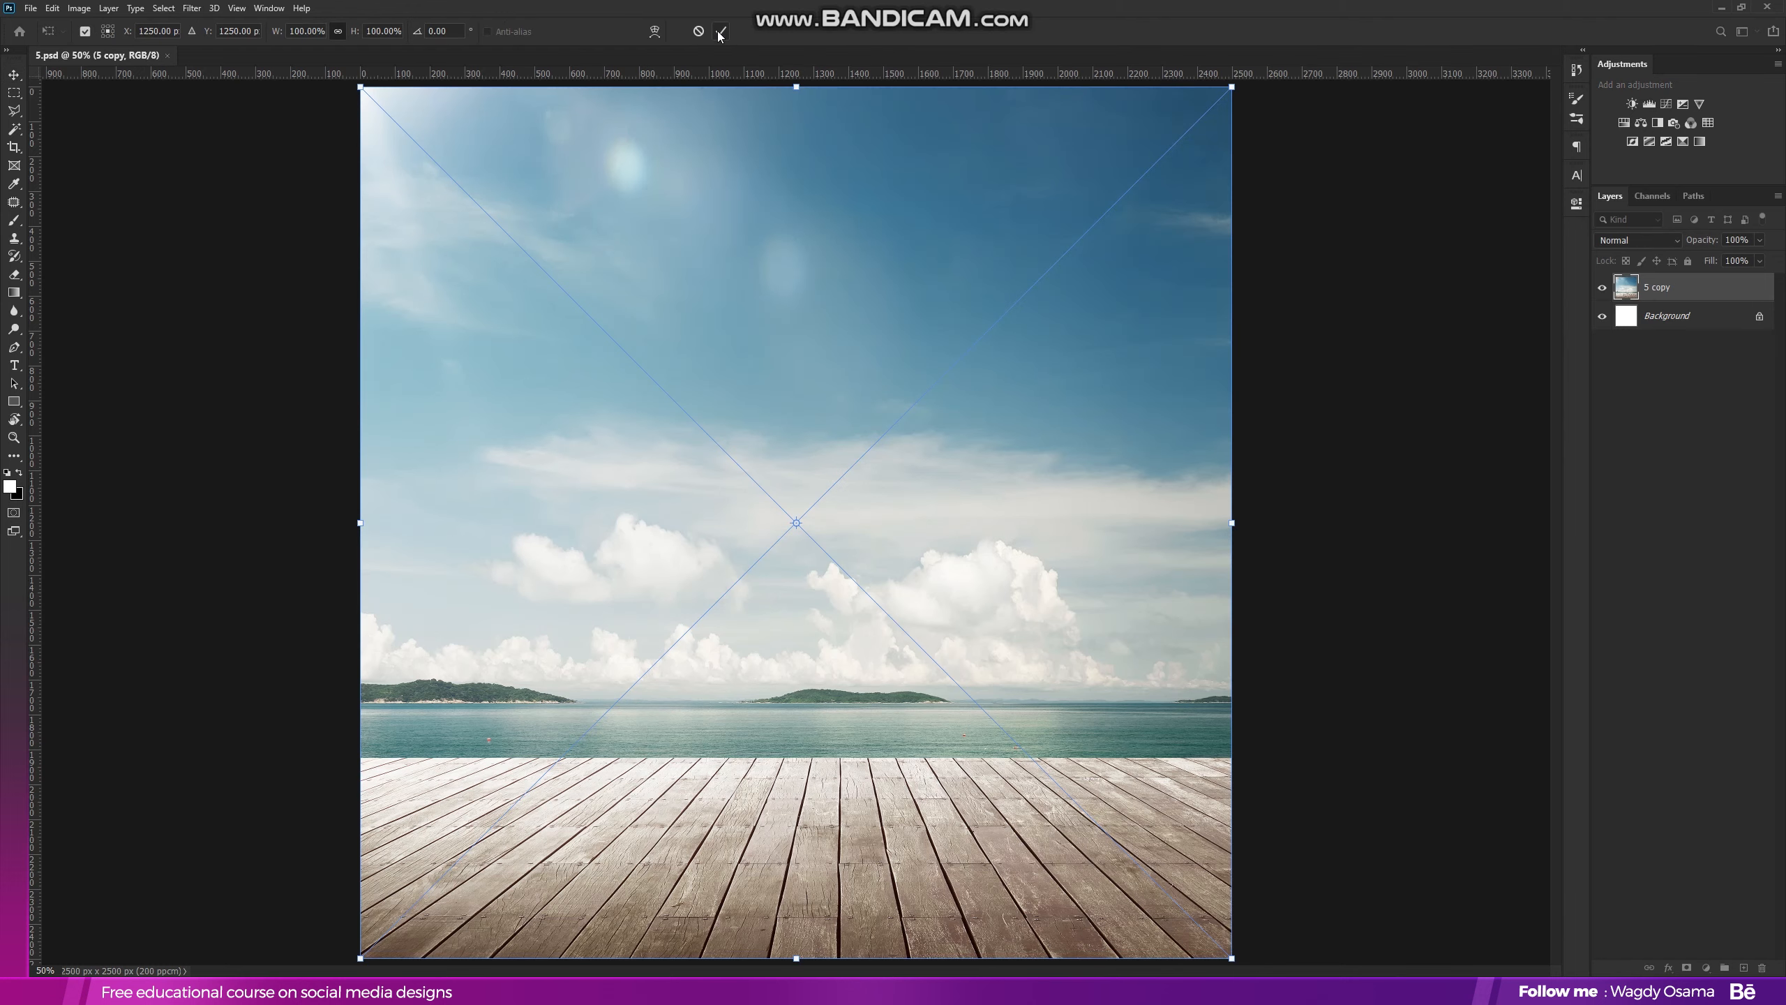
Commit the placed 5 copy pier image, and place sky image 4 from the project folder above it
{"action": "key", "text": "Return"}
{"action": "key", "text": "alt+Tab"}
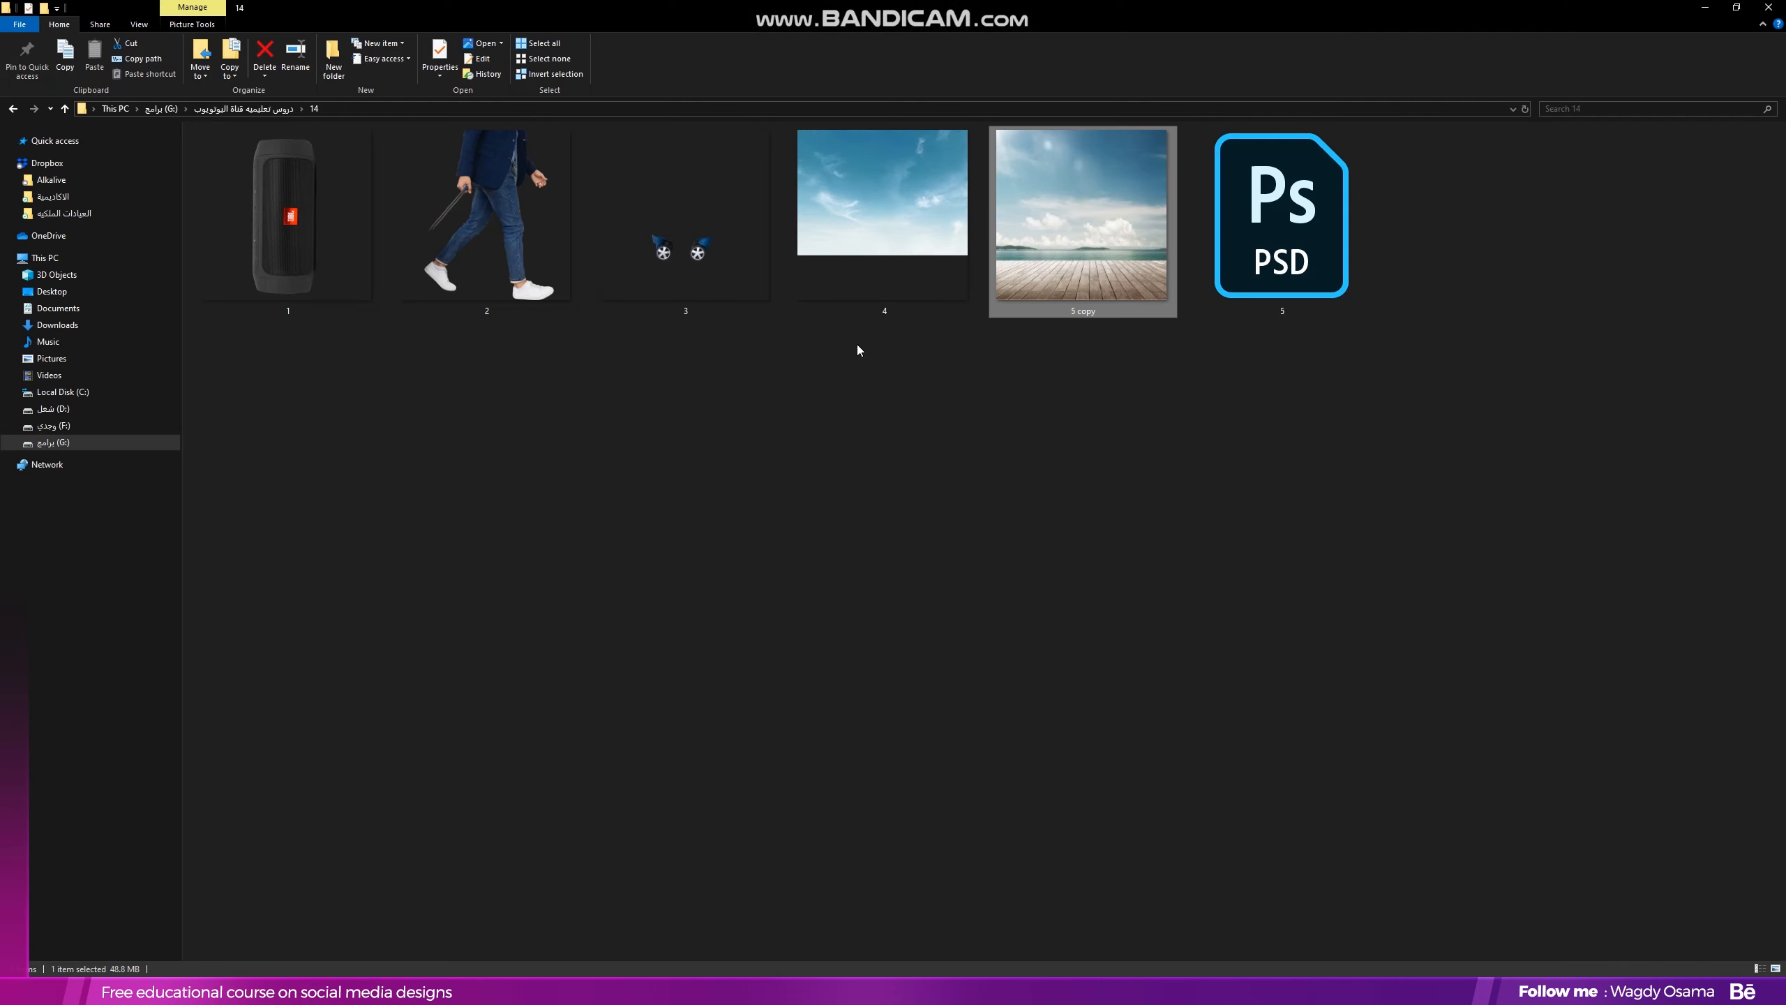
{"action": "left_click_drag", "start_coordinate": [873, 281], "coordinate": [780, 466]}
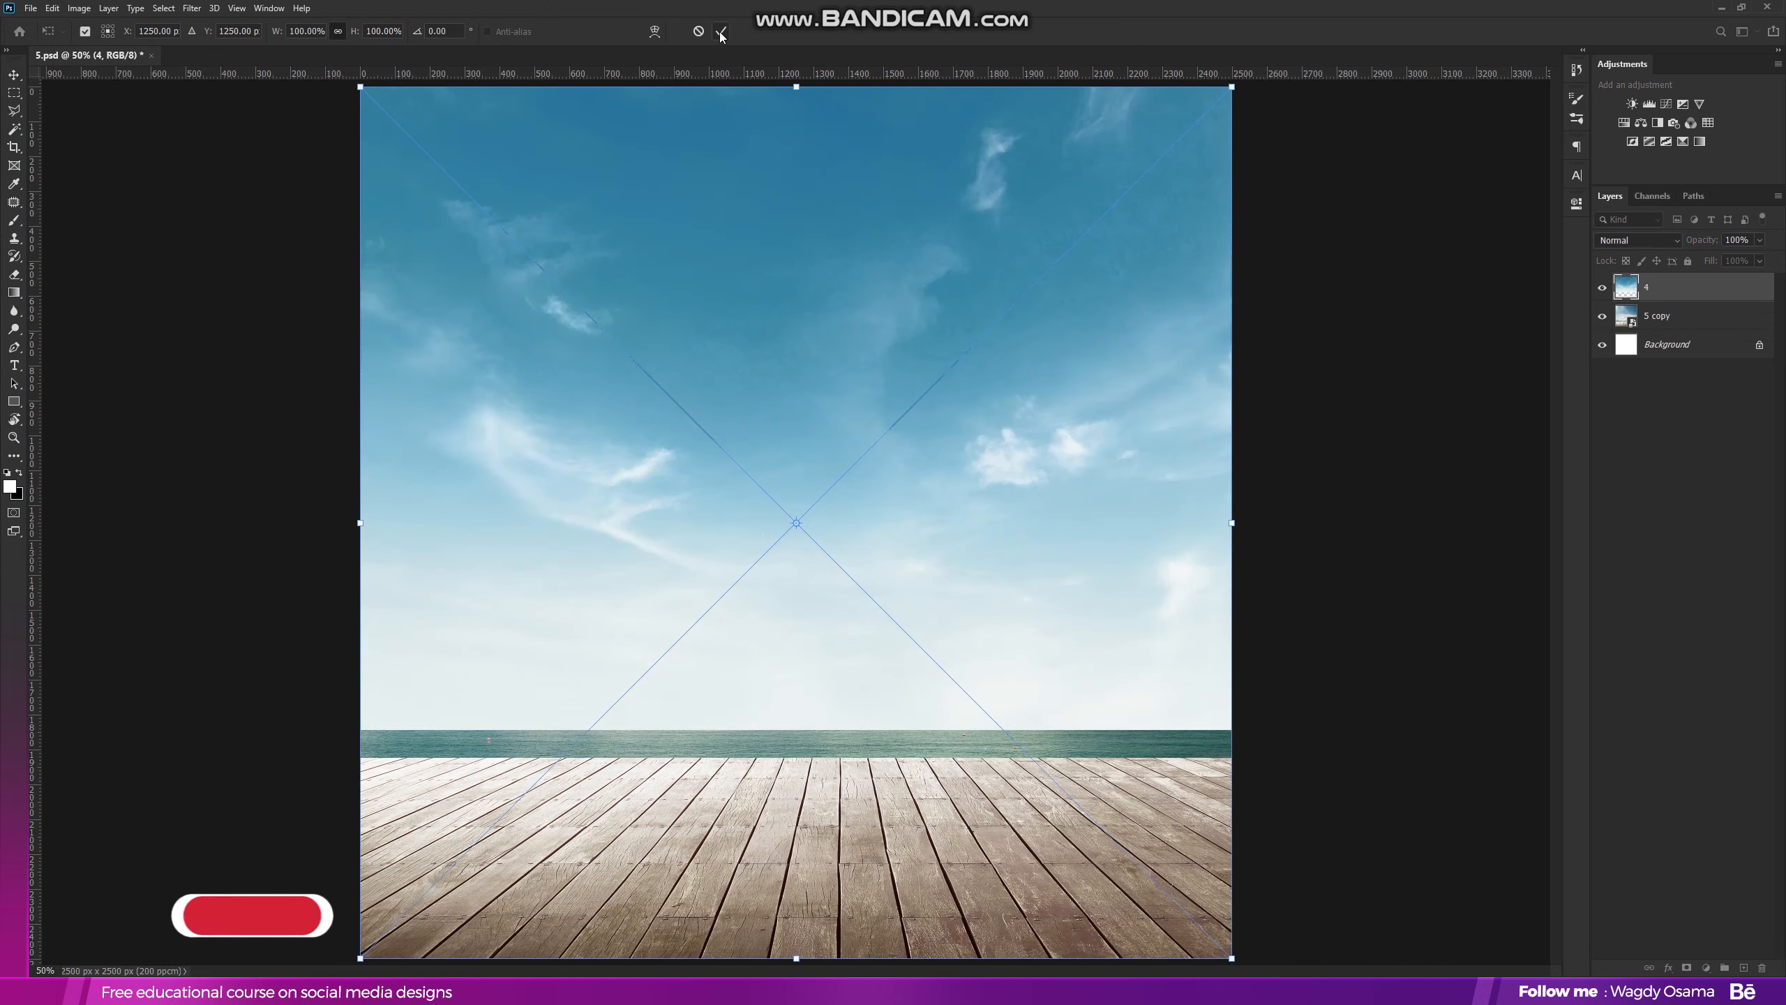
{"action": "left_click", "coordinate": [721, 32]}
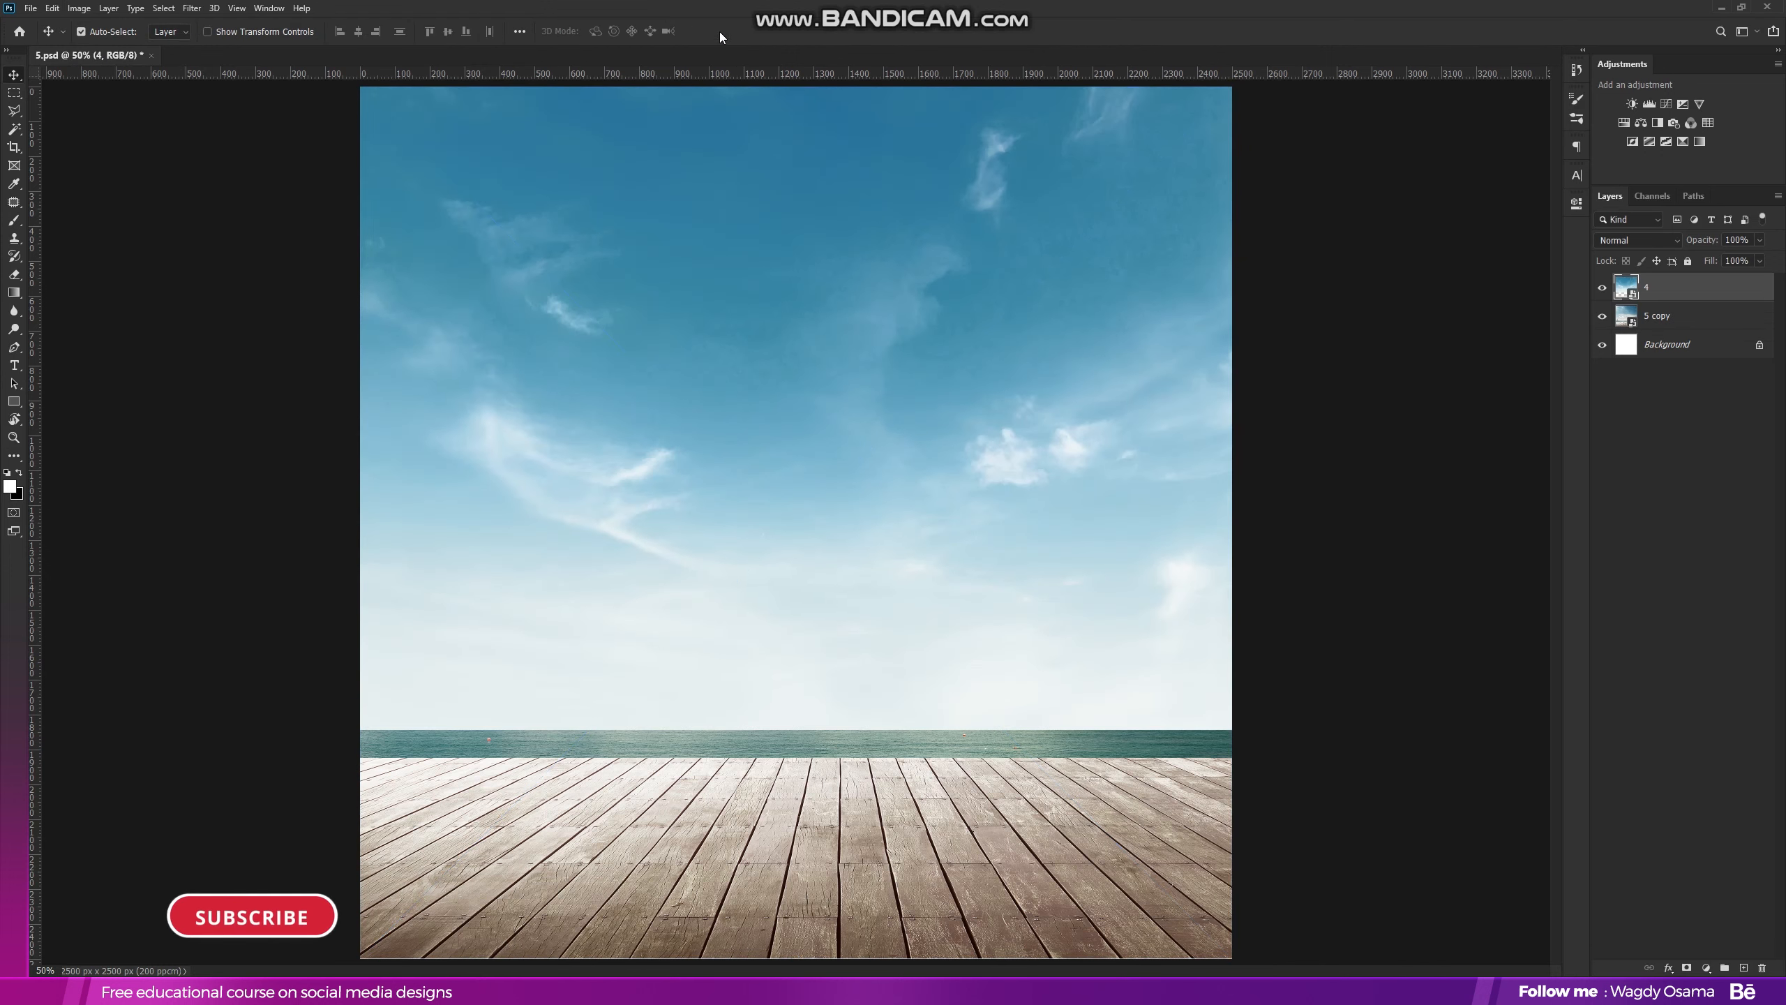
Compare the composition with and without sky layer 4, add a layer mask to it and set its opacity to 55%
{"action": "left_click", "coordinate": [1603, 288]}
{"action": "left_click", "coordinate": [1603, 287]}
{"action": "left_click", "coordinate": [1687, 967]}
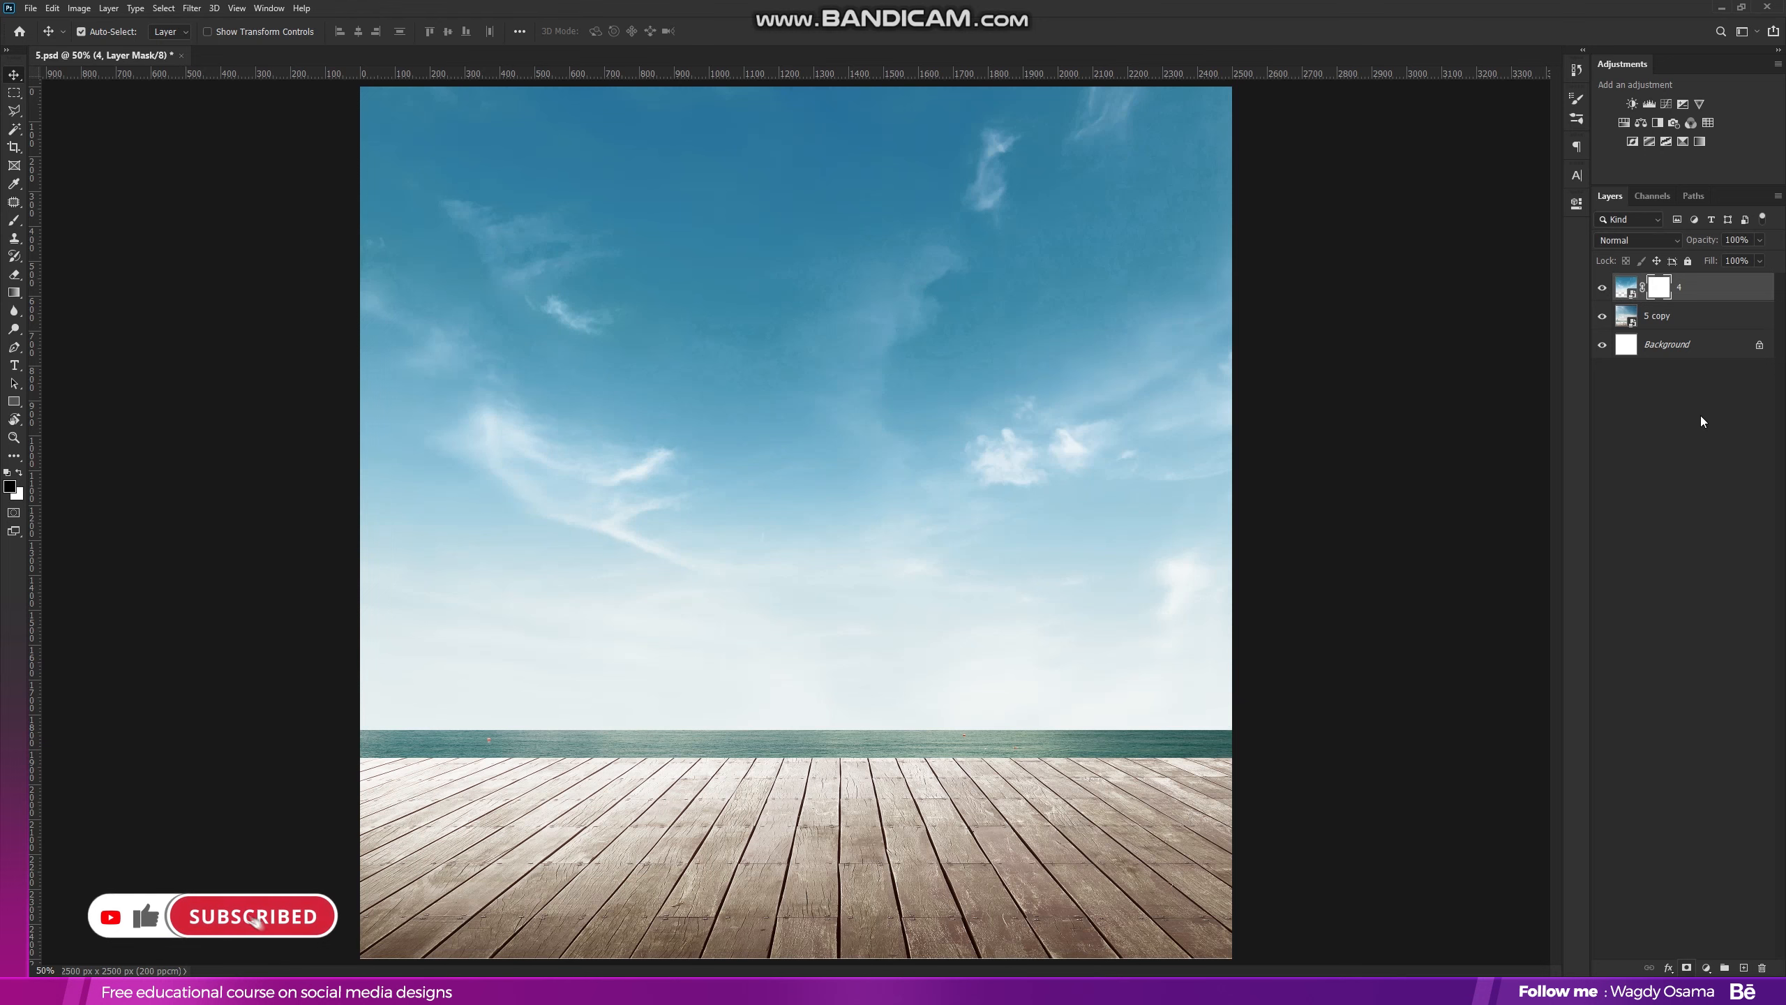
{"action": "left_click", "coordinate": [1729, 240]}
{"action": "type", "text": "55"}
{"action": "key", "text": "Return"}
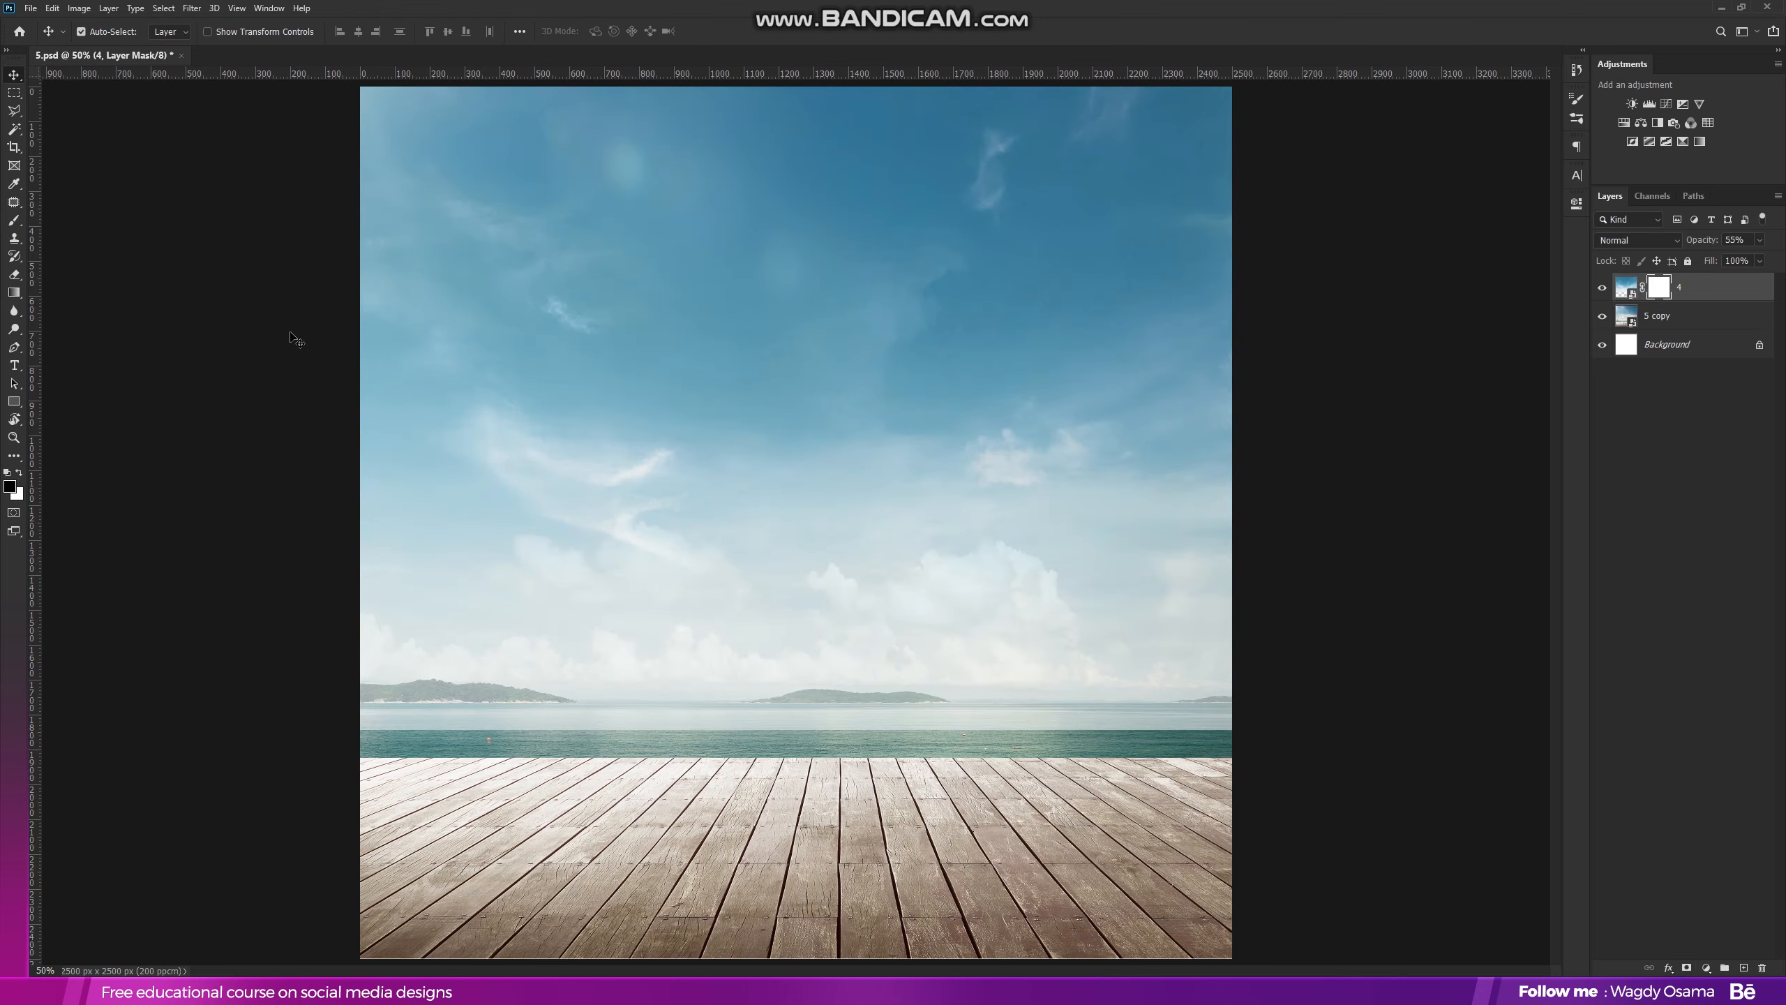
Paint black with a soft brush of about 96 px on layer 4's mask to reveal the left island and nearby sea
{"action": "left_click", "coordinate": [14, 221]}
{"action": "scroll", "coordinate": [427, 718], "scroll_direction": "up", "scroll_amount": 6}
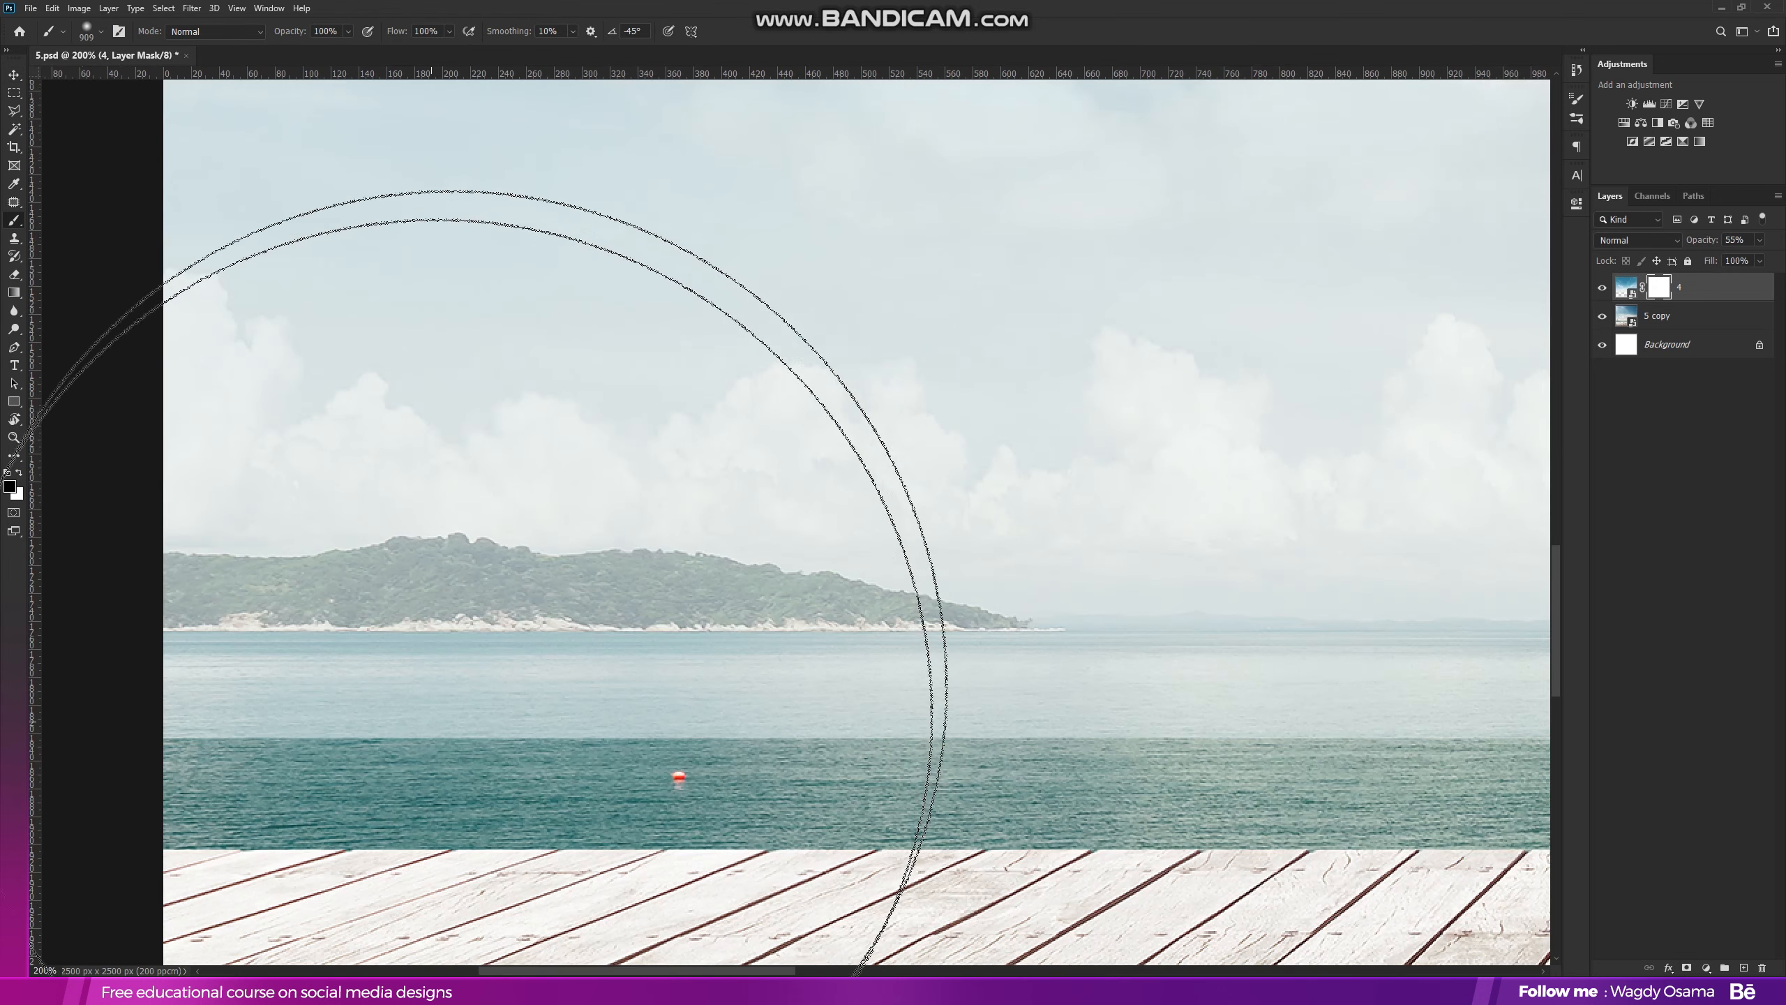
{"action": "scroll", "coordinate": [720, 527], "scroll_direction": "down", "scroll_amount": 3}
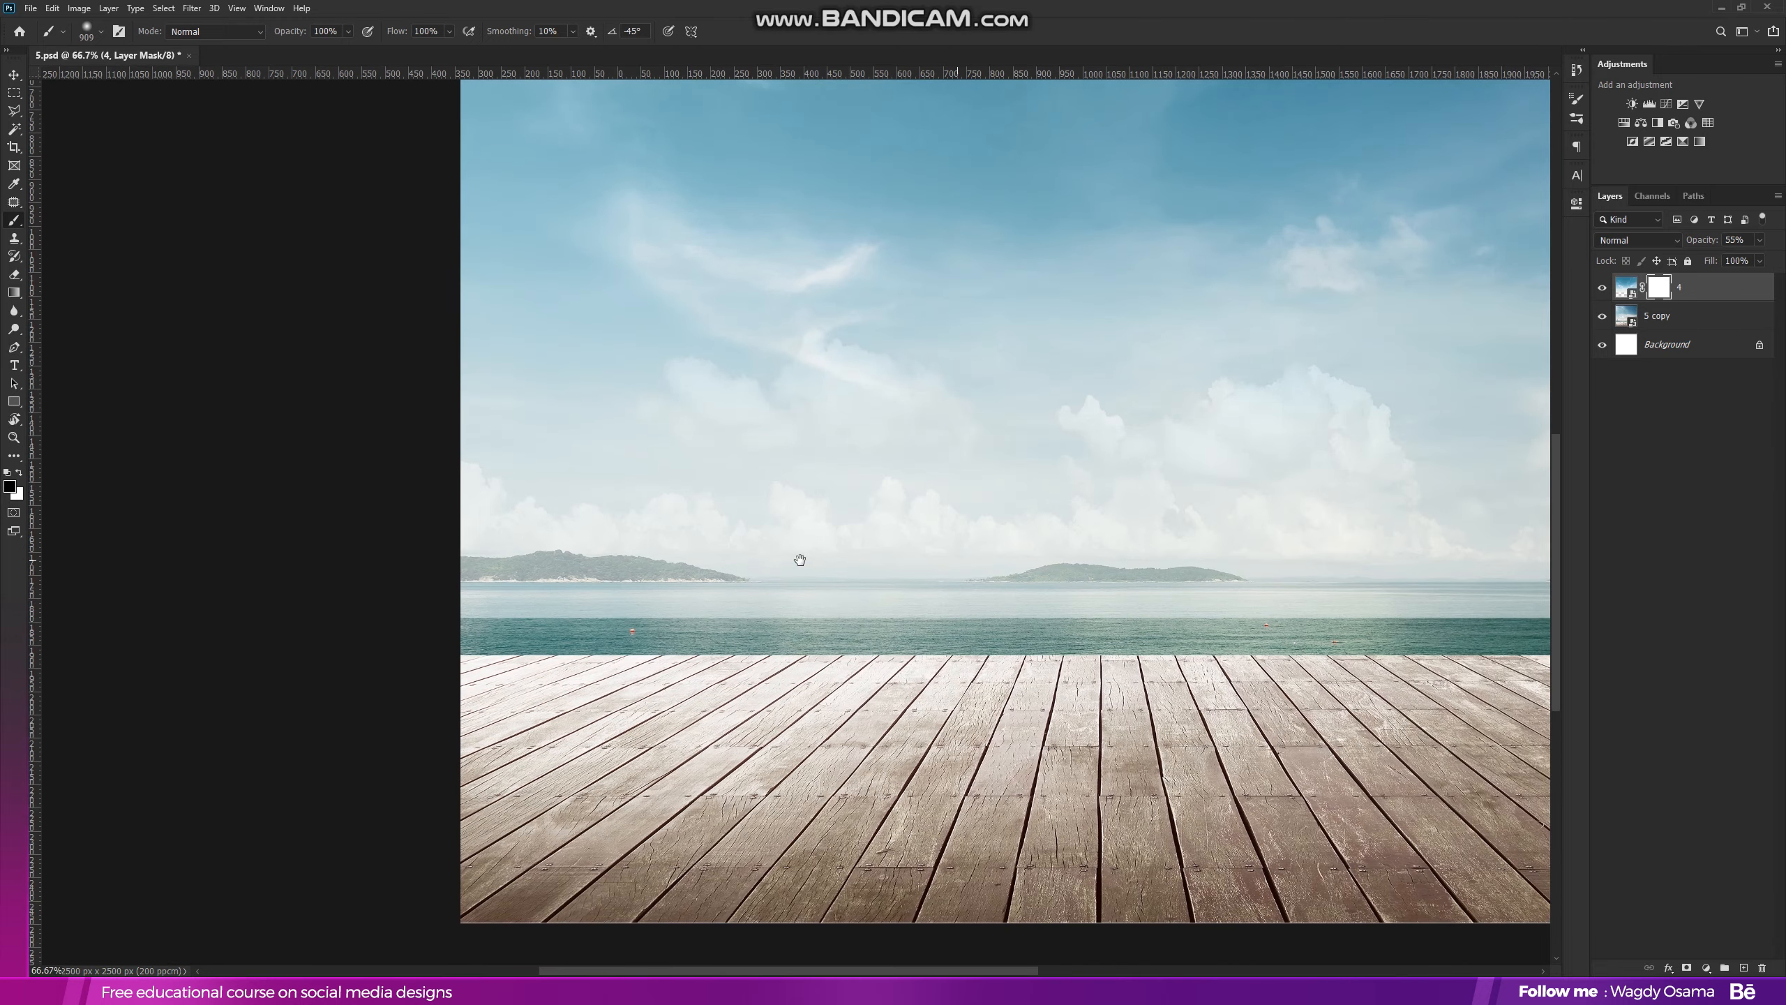
{"action": "right_click", "coordinate": [743, 485]}
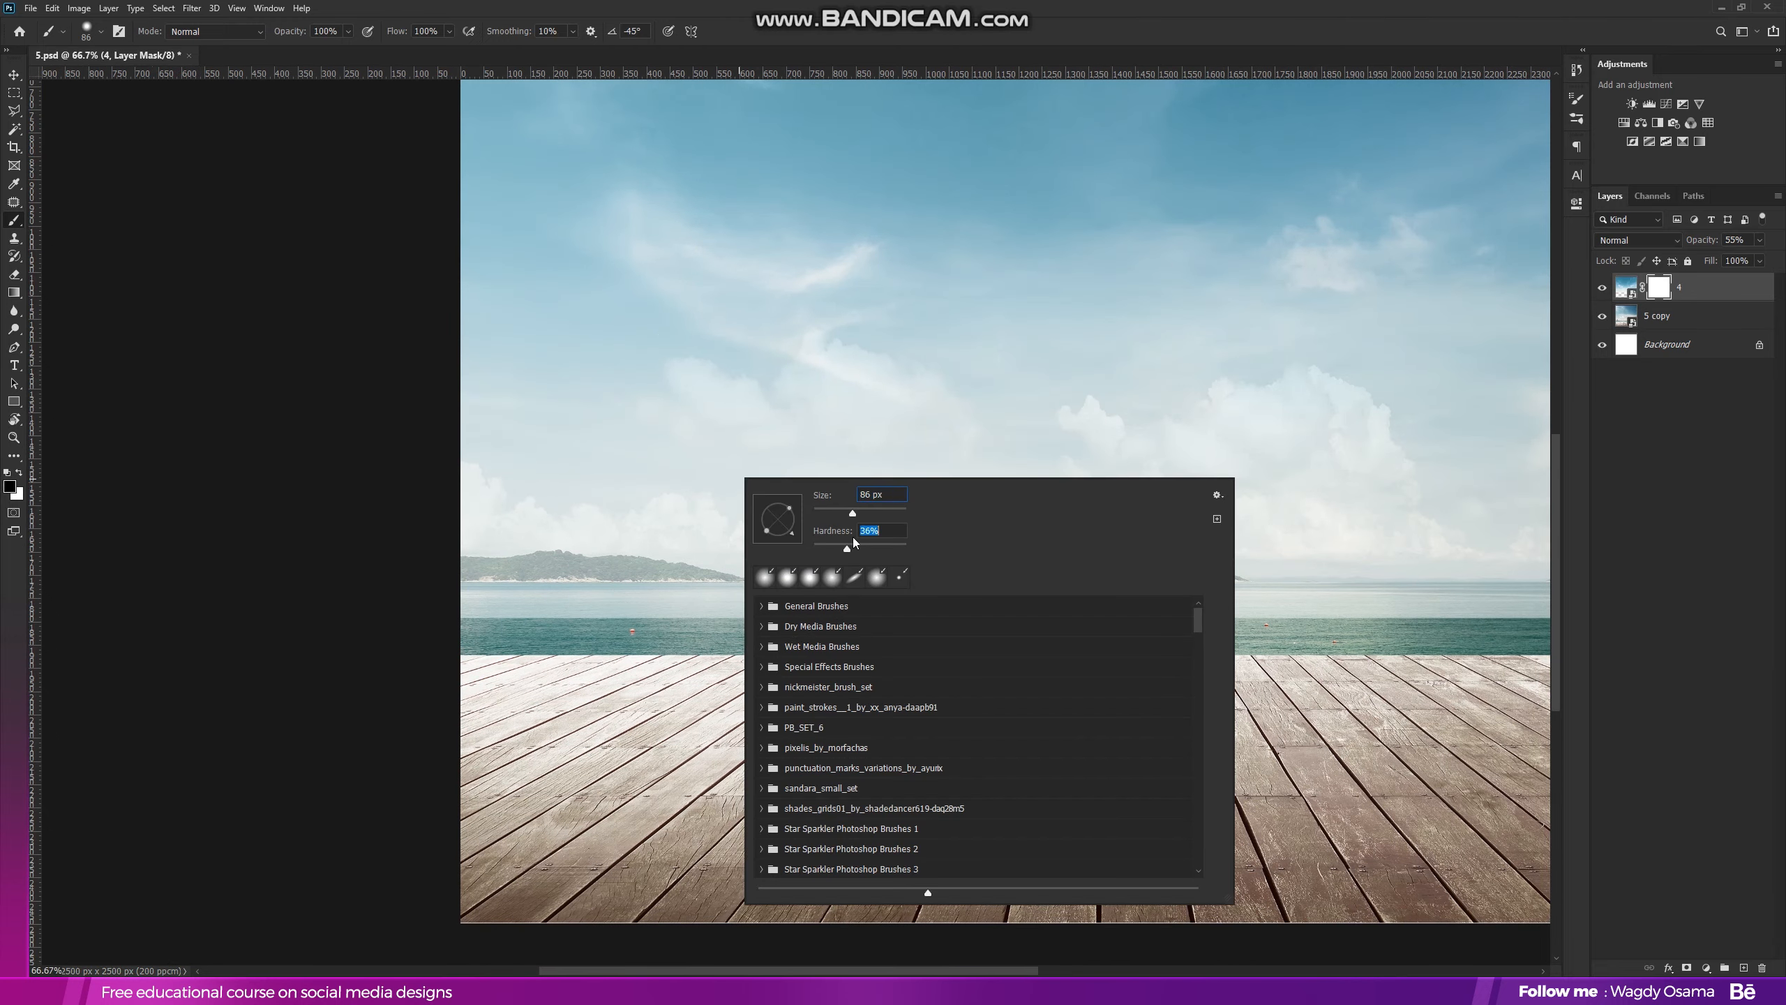
{"action": "left_click_drag", "start_coordinate": [834, 513], "coordinate": [857, 511]}
{"action": "left_click", "coordinate": [647, 503]}
{"action": "scroll", "coordinate": [533, 630], "scroll_direction": "up", "scroll_amount": 1}
{"action": "mouse_move", "coordinate": [538, 586]}
{"action": "left_mouse_down"}
{"action": "mouse_move", "coordinate": [562, 592]}
{"action": "mouse_move", "coordinate": [527, 584]}
{"action": "mouse_move", "coordinate": [435, 638]}
{"action": "mouse_move", "coordinate": [744, 618]}
{"action": "mouse_move", "coordinate": [459, 567]}
{"action": "mouse_move", "coordinate": [706, 563]}
{"action": "mouse_move", "coordinate": [658, 573]}
{"action": "mouse_move", "coordinate": [829, 586]}
{"action": "mouse_move", "coordinate": [471, 606]}
{"action": "left_mouse_up"}
{"action": "right_click", "coordinate": [582, 577]}
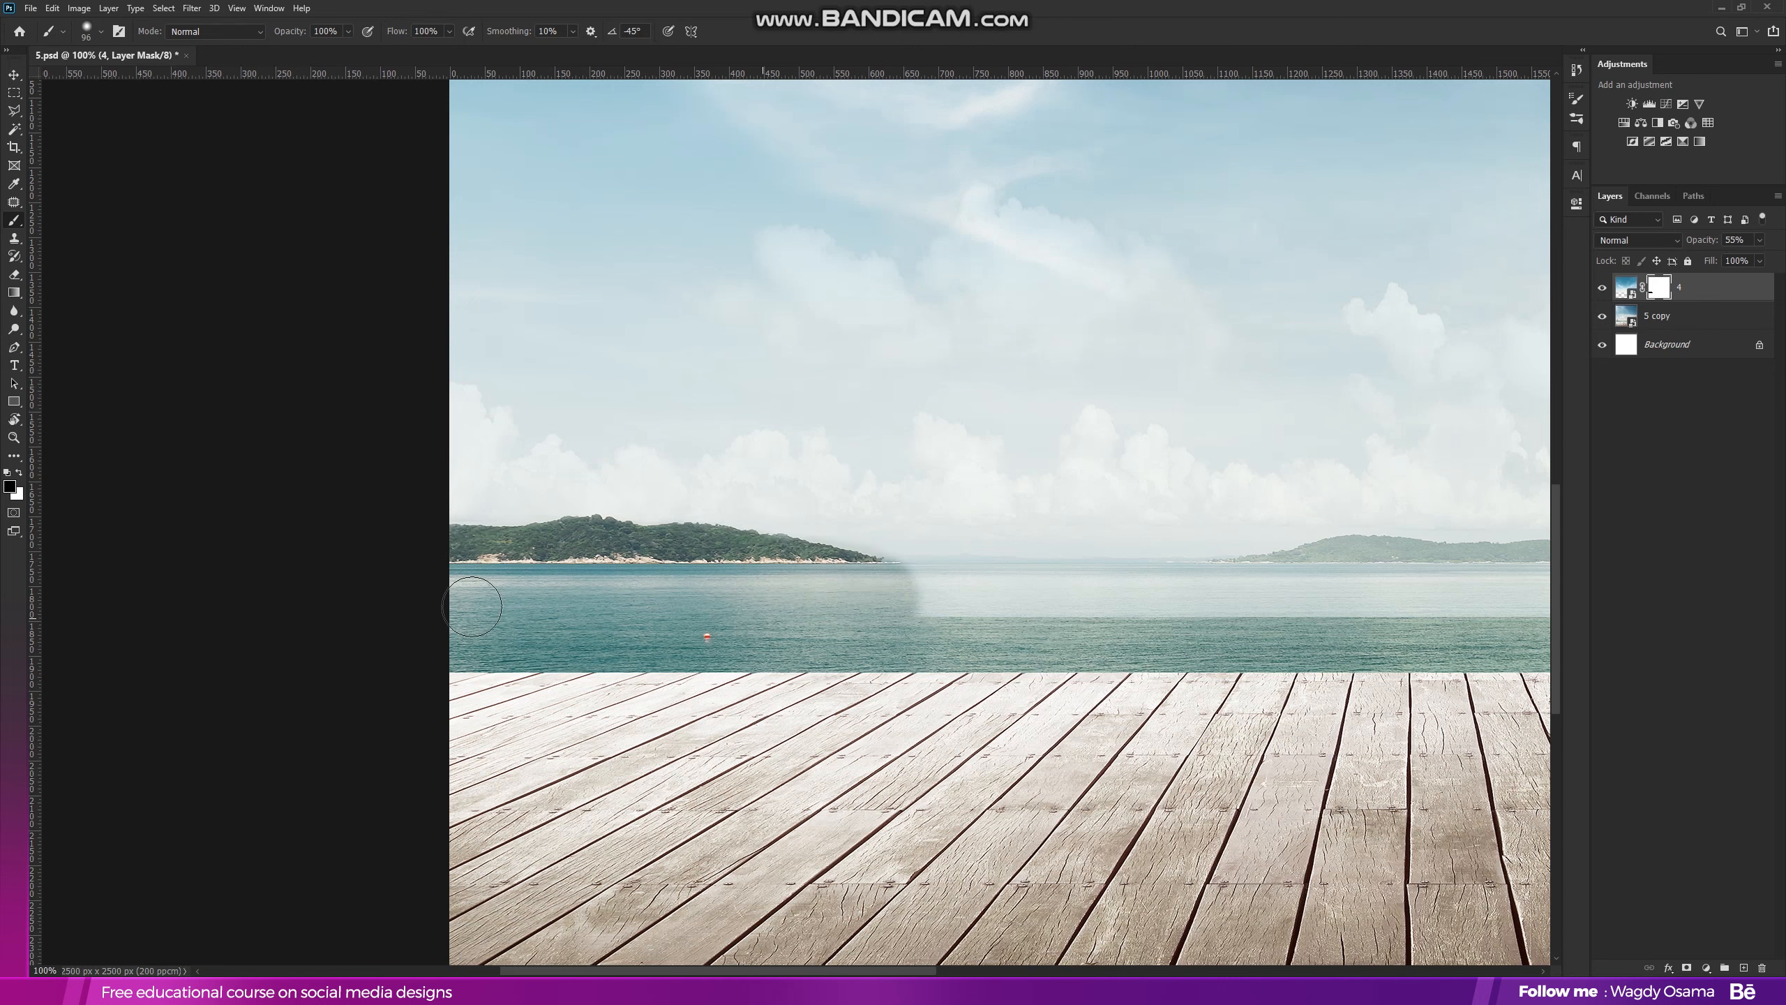
Continue painting black on layer 4's mask along the sea and remaining islands to the image's right edge
{"action": "mouse_move", "coordinate": [986, 645]}
{"action": "left_mouse_down"}
{"action": "mouse_move", "coordinate": [448, 669]}
{"action": "mouse_move", "coordinate": [343, 629]}
{"action": "mouse_move", "coordinate": [673, 643]}
{"action": "mouse_move", "coordinate": [527, 631]}
{"action": "mouse_move", "coordinate": [901, 598]}
{"action": "mouse_move", "coordinate": [782, 590]}
{"action": "mouse_move", "coordinate": [1029, 598]}
{"action": "mouse_move", "coordinate": [1194, 653]}
{"action": "left_mouse_up"}
{"action": "mouse_move", "coordinate": [822, 680]}
{"action": "left_mouse_down"}
{"action": "mouse_move", "coordinate": [518, 729]}
{"action": "mouse_move", "coordinate": [250, 721]}
{"action": "left_mouse_up"}
{"action": "mouse_move", "coordinate": [583, 679]}
{"action": "left_mouse_down"}
{"action": "mouse_move", "coordinate": [607, 662]}
{"action": "mouse_move", "coordinate": [813, 672]}
{"action": "mouse_move", "coordinate": [1137, 650]}
{"action": "left_mouse_up"}
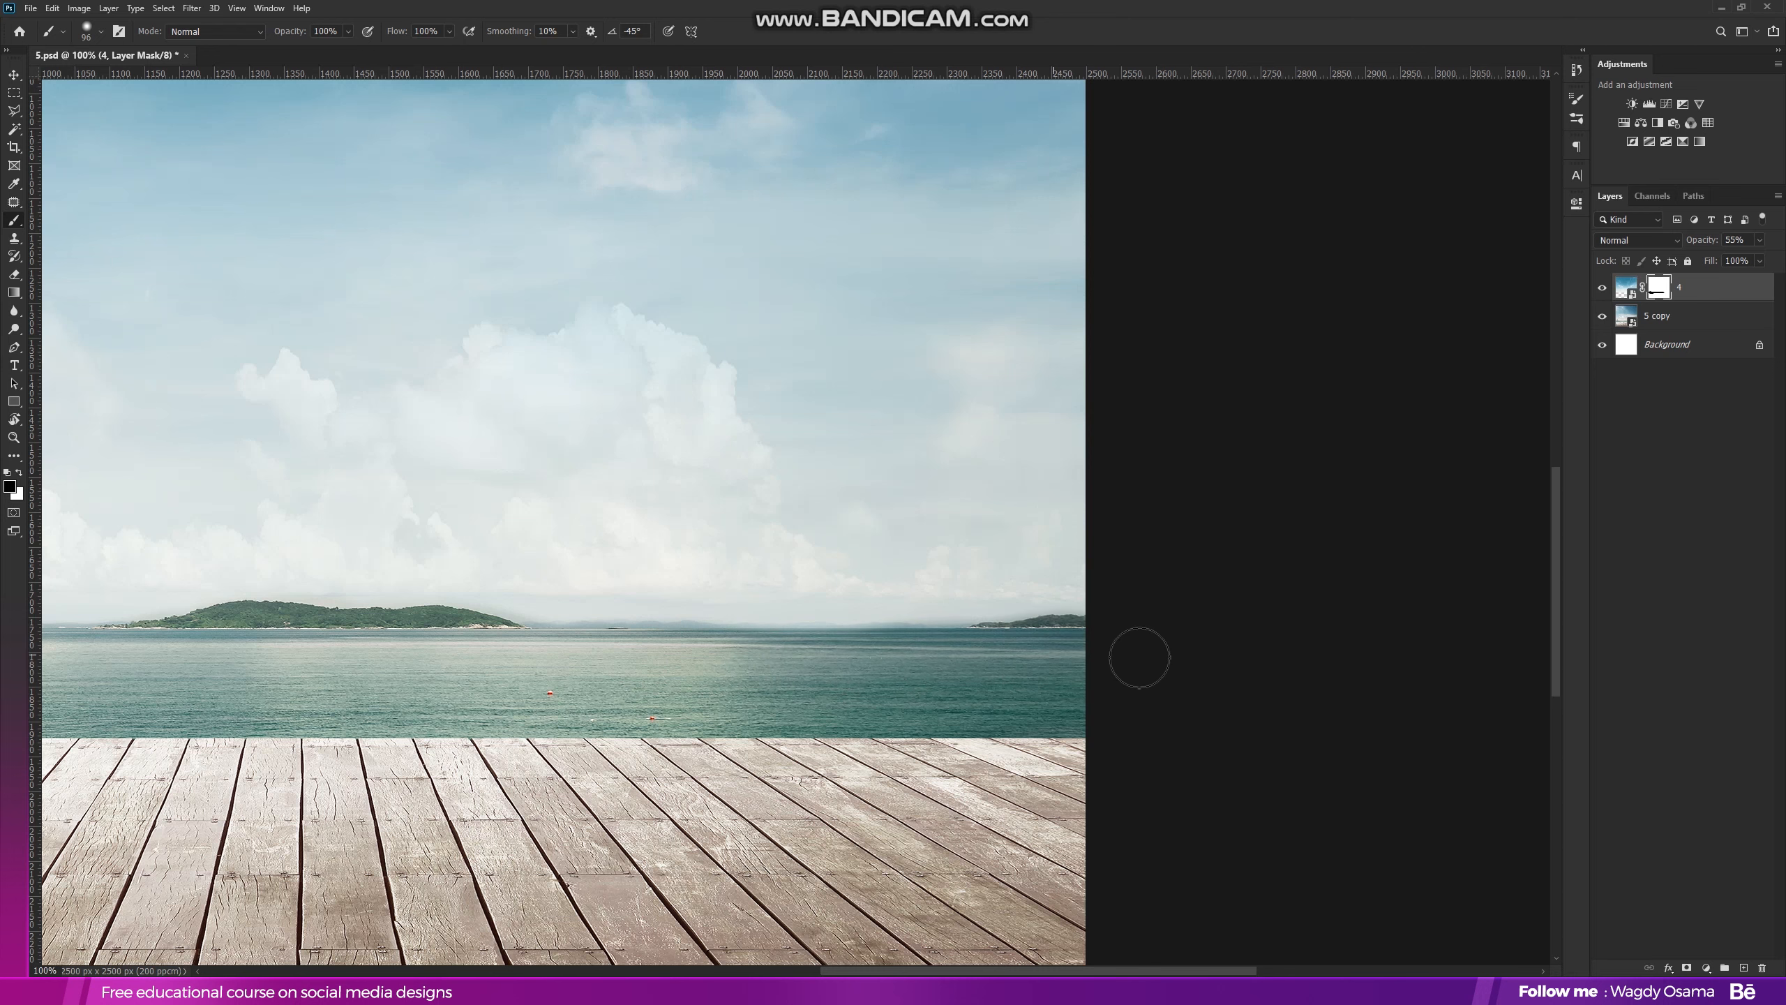
{"action": "key", "text": "ctrl+minus"}
{"action": "key", "text": "ctrl+minus"}
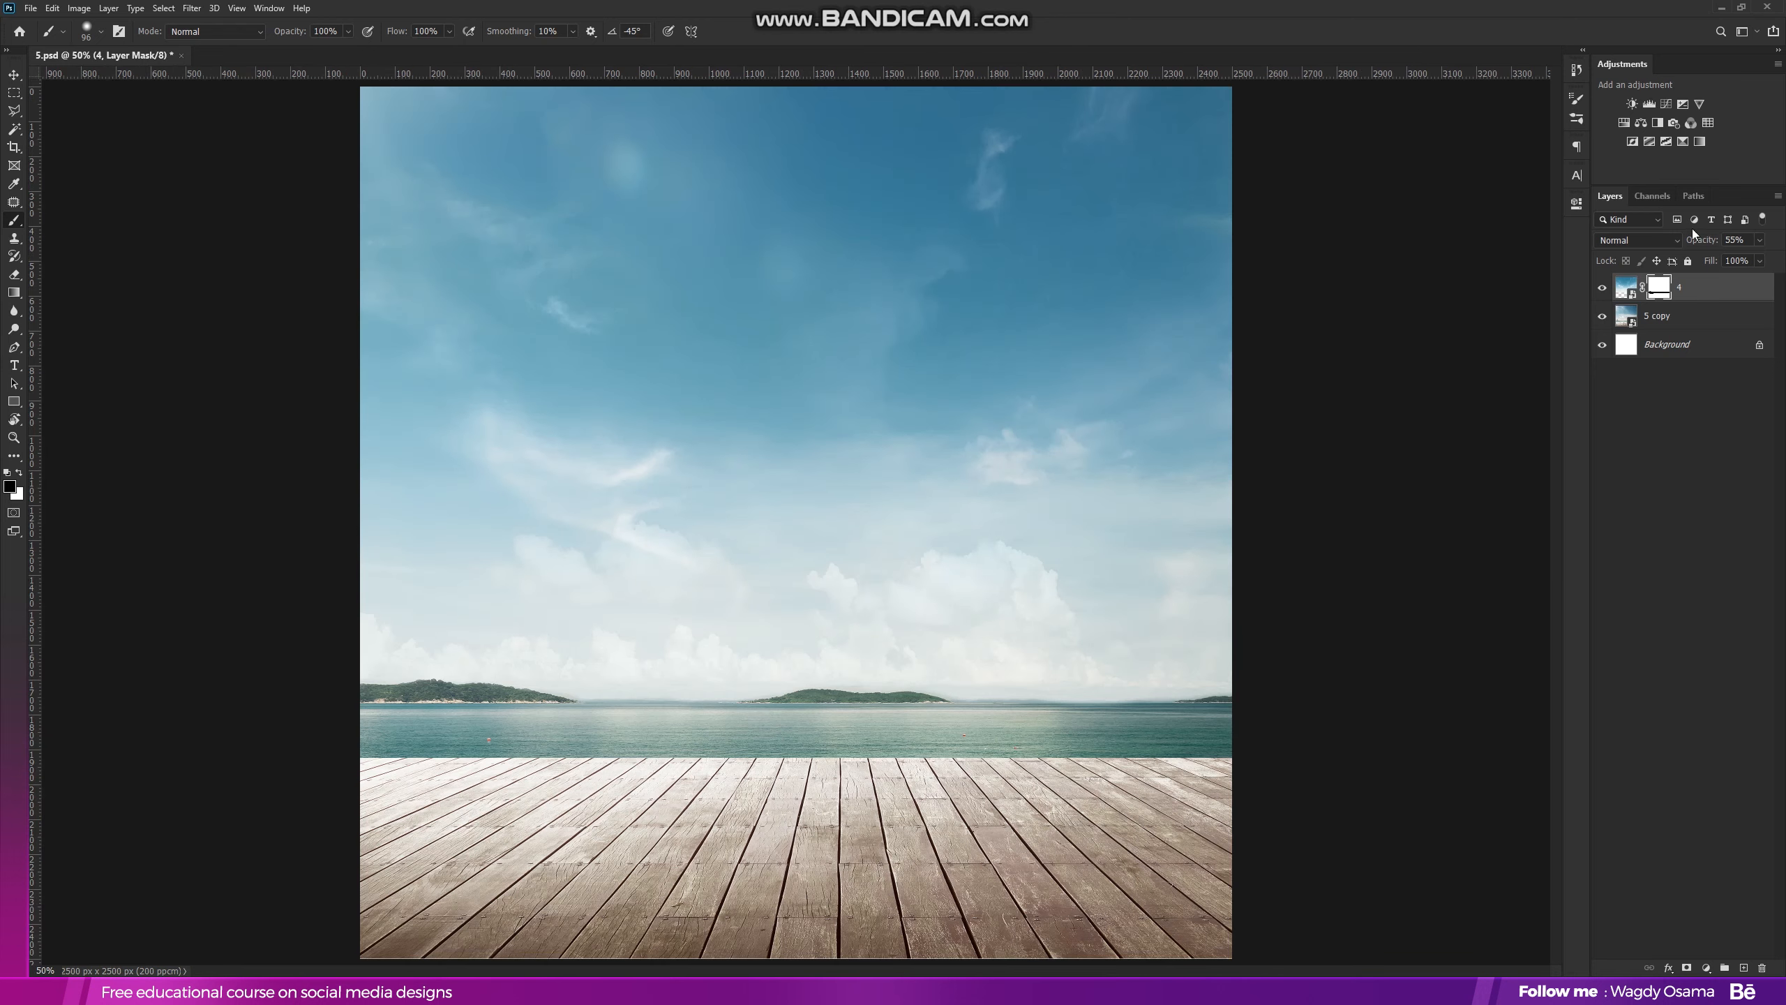
Set layer 4's opacity to 100% and blend its mask at the horizon with black-to-transparent gradients, the second at 56% opacity
{"action": "left_click_drag", "start_coordinate": [1698, 240], "coordinate": [1785, 243]}
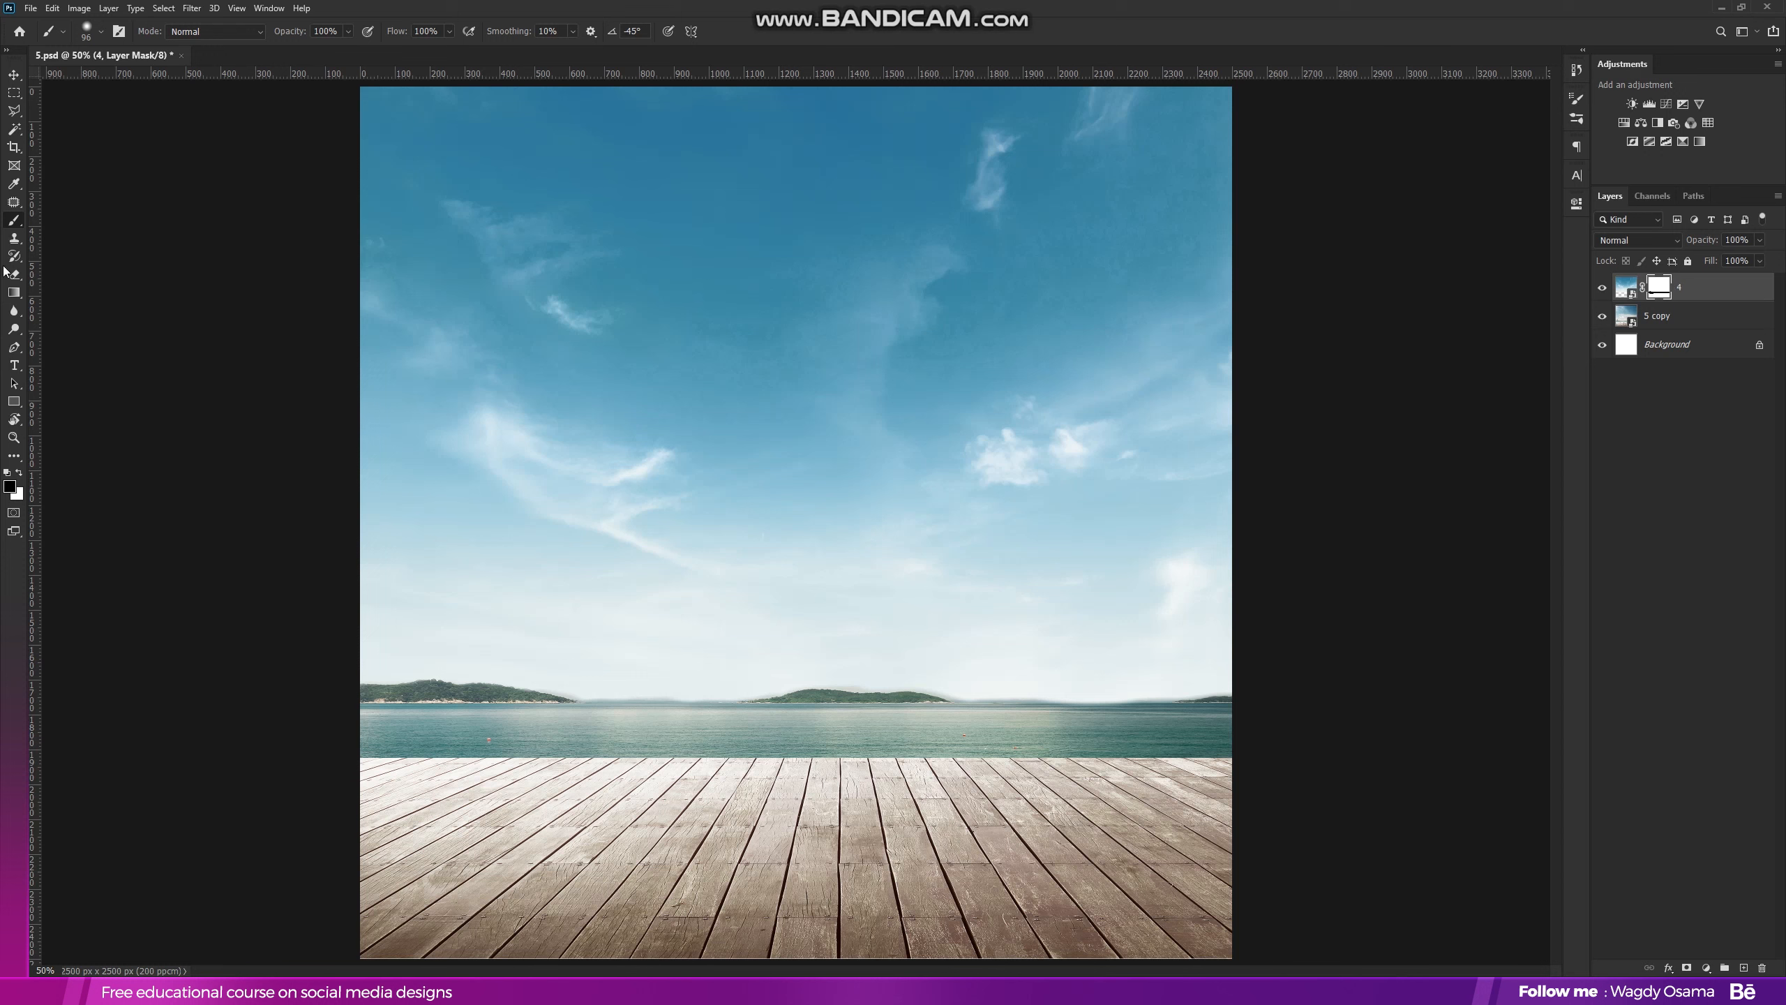
{"action": "left_click", "coordinate": [14, 293]}
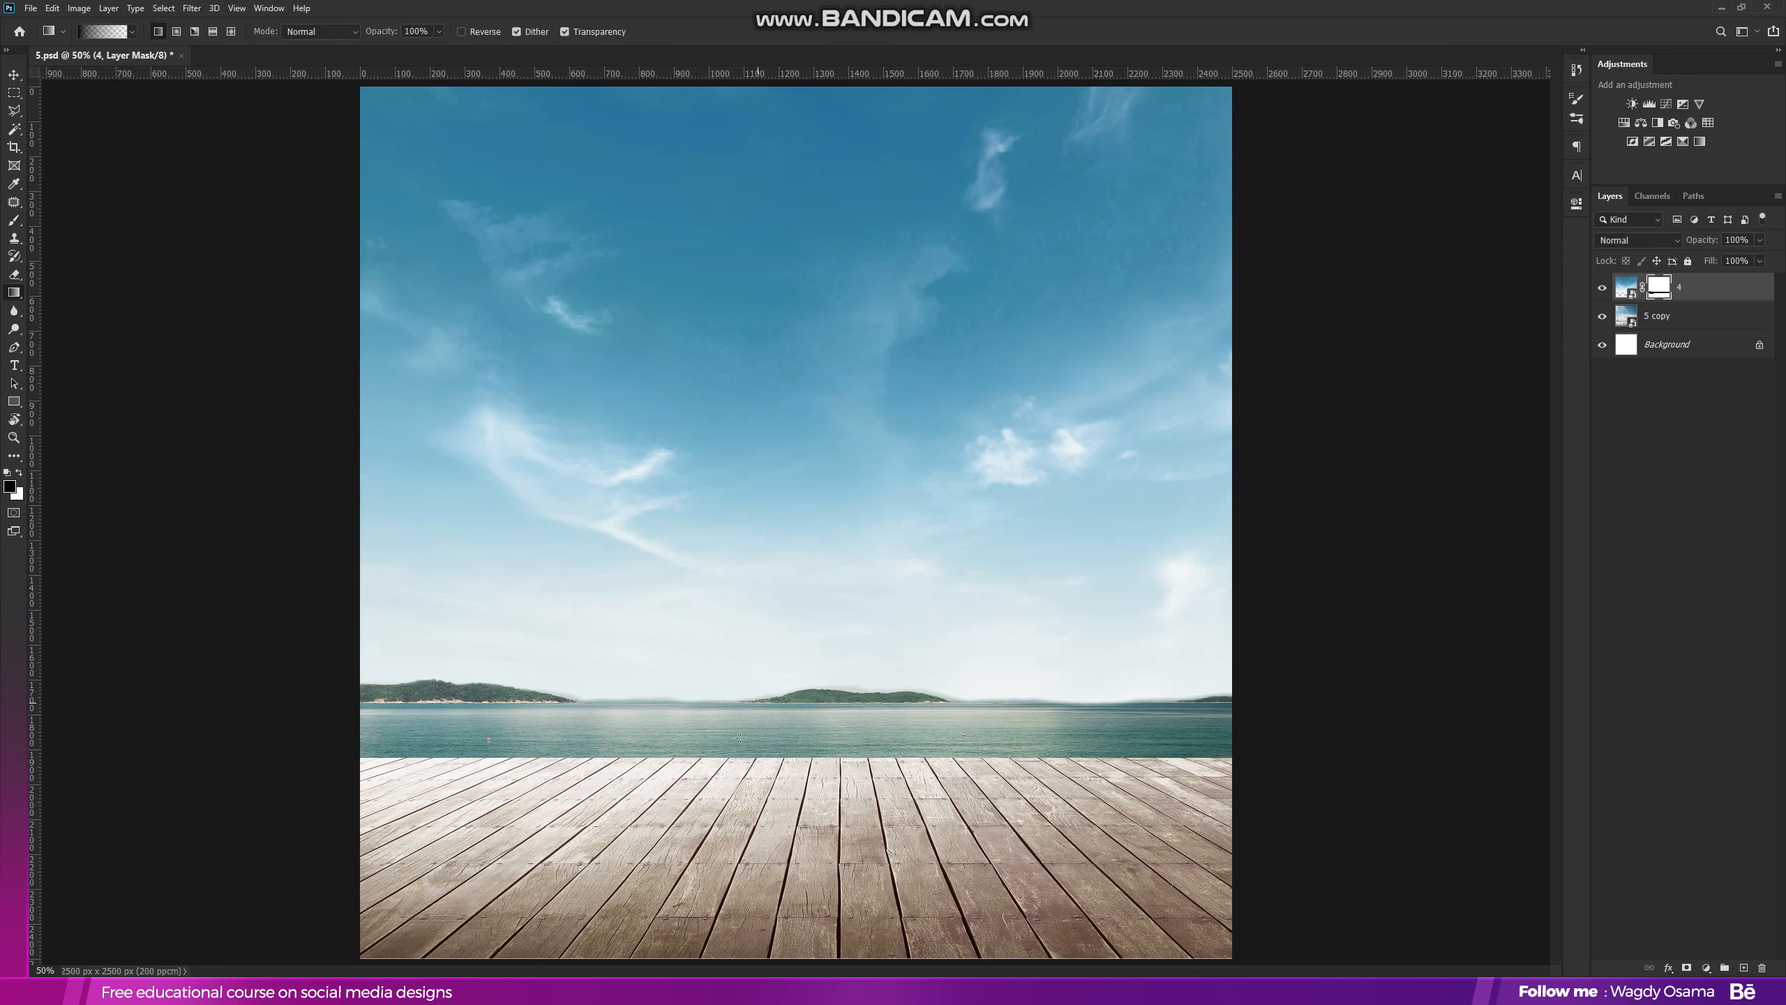
{"action": "left_click_drag", "start_coordinate": [738, 675], "coordinate": [738, 681]}
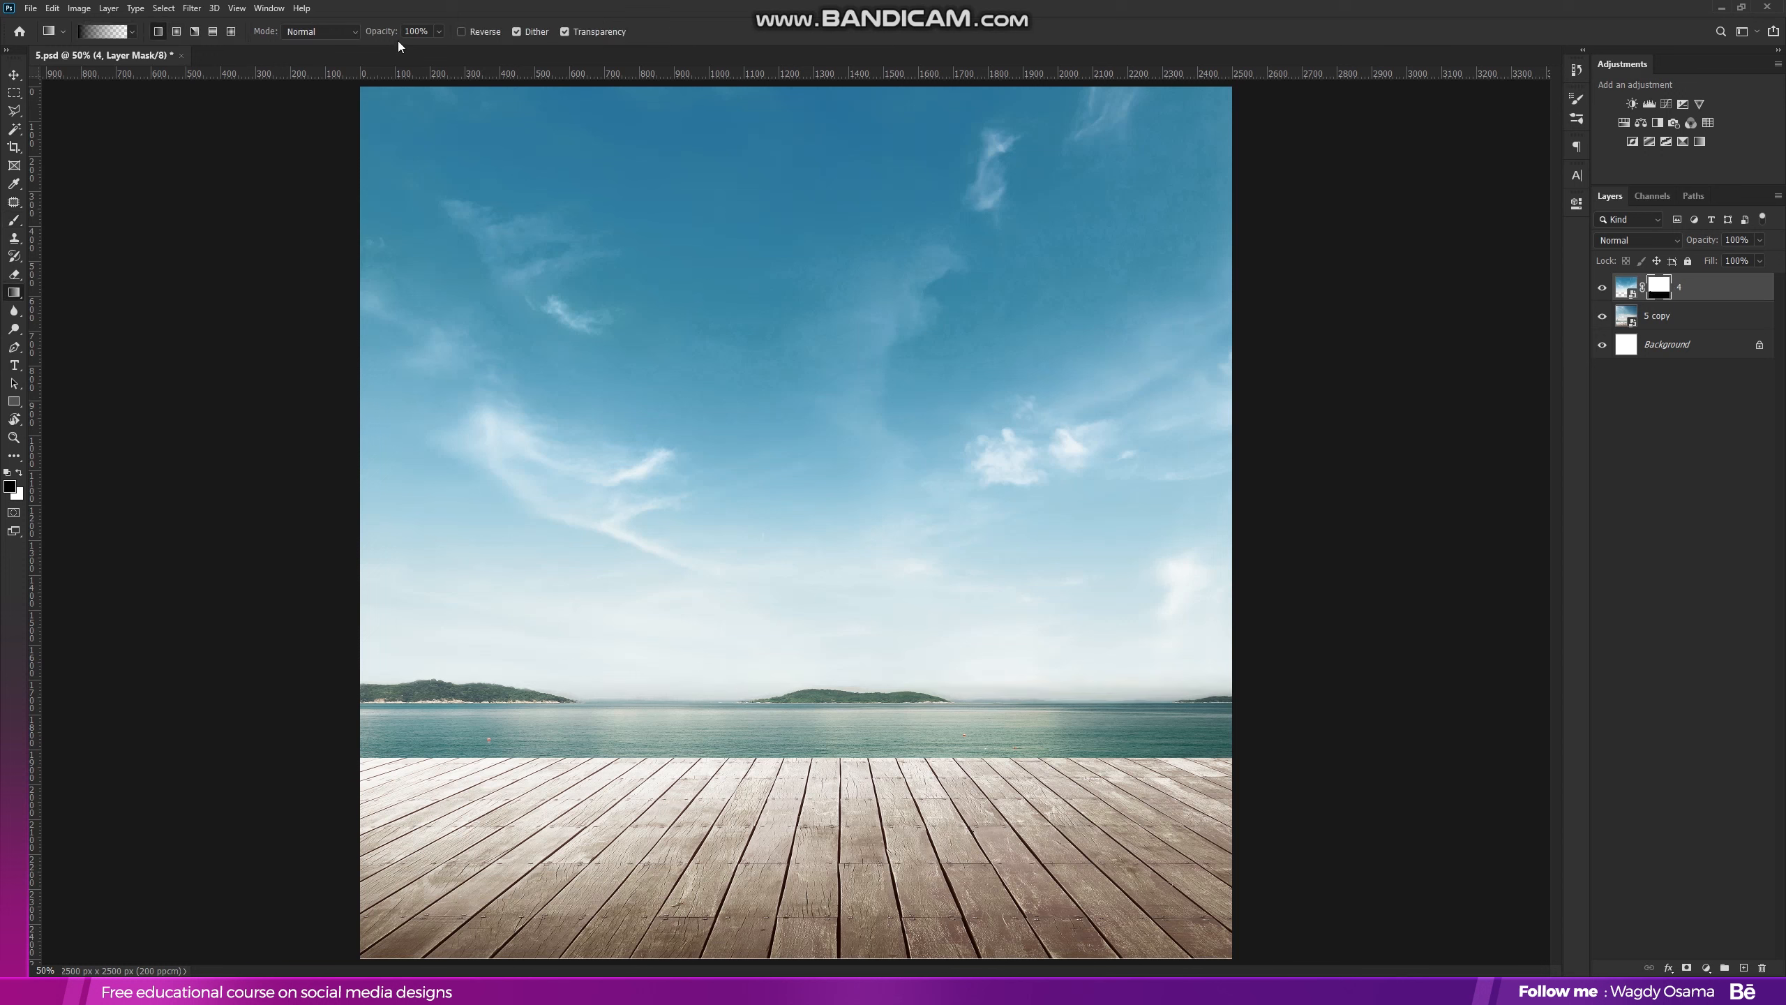
{"action": "left_click_drag", "start_coordinate": [398, 40], "coordinate": [367, 40]}
{"action": "left_click_drag", "start_coordinate": [755, 701], "coordinate": [756, 611]}
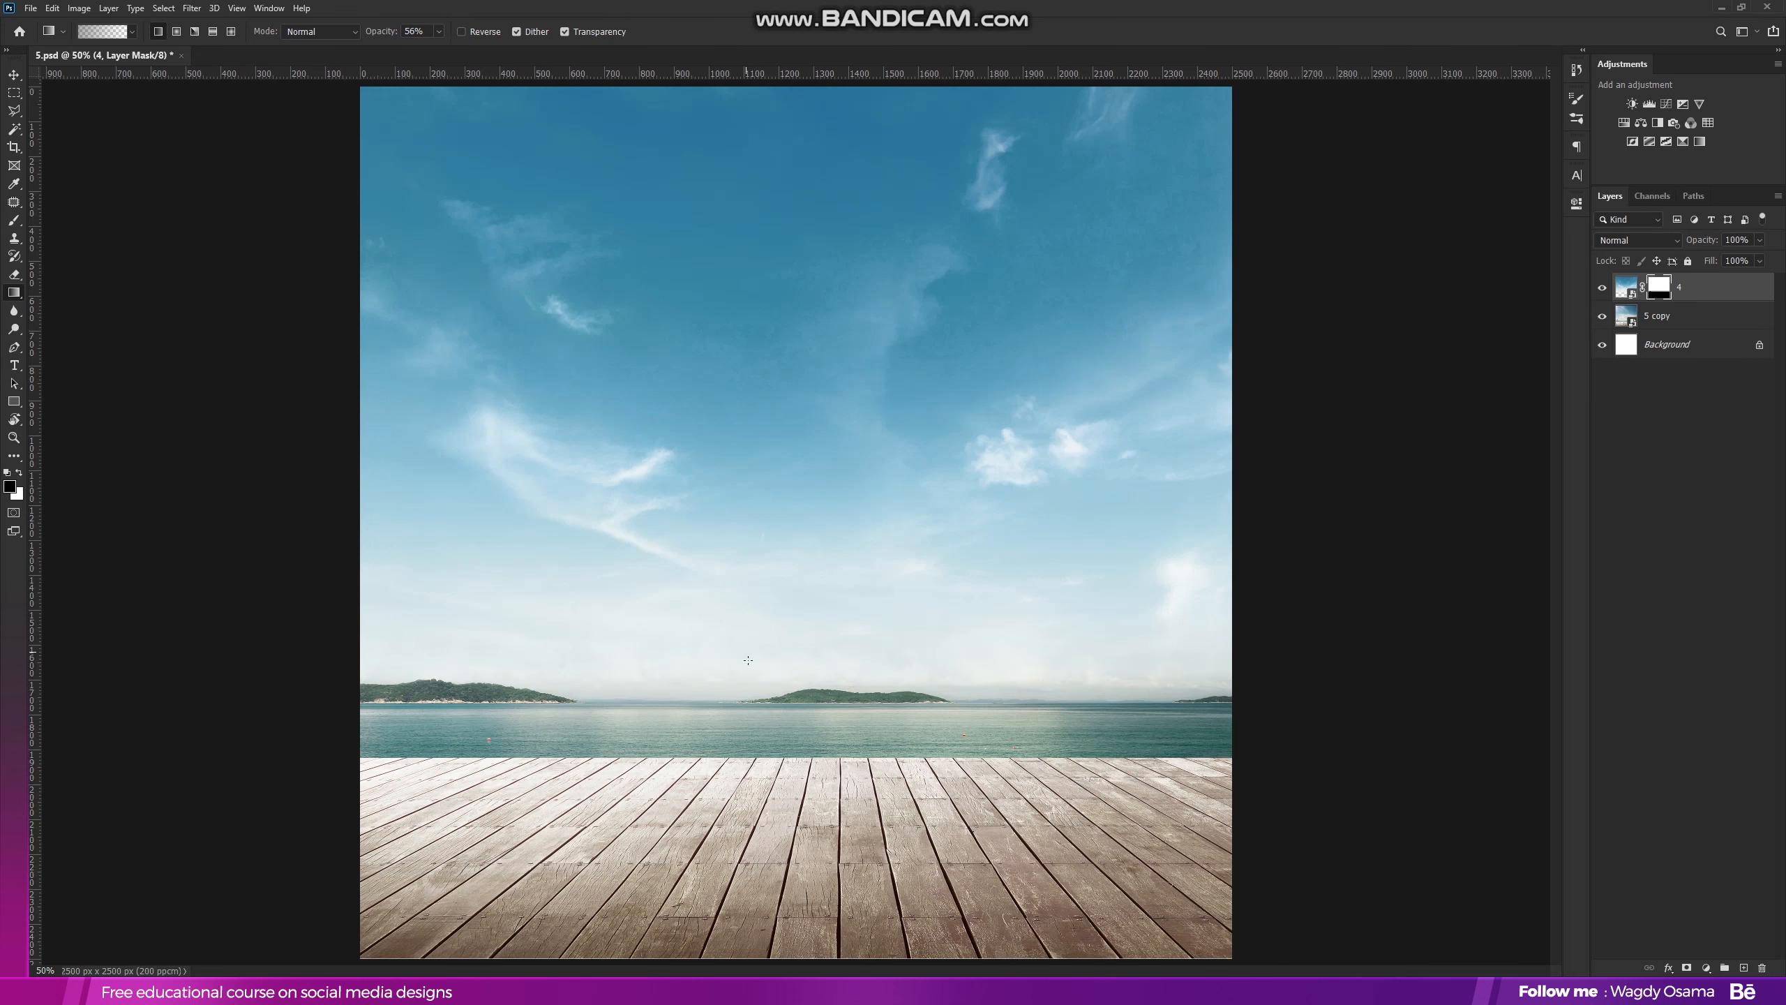
{"action": "key", "text": "ctrl+minus"}
{"action": "key", "text": "ctrl+minus"}
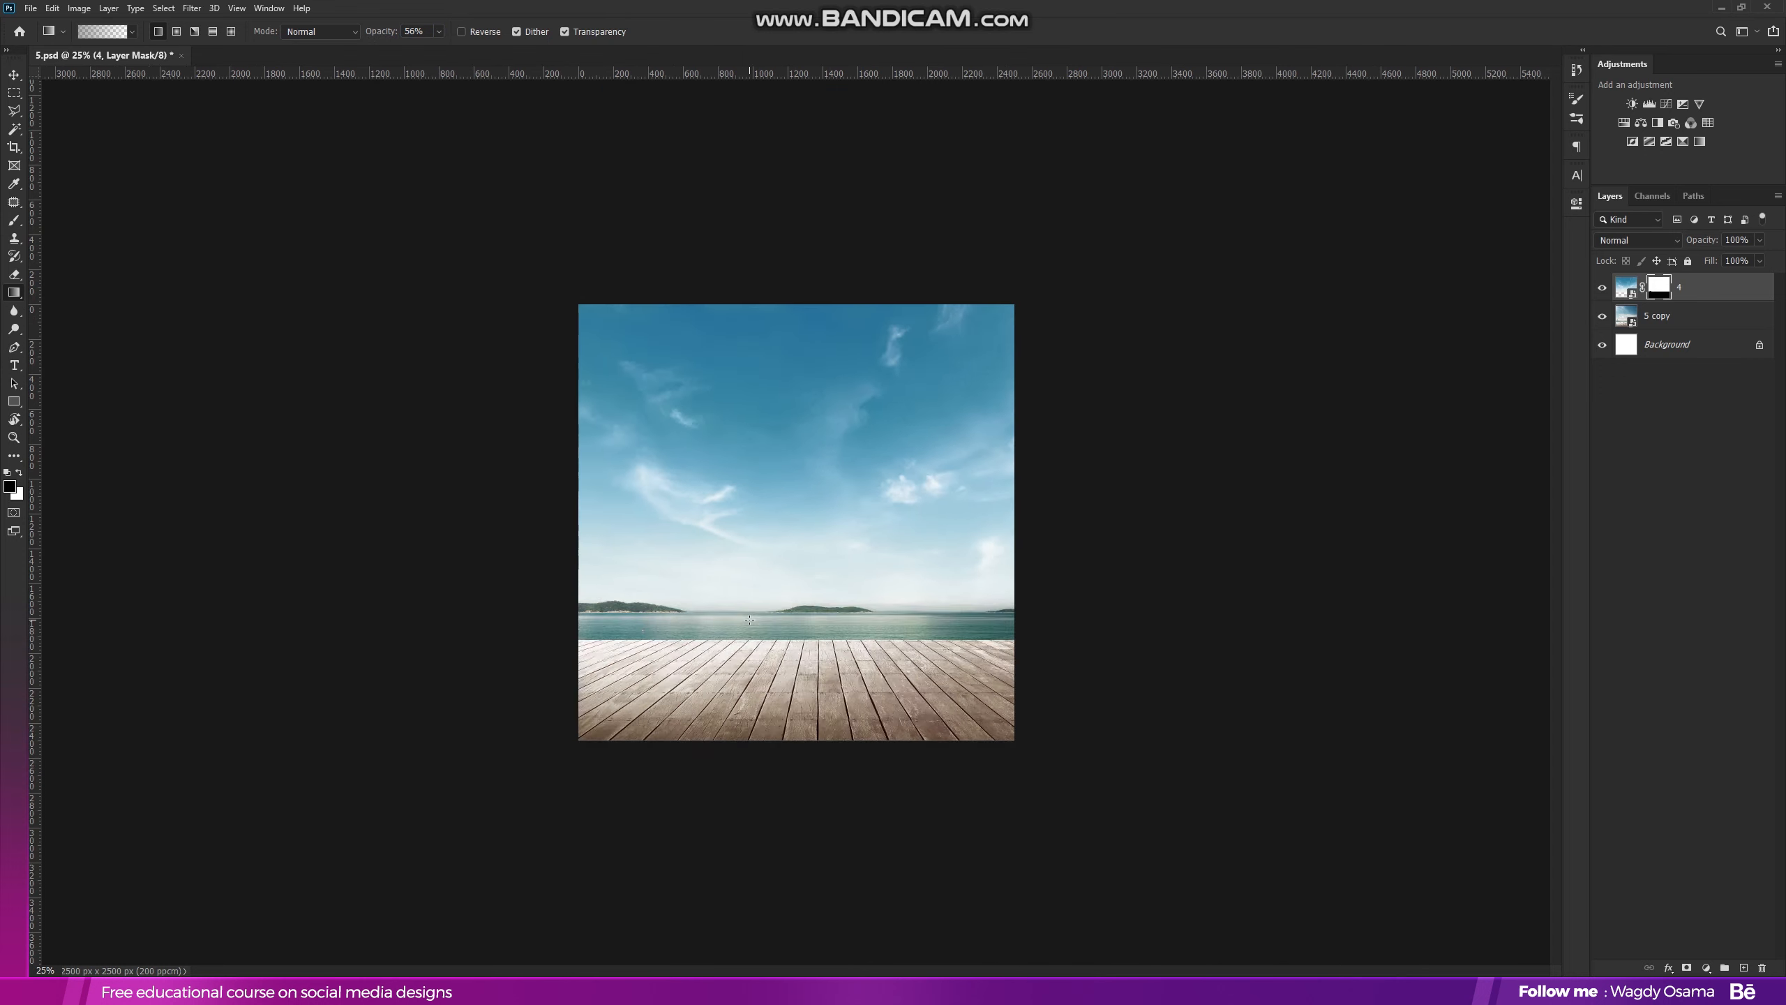
{"action": "key", "text": "ctrl+plus"}
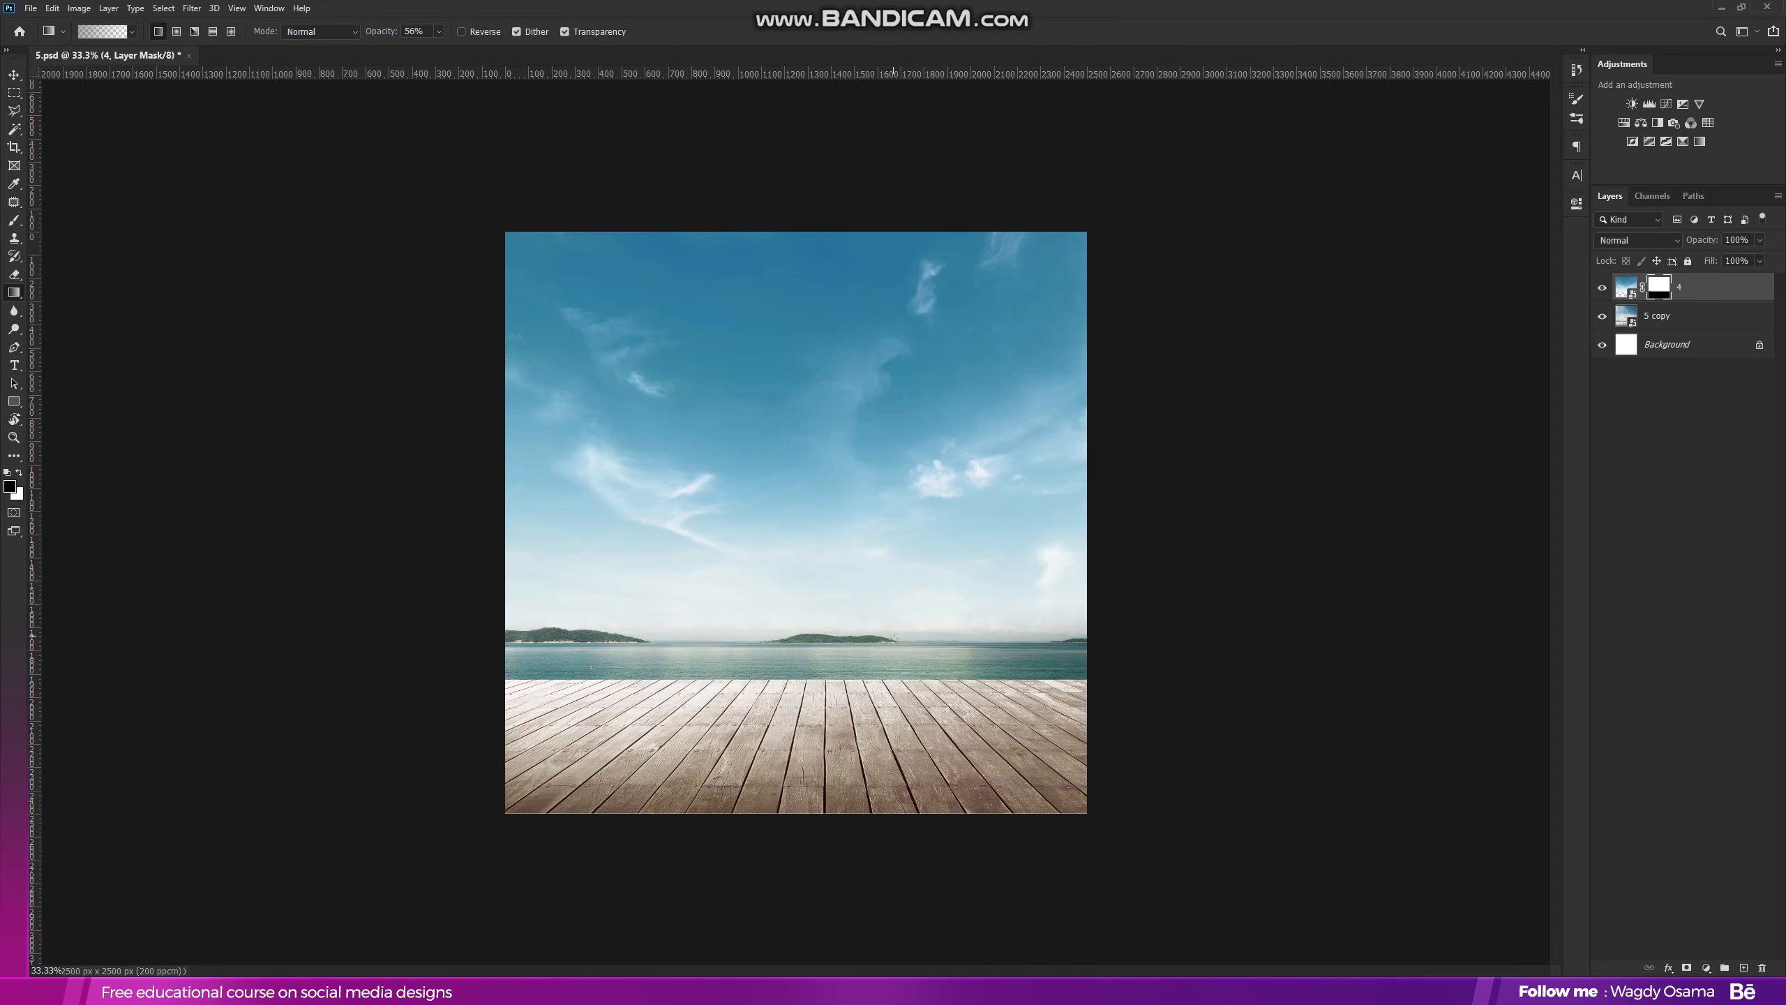
Apply Hue/Saturation to the sky image of layer 4, setting Cyans to hue -5 and saturation -10
{"action": "left_click", "coordinate": [14, 75]}
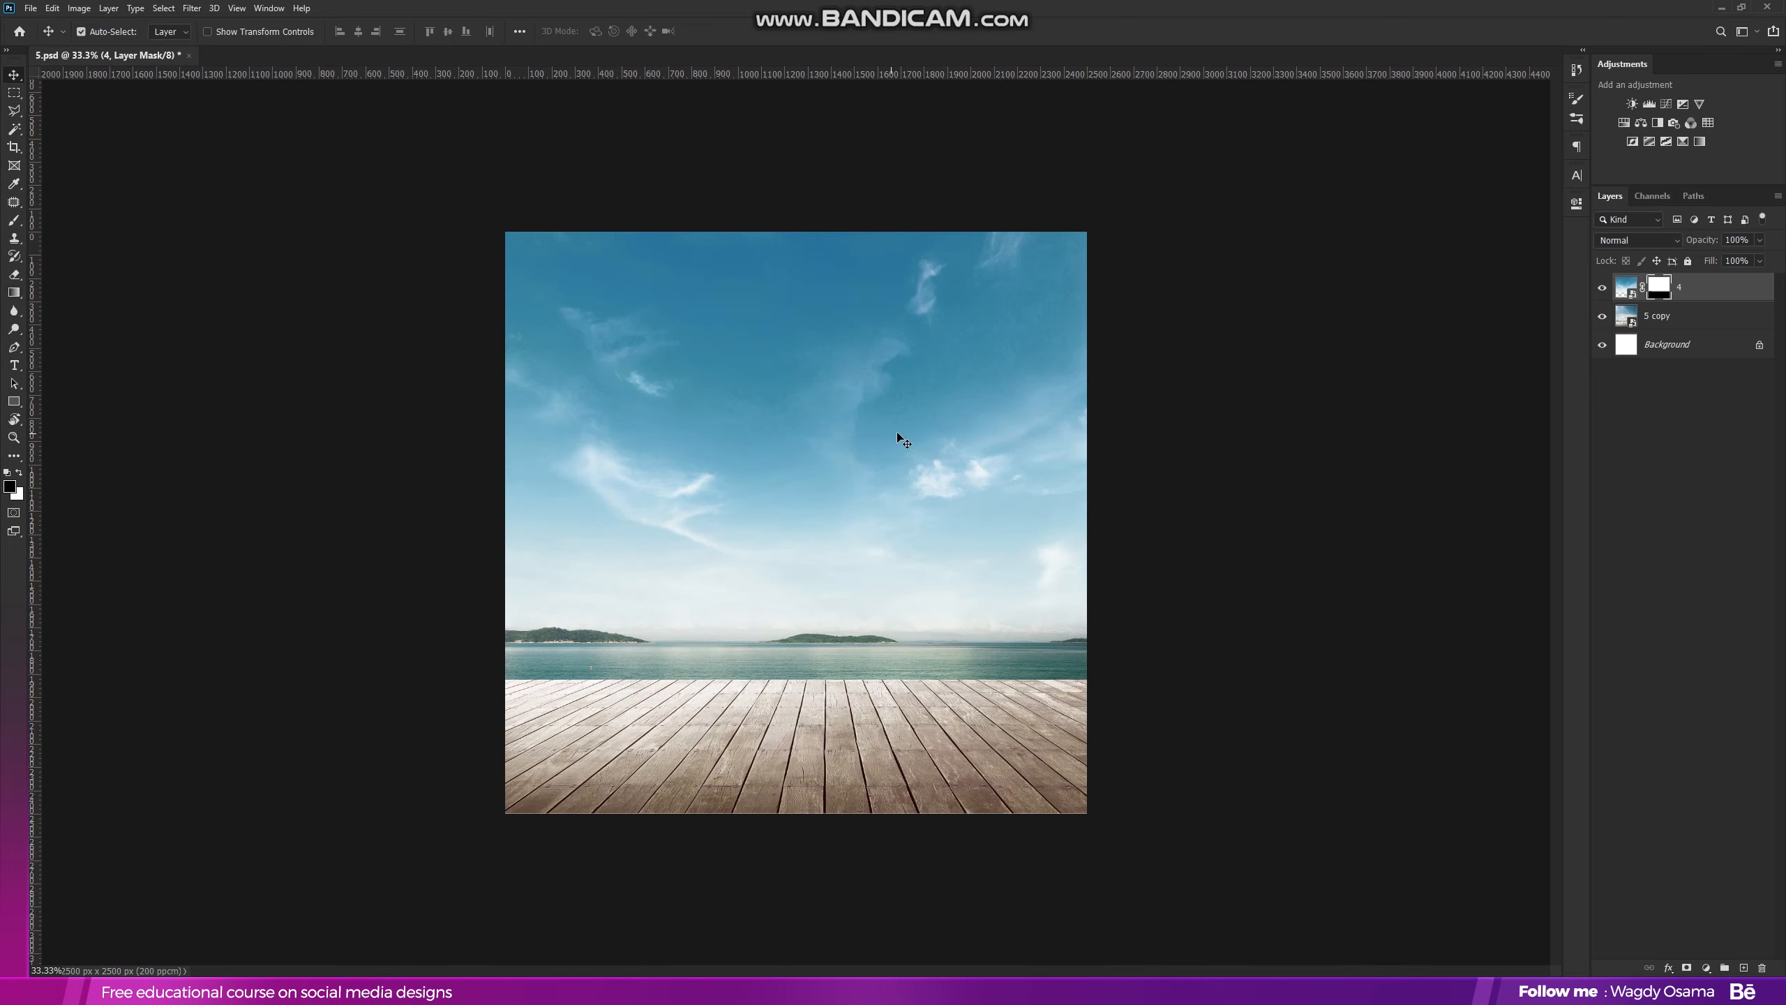
{"action": "left_click", "coordinate": [1626, 286]}
{"action": "key", "text": "ctrl+u"}
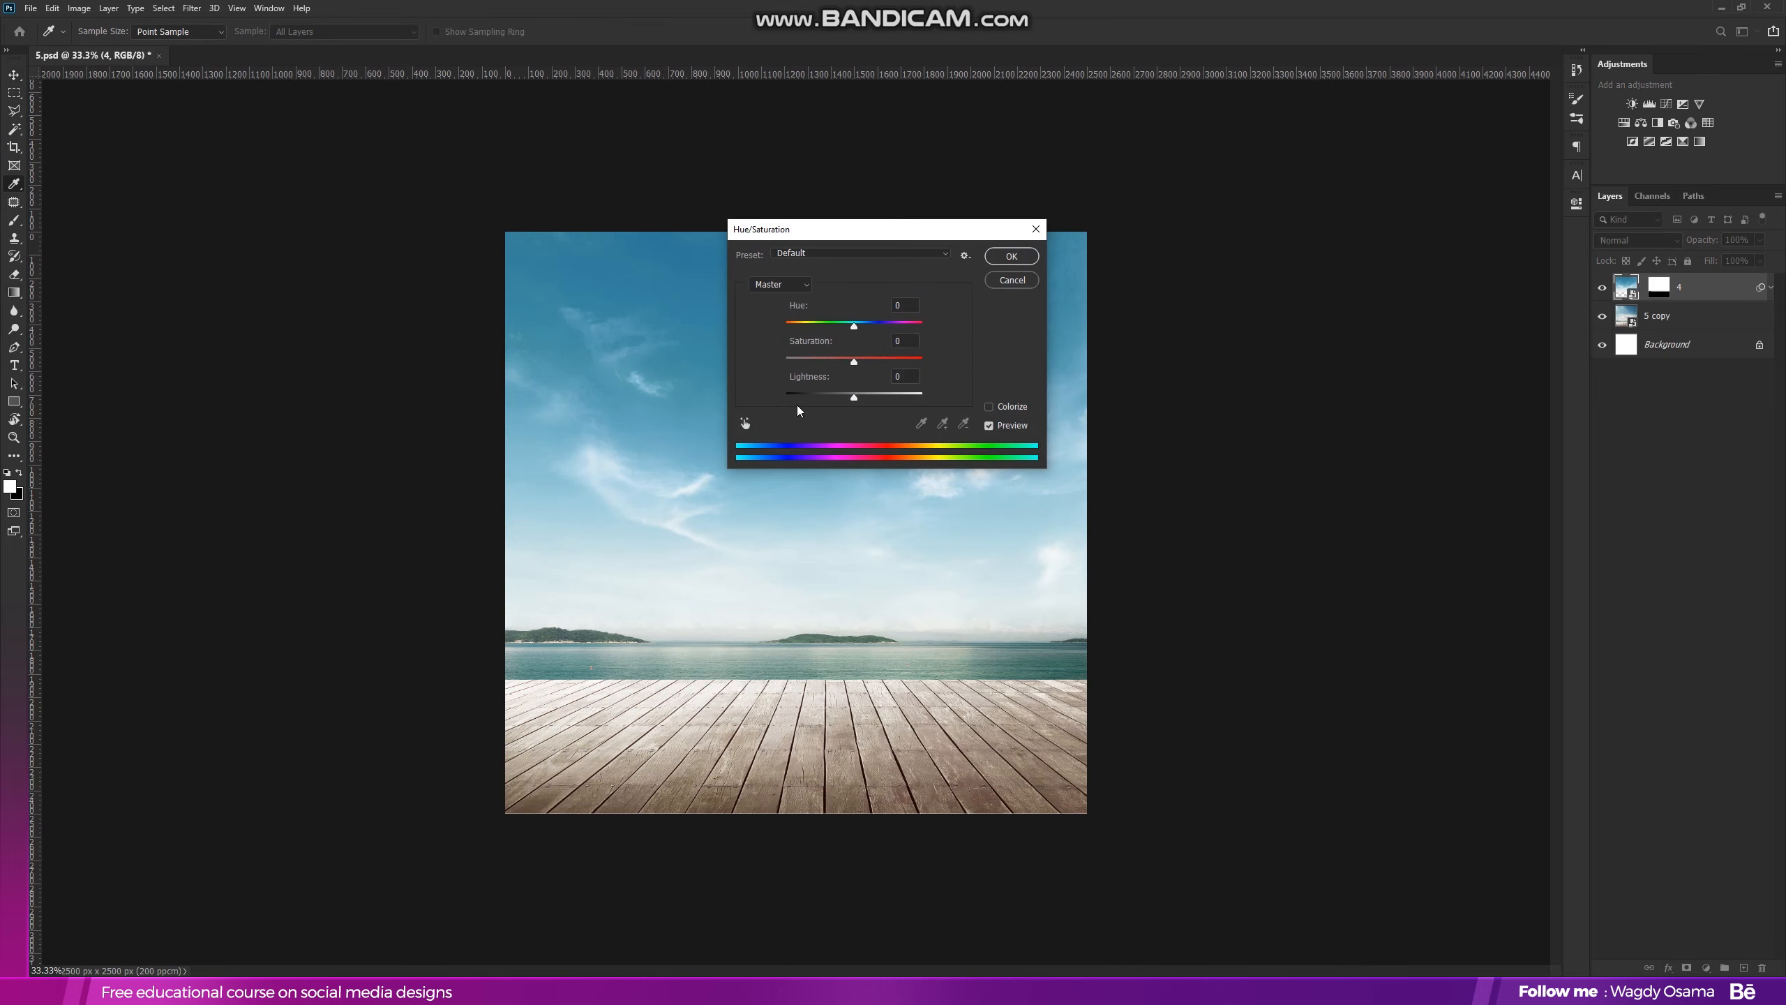
{"action": "key", "text": "alt+6"}
{"action": "left_click_drag", "start_coordinate": [955, 229], "coordinate": [1210, 287]}
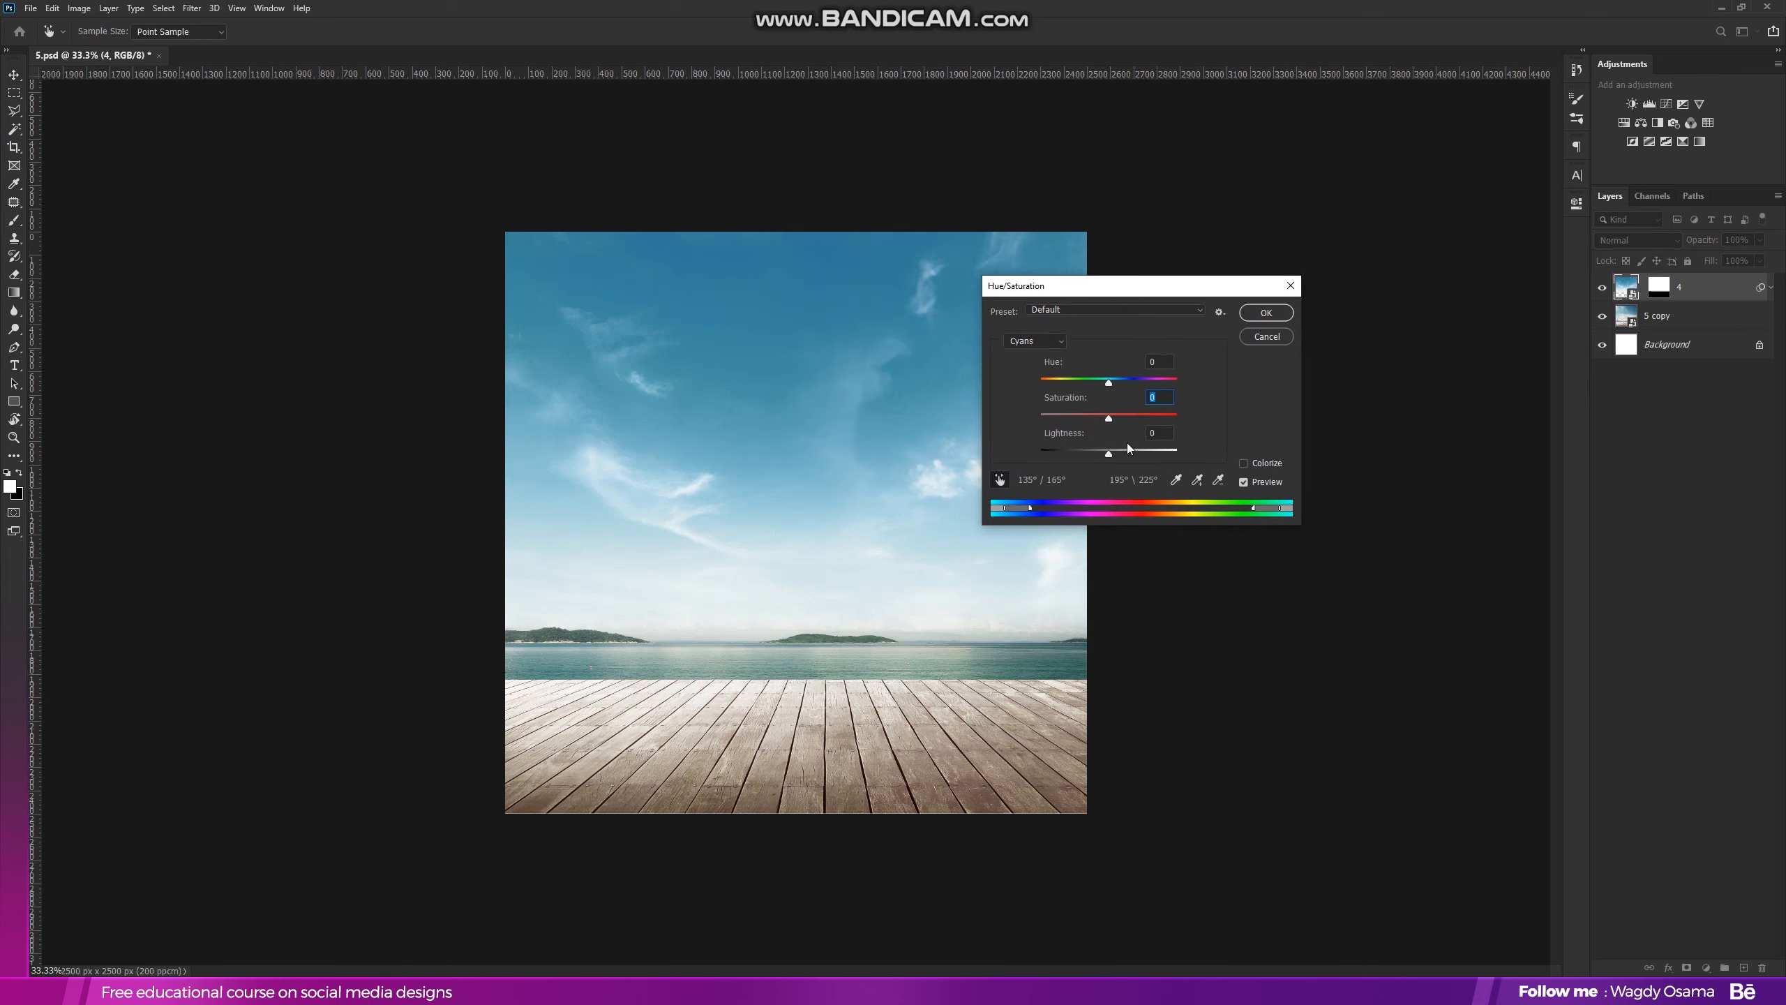
{"action": "left_click_drag", "start_coordinate": [1111, 384], "coordinate": [1106, 381]}
{"action": "left_click", "coordinate": [1265, 313]}
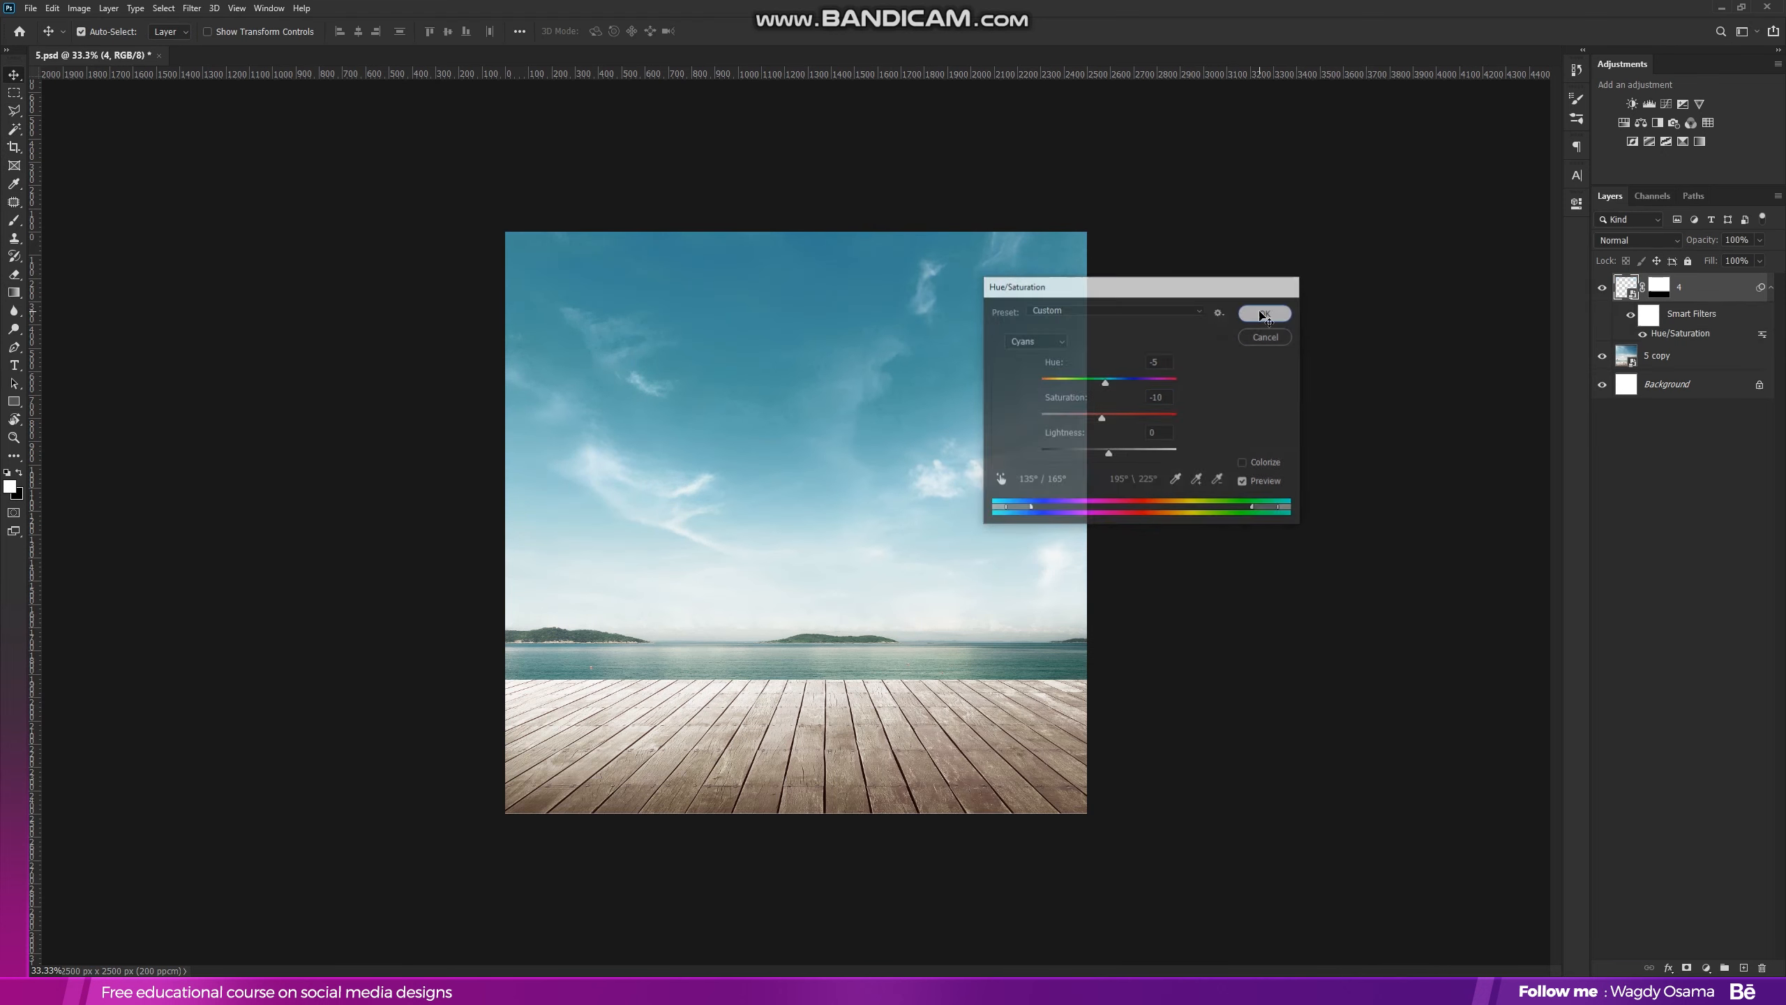
Add a new layer above layer 4 and dab a white glow on the horizon with a flattened 488 px brush at 0% hardness
{"action": "left_click", "coordinate": [1669, 360]}
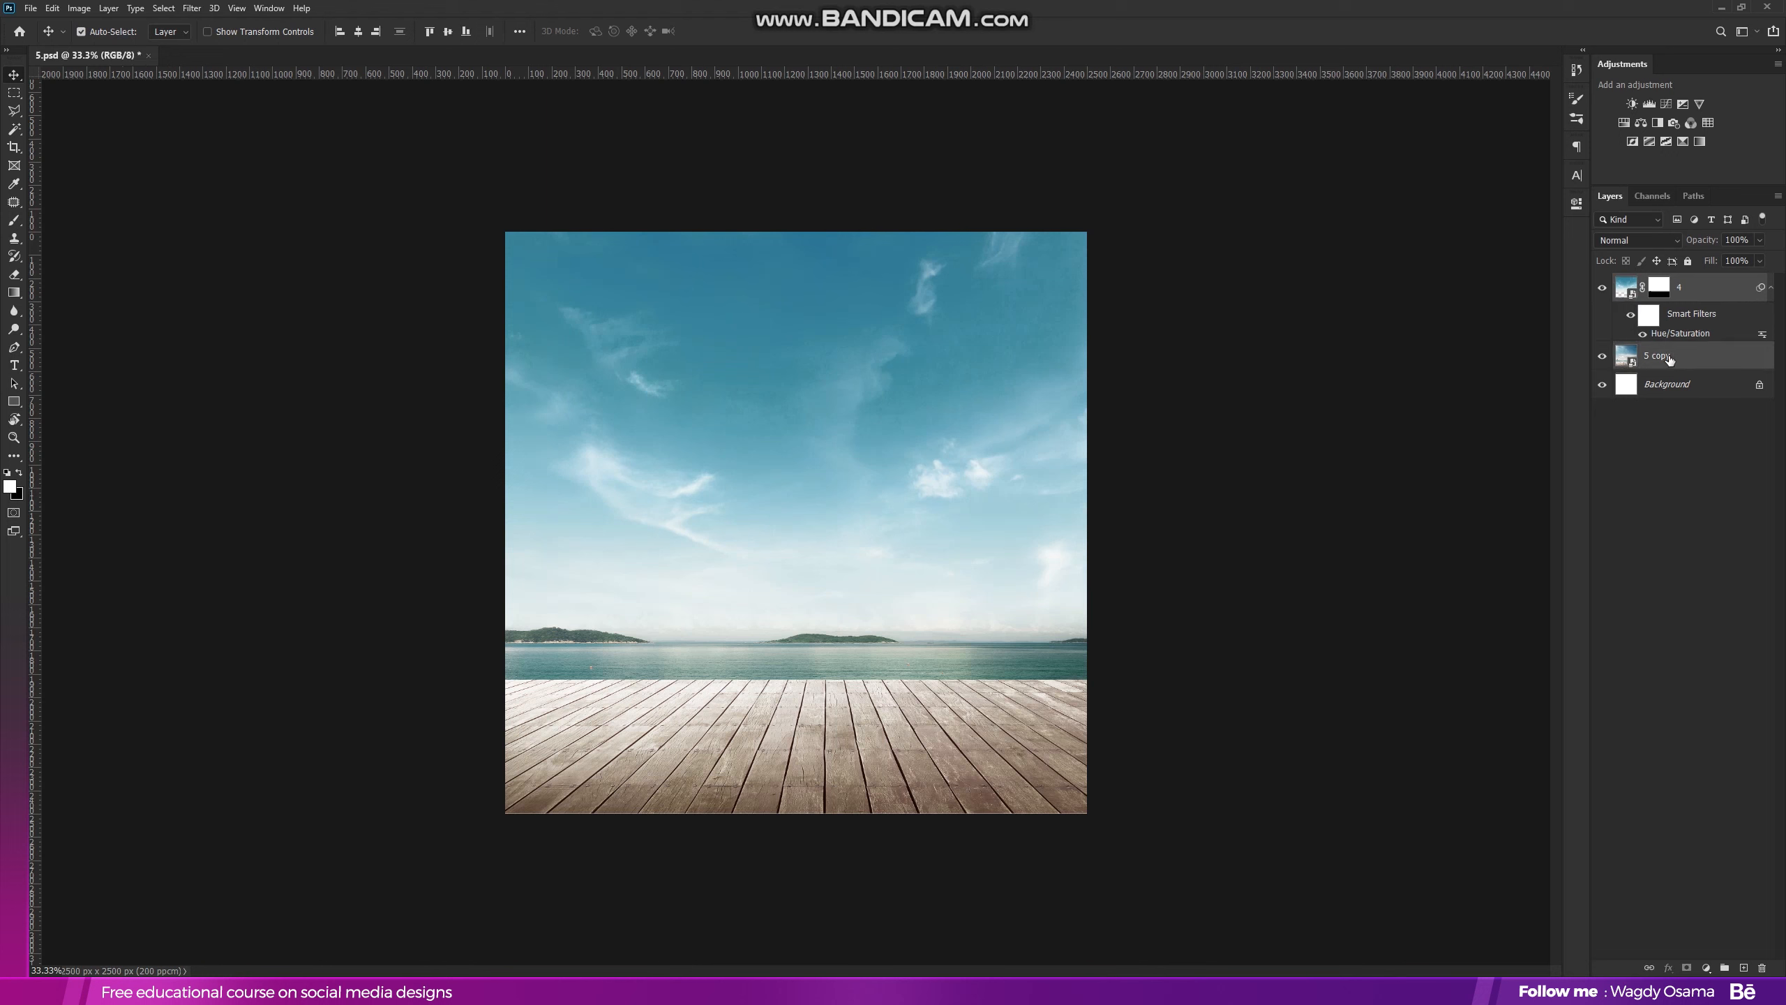
{"action": "left_click", "coordinate": [1681, 288]}
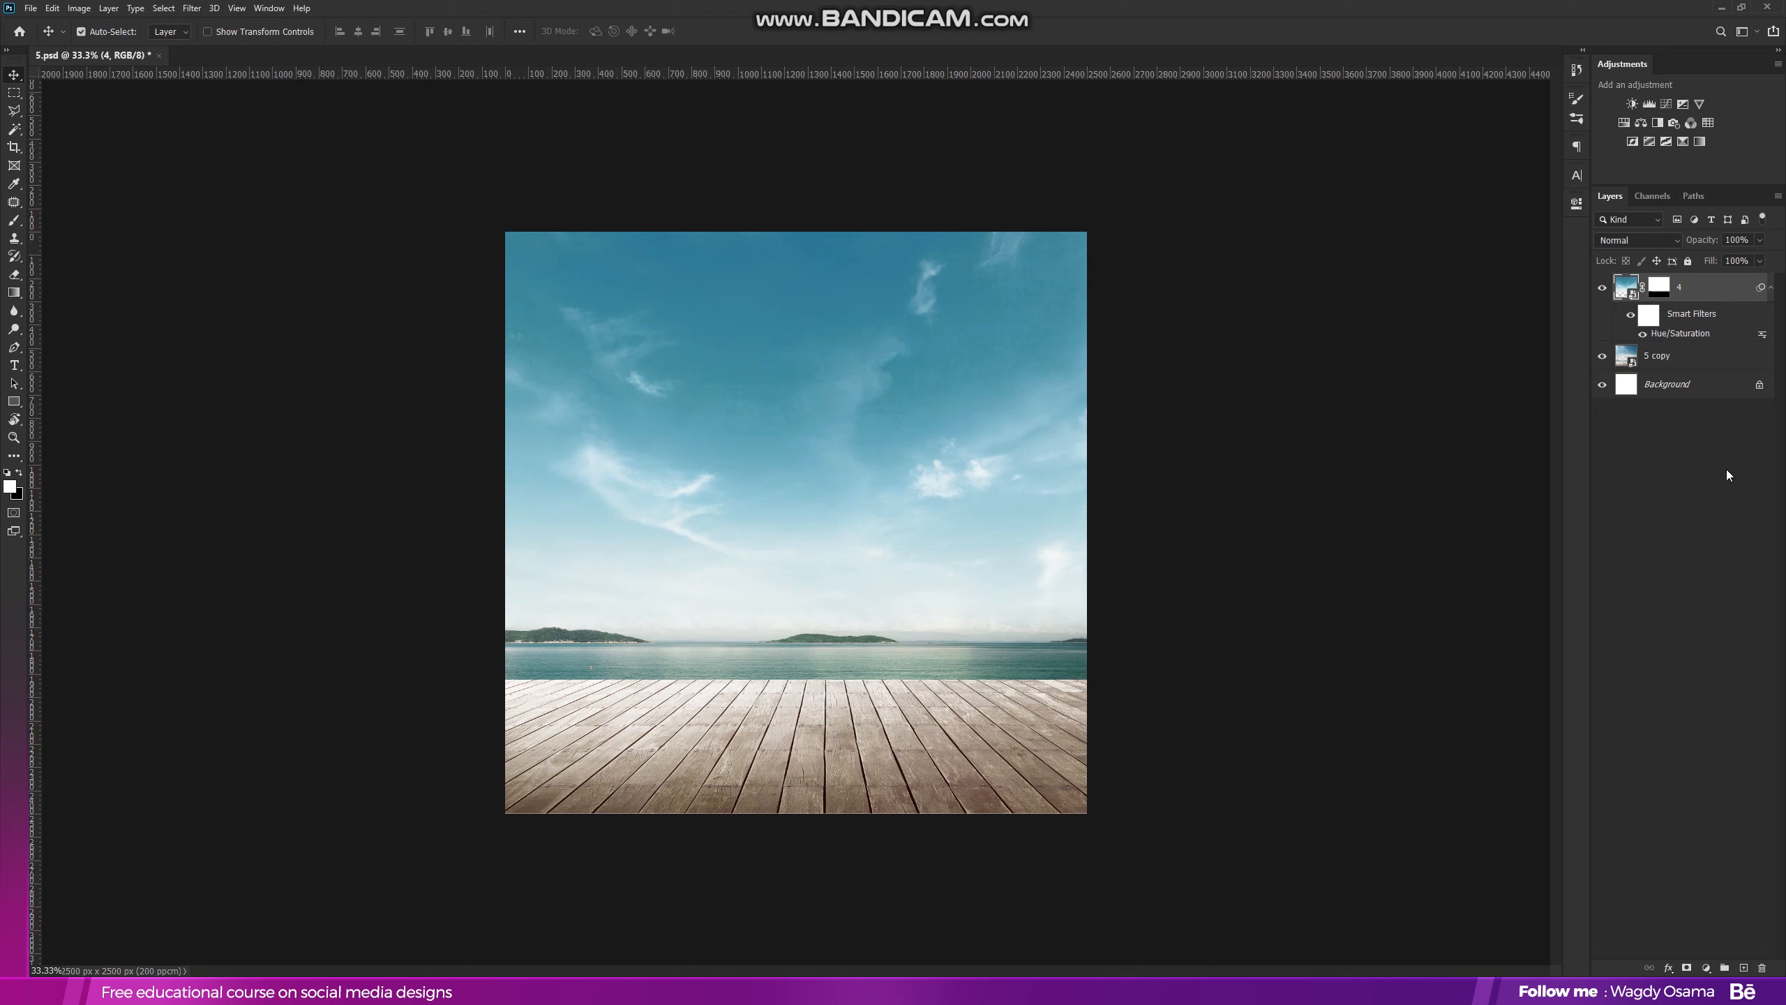
{"action": "left_click", "coordinate": [1745, 967]}
{"action": "key", "text": "b"}
{"action": "right_click", "coordinate": [810, 542]}
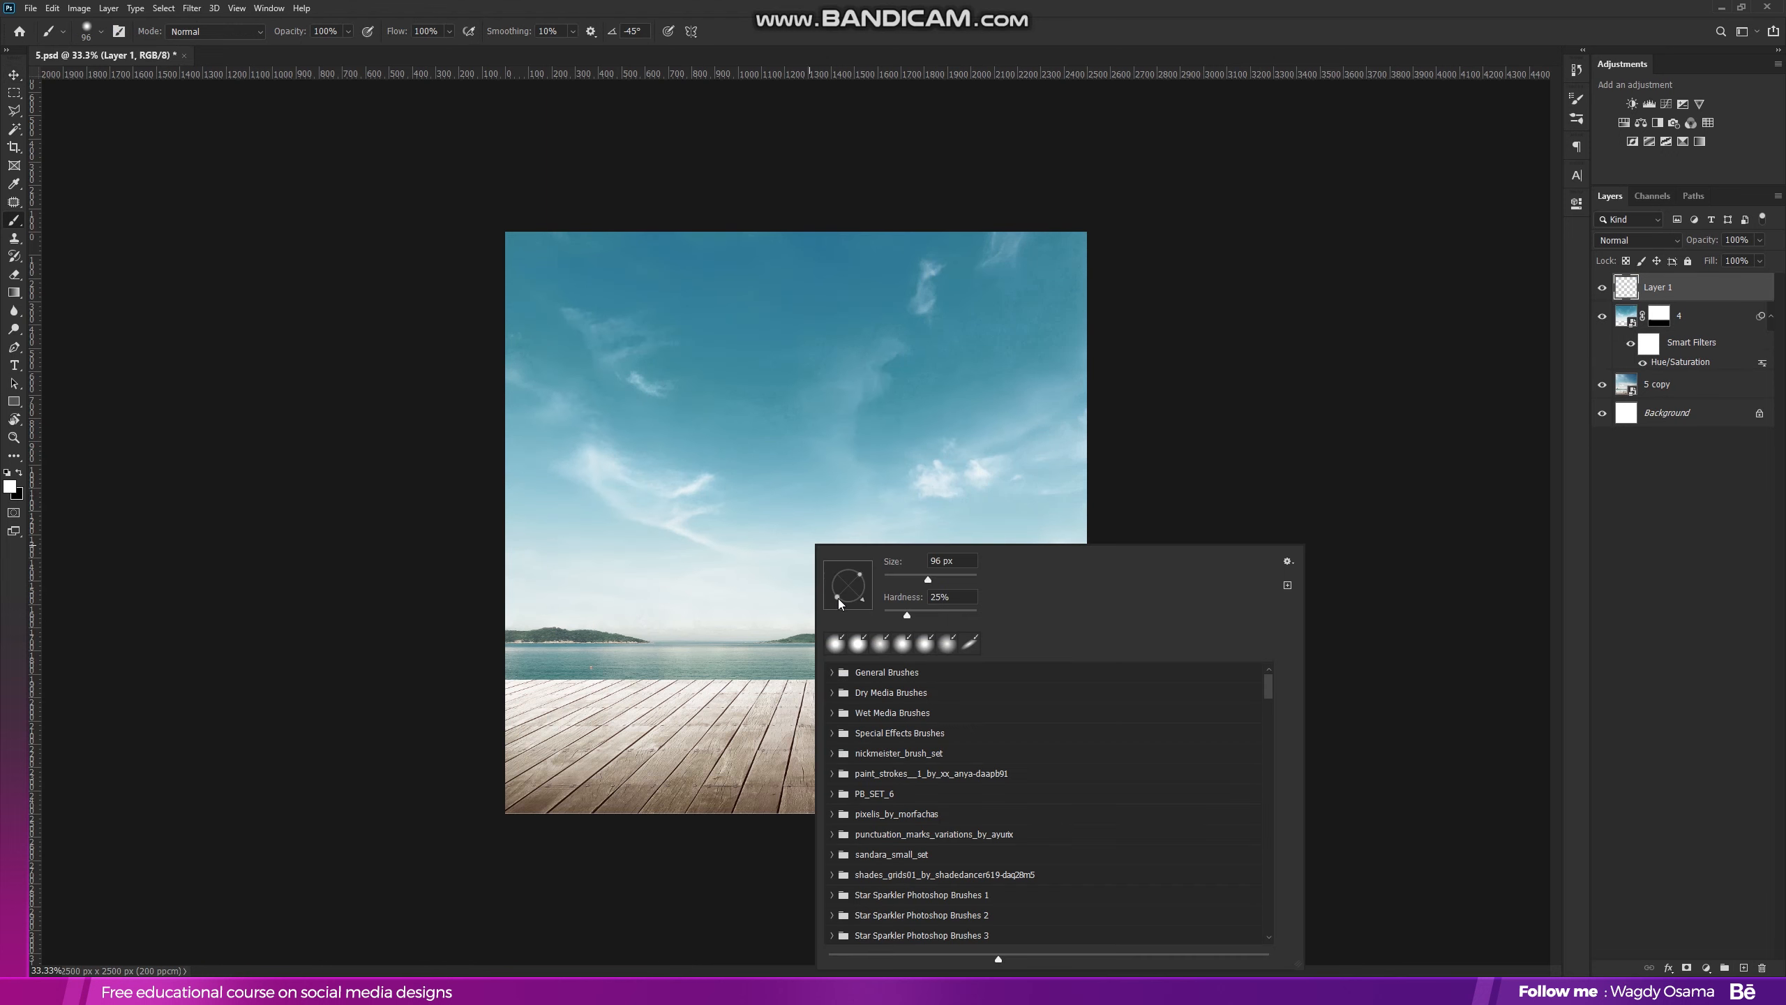
{"action": "mouse_move", "coordinate": [860, 596]}
{"action": "left_mouse_down"}
{"action": "mouse_move", "coordinate": [892, 588]}
{"action": "mouse_move", "coordinate": [898, 615]}
{"action": "left_mouse_up"}
{"action": "key", "text": "Return"}
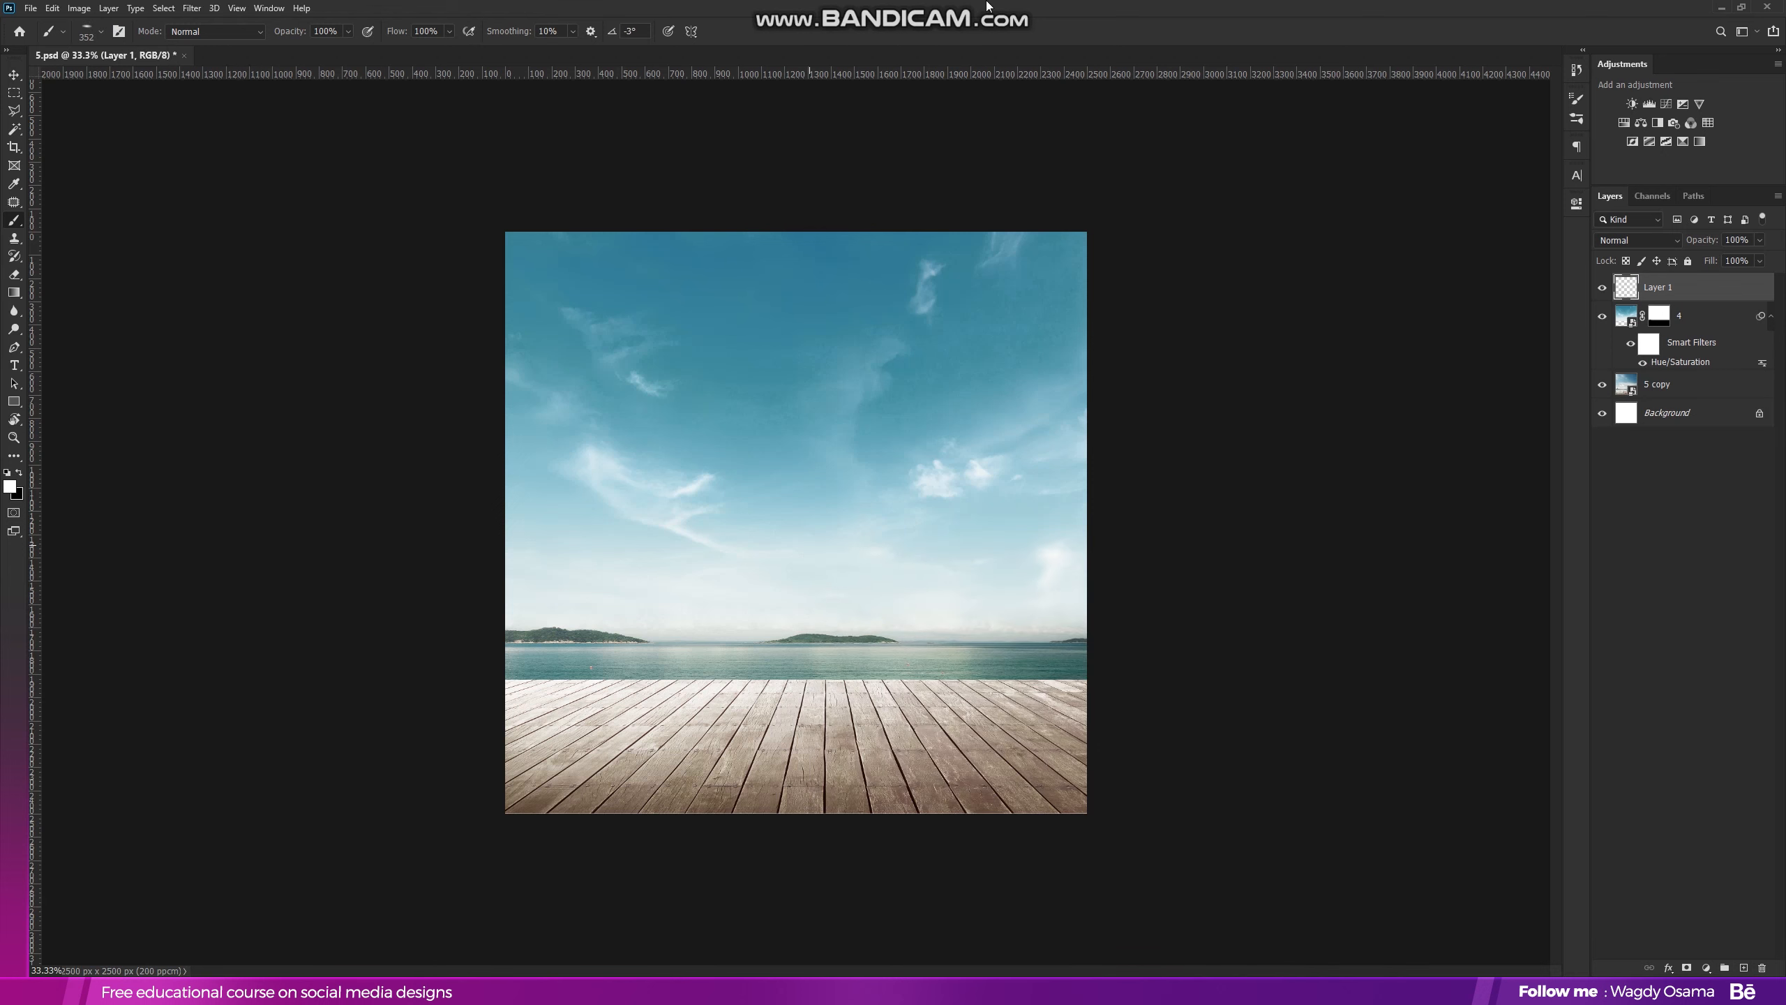
{"action": "right_click", "coordinate": [740, 556]}
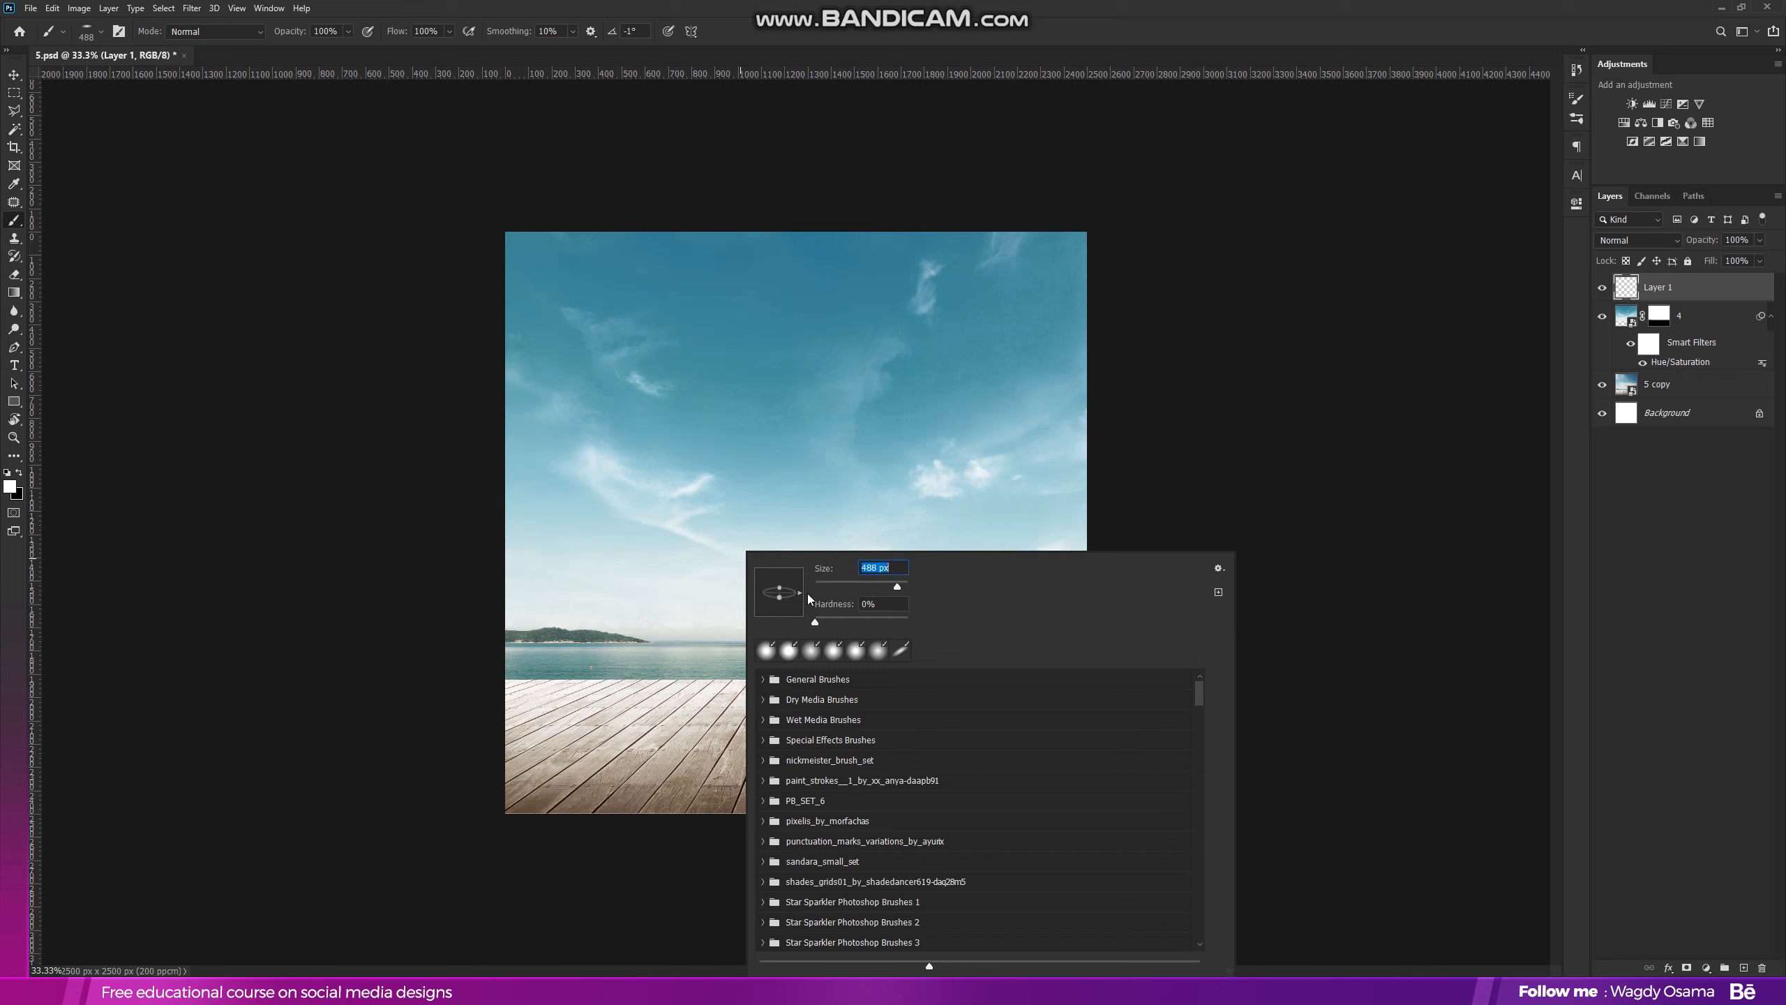
{"action": "key", "text": "Return"}
{"action": "left_click", "coordinate": [793, 635]}
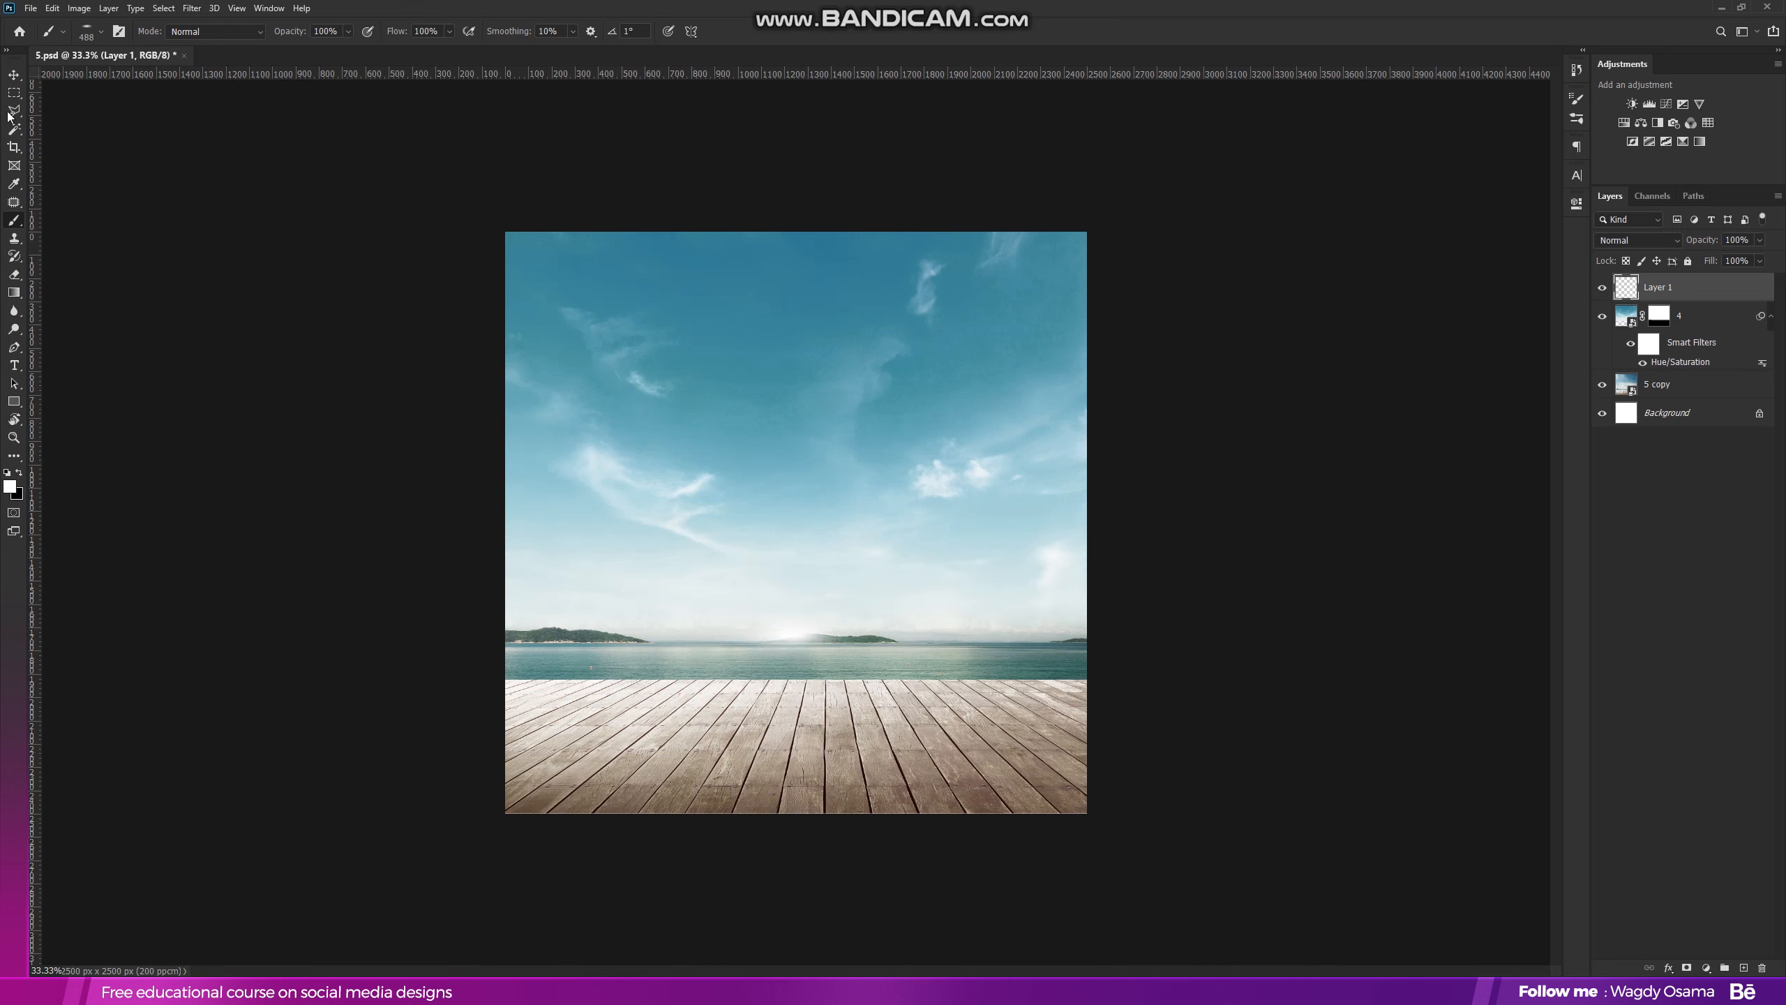
Stretch the glow to about 725% width and 246% height, centre it across the horizon and set its layer opacity to 50%
{"action": "left_click", "coordinate": [13, 75]}
{"action": "key", "text": "ctrl+t"}
{"action": "left_click_drag", "start_coordinate": [895, 640], "coordinate": [1223, 640]}
{"action": "left_click_drag", "start_coordinate": [799, 519], "coordinate": [793, 567]}
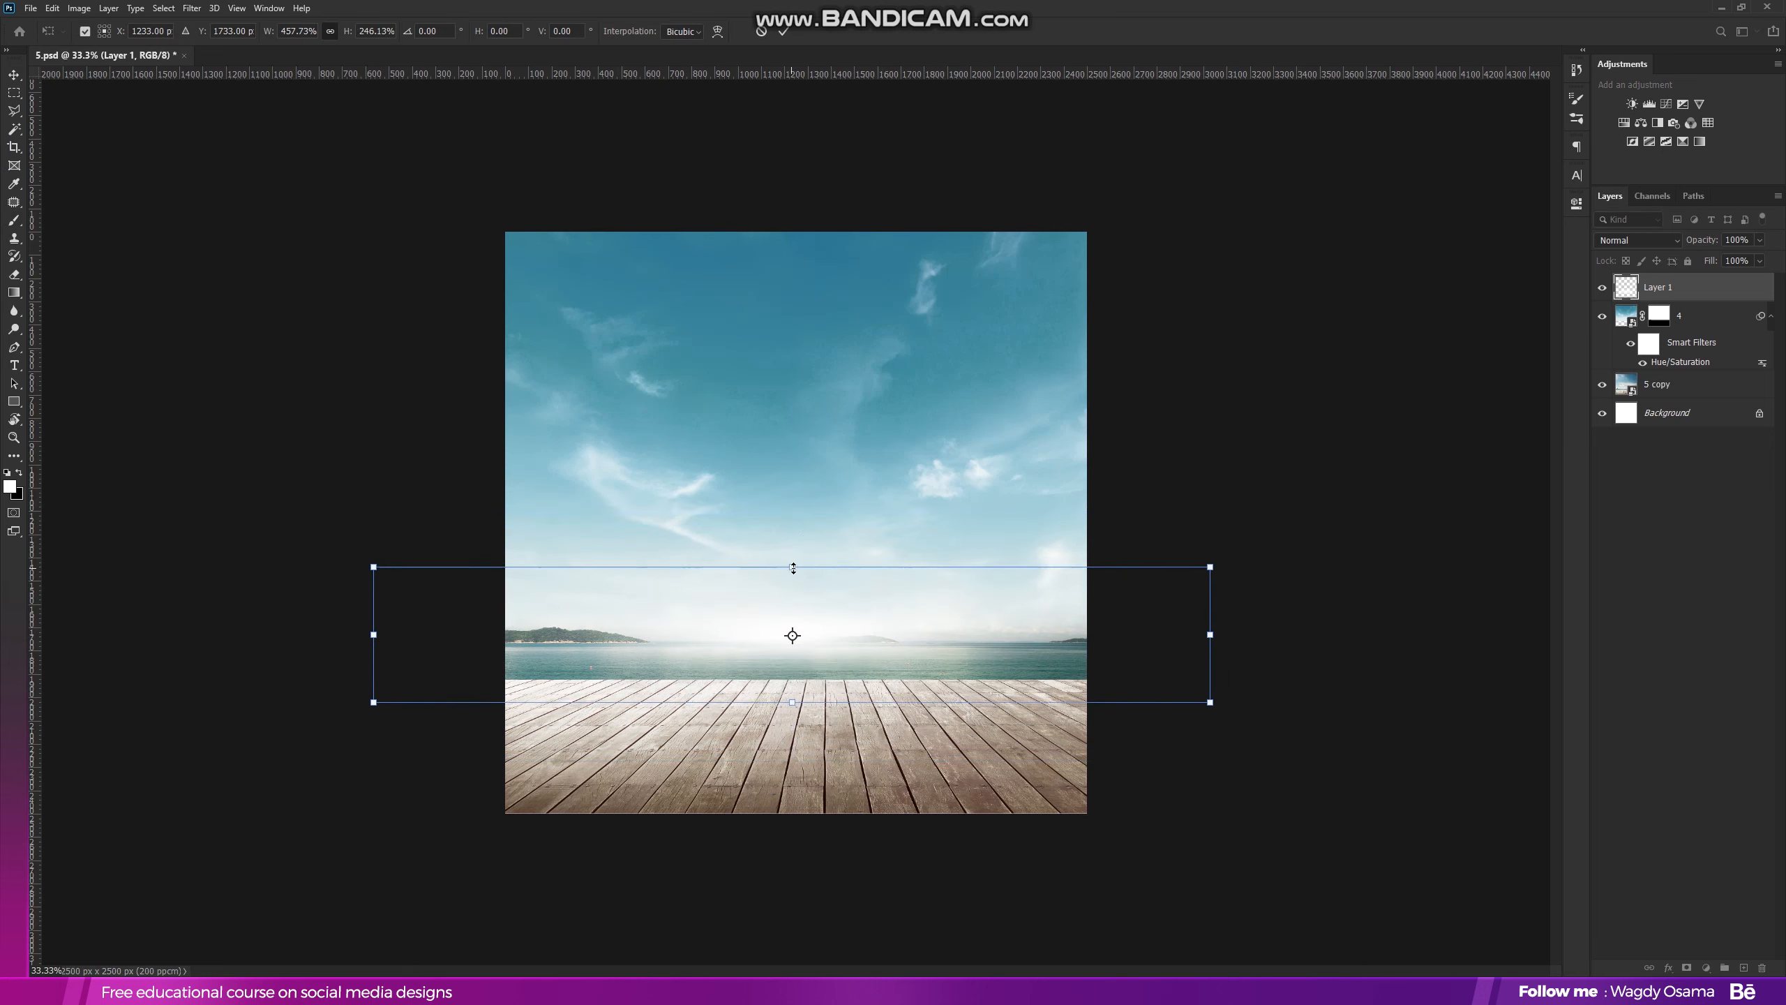
{"action": "left_click_drag", "start_coordinate": [1213, 639], "coordinate": [1446, 609]}
{"action": "left_click_drag", "start_coordinate": [1081, 611], "coordinate": [1084, 607]}
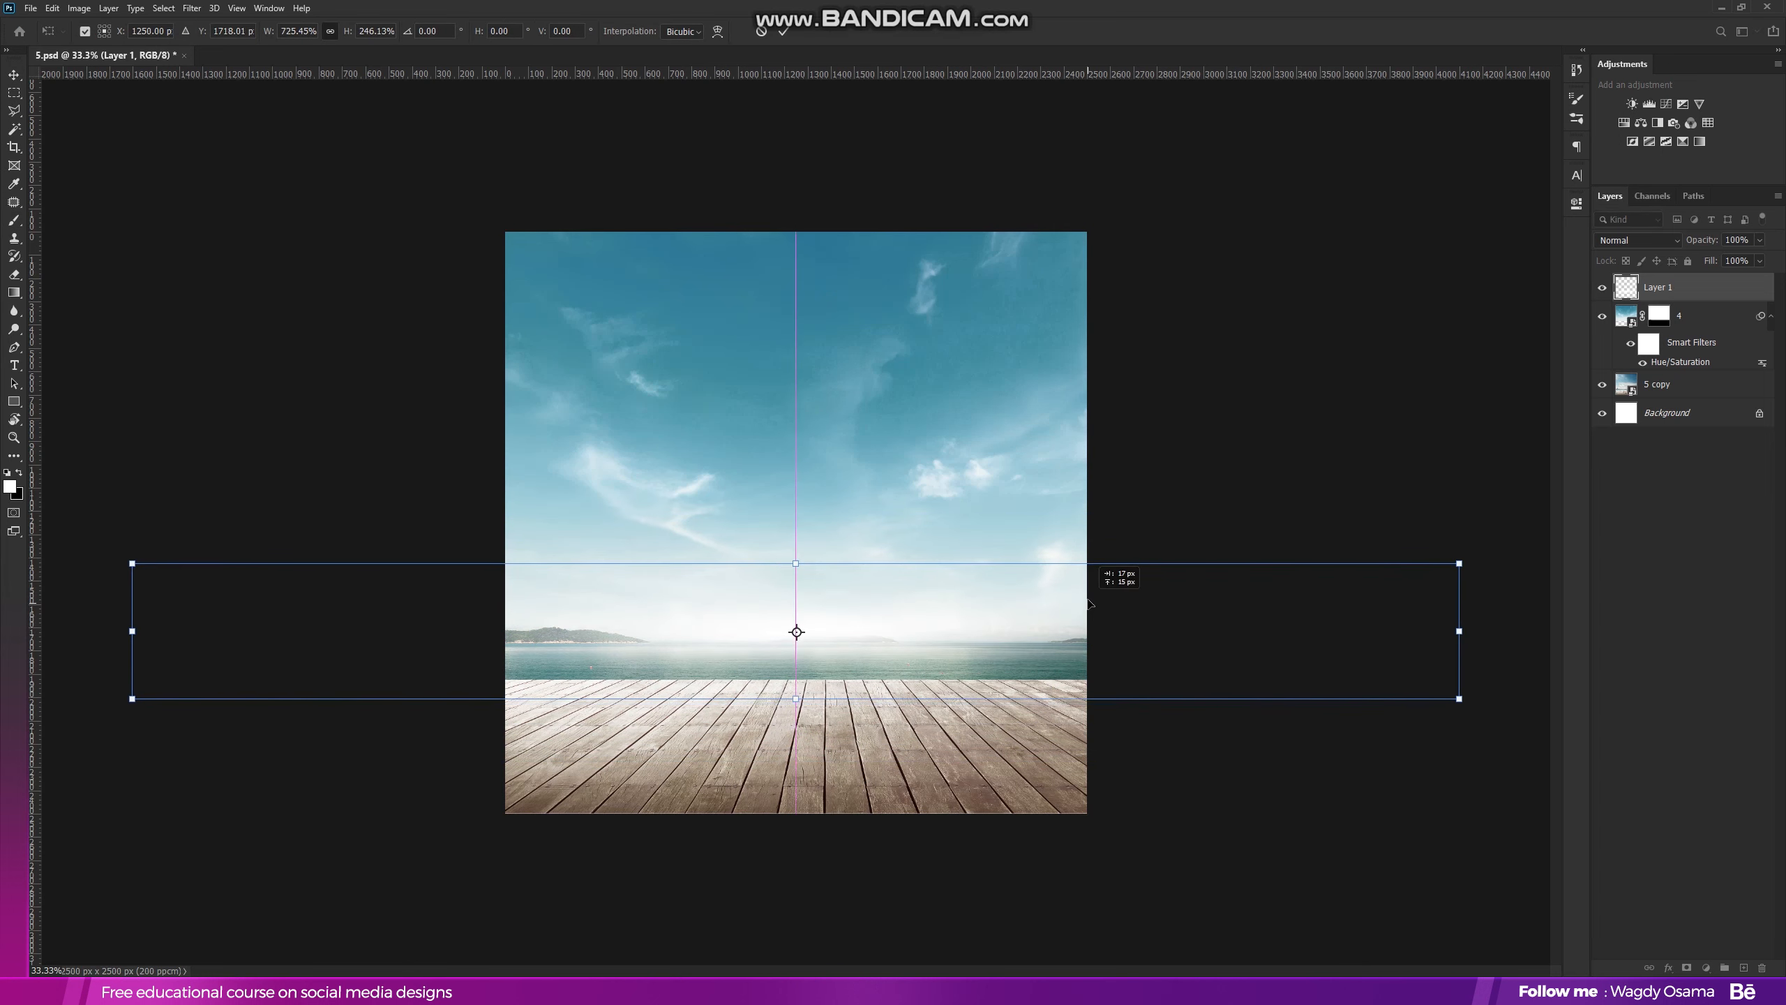
{"action": "left_click", "coordinate": [783, 31]}
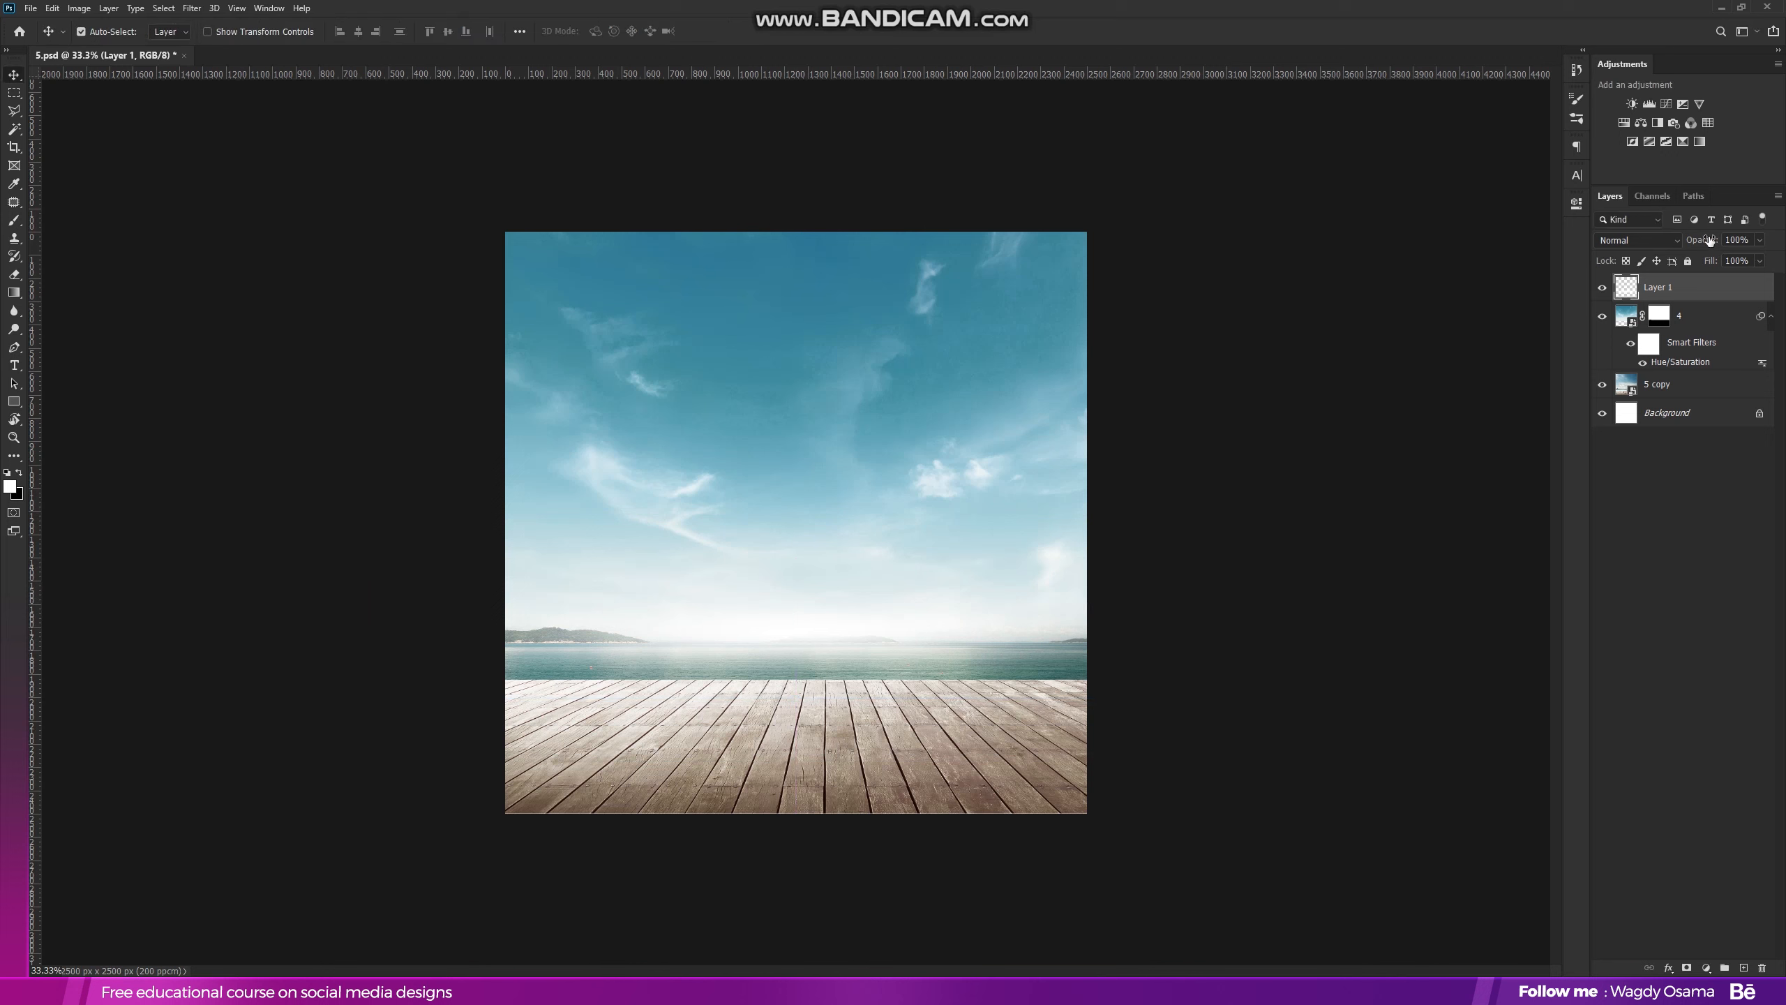
{"action": "left_click_drag", "start_coordinate": [1709, 240], "coordinate": [1680, 245]}
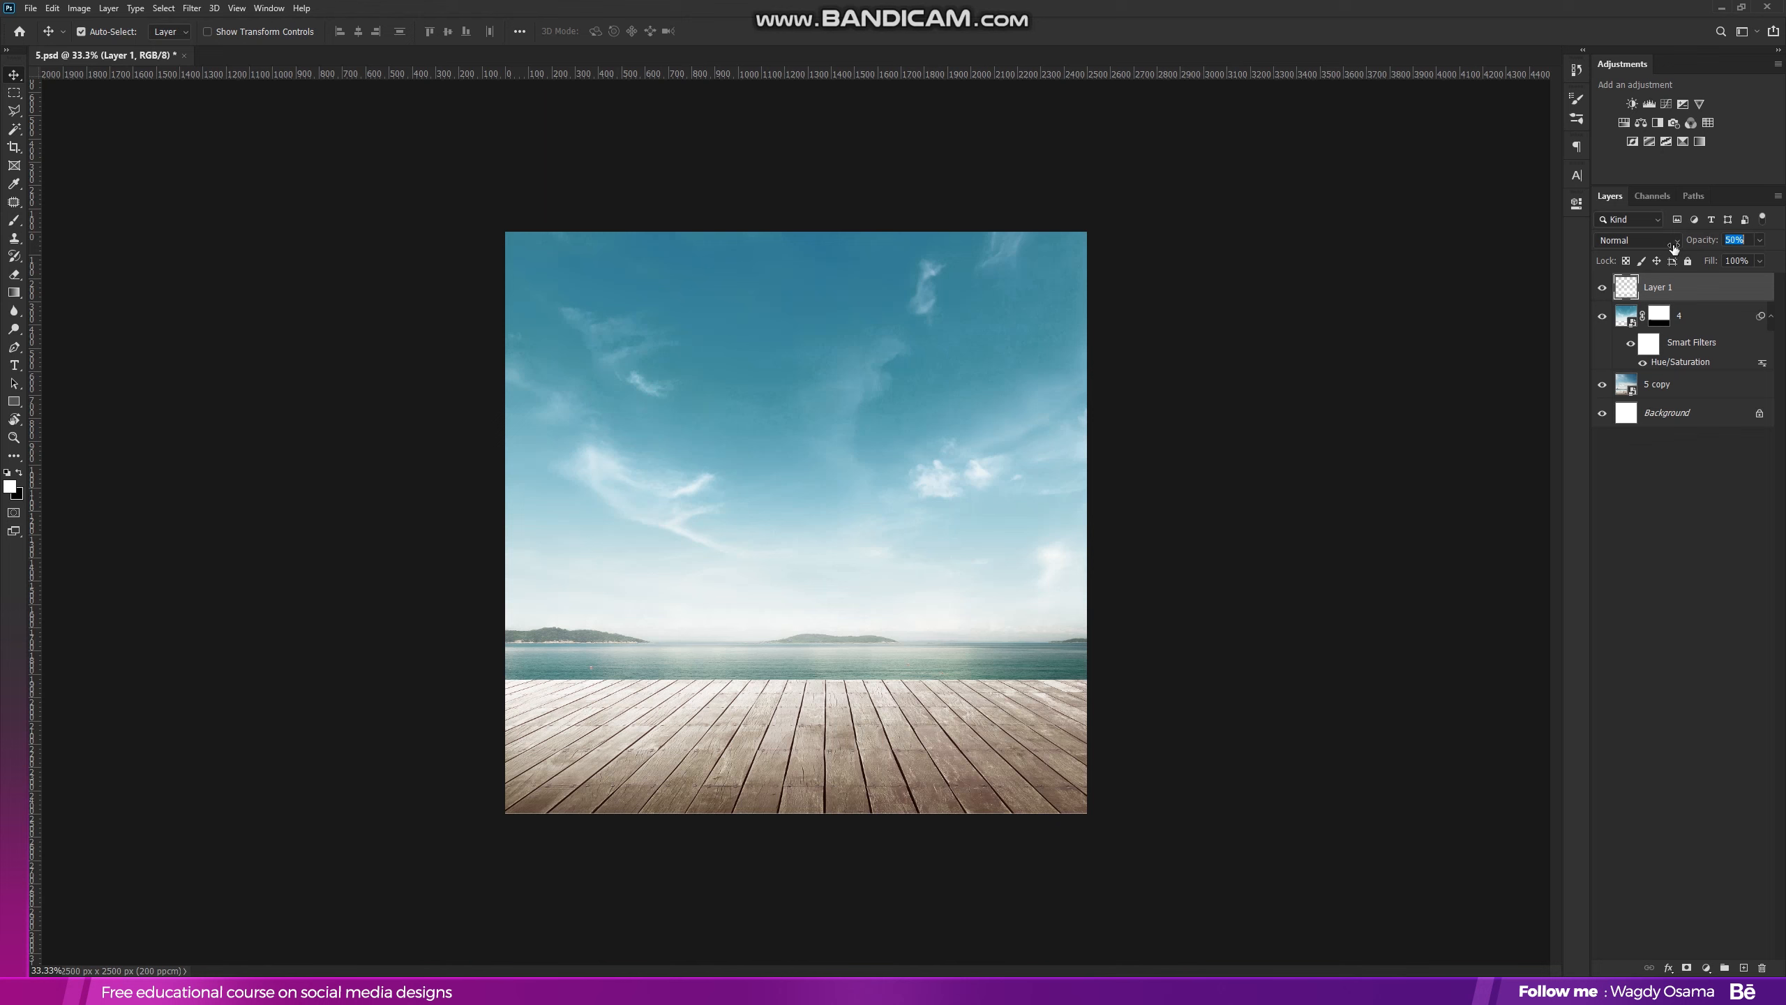
Group Layer 1, layer 4 and 5 copy, and scale the group up slightly
{"action": "left_click", "coordinate": [1685, 384], "text": "shift"}
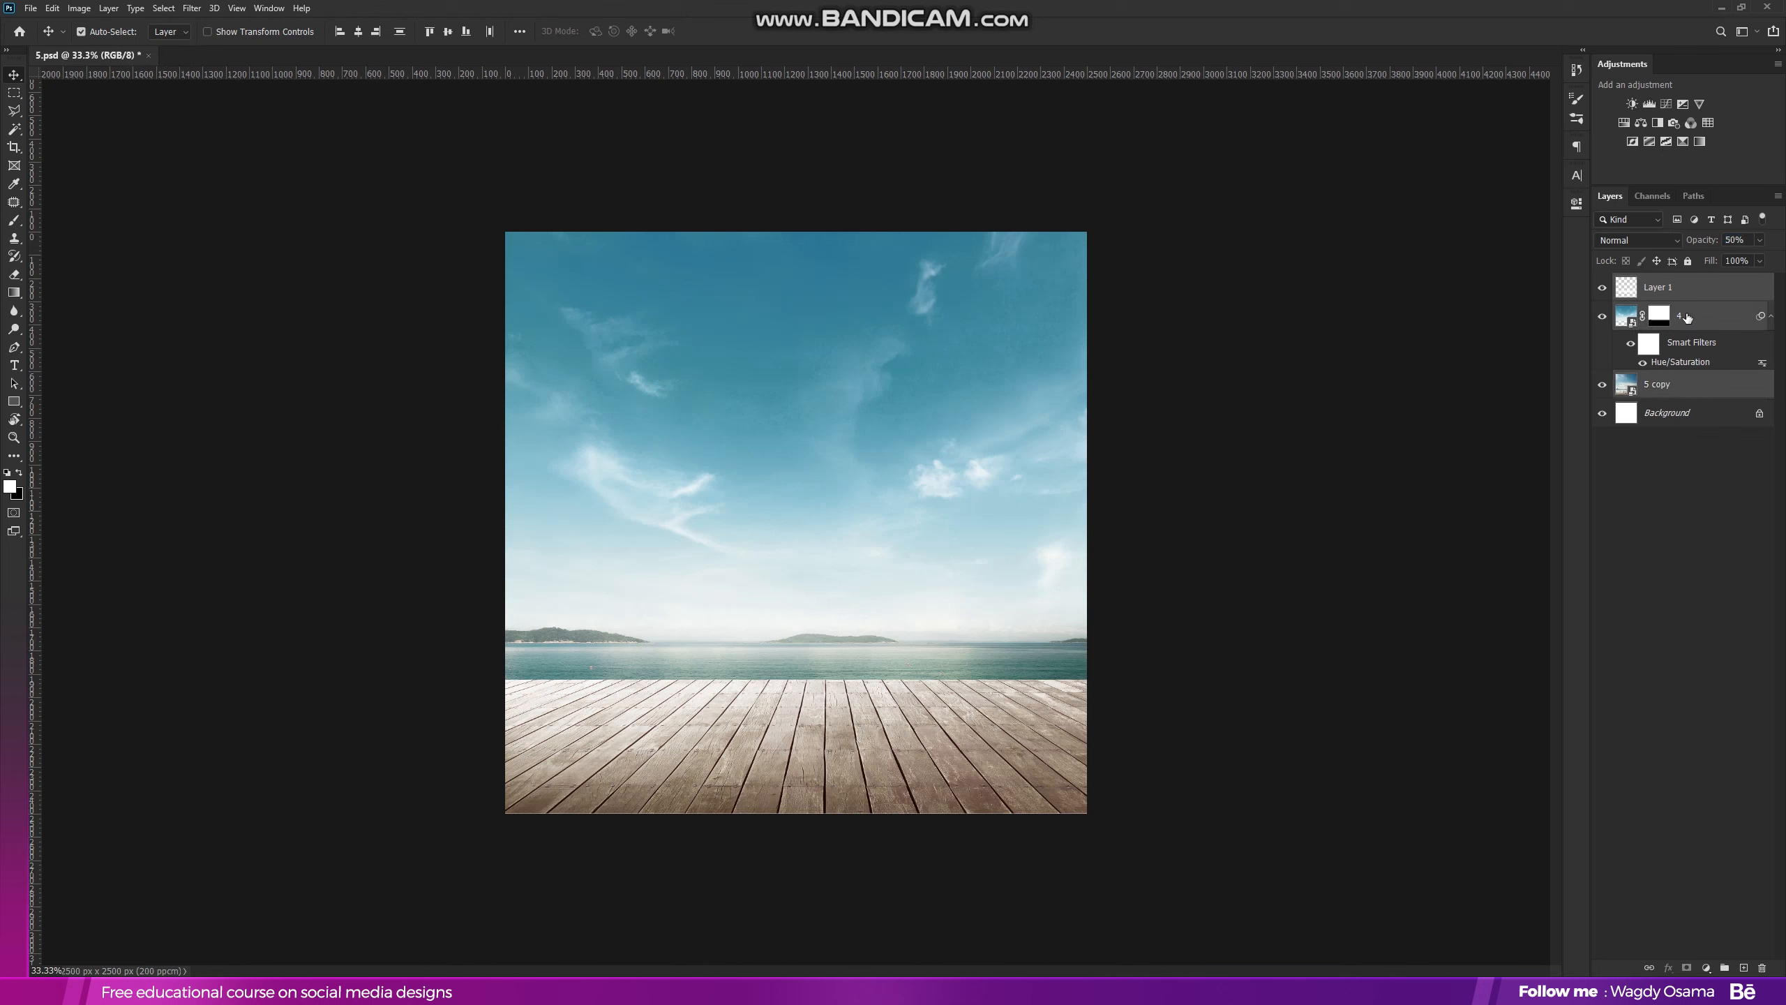
{"action": "left_click_drag", "start_coordinate": [1687, 316], "coordinate": [1724, 968]}
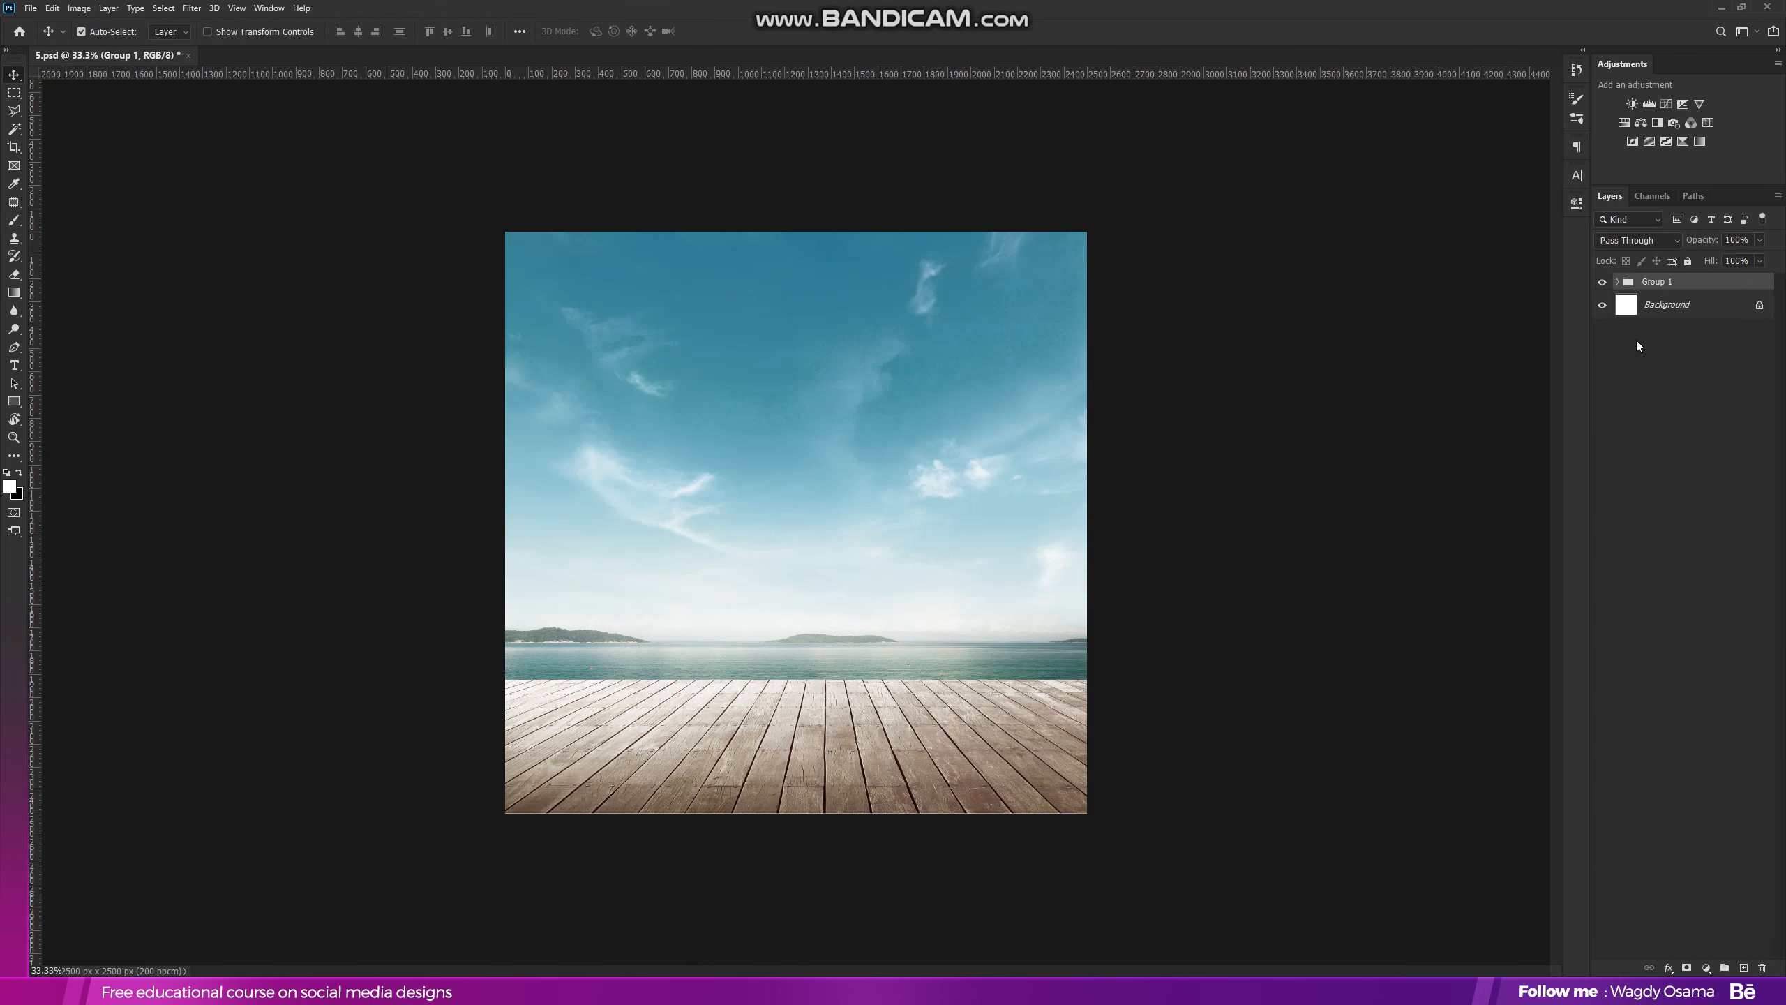
{"action": "key", "text": "ctrl+t"}
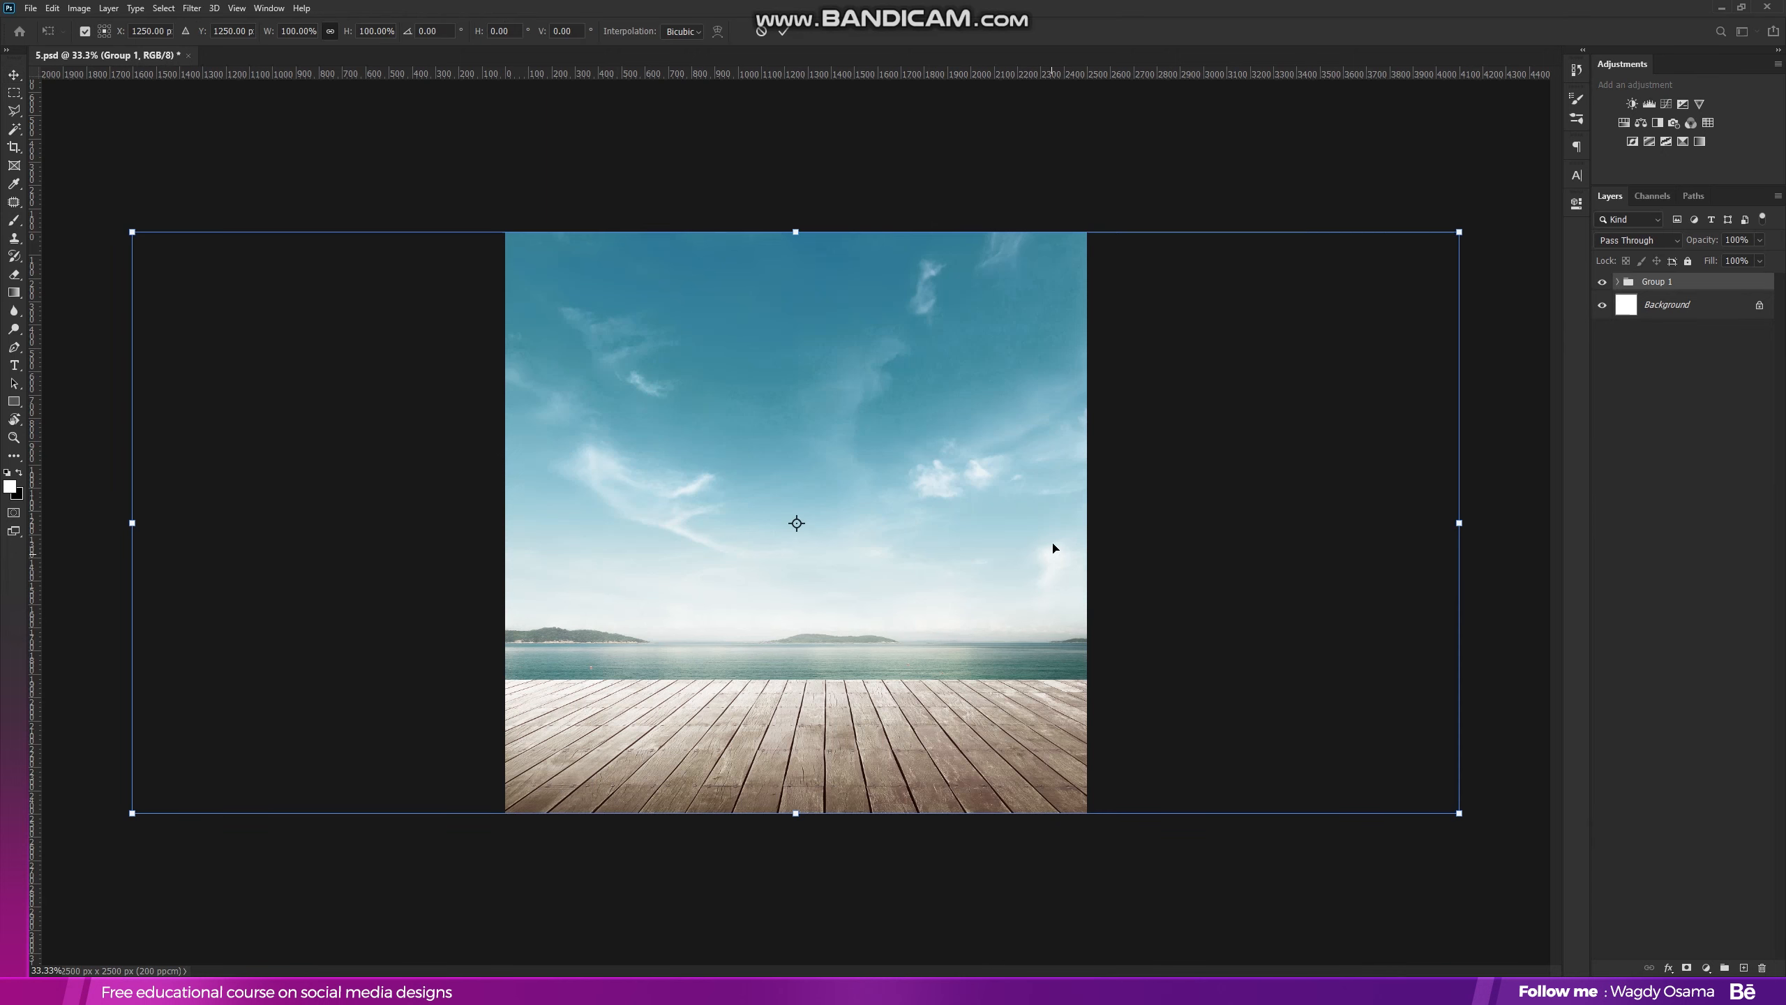
{"action": "left_click_drag", "start_coordinate": [1463, 232], "coordinate": [1466, 229]}
{"action": "left_click", "coordinate": [784, 31]}
Place image 2 of the walking man from the image folder, scaled to 100.72% and positioned partly off the canvas's right side
{"action": "key", "text": "alt+Tab"}
{"action": "left_click_drag", "start_coordinate": [510, 251], "coordinate": [890, 504]}
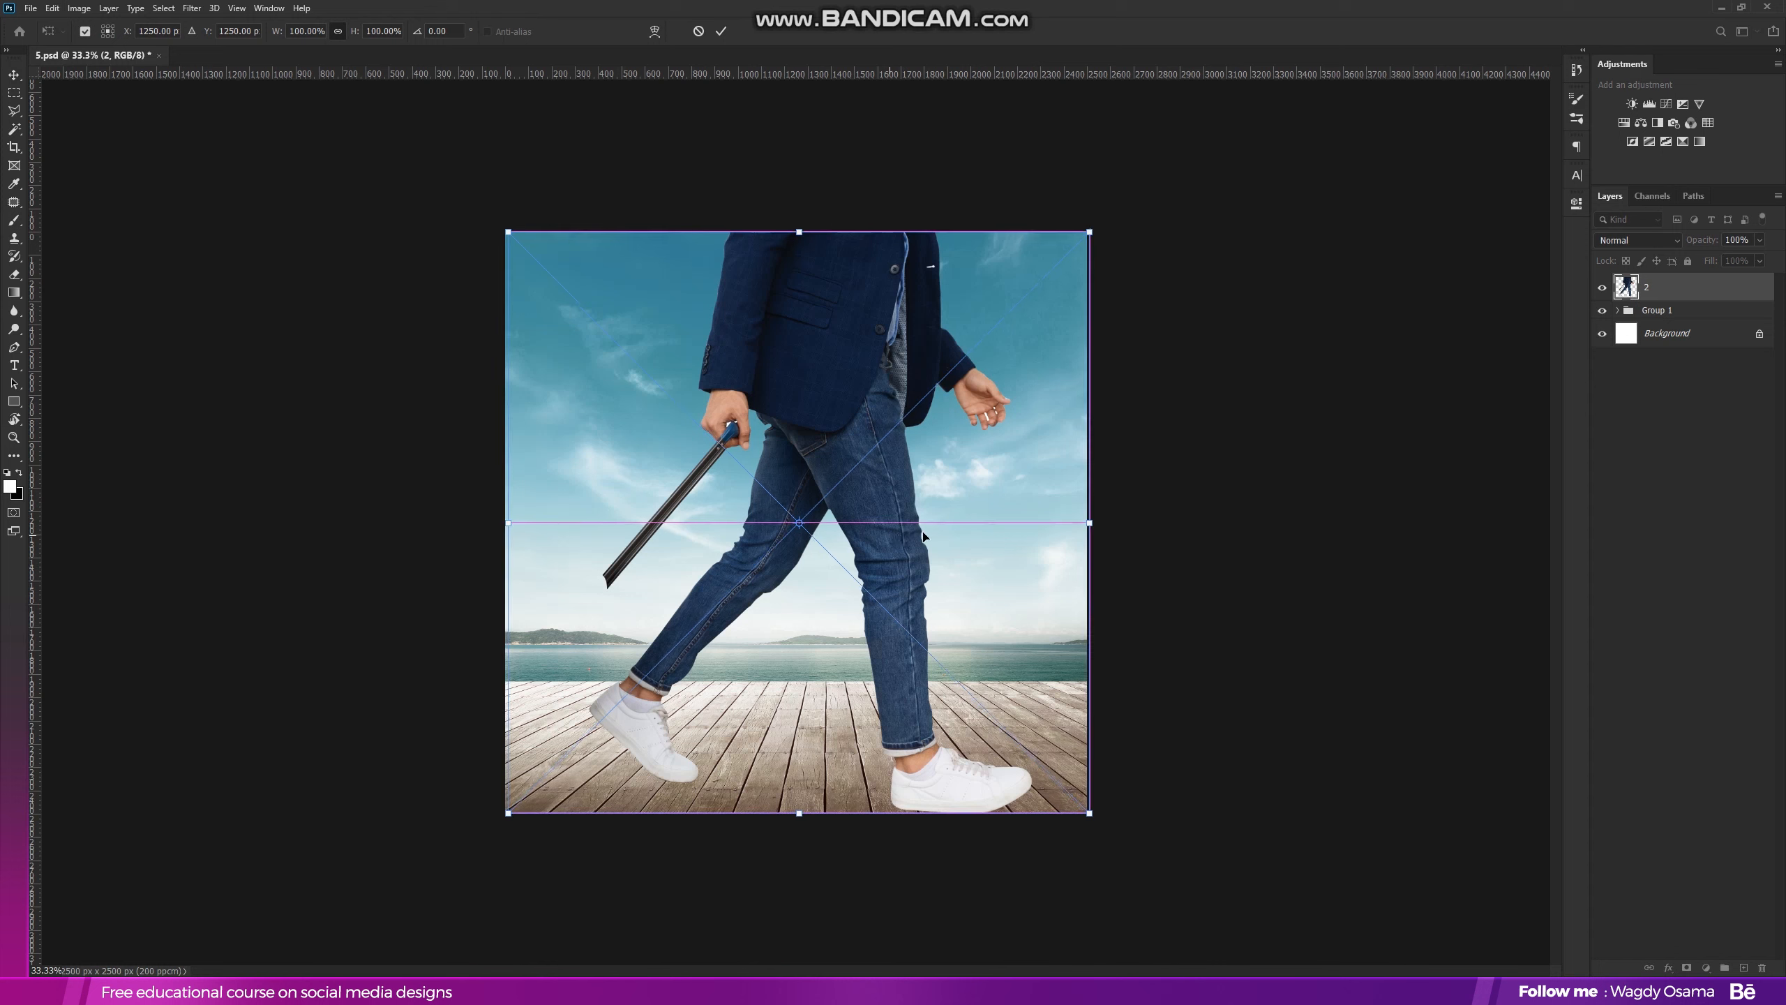
{"action": "left_click_drag", "start_coordinate": [839, 811], "coordinate": [1066, 676]}
{"action": "left_click_drag", "start_coordinate": [1046, 253], "coordinate": [1046, 215]}
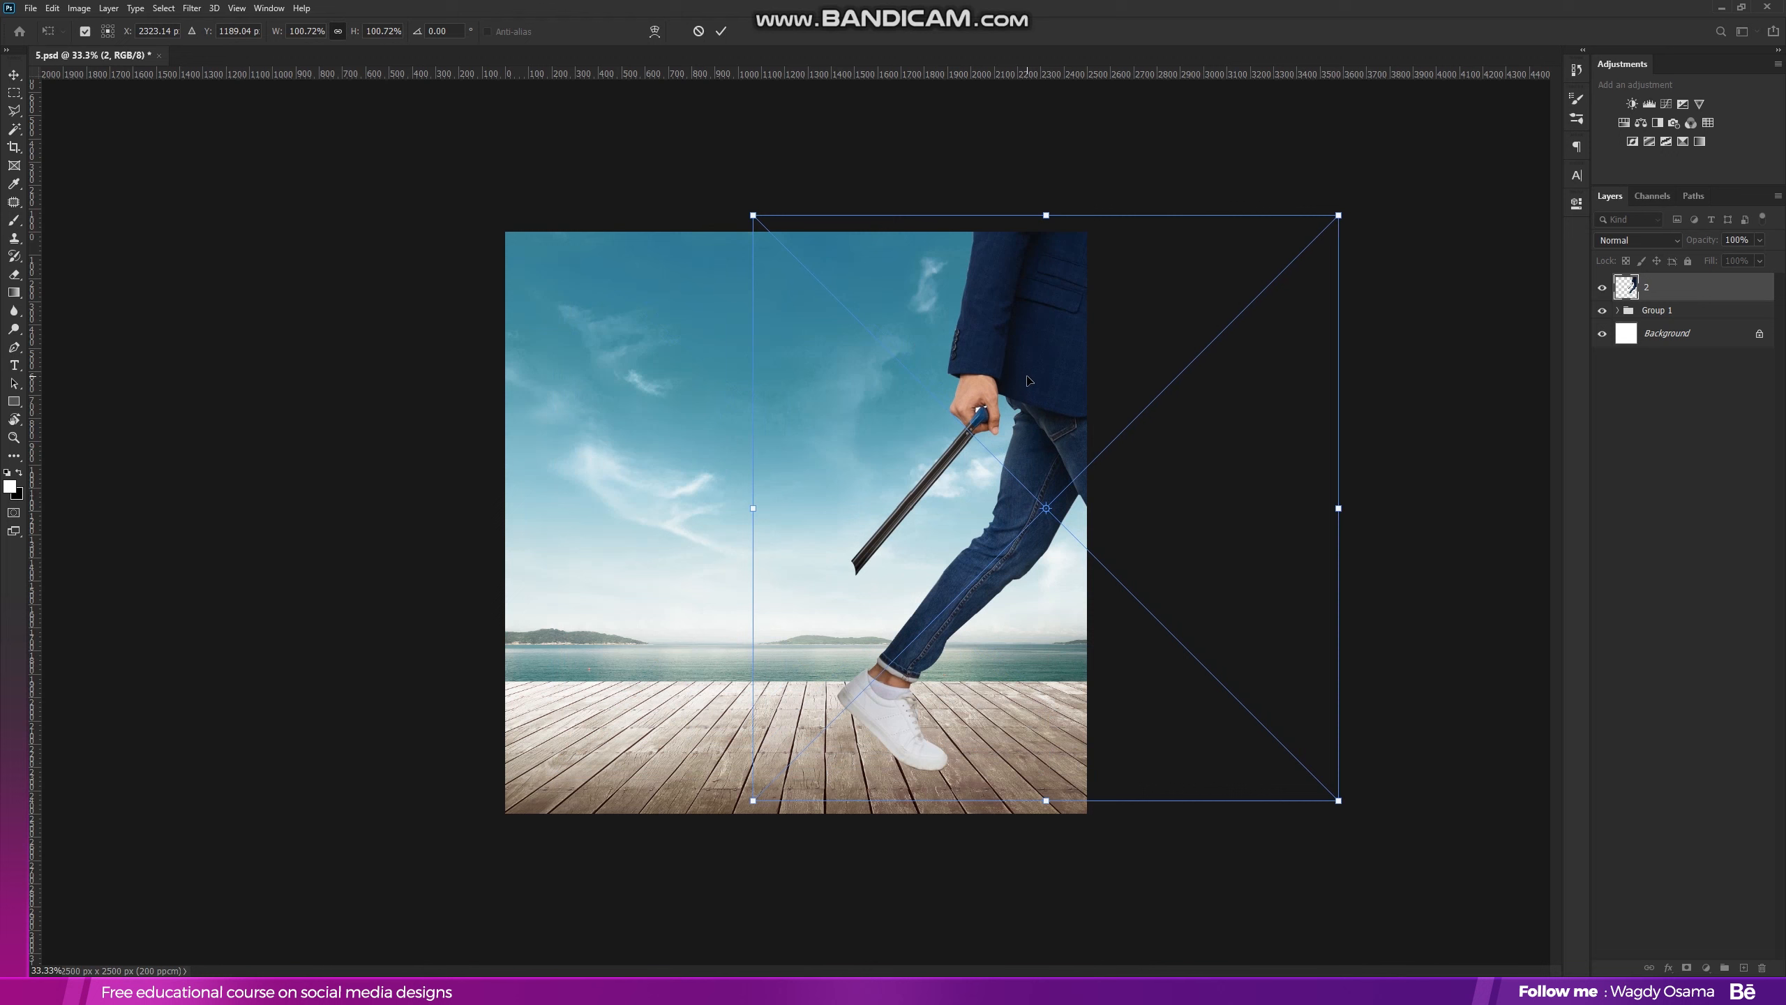
{"action": "left_click_drag", "start_coordinate": [1023, 382], "coordinate": [1010, 383]}
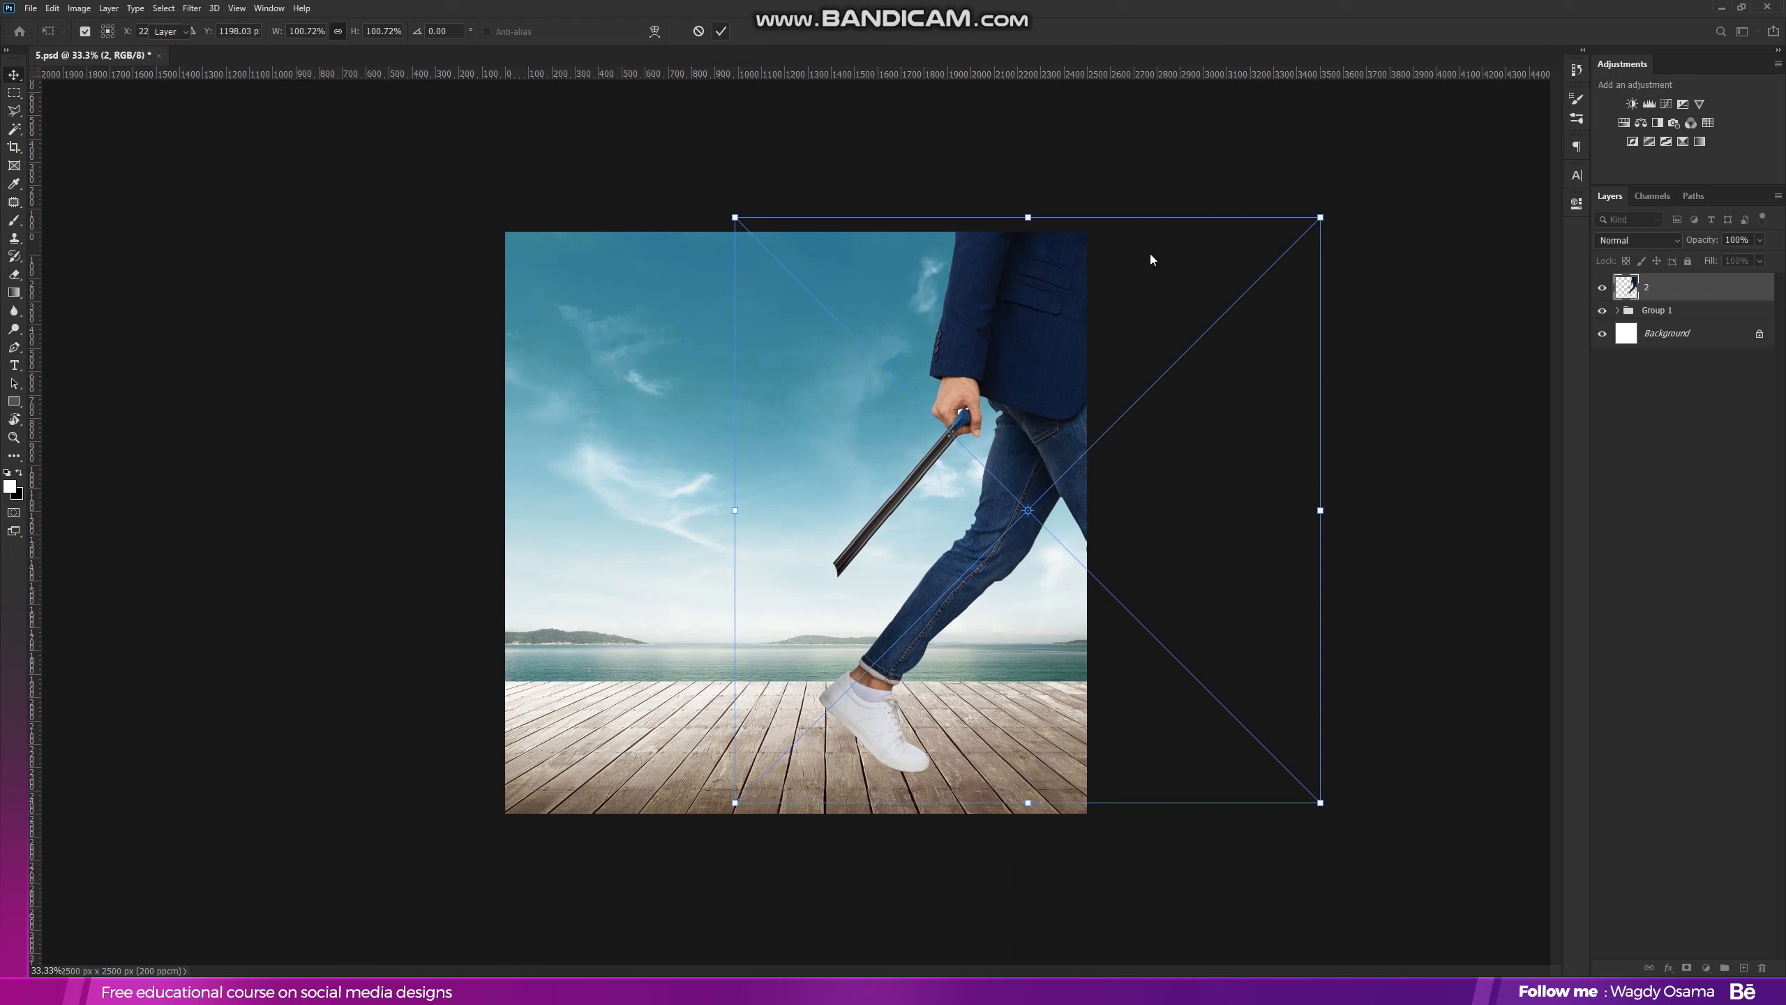
{"action": "key", "text": "Return"}
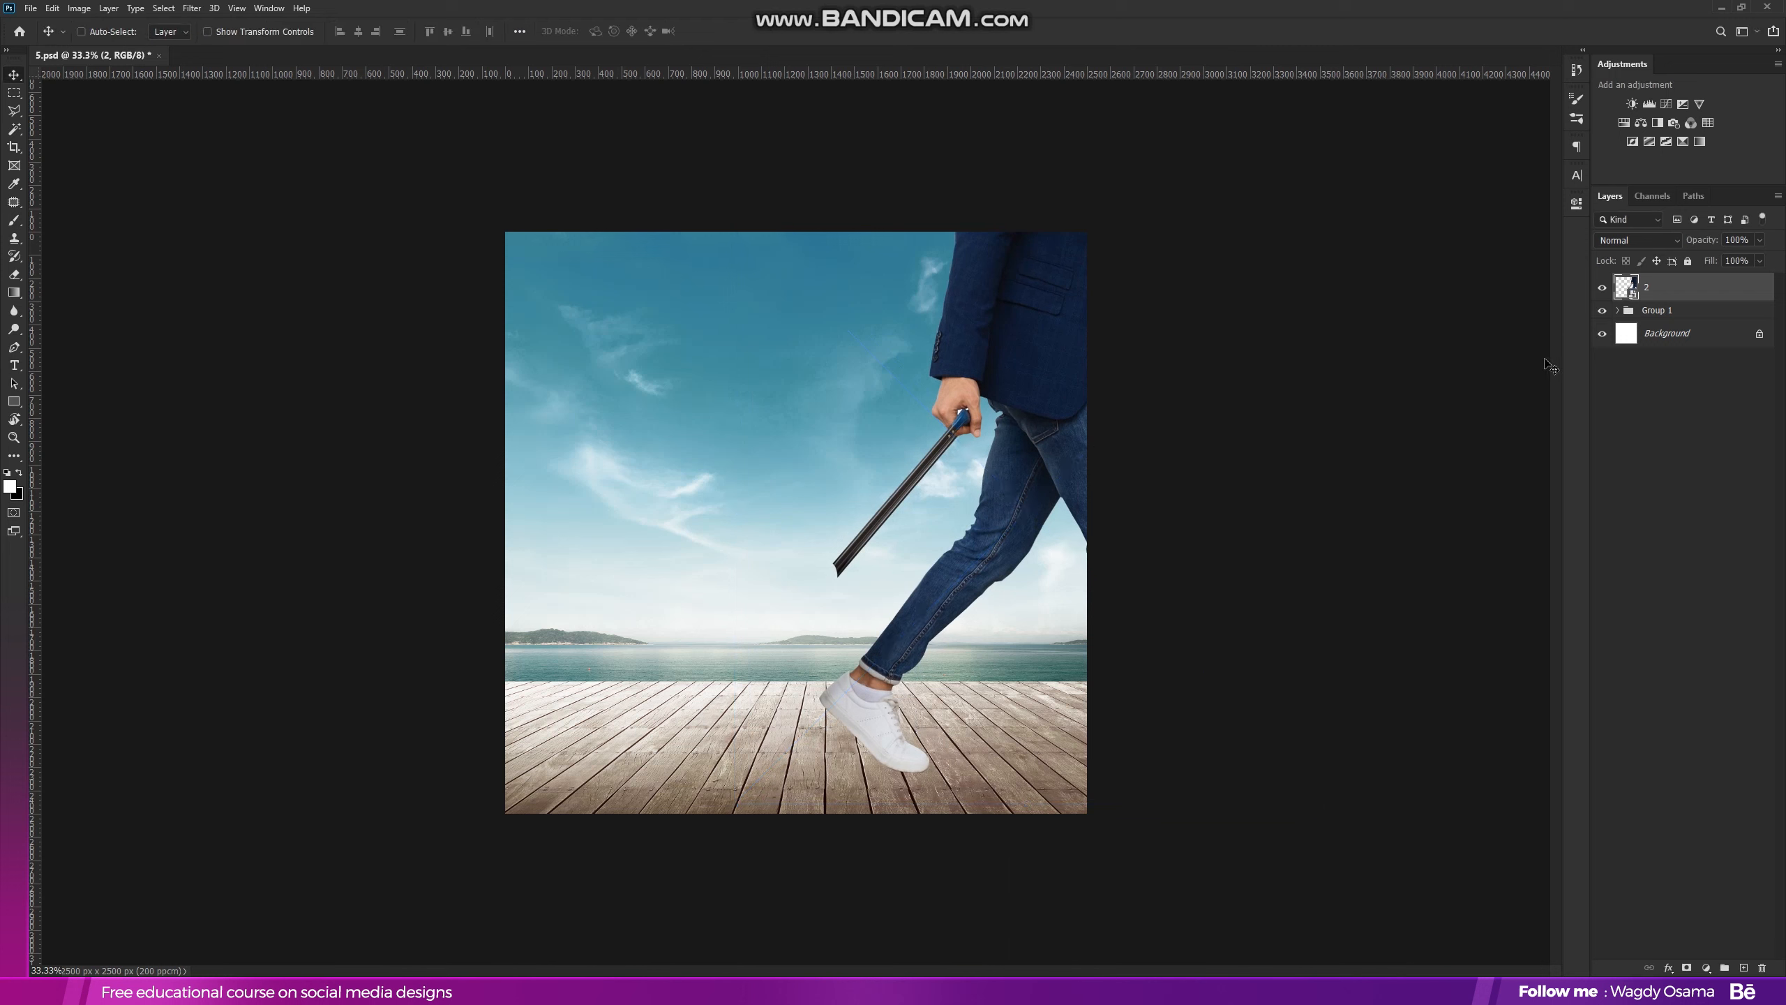
Apply Hue/Saturation to layer 2, sampling the jacket colour and shifting its blues to a less saturated teal with negative hue and saturation
{"action": "key", "text": "ctrl+u"}
{"action": "left_click_drag", "start_coordinate": [1094, 297], "coordinate": [1260, 348]}
{"action": "left_click", "coordinate": [1165, 532]}
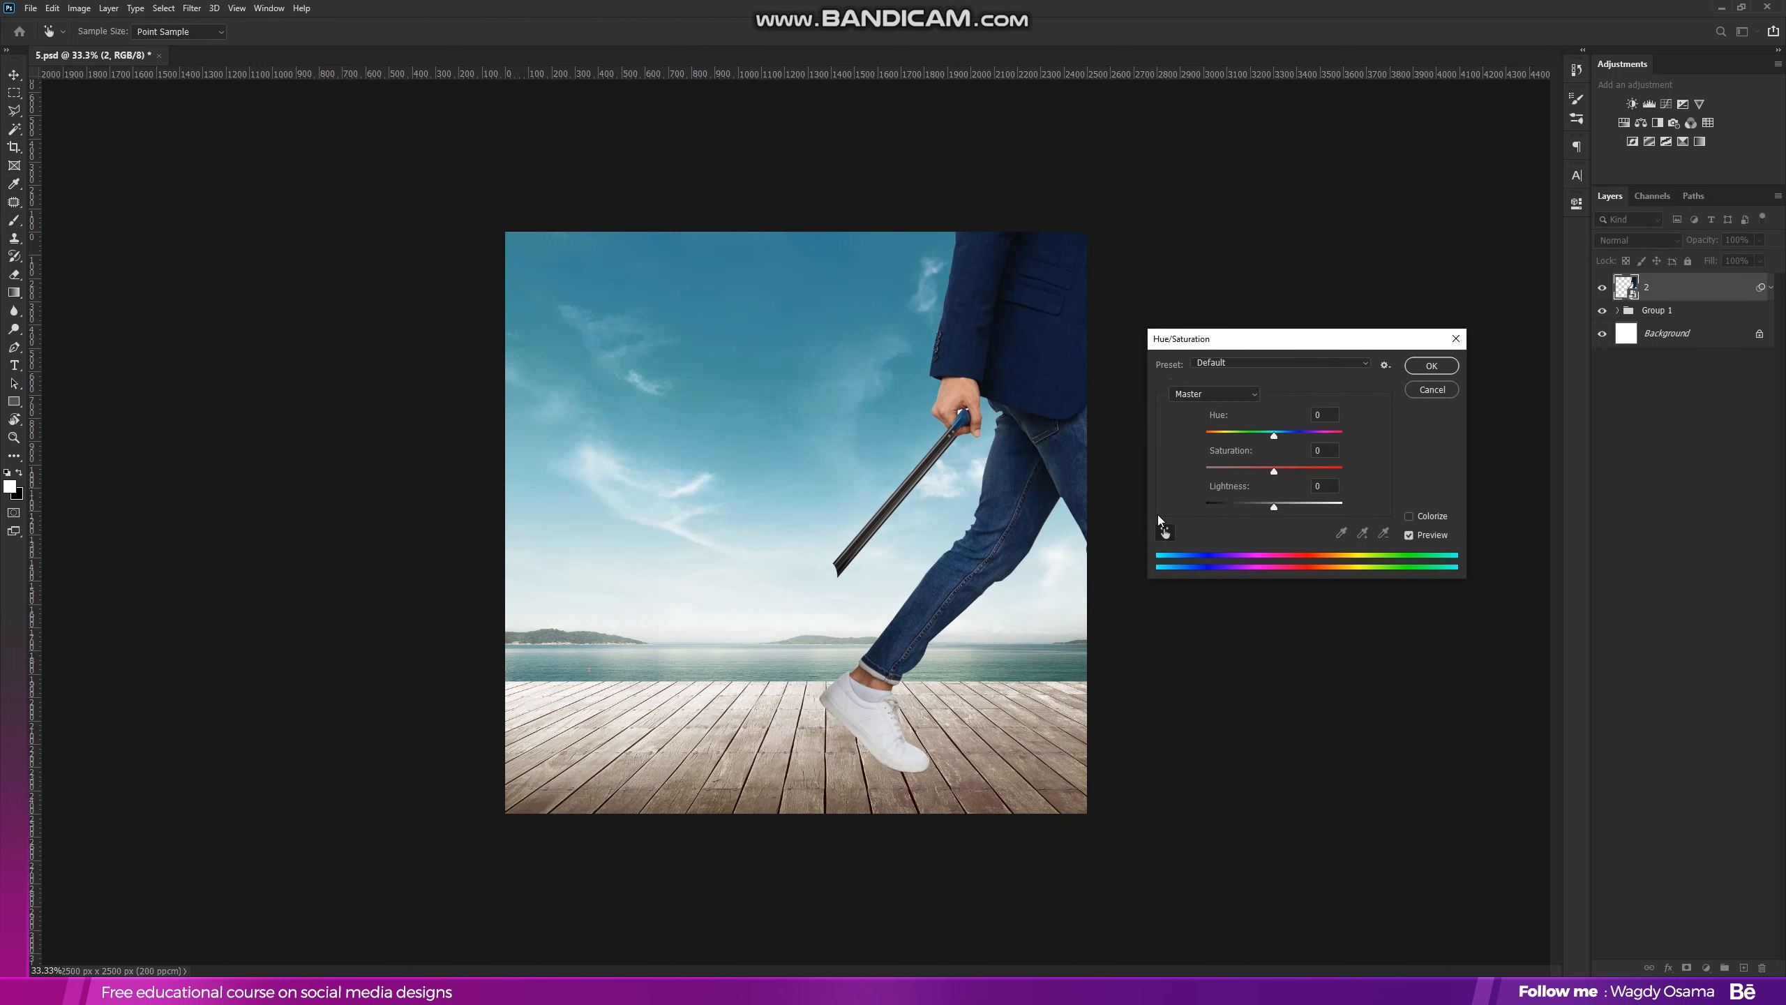
{"action": "left_click", "coordinate": [1062, 309]}
{"action": "left_click_drag", "start_coordinate": [1269, 429], "coordinate": [1237, 475]}
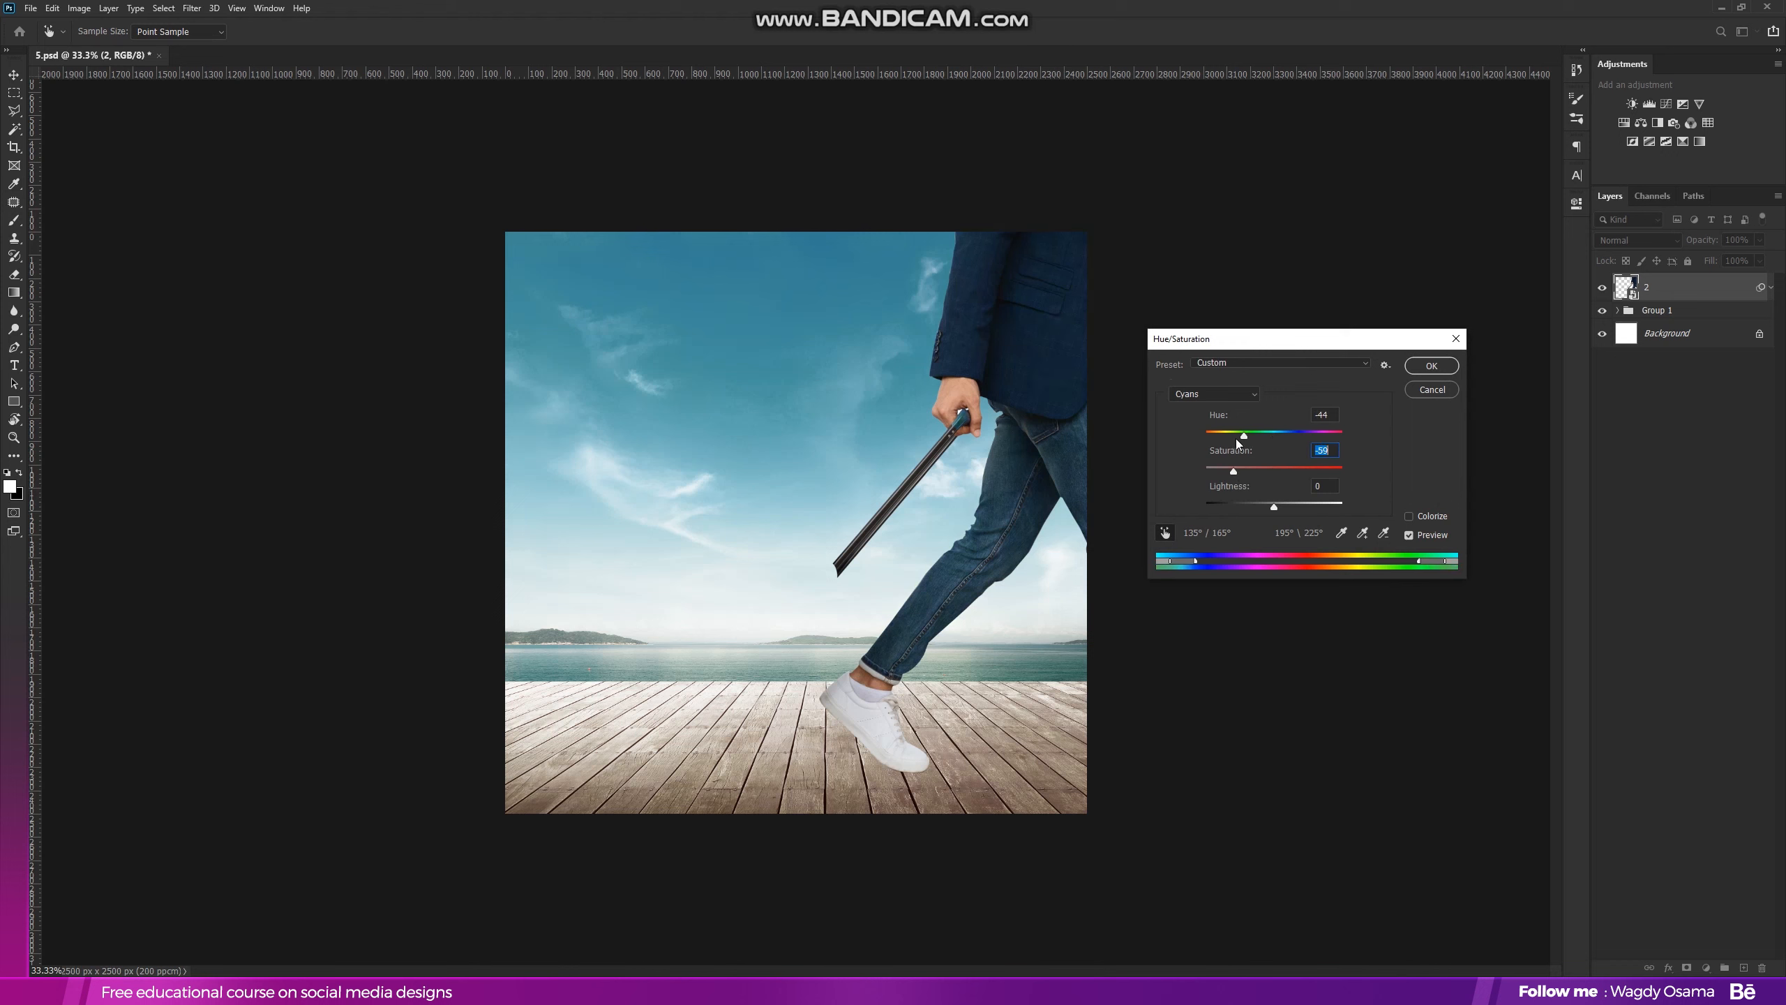
{"action": "mouse_move", "coordinate": [1235, 470]}
{"action": "left_mouse_down"}
{"action": "mouse_move", "coordinate": [1303, 471]}
{"action": "mouse_move", "coordinate": [1265, 436]}
{"action": "mouse_move", "coordinate": [1322, 441]}
{"action": "mouse_move", "coordinate": [1256, 443]}
{"action": "mouse_move", "coordinate": [1213, 474]}
{"action": "left_mouse_up"}
{"action": "left_click", "coordinate": [1059, 379]}
{"action": "mouse_move", "coordinate": [1252, 436]}
{"action": "left_mouse_down"}
{"action": "mouse_move", "coordinate": [1232, 437]}
{"action": "mouse_move", "coordinate": [1259, 435]}
{"action": "left_mouse_up"}
{"action": "left_click", "coordinate": [1239, 470]}
{"action": "left_click", "coordinate": [1432, 365]}
{"action": "left_click", "coordinate": [1771, 287]}
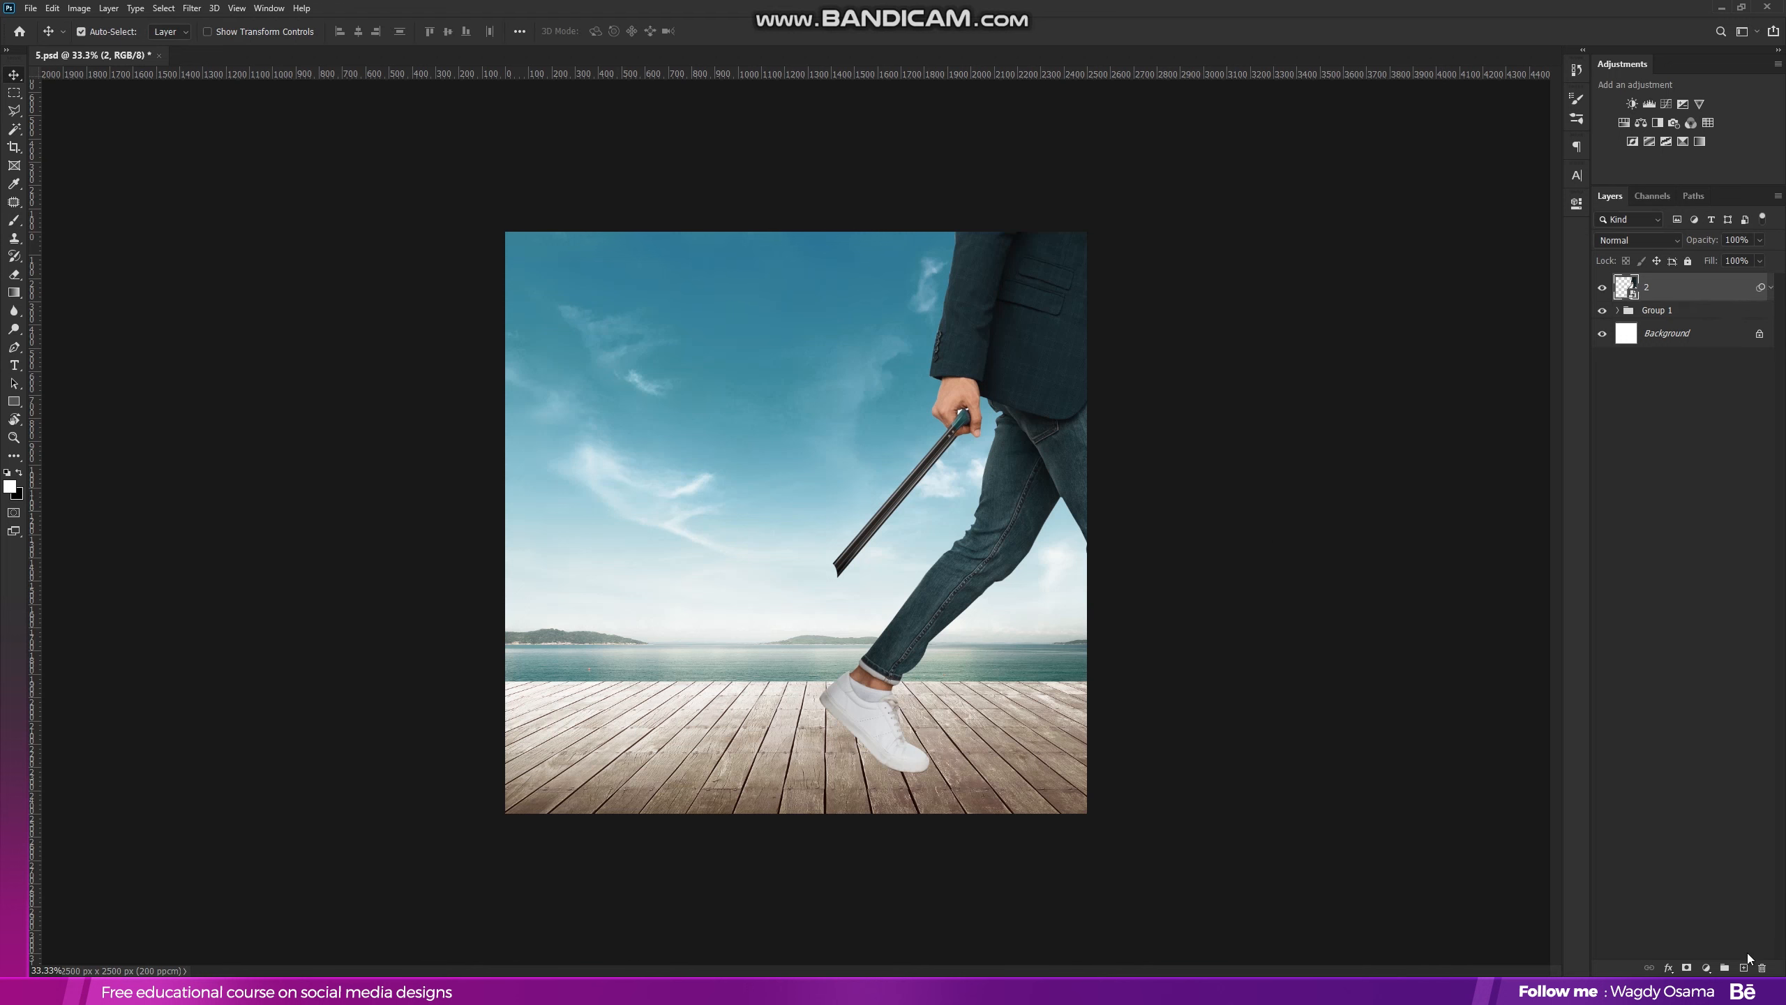
Place image 1 of the speaker from the image folder, scaled to 57.42% and rotated about 37.6° to meet the handle's lower end
{"action": "key", "text": "alt+Tab"}
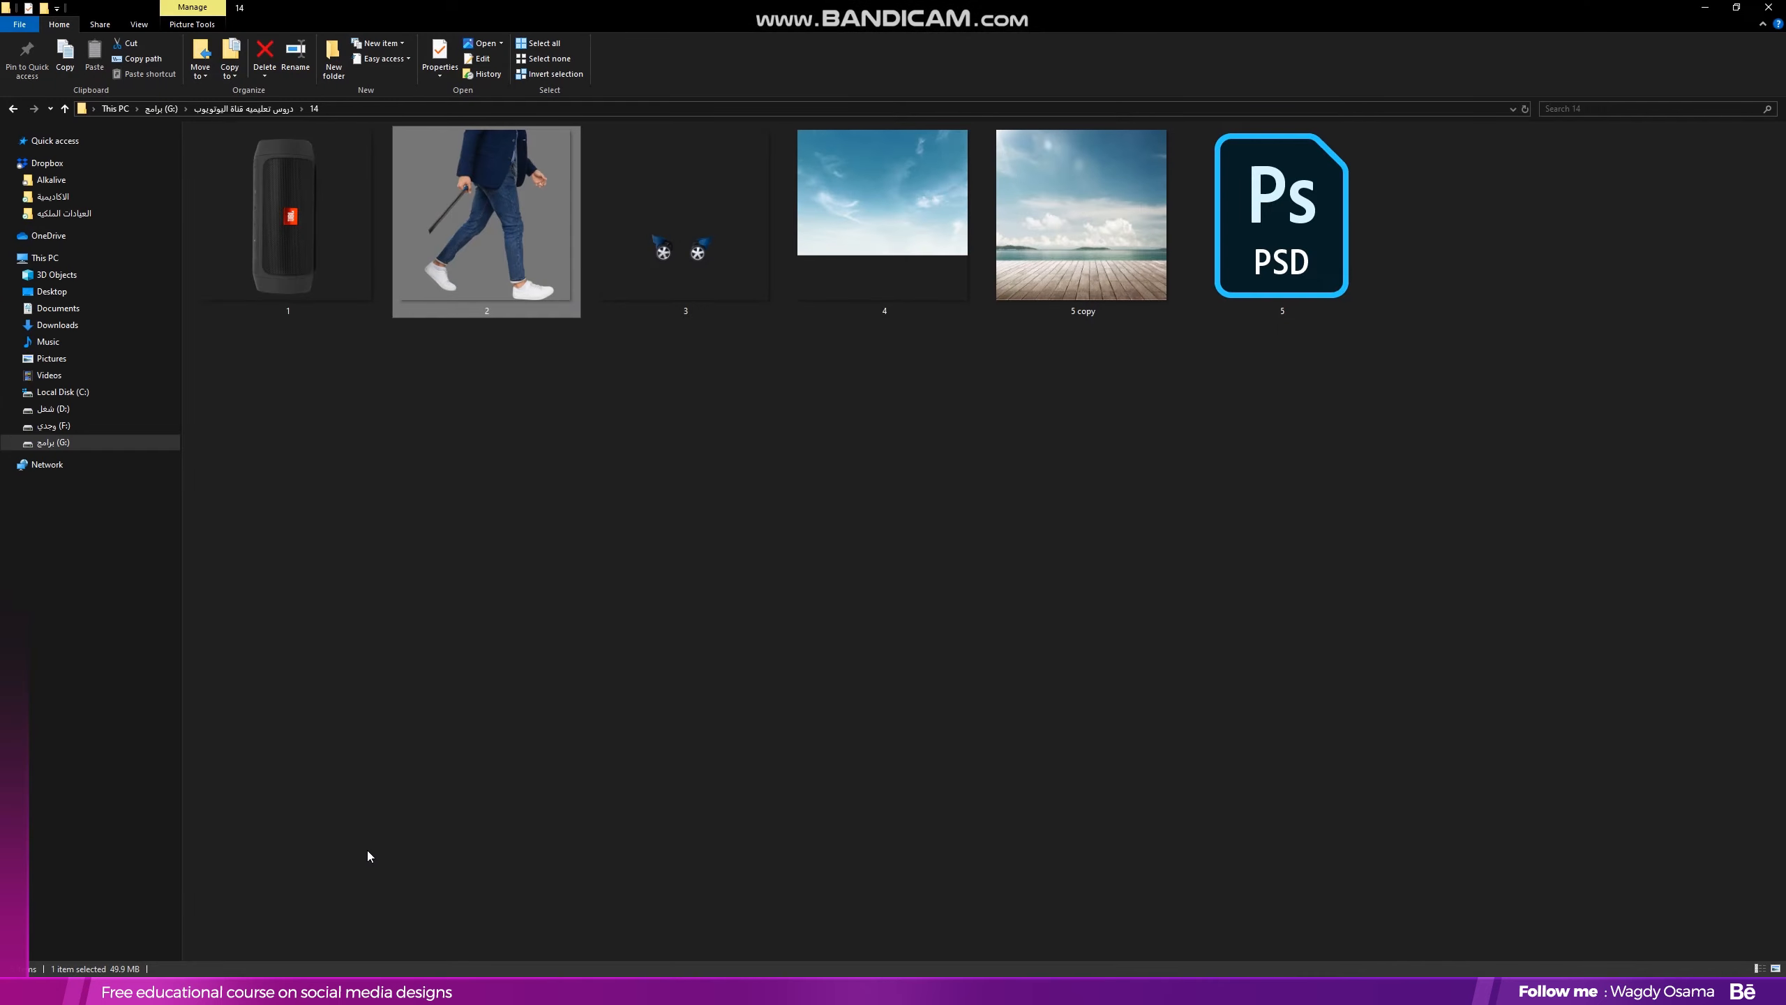
{"action": "left_click_drag", "start_coordinate": [326, 237], "coordinate": [742, 456]}
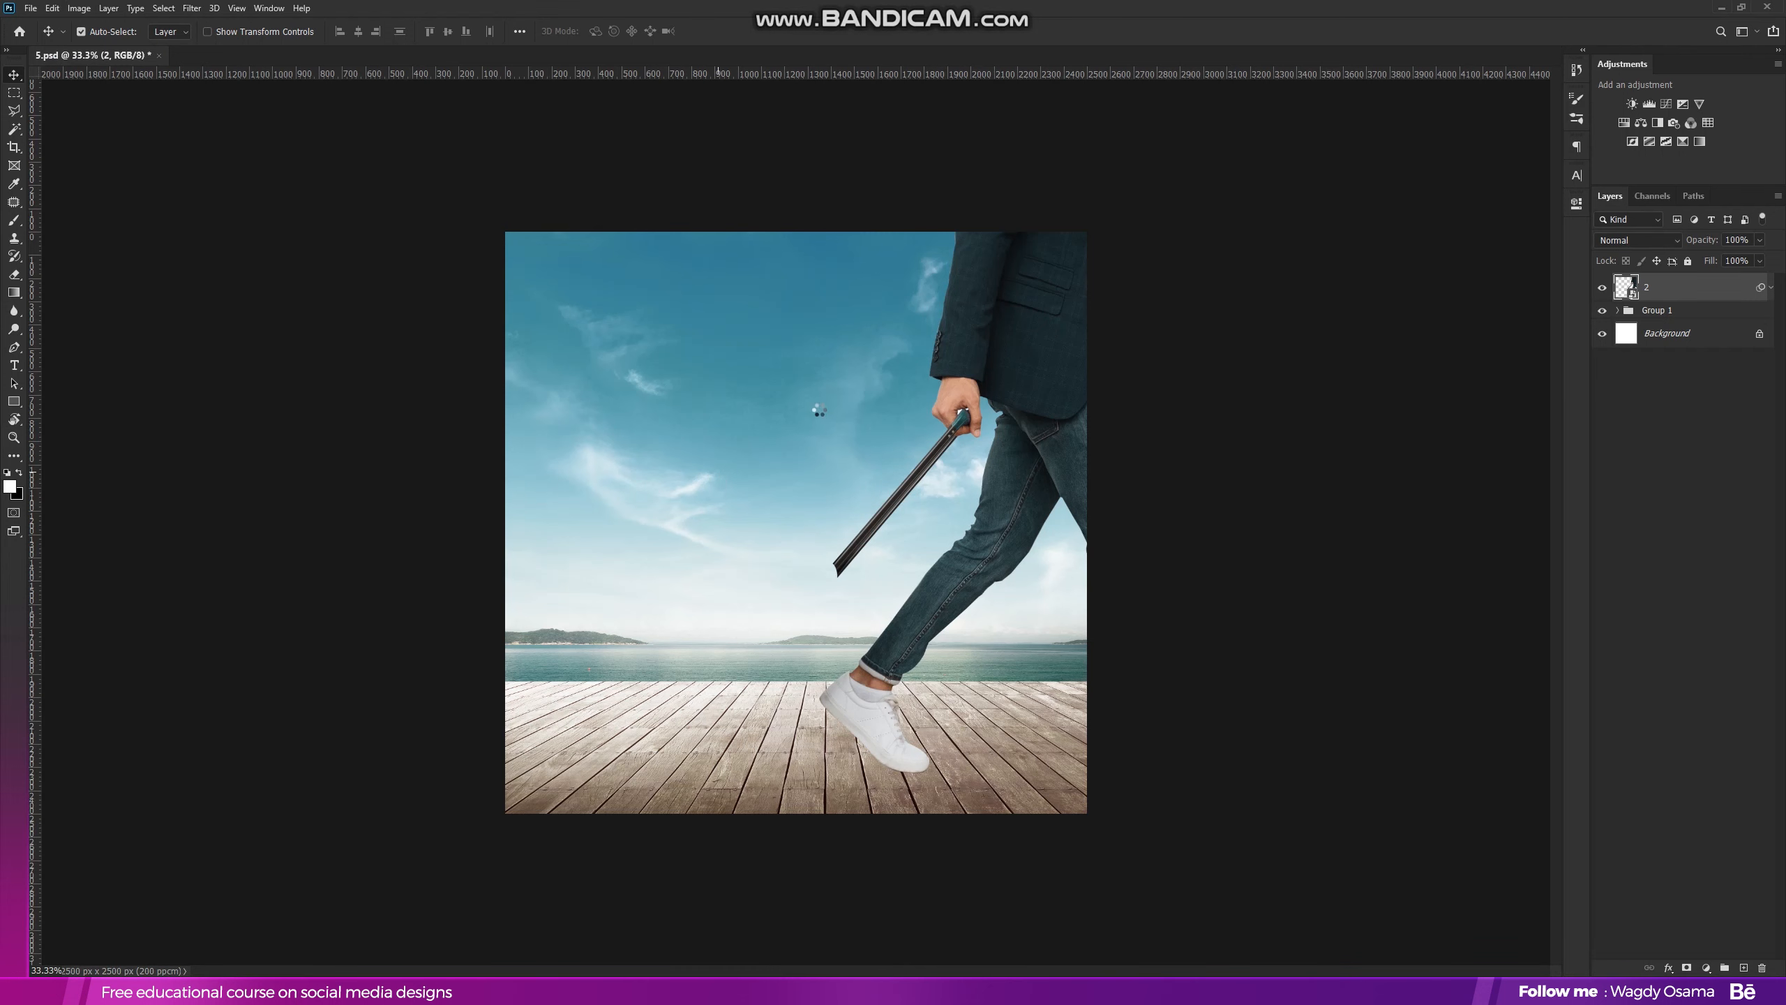
{"action": "left_click_drag", "start_coordinate": [1086, 231], "coordinate": [942, 477]}
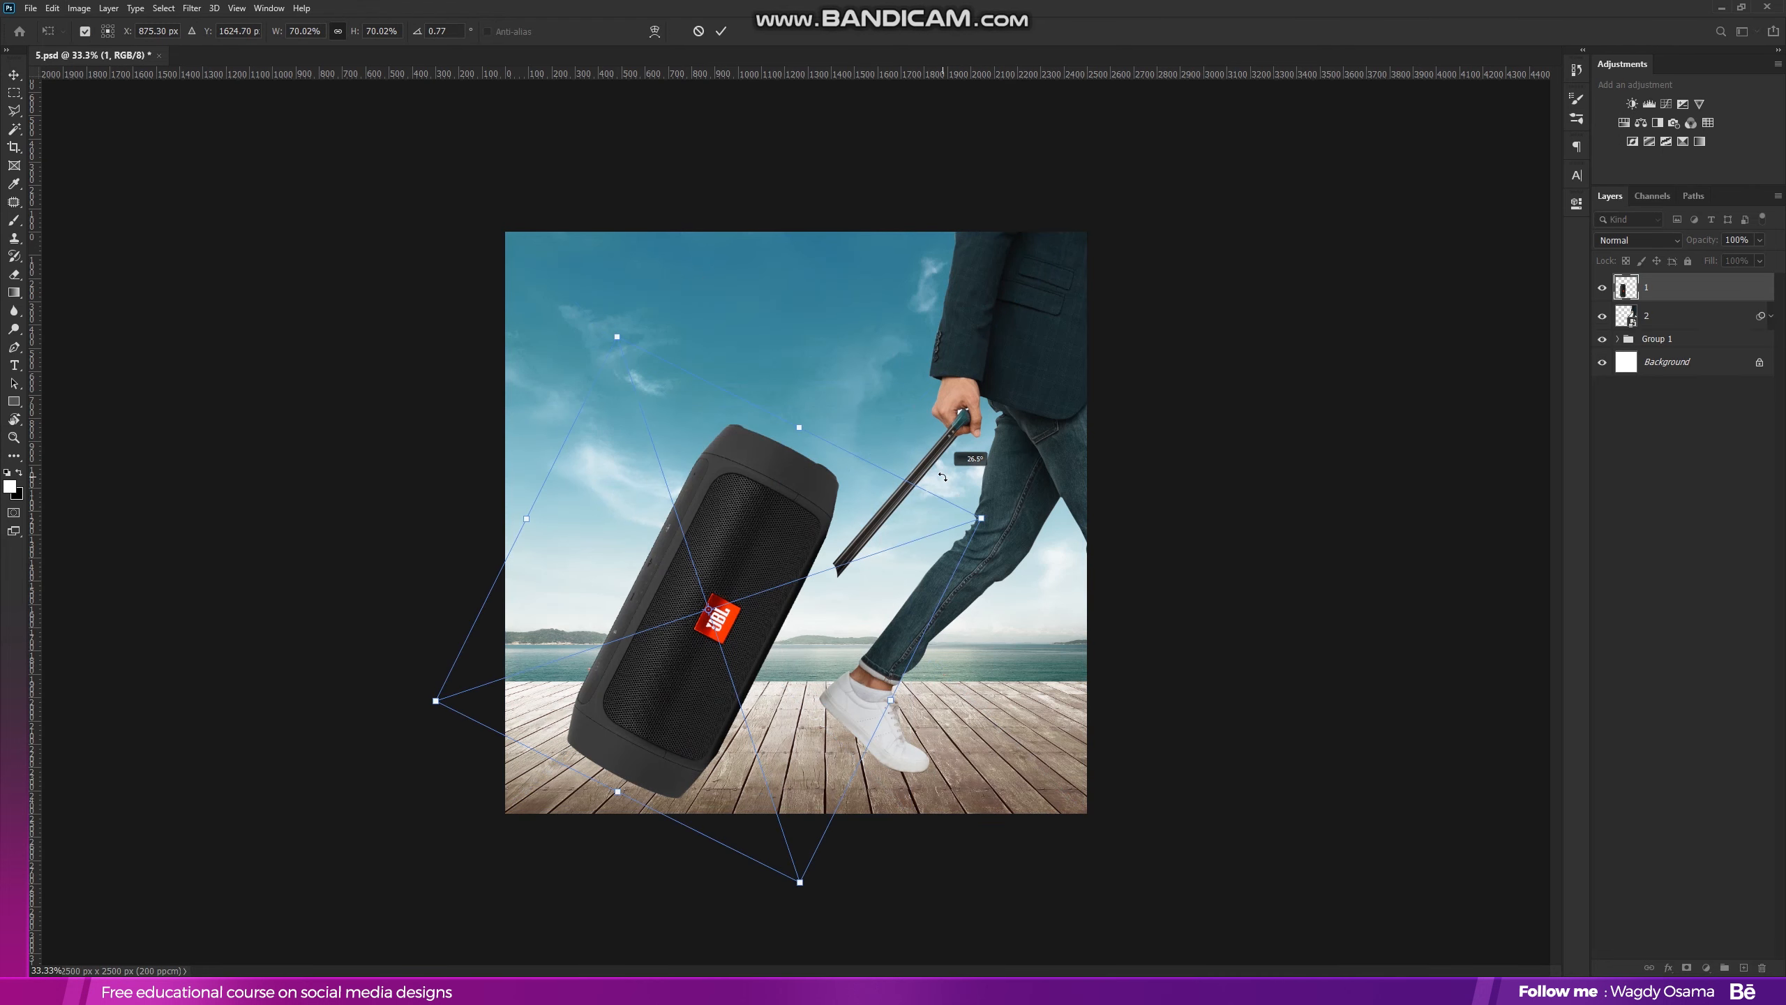
{"action": "left_click_drag", "start_coordinate": [799, 429], "coordinate": [897, 519]}
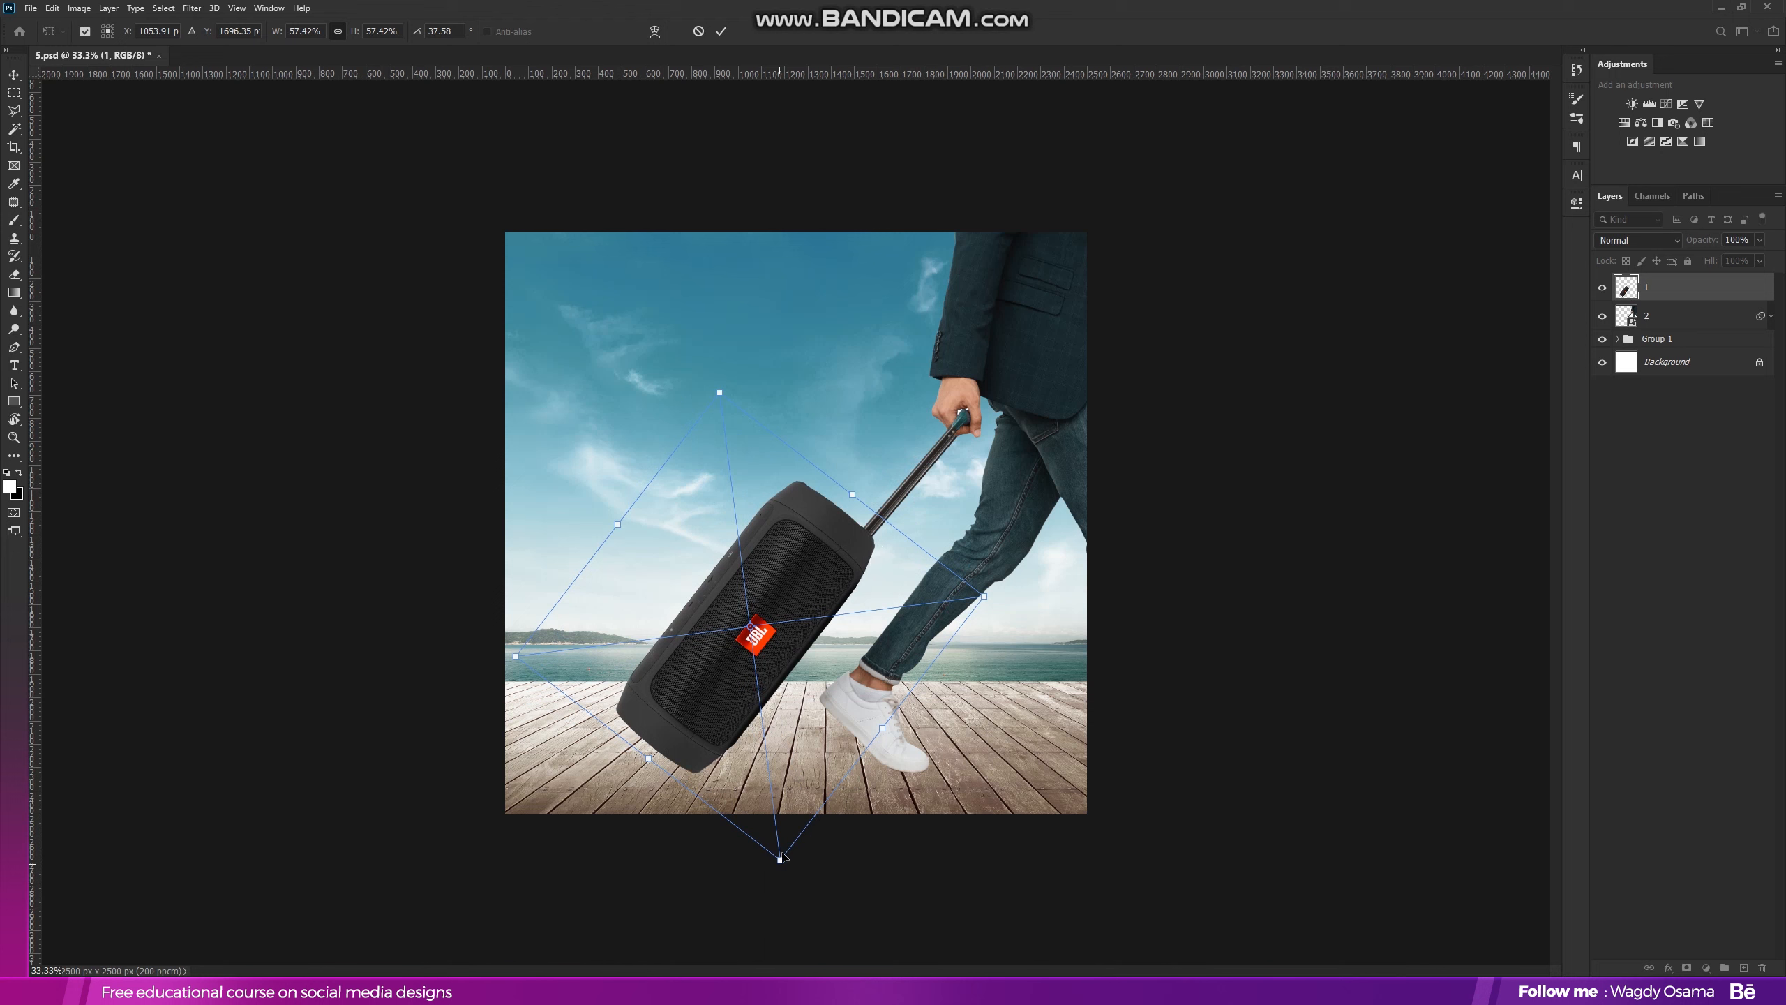
{"action": "left_click", "coordinate": [721, 30]}
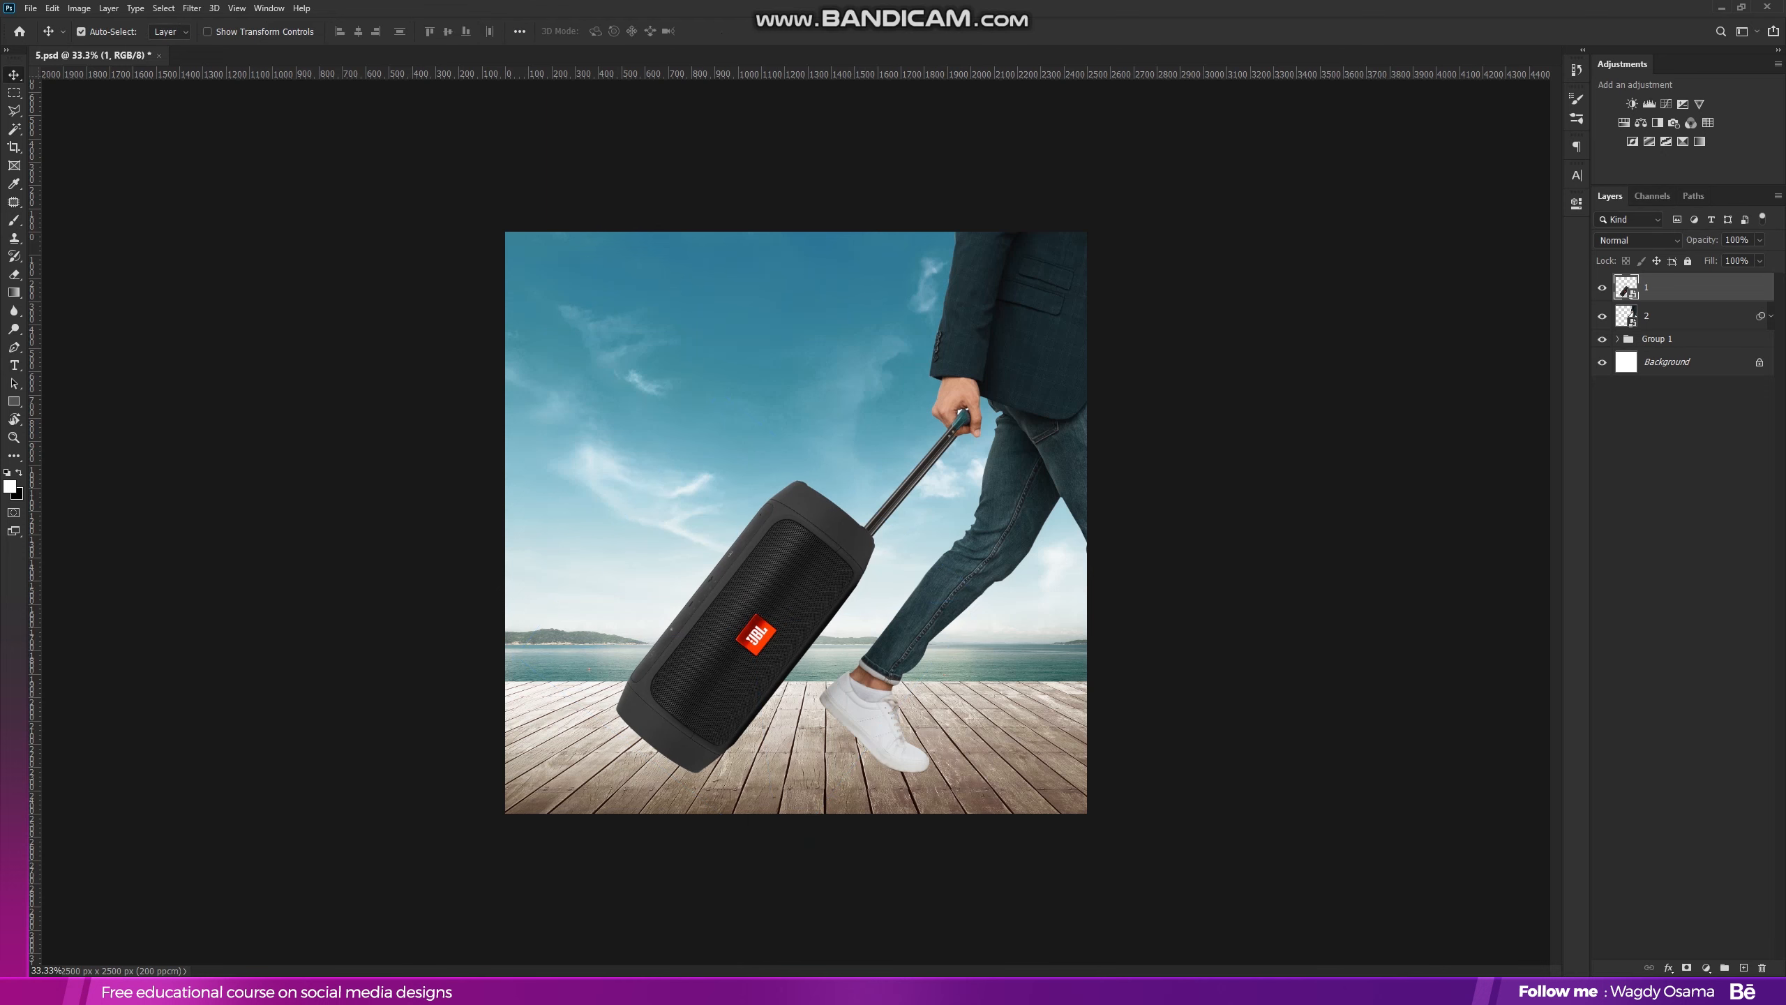
Place image 3 of the wheels from the image folder and move its layer below layer 1
{"action": "key", "text": "alt+Tab"}
{"action": "left_click_drag", "start_coordinate": [686, 221], "coordinate": [828, 423]}
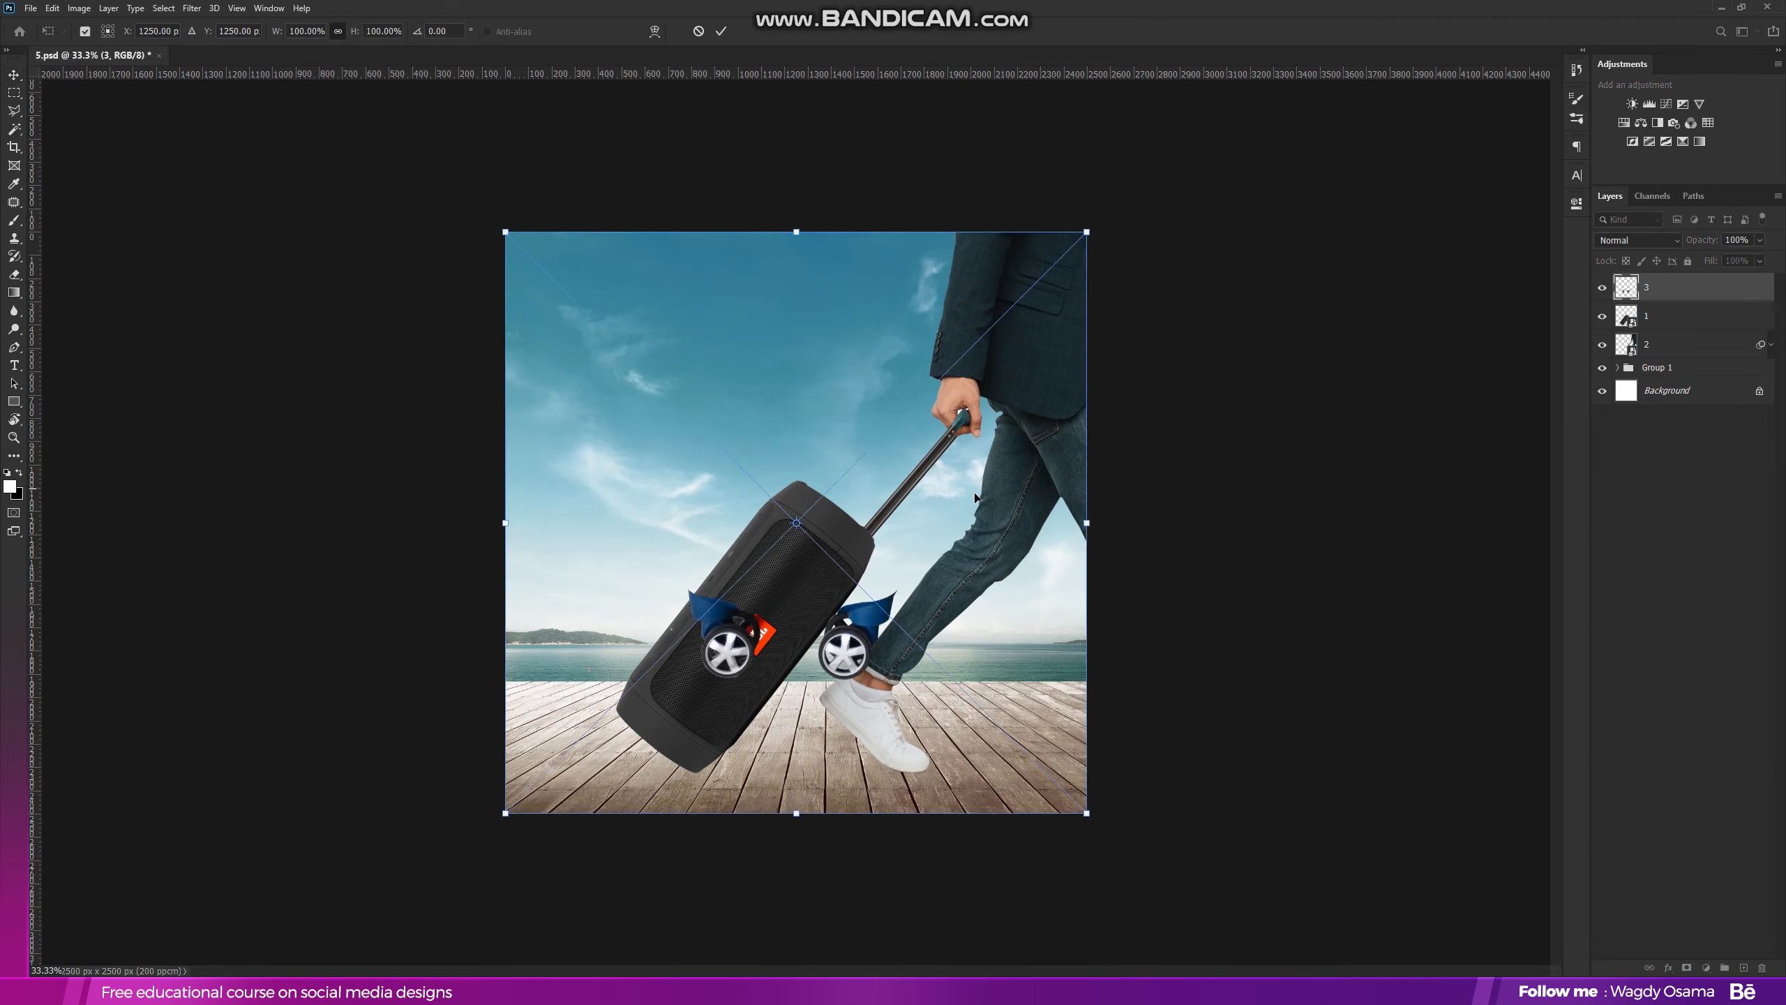
{"action": "left_click", "coordinate": [721, 31]}
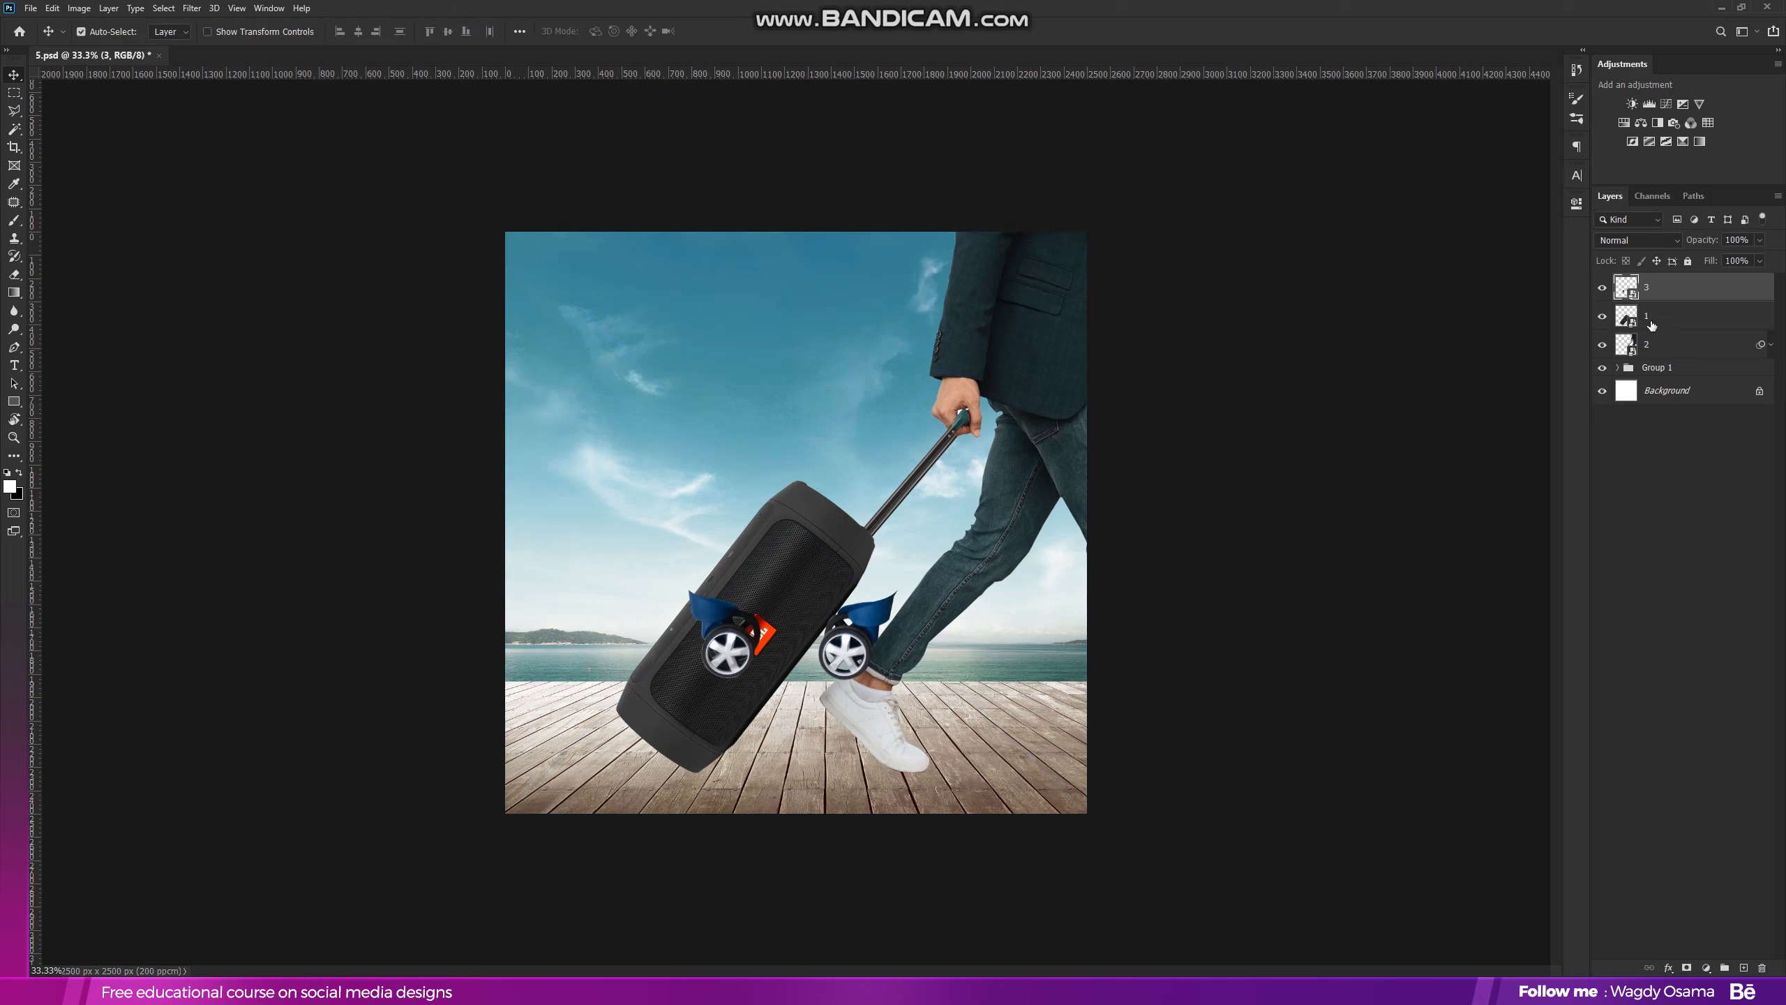
{"action": "right_click", "coordinate": [1661, 298]}
{"action": "left_click", "coordinate": [1683, 543]}
{"action": "right_click", "coordinate": [1681, 299]}
{"action": "left_click", "coordinate": [1691, 479]}
{"action": "left_click_drag", "start_coordinate": [1657, 296], "coordinate": [1667, 324]}
Scale the wheels of layer 3 to 52.92%, rotate them to 37.94° and fit them under the speaker's lower end
{"action": "key", "text": "ctrl+t"}
{"action": "left_click_drag", "start_coordinate": [822, 643], "coordinate": [701, 726]}
{"action": "left_click_drag", "start_coordinate": [784, 662], "coordinate": [775, 739]}
{"action": "left_click_drag", "start_coordinate": [691, 693], "coordinate": [667, 730]}
{"action": "scroll", "coordinate": [679, 789], "scroll_direction": "up", "scroll_amount": 2}
{"action": "left_click_drag", "start_coordinate": [722, 554], "coordinate": [750, 371]}
{"action": "left_click_drag", "start_coordinate": [693, 485], "coordinate": [692, 495]}
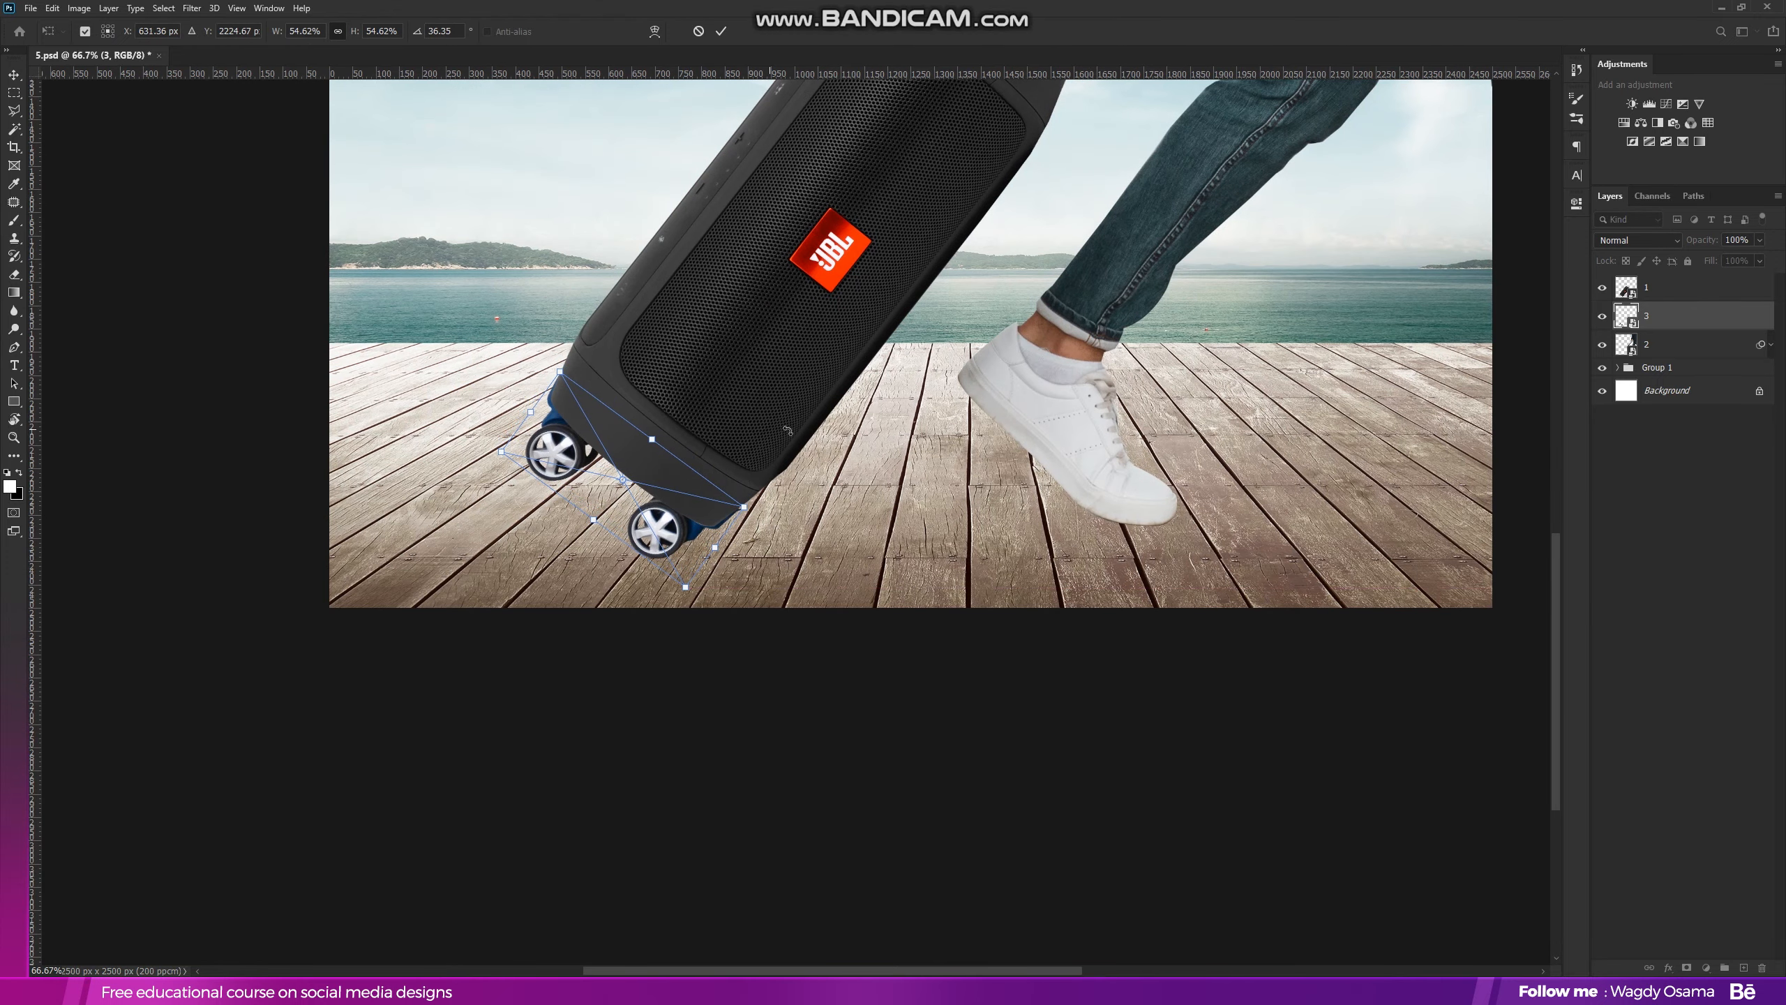
{"action": "left_click_drag", "start_coordinate": [794, 432], "coordinate": [739, 508]}
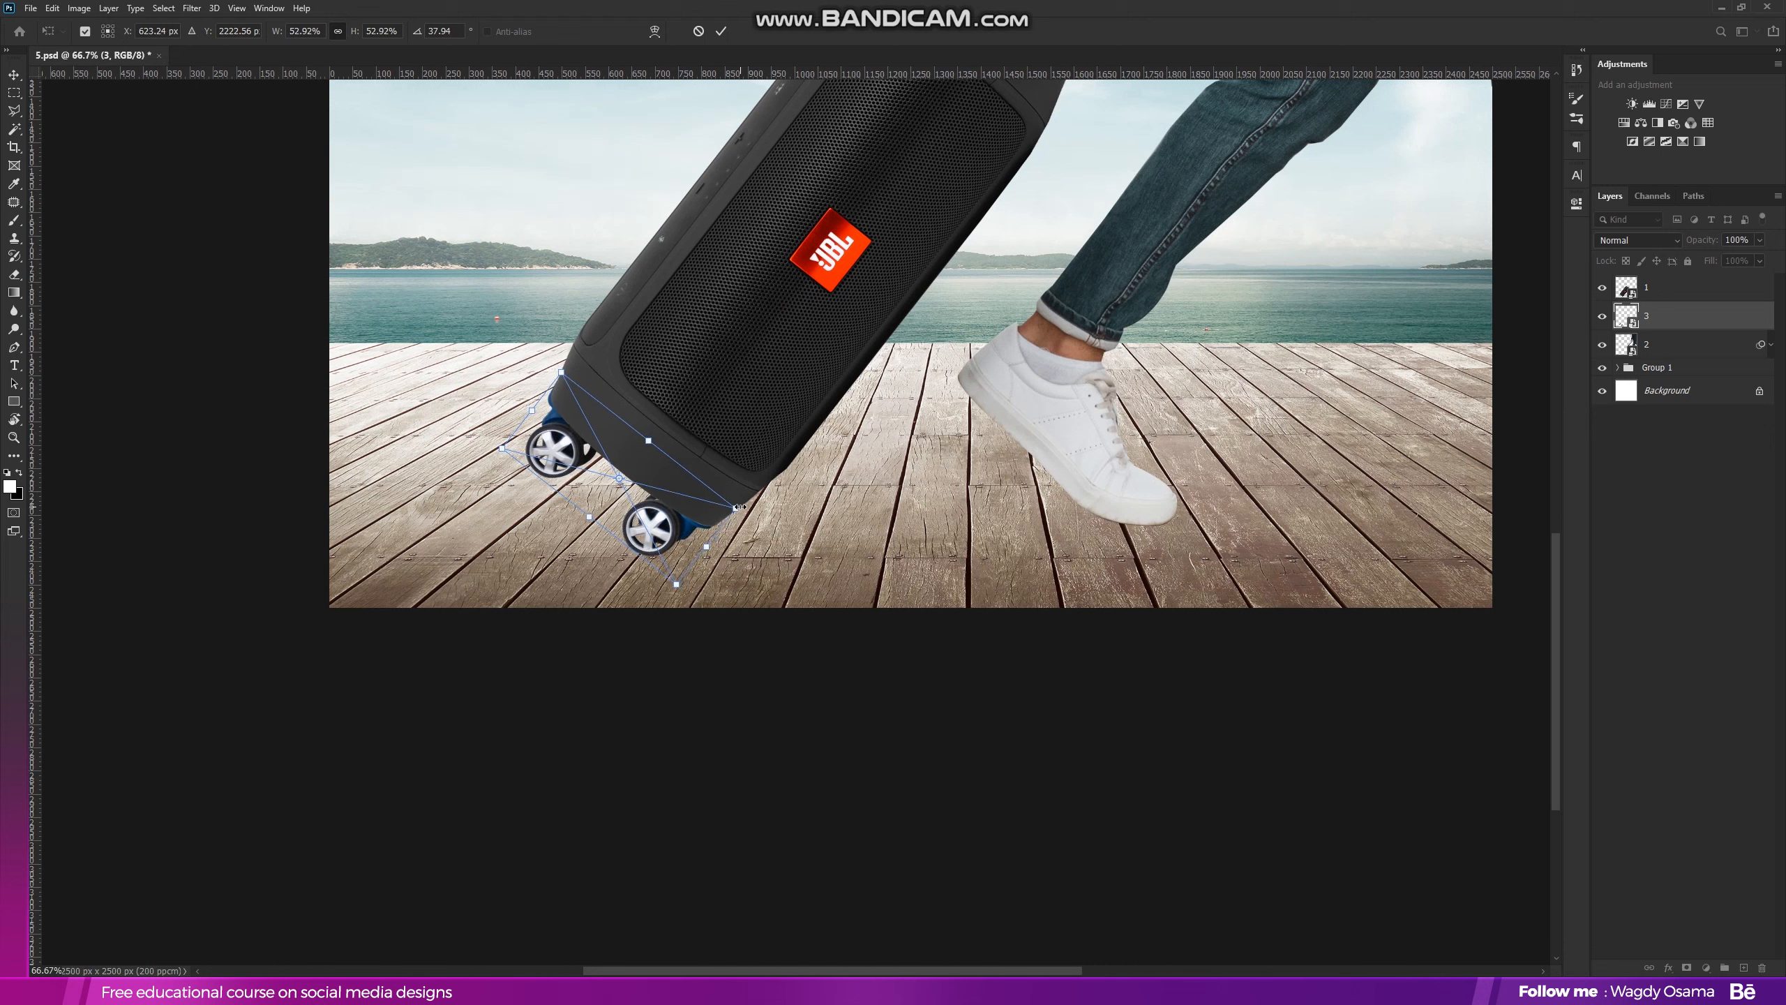
{"action": "key", "text": "Return"}
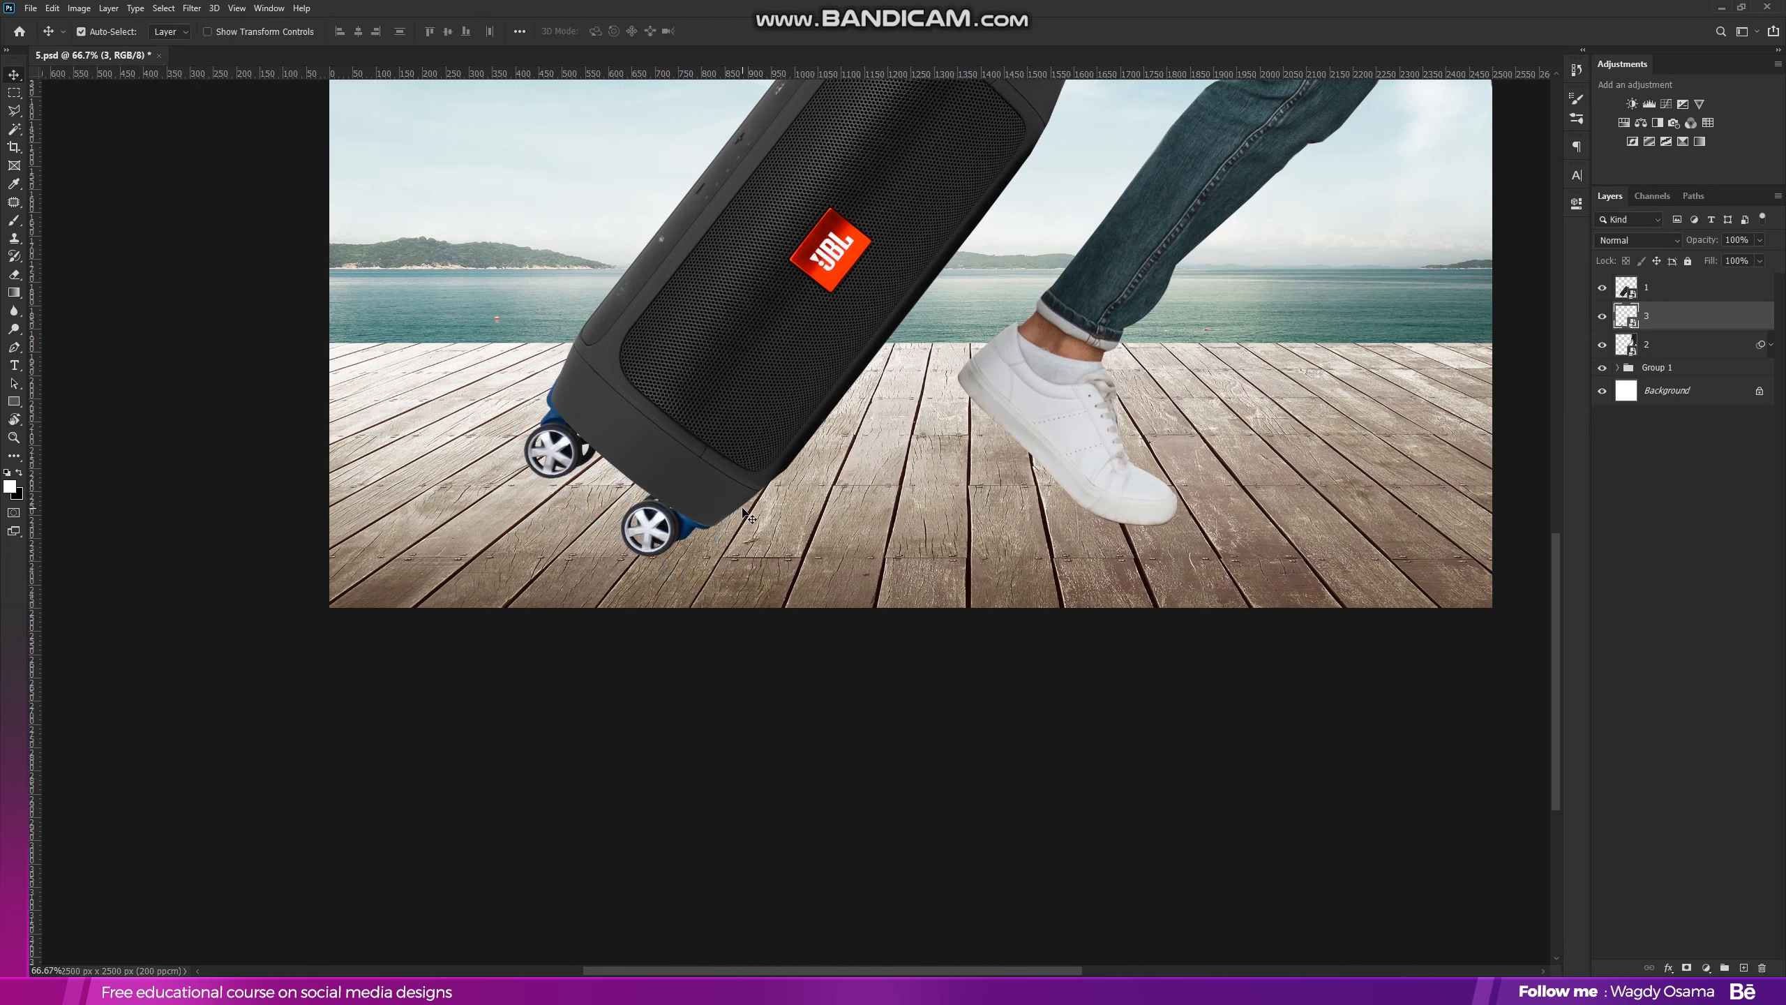
Apply Hue/Saturation to the wheels of layer 3 with the Master saturation at -100
{"action": "key", "text": "ctrl+minus"}
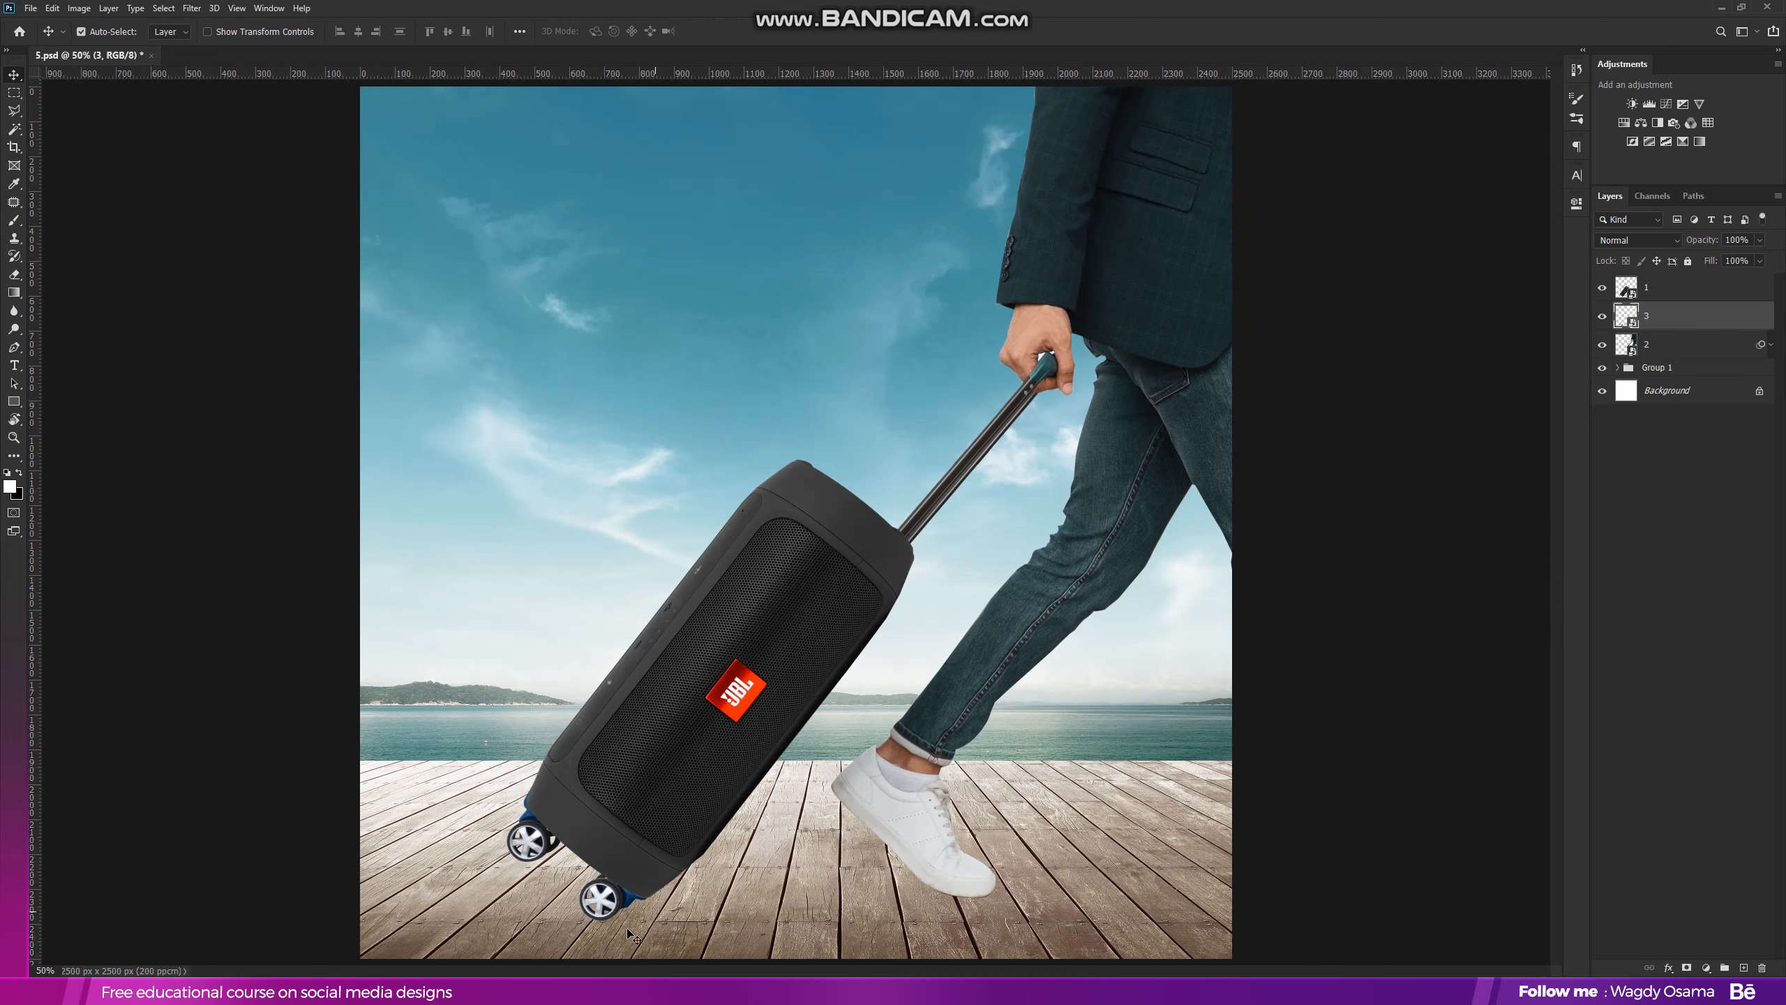
{"action": "scroll", "coordinate": [623, 930], "scroll_direction": "up", "scroll_amount": 2}
{"action": "left_click_drag", "start_coordinate": [628, 791], "coordinate": [699, 595]}
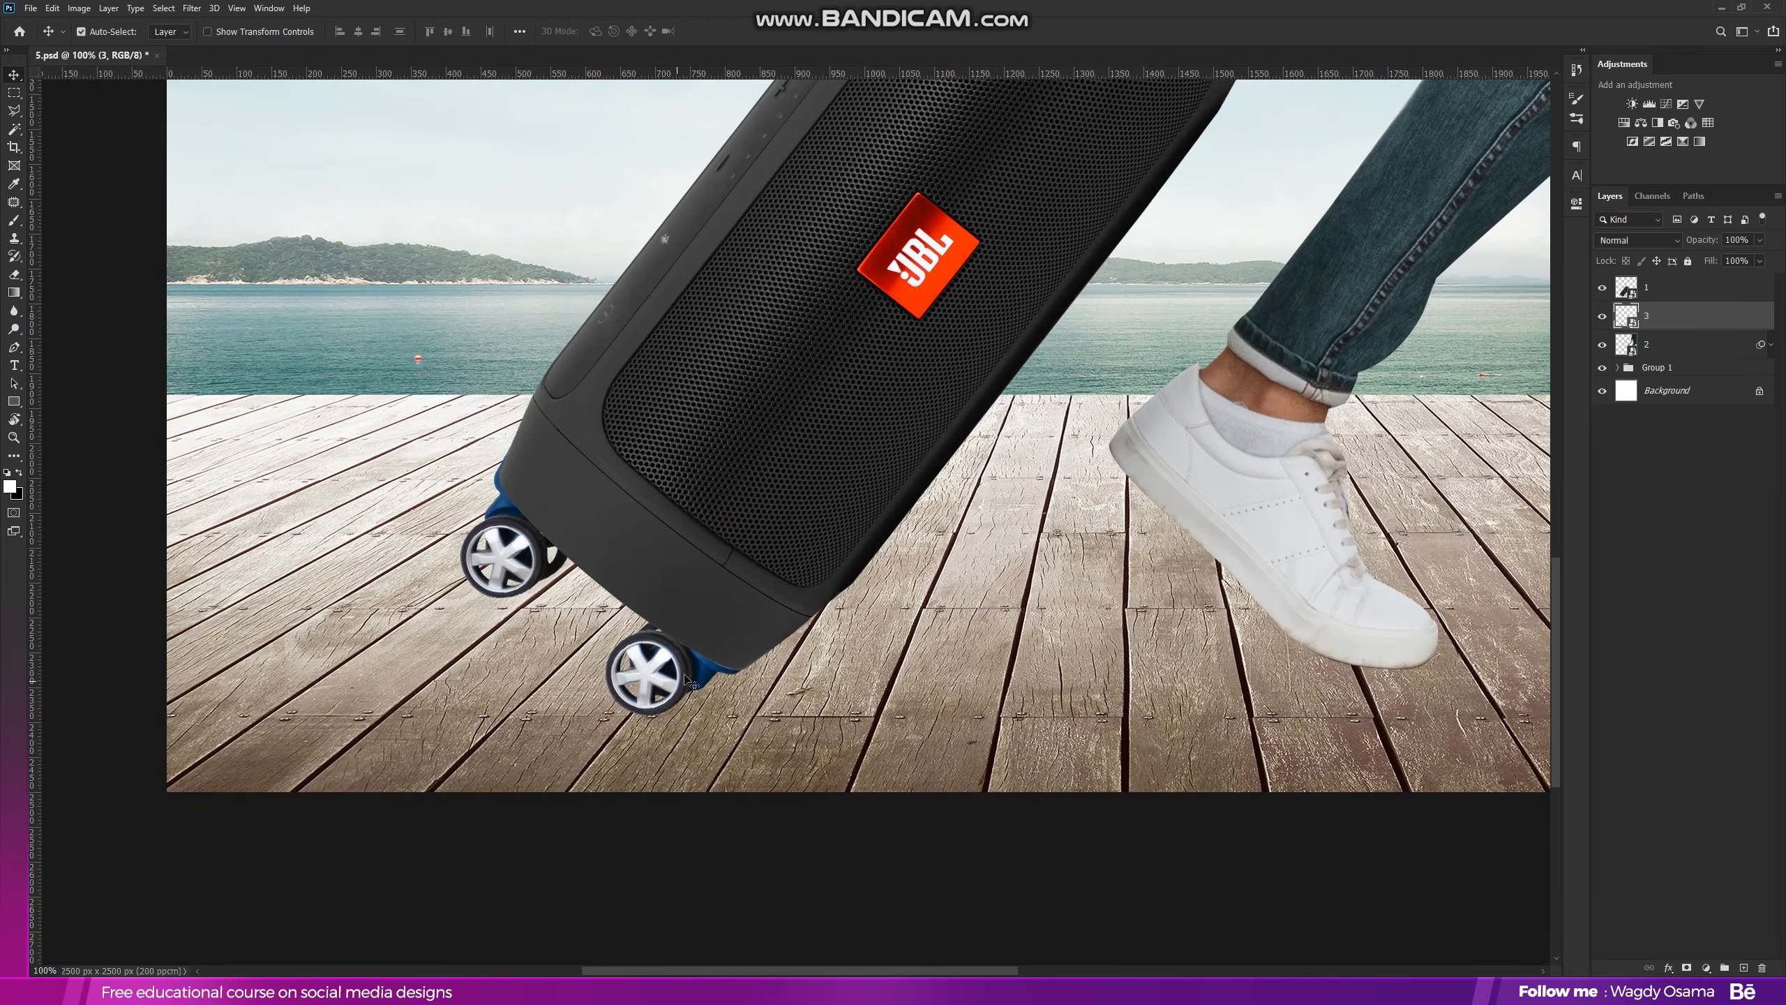
{"action": "key", "text": "ctrl+u"}
{"action": "left_click_drag", "start_coordinate": [1244, 474], "coordinate": [1142, 473]}
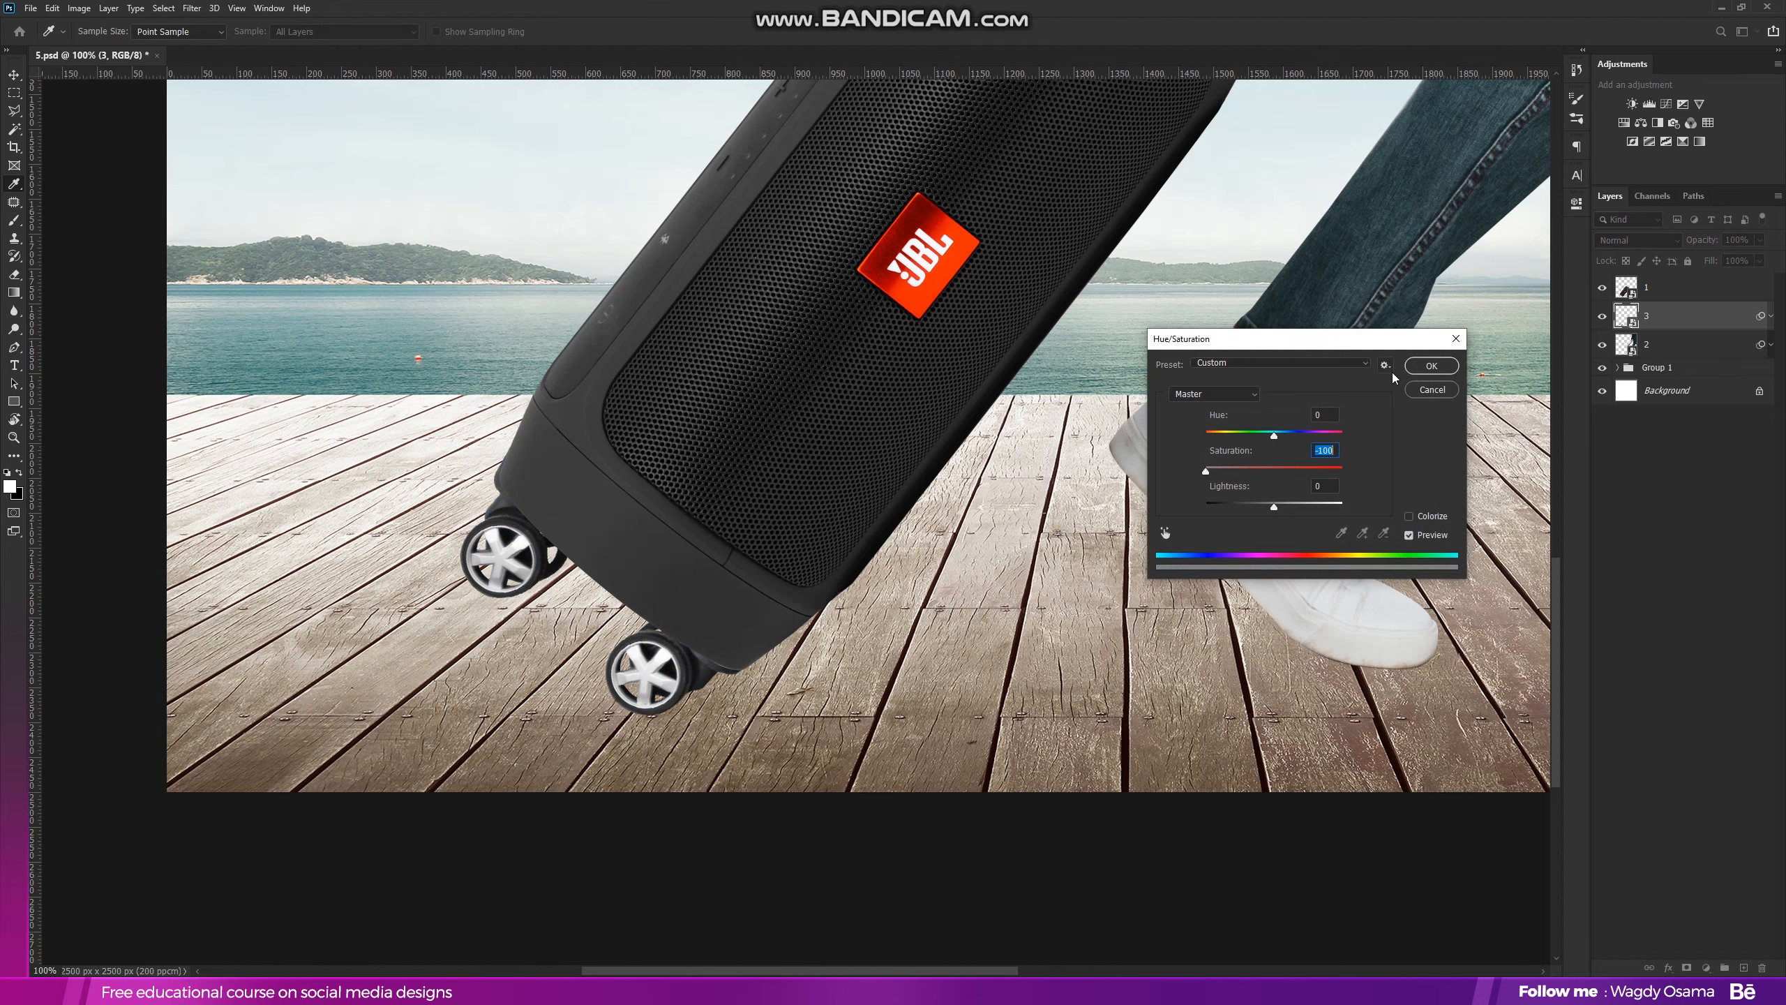
{"action": "left_click", "coordinate": [1429, 366]}
{"action": "key", "text": "ctrl+0"}
{"action": "key", "text": "v"}
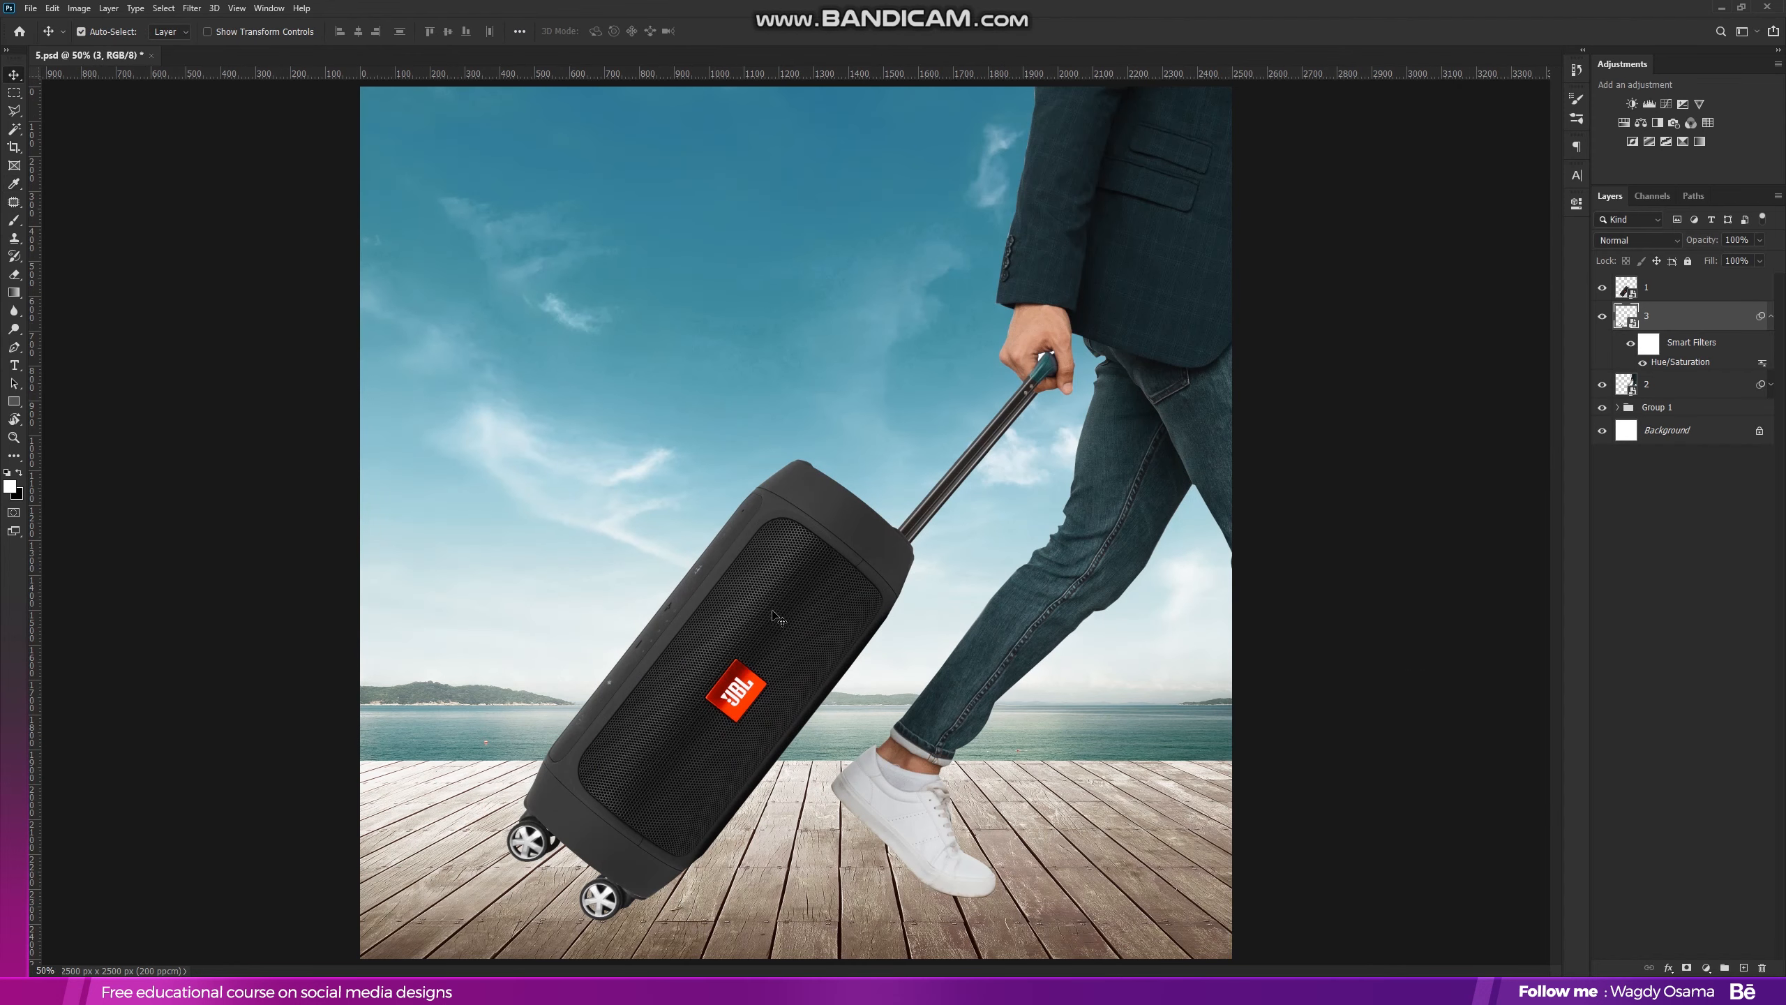
{"action": "key", "text": "ctrl+minus"}
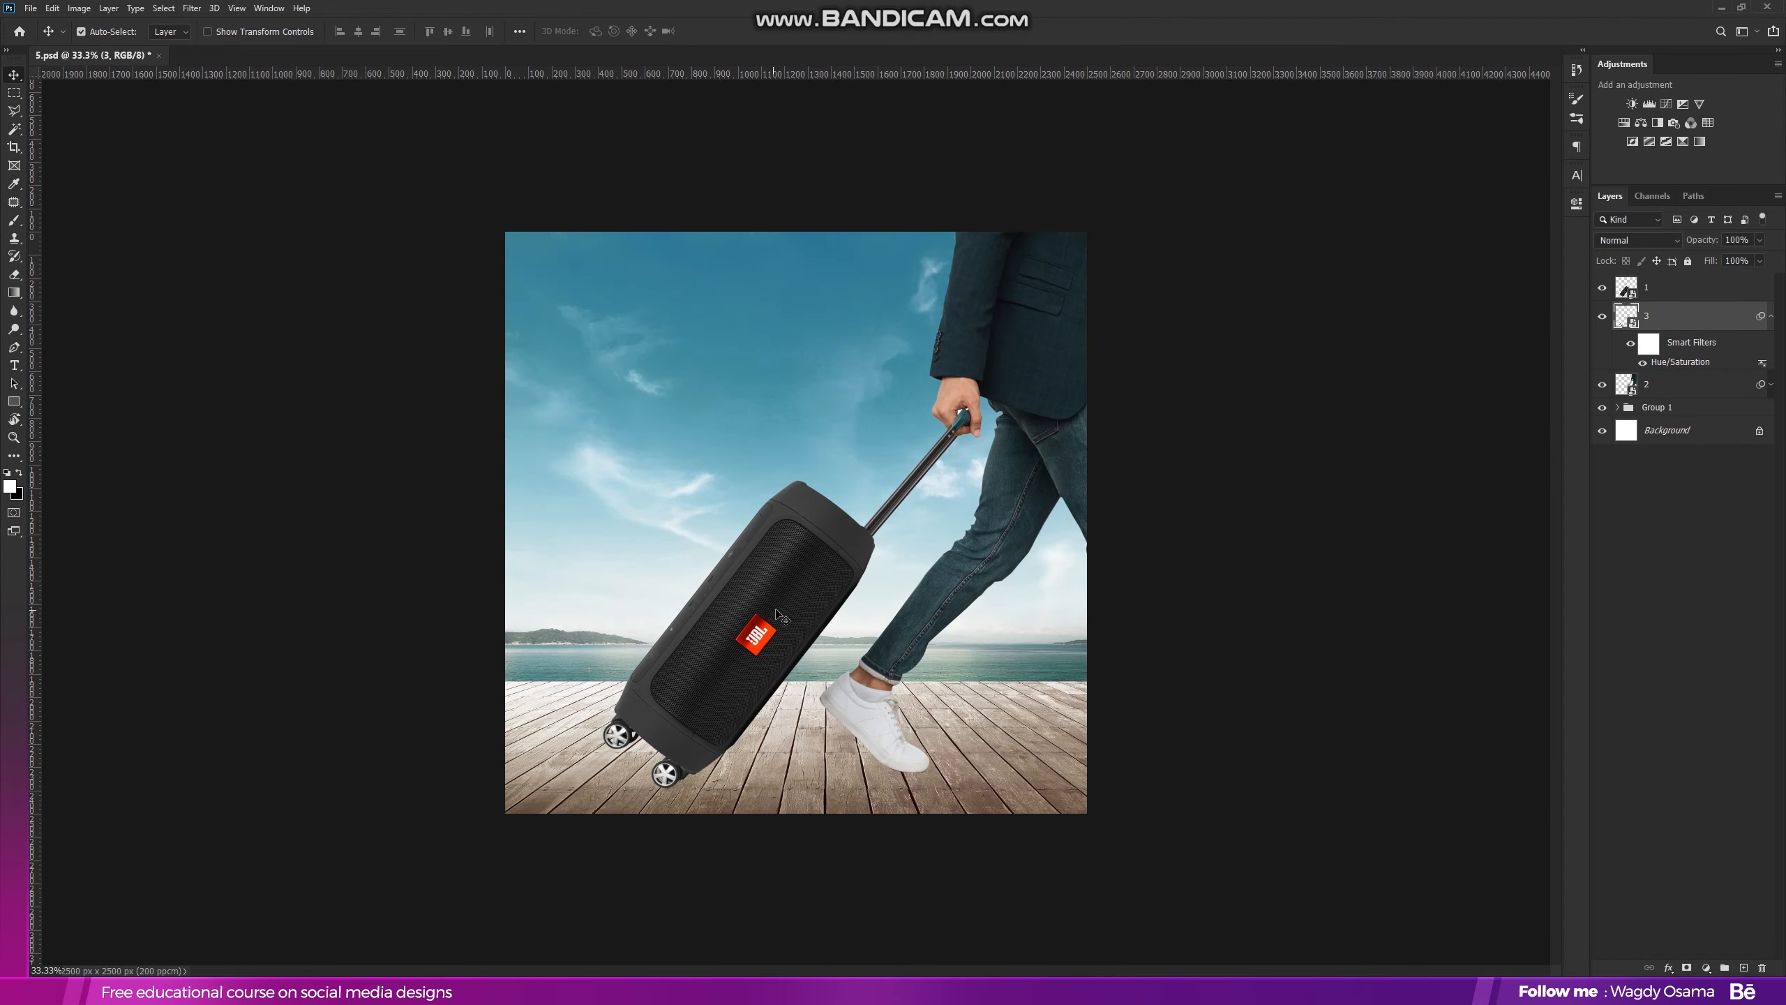
Add a new layer below layer 2 and dab a black spot in the sky with a soft 488 px brush at about 18% hardness
{"action": "left_click", "coordinate": [903, 766]}
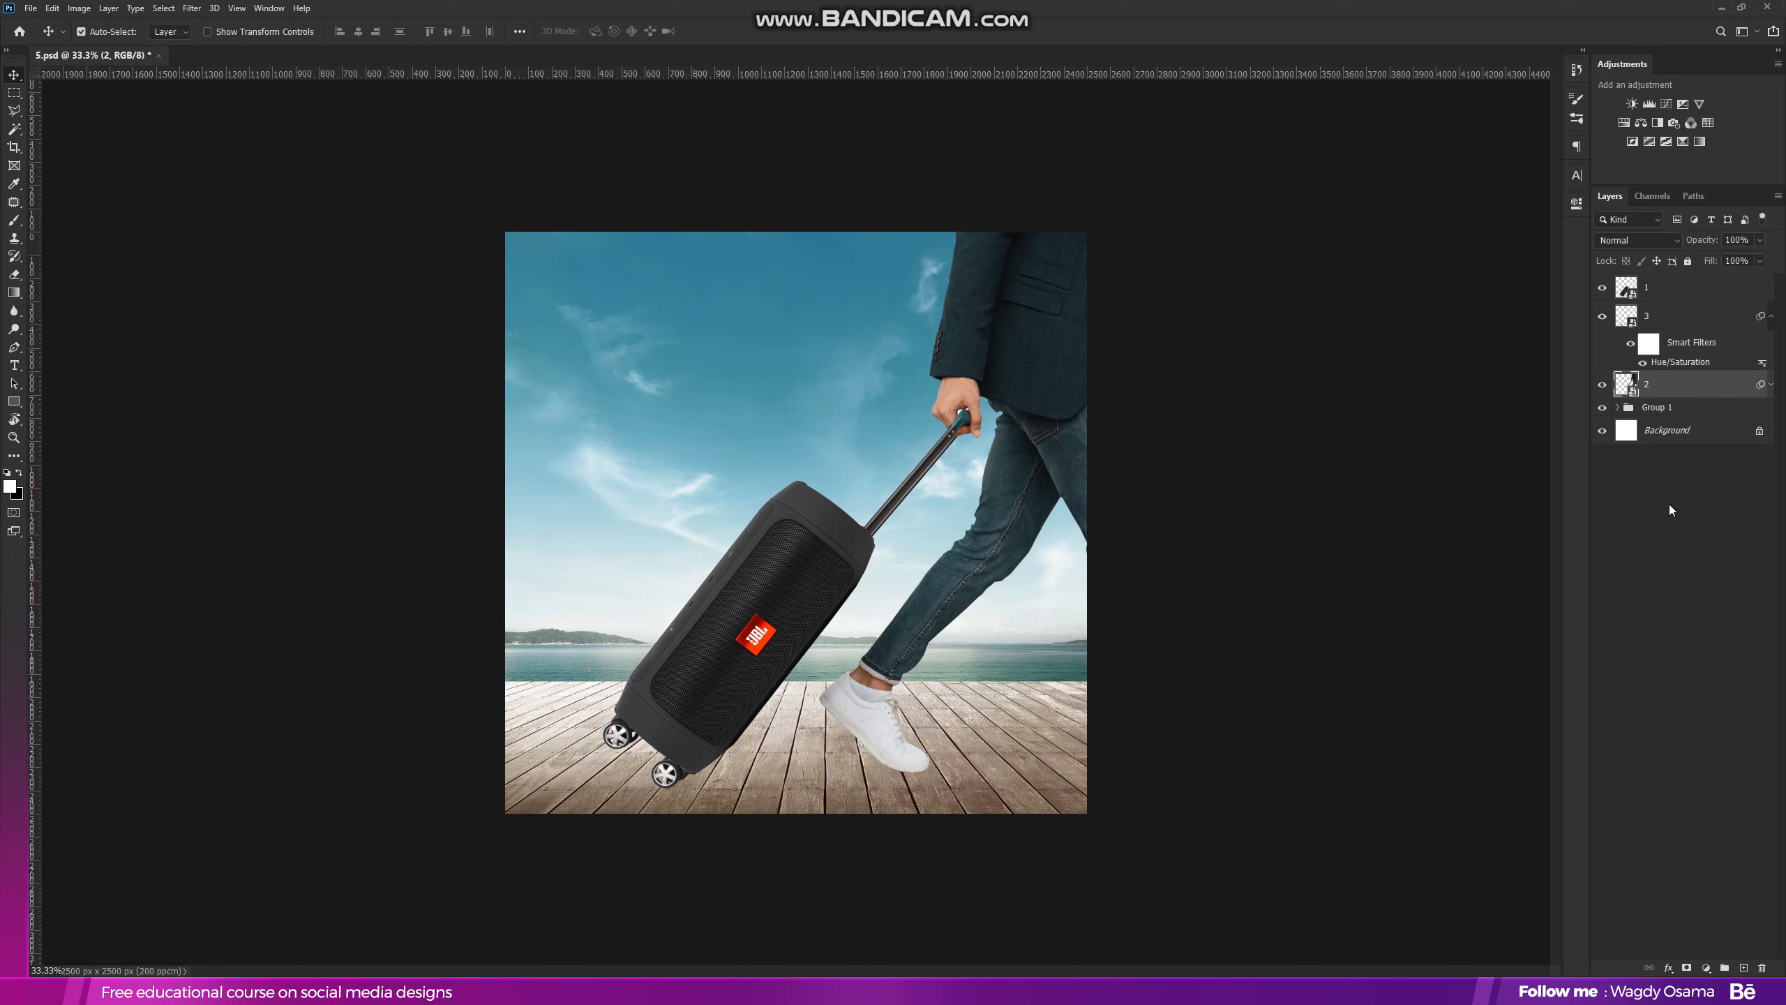
{"action": "left_click", "coordinate": [1745, 969]}
{"action": "left_click_drag", "start_coordinate": [1701, 383], "coordinate": [1648, 390]}
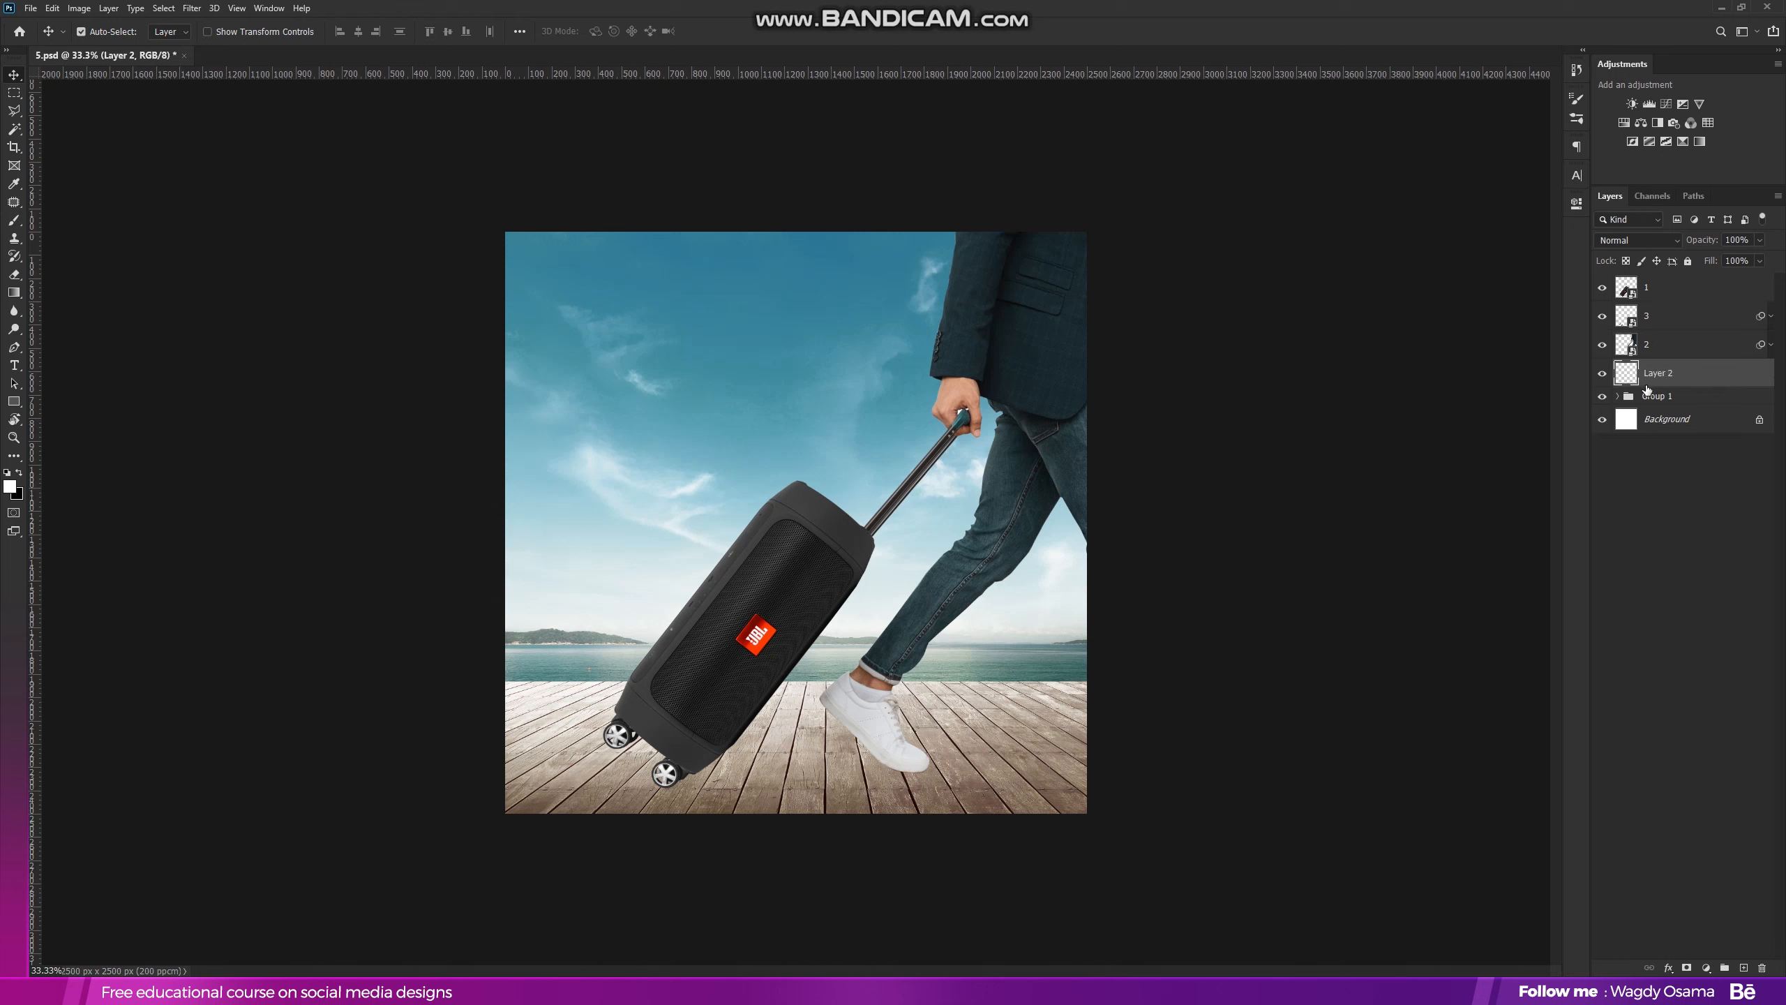
{"action": "key", "text": "b"}
{"action": "key", "text": "x"}
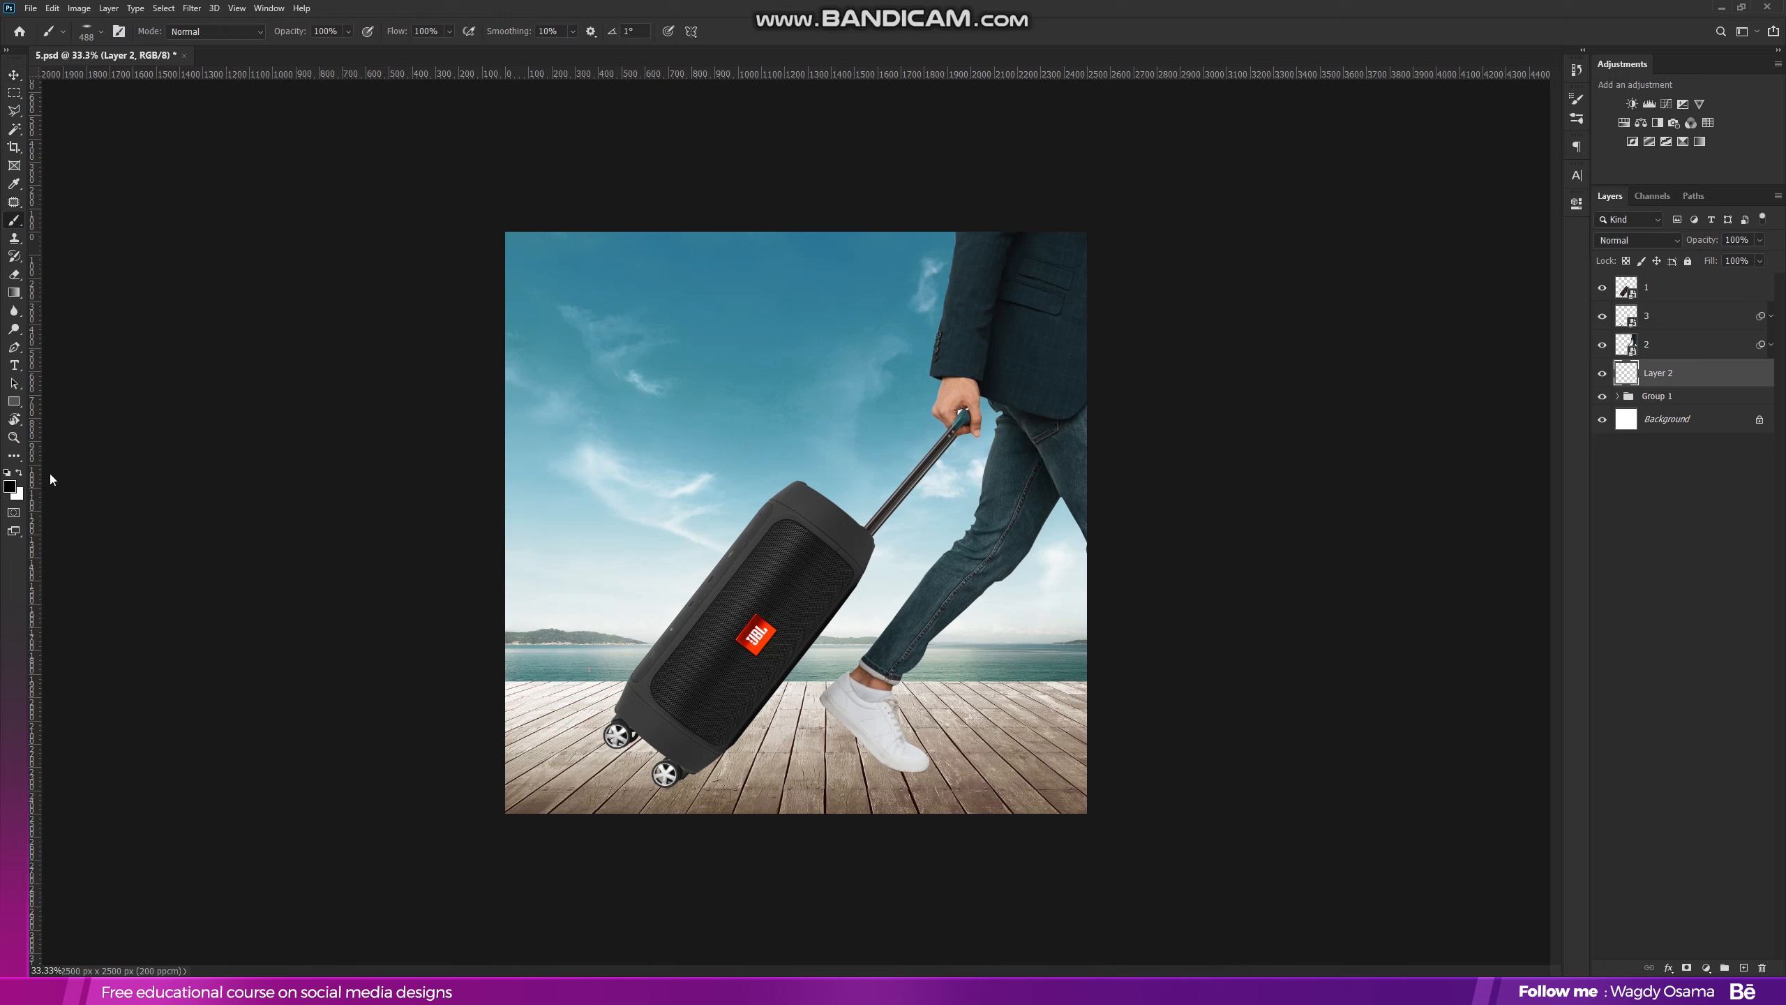
{"action": "right_click", "coordinate": [743, 424]}
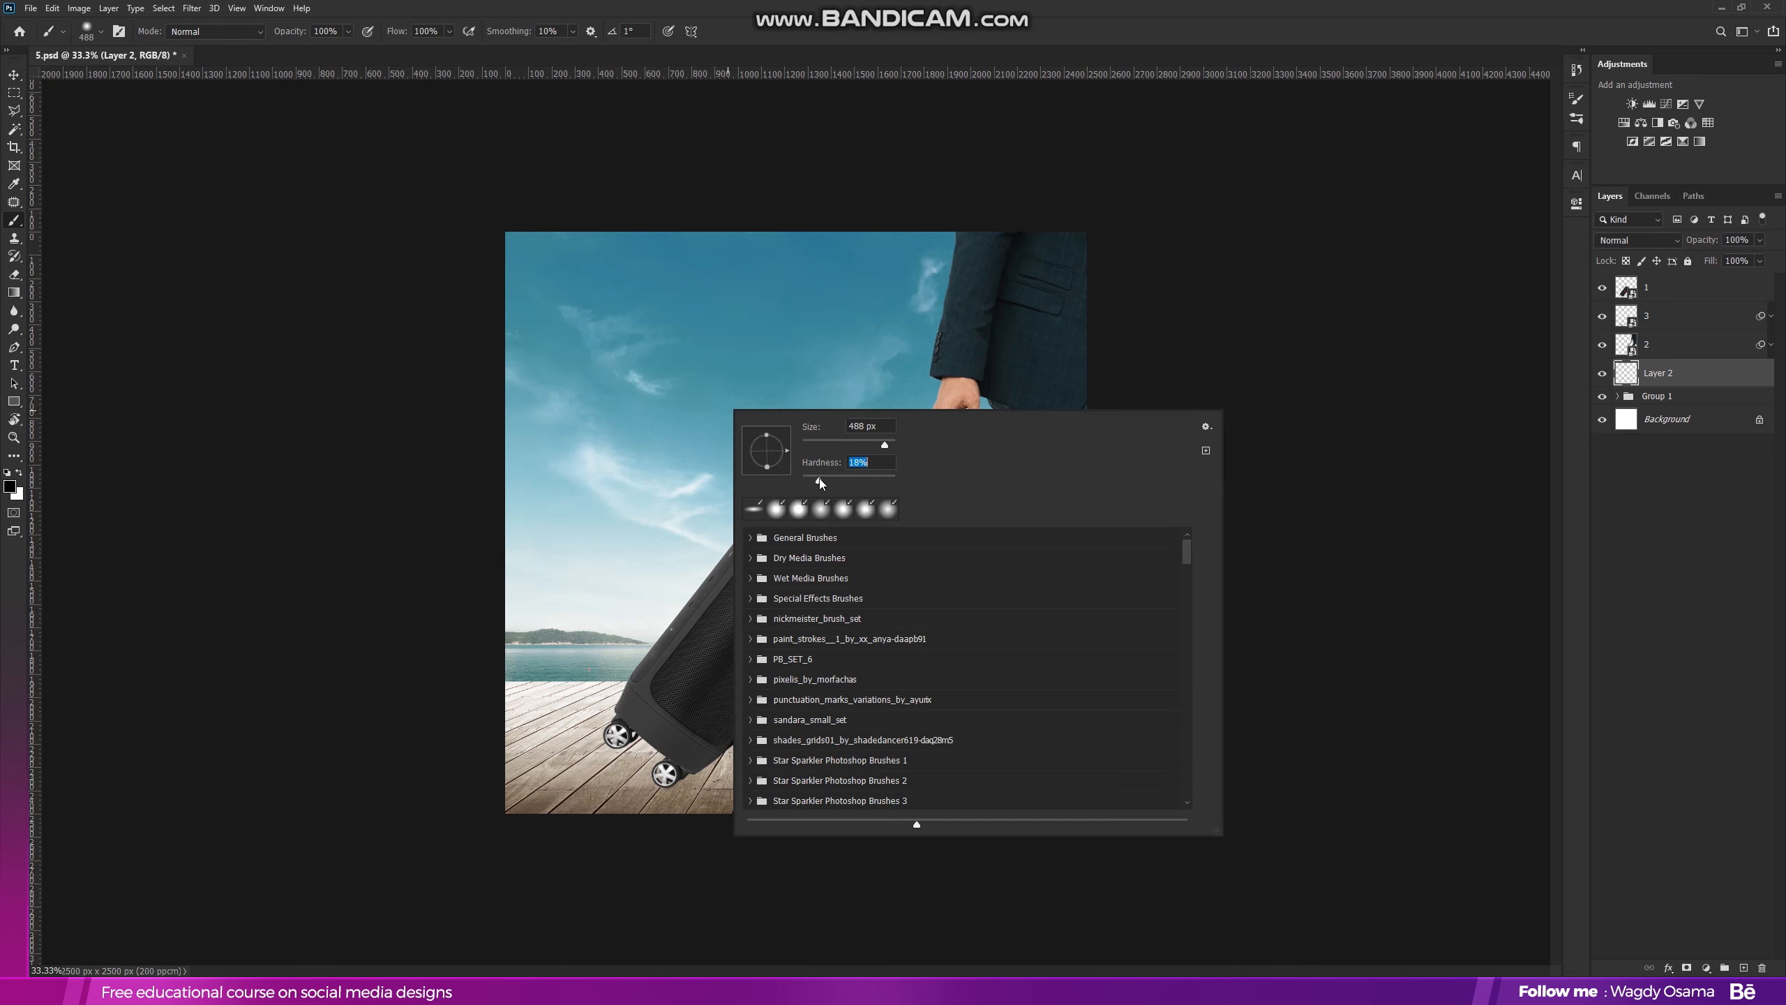
{"action": "key", "text": "Return"}
{"action": "left_click", "coordinate": [780, 382]}
Warp the black spot on Layer 2, pulling its left side inward into a narrower shape
{"action": "key", "text": "v"}
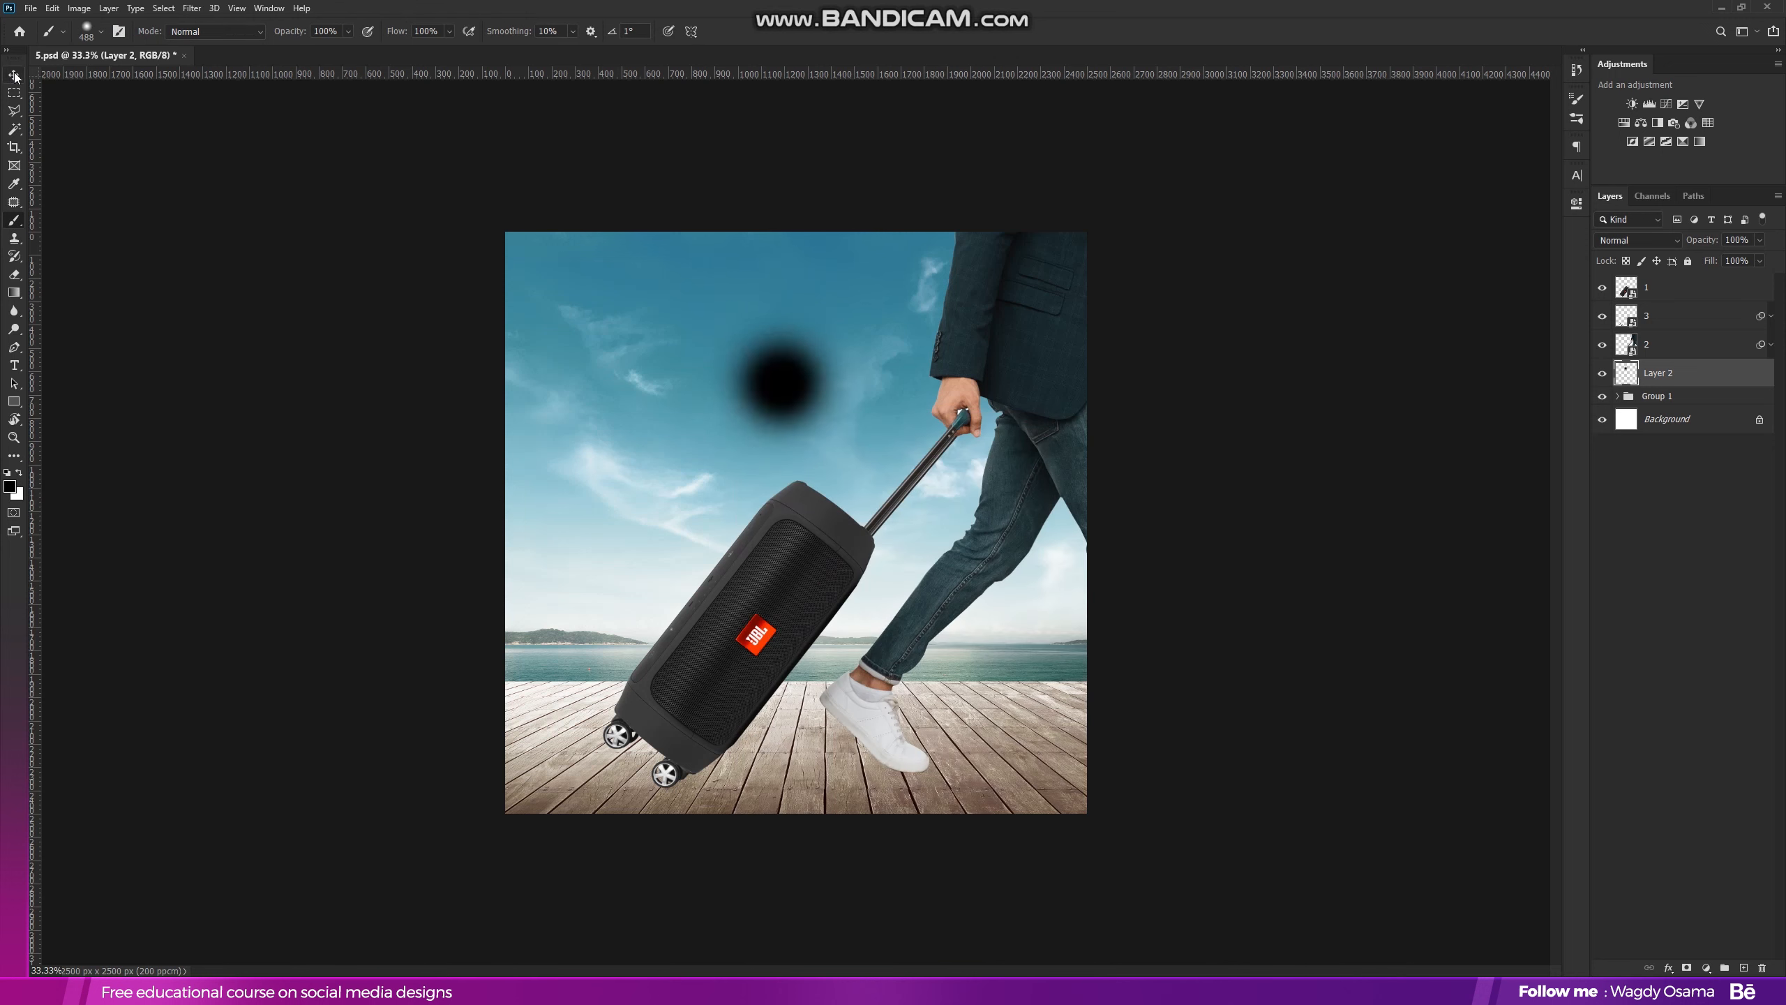
{"action": "key", "text": "ctrl+t"}
{"action": "right_click", "coordinate": [816, 369]}
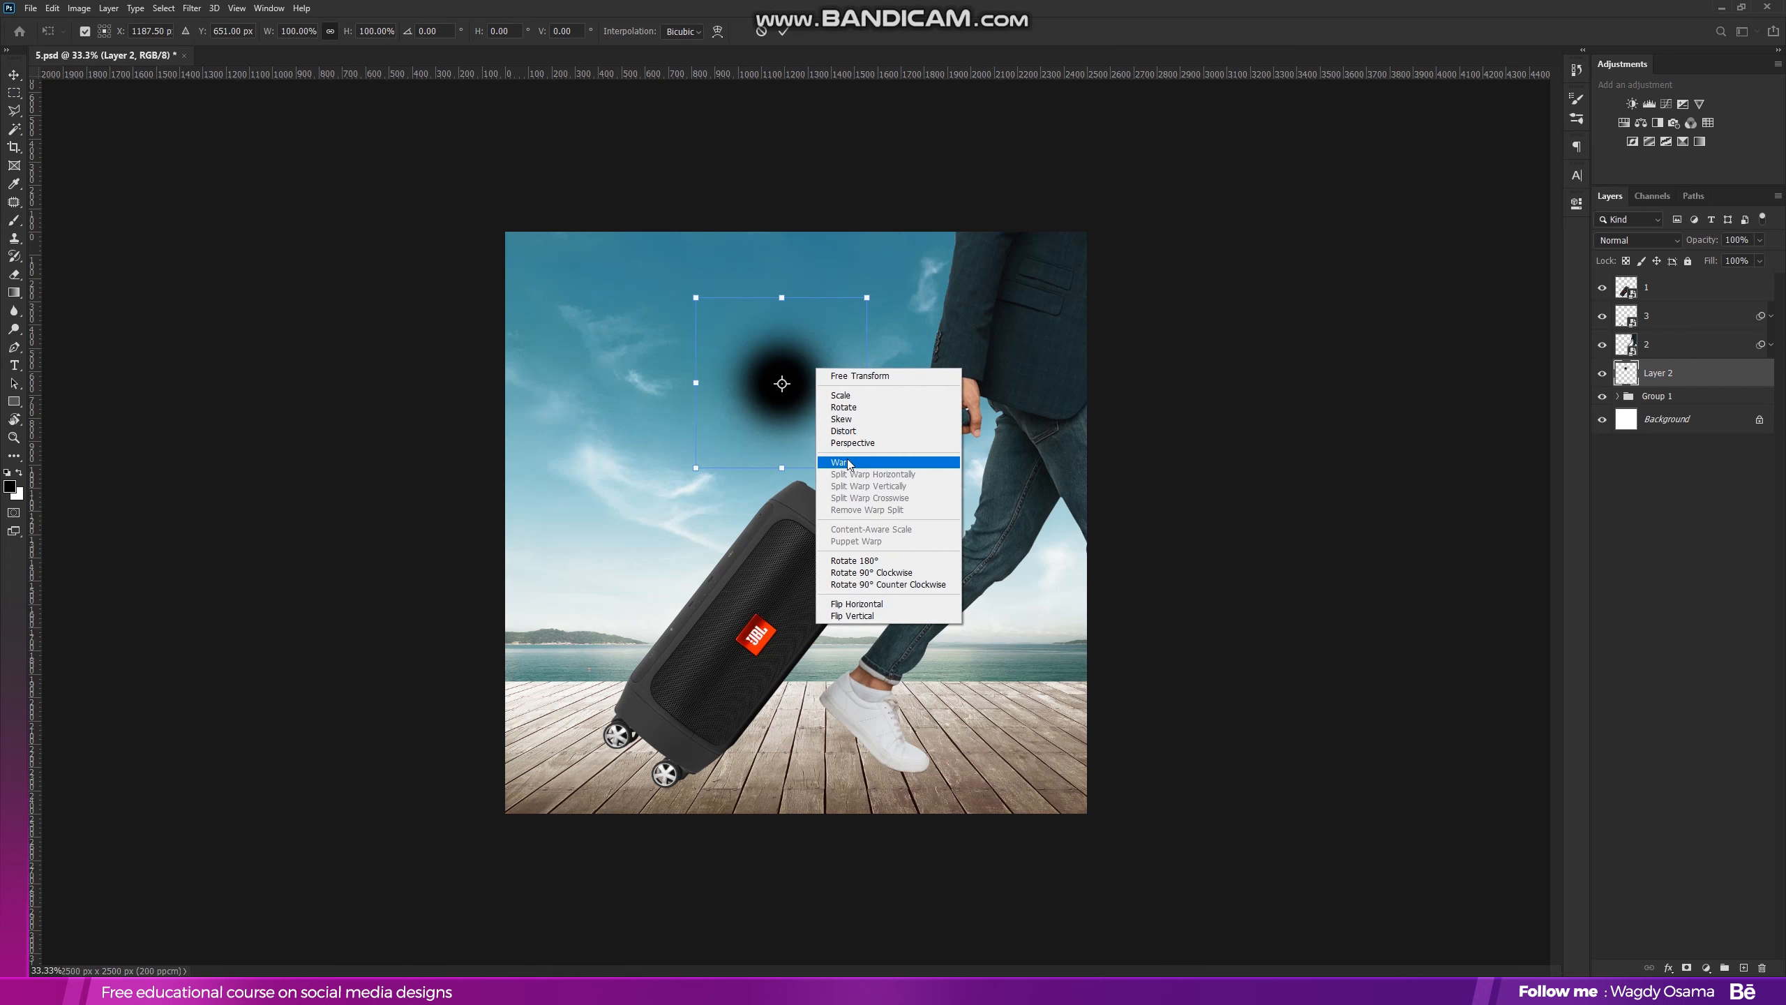
{"action": "left_click", "coordinate": [843, 462]}
{"action": "left_click_drag", "start_coordinate": [741, 374], "coordinate": [794, 384]}
{"action": "key", "text": "Return"}
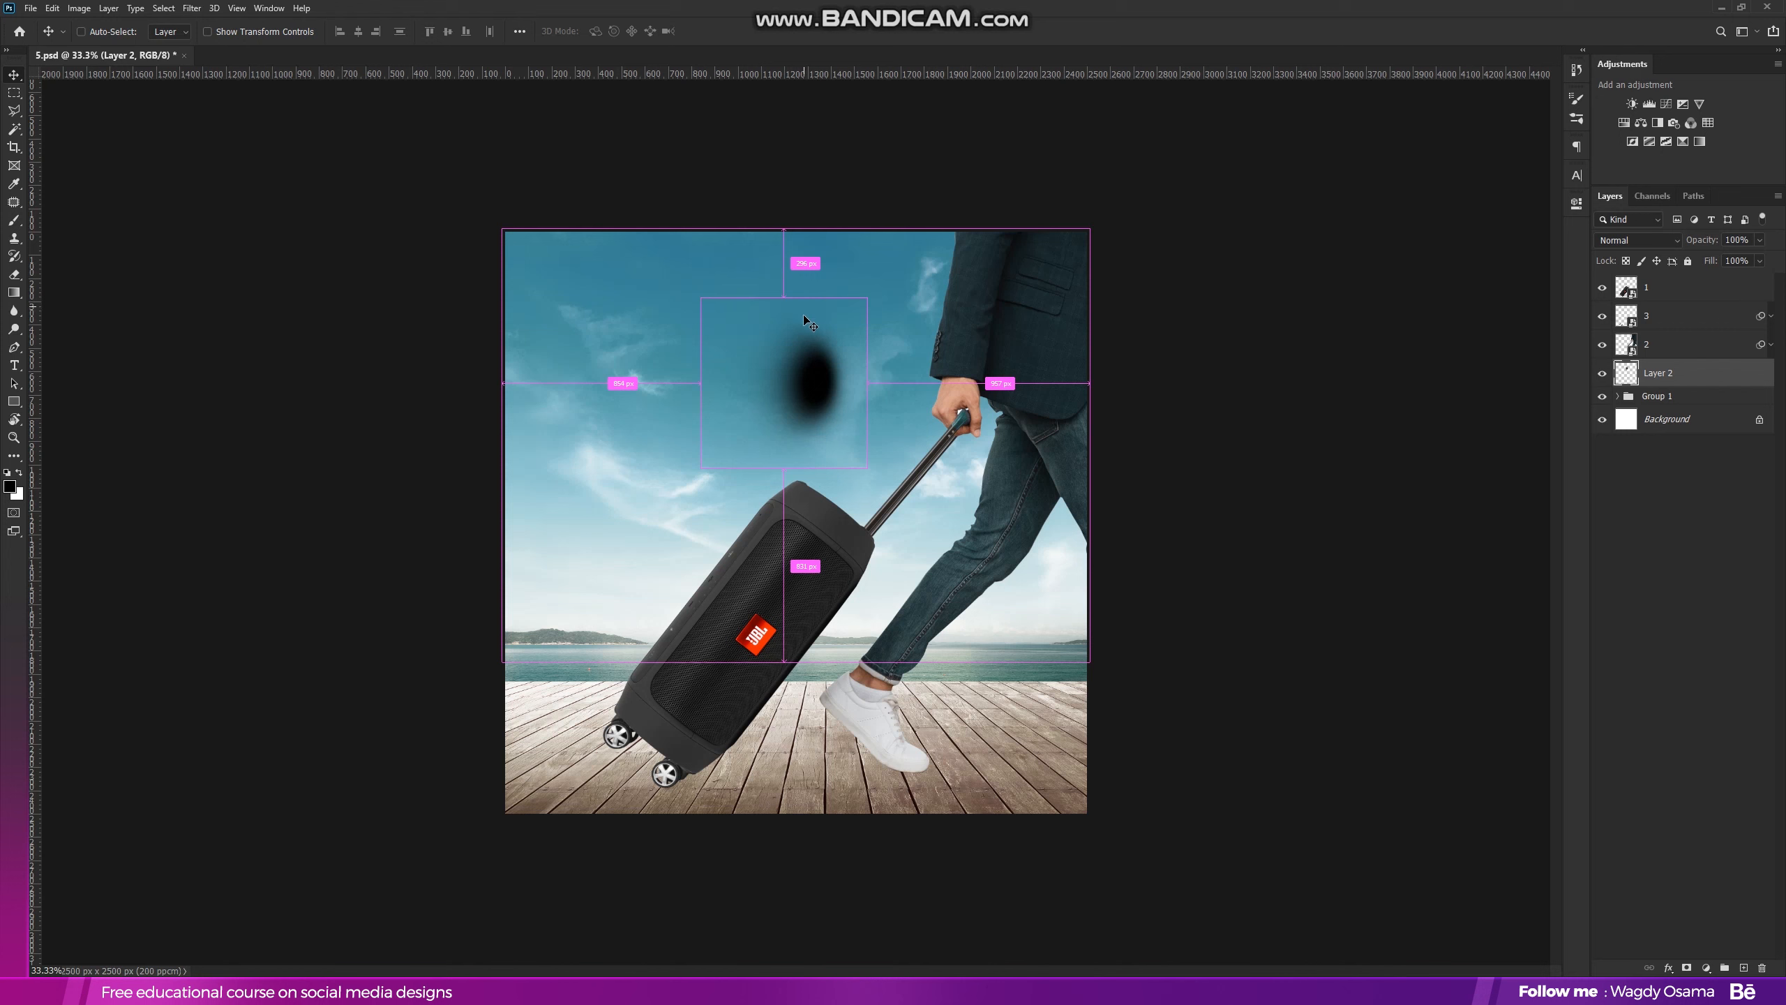
Flatten the warped spot to about 155.8% width and 20.8% height and place it beneath the man's shoe as a shadow
{"action": "key", "text": "ctrl+t"}
{"action": "left_click_drag", "start_coordinate": [785, 298], "coordinate": [789, 409]}
{"action": "left_click_drag", "start_coordinate": [830, 450], "coordinate": [947, 778]}
{"action": "key", "text": "ctrl+z"}
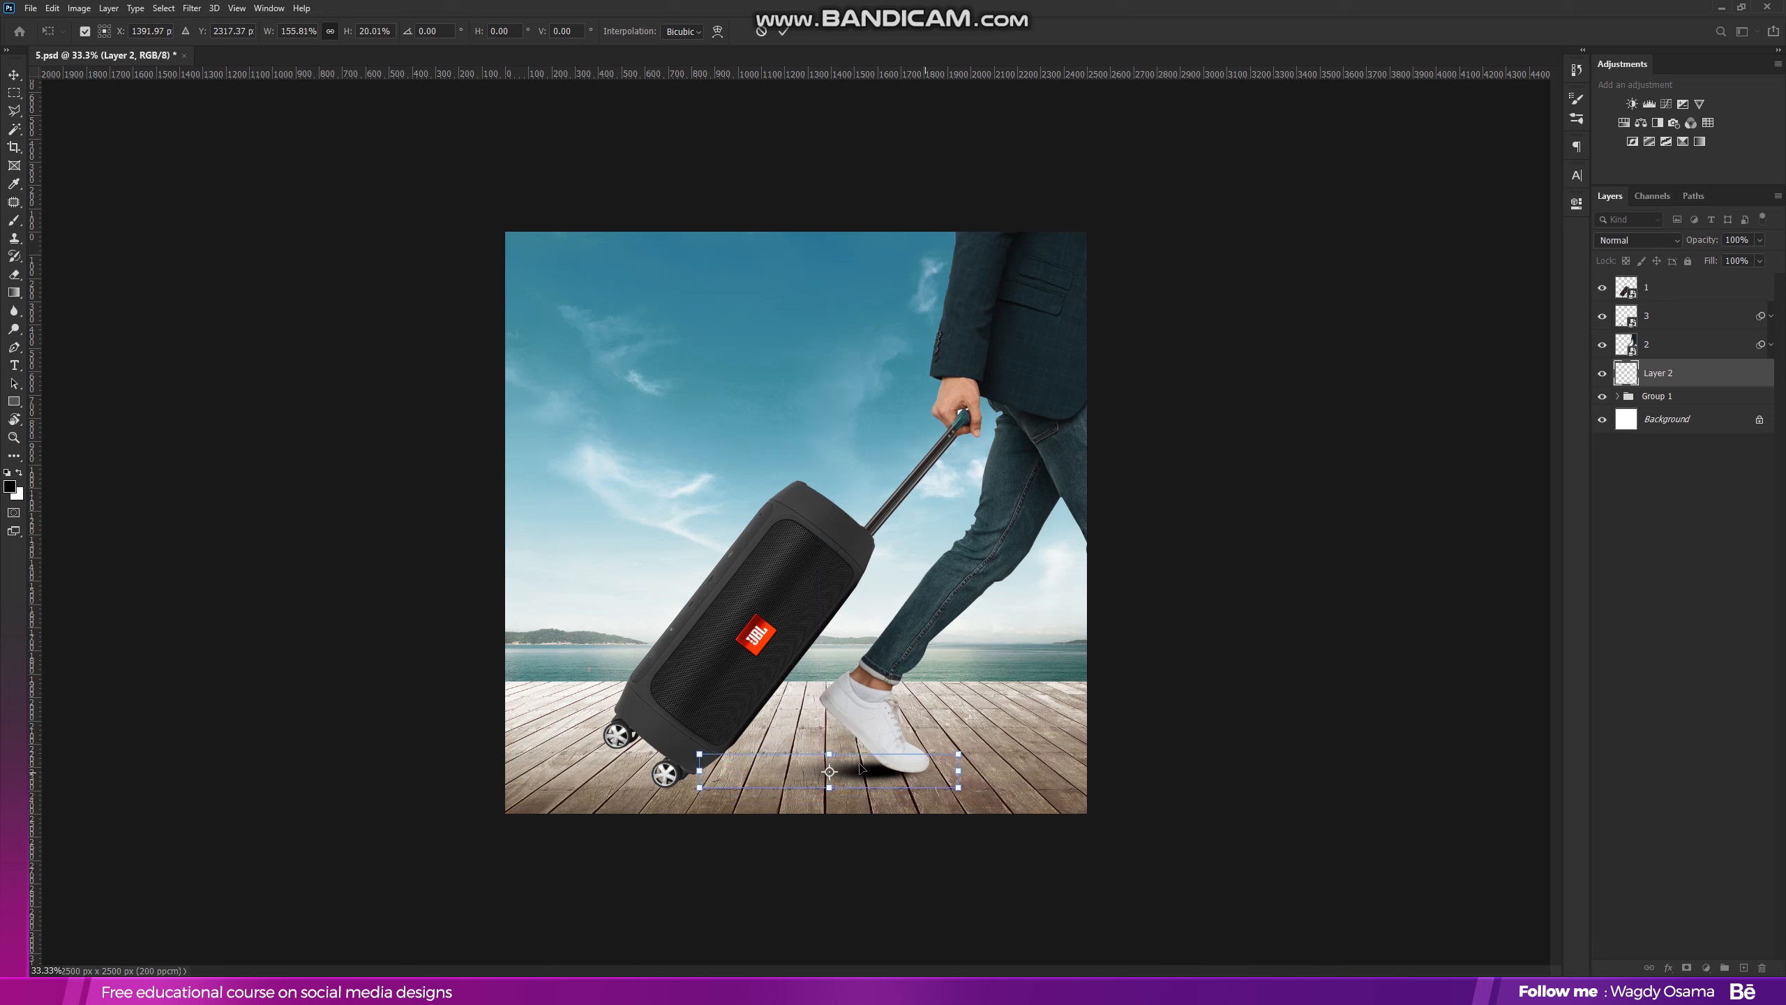
{"action": "key", "text": "Return"}
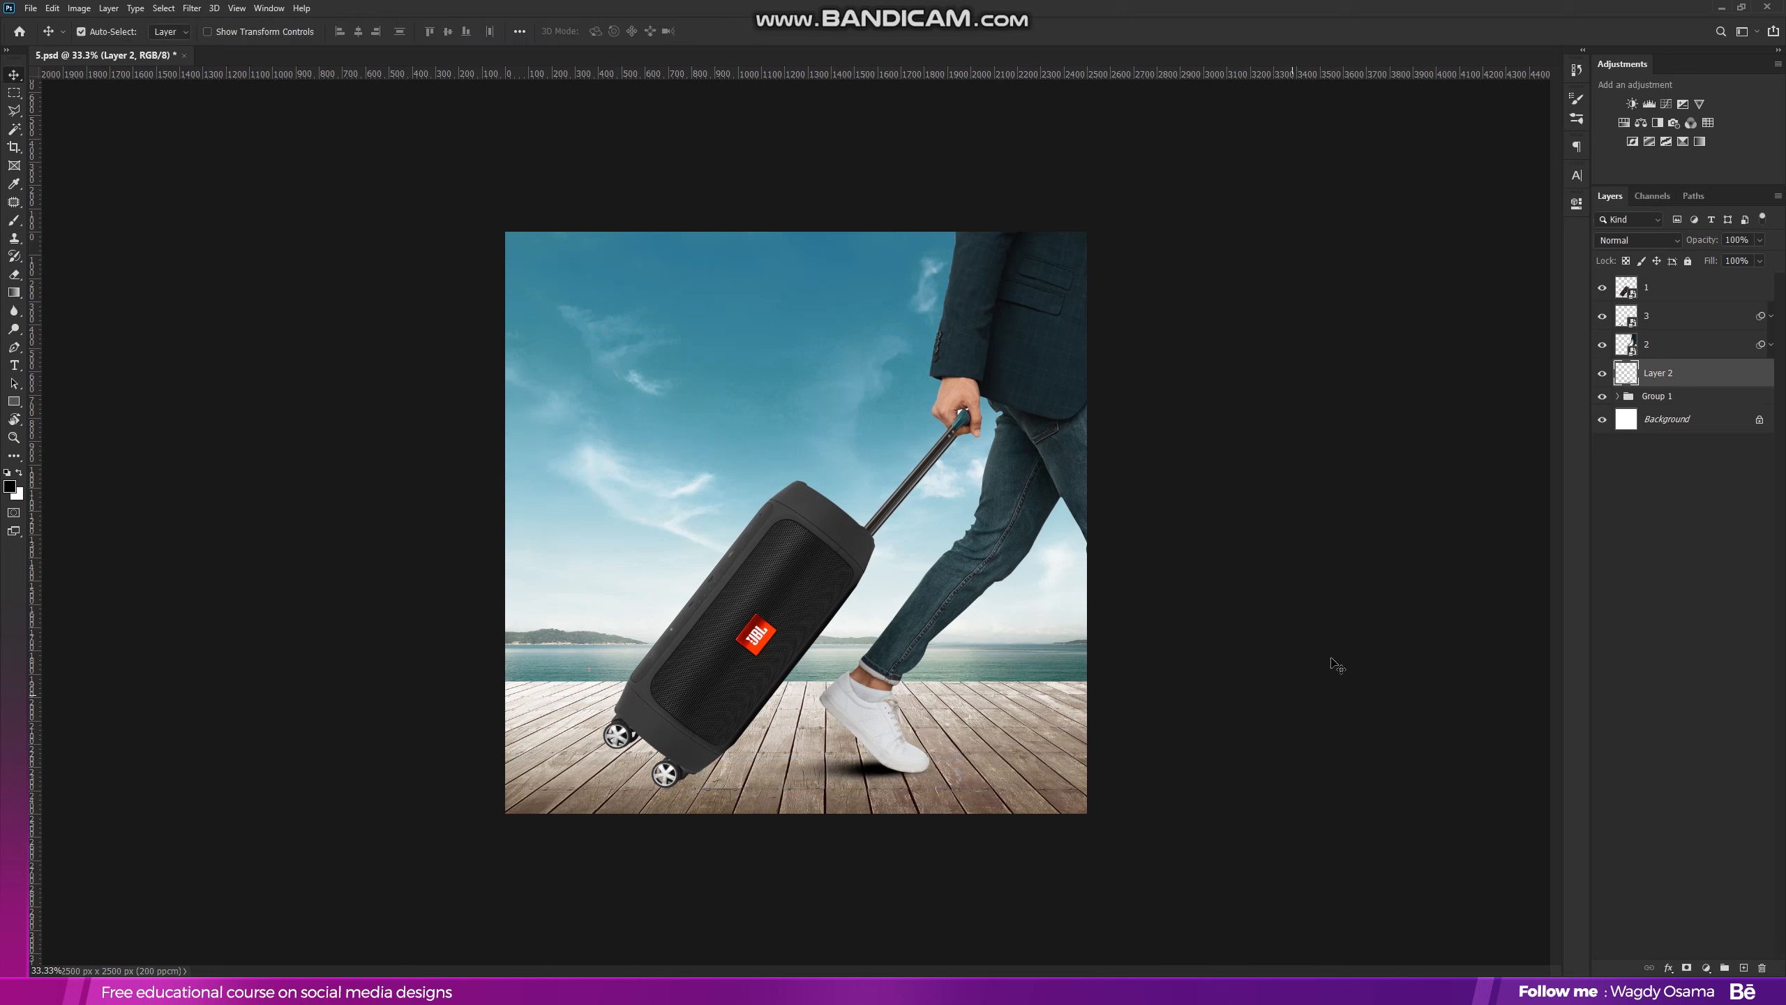
Add a layer mask to Layer 2 and fade the shadow's left end with a black linear gradient at increased opacity
{"action": "left_click", "coordinate": [1688, 969]}
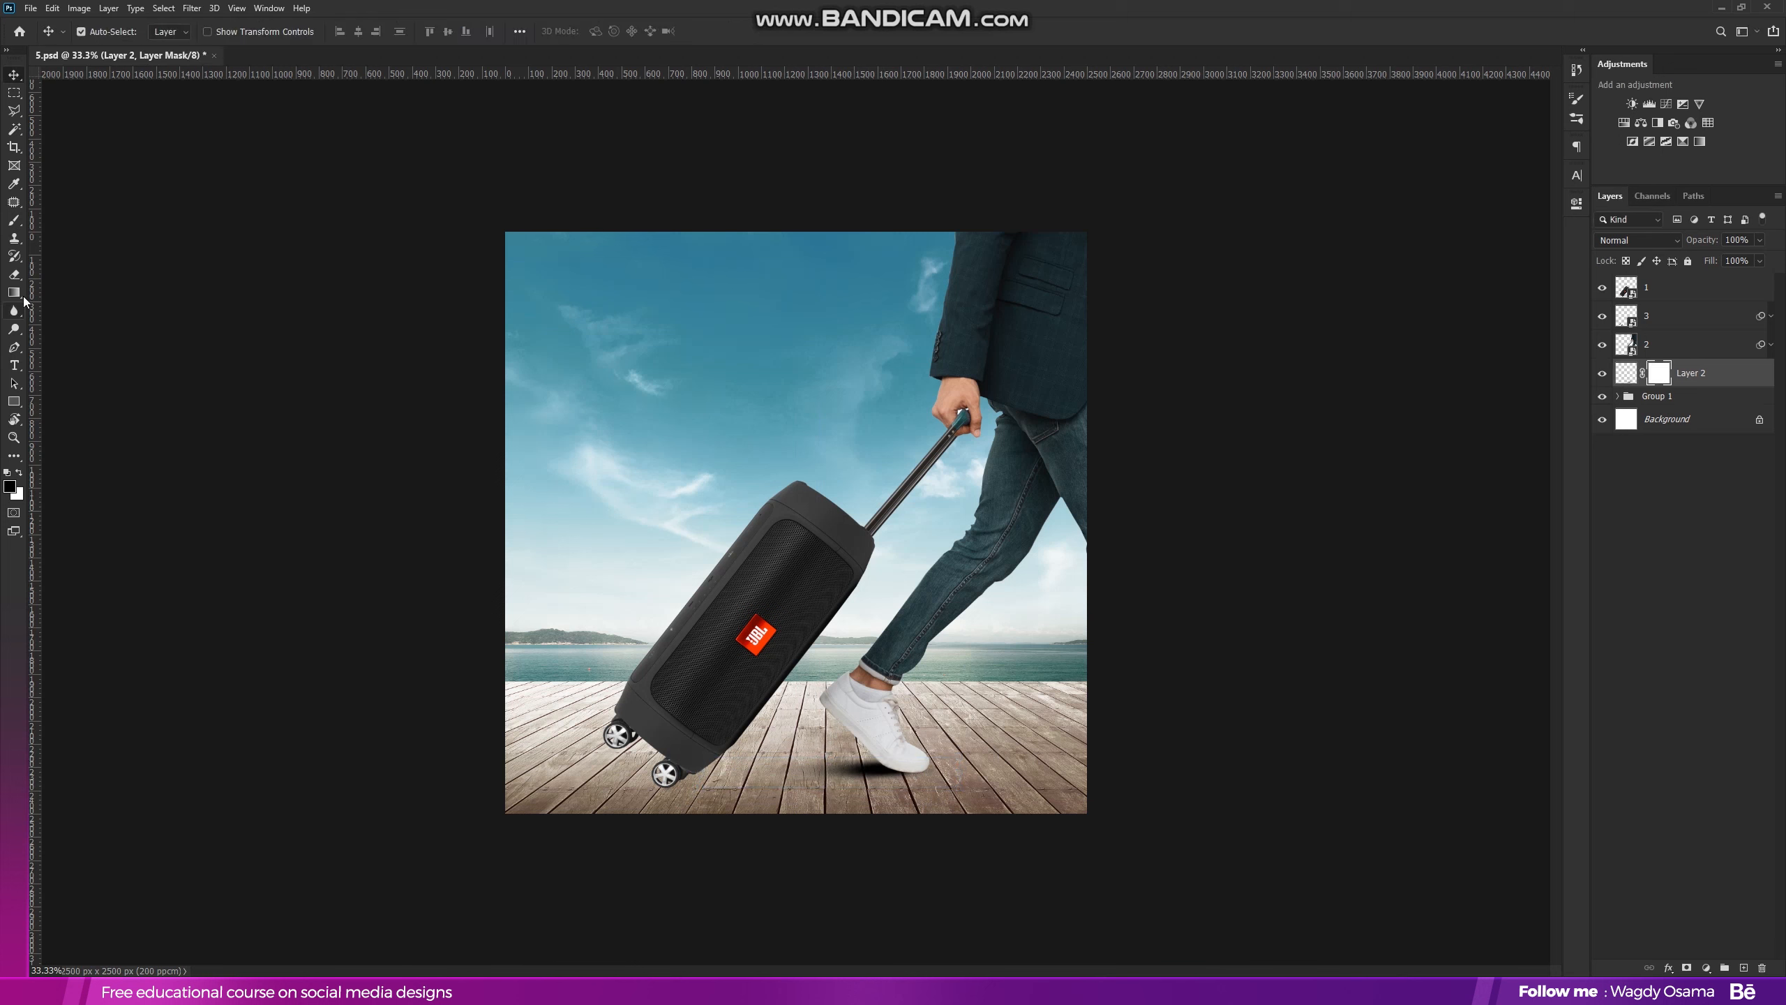
{"action": "left_click", "coordinate": [15, 294]}
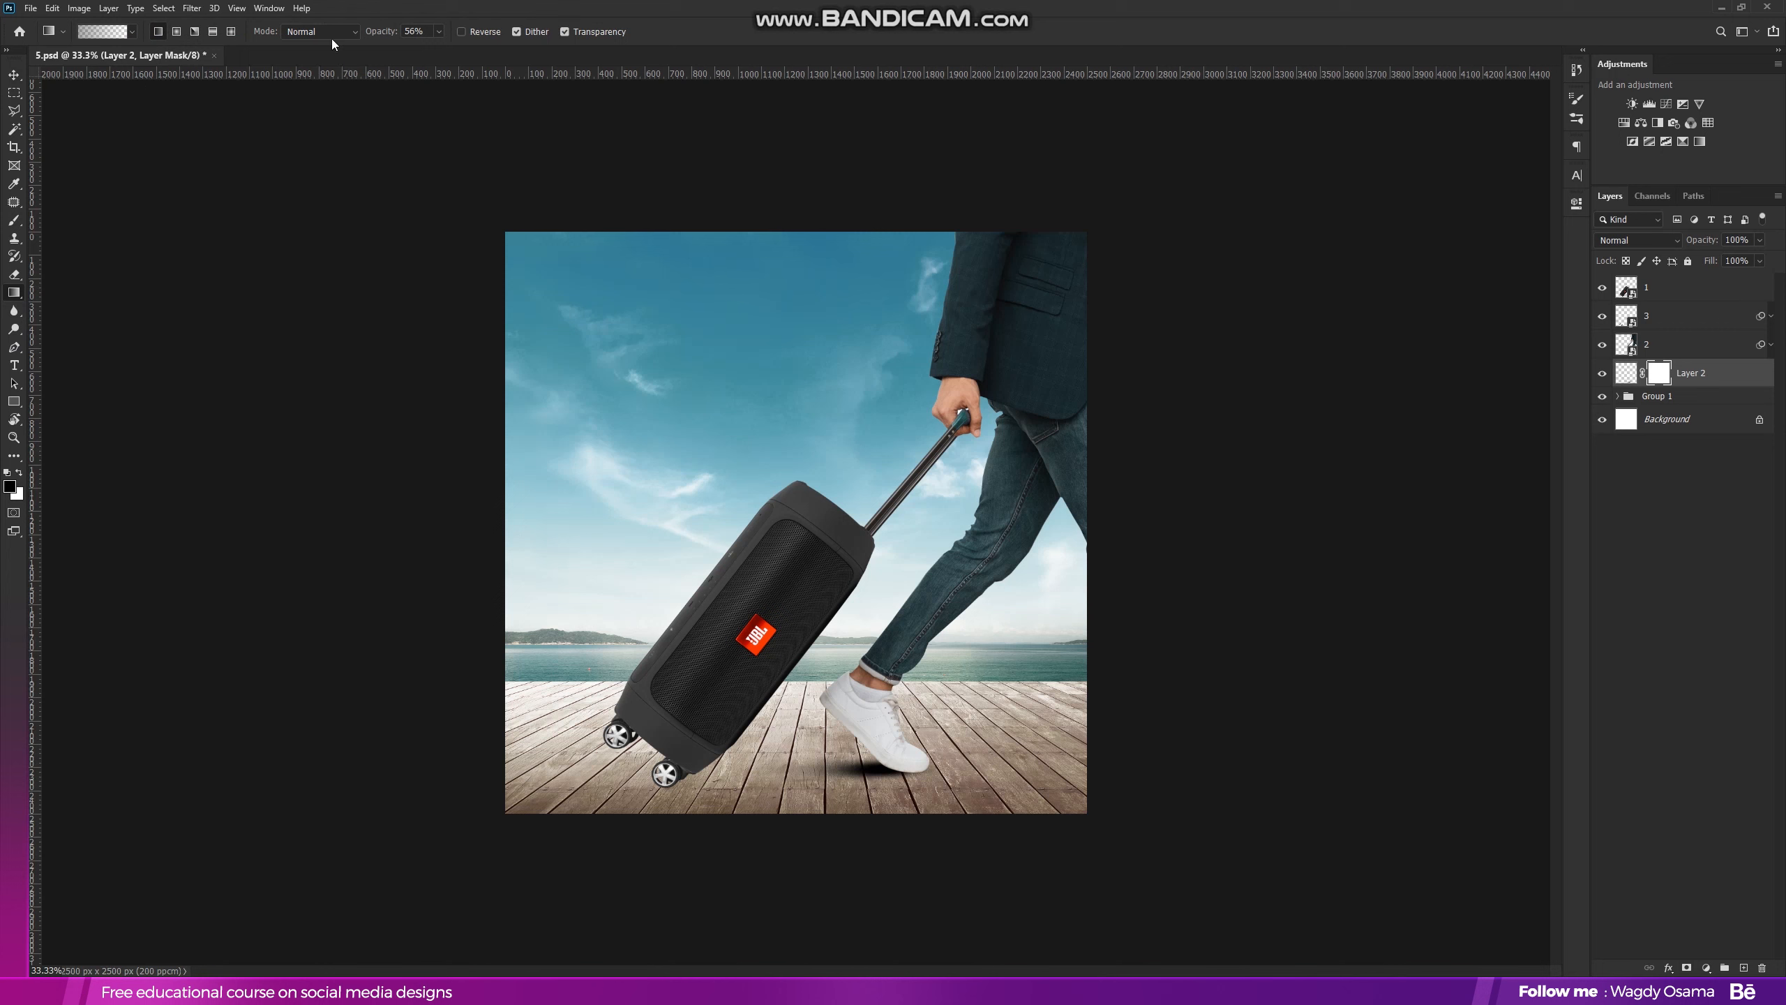
{"action": "left_click_drag", "start_coordinate": [382, 32], "coordinate": [540, 34]}
{"action": "left_click_drag", "start_coordinate": [816, 774], "coordinate": [937, 760]}
{"action": "left_click", "coordinate": [14, 93]}
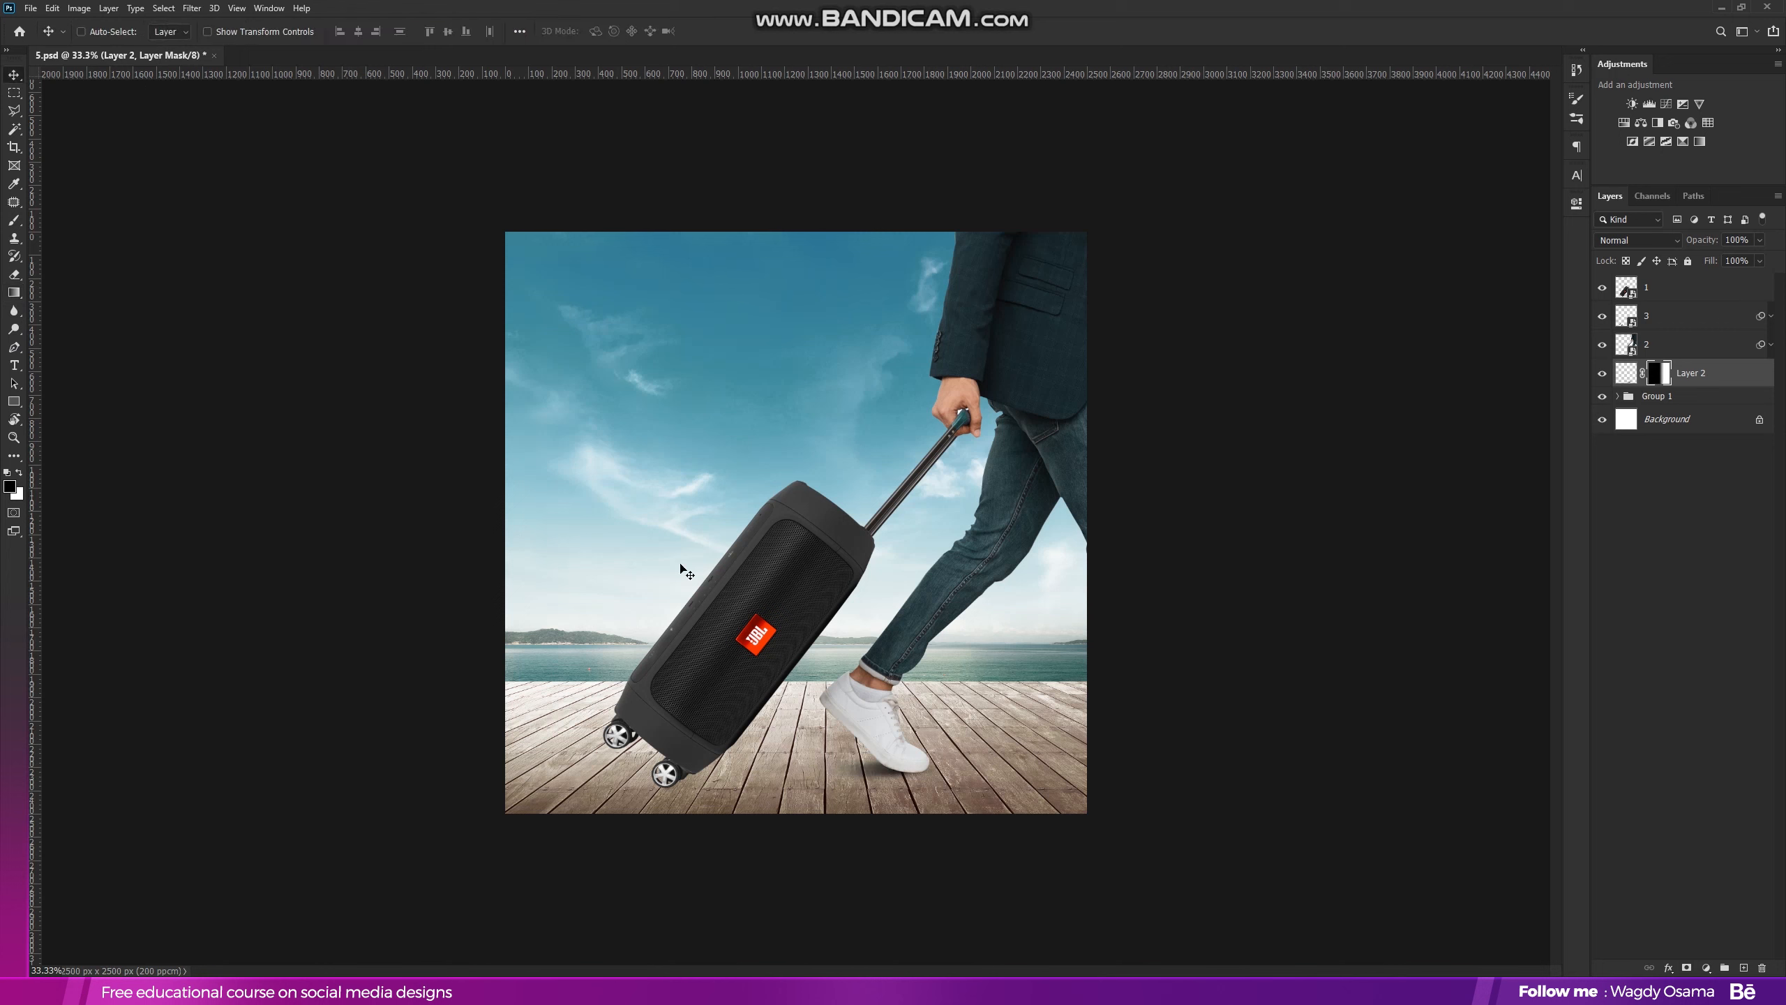
Fine-tune the width and position of the shoe shadow on Layer 2 with two free transforms
{"action": "key", "text": "ctrl+t"}
{"action": "left_click_drag", "start_coordinate": [709, 768], "coordinate": [636, 768]}
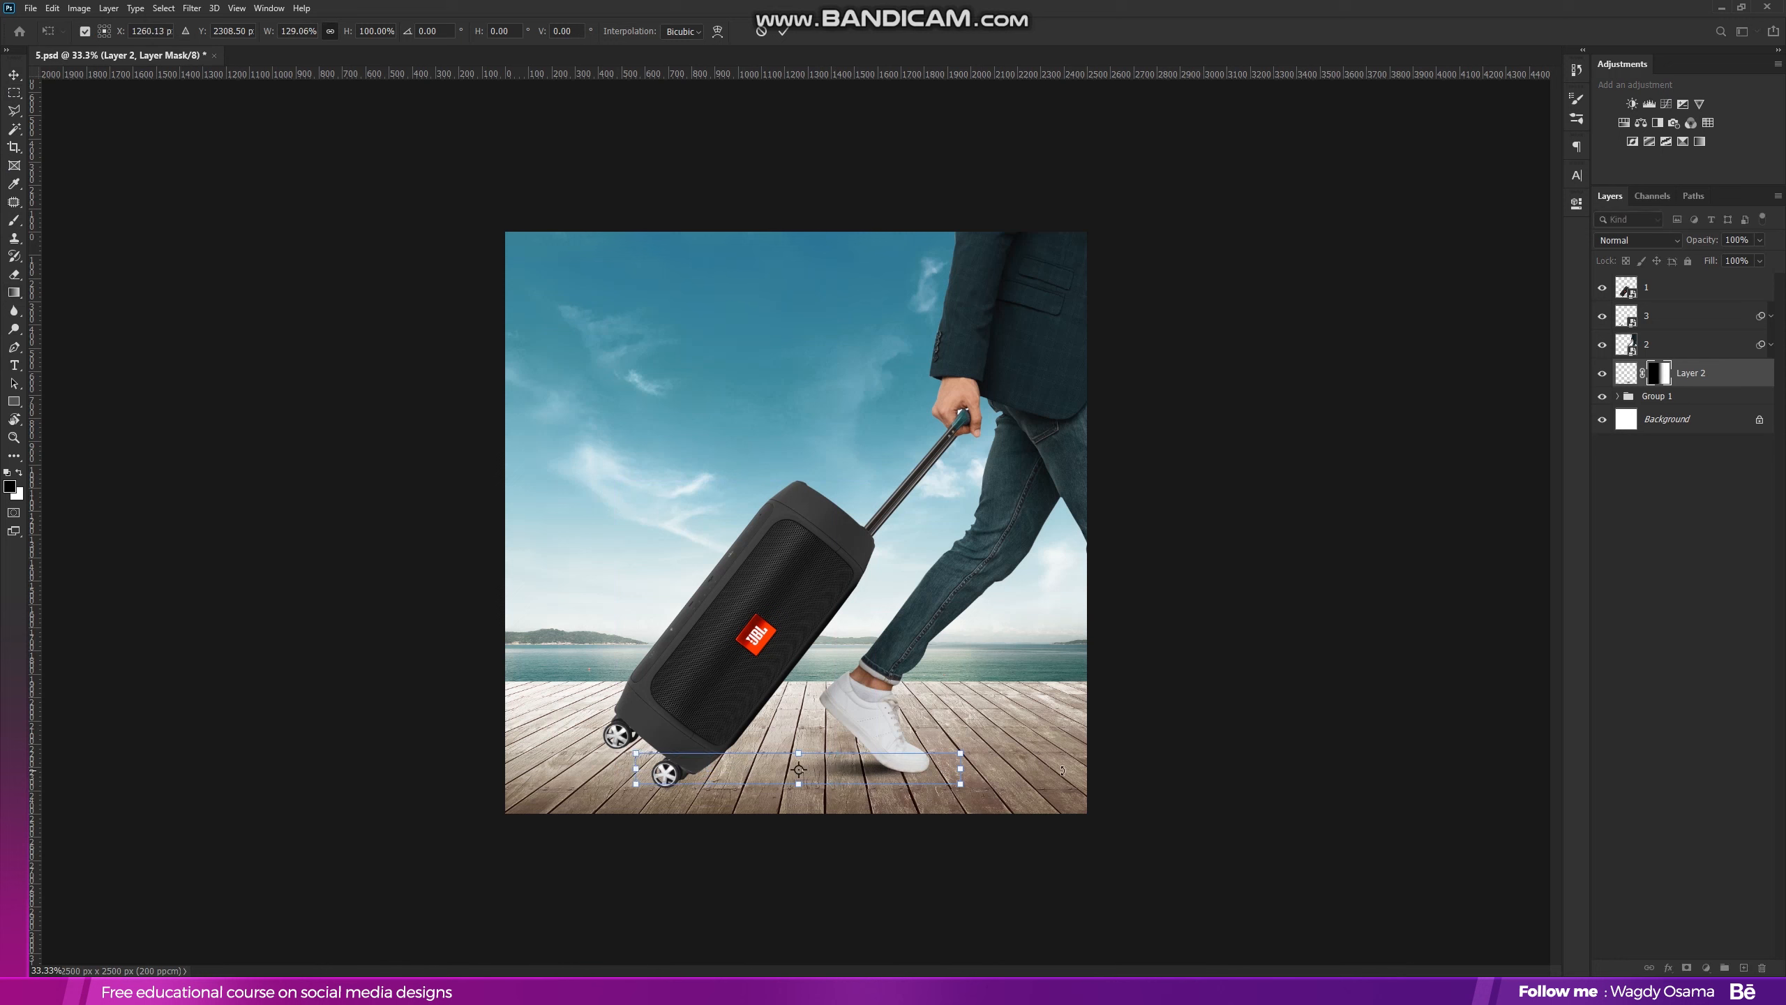
{"action": "mouse_move", "coordinate": [977, 778]}
{"action": "left_mouse_down"}
{"action": "mouse_move", "coordinate": [957, 780]}
{"action": "mouse_move", "coordinate": [978, 780]}
{"action": "left_mouse_up"}
{"action": "key", "text": "Return"}
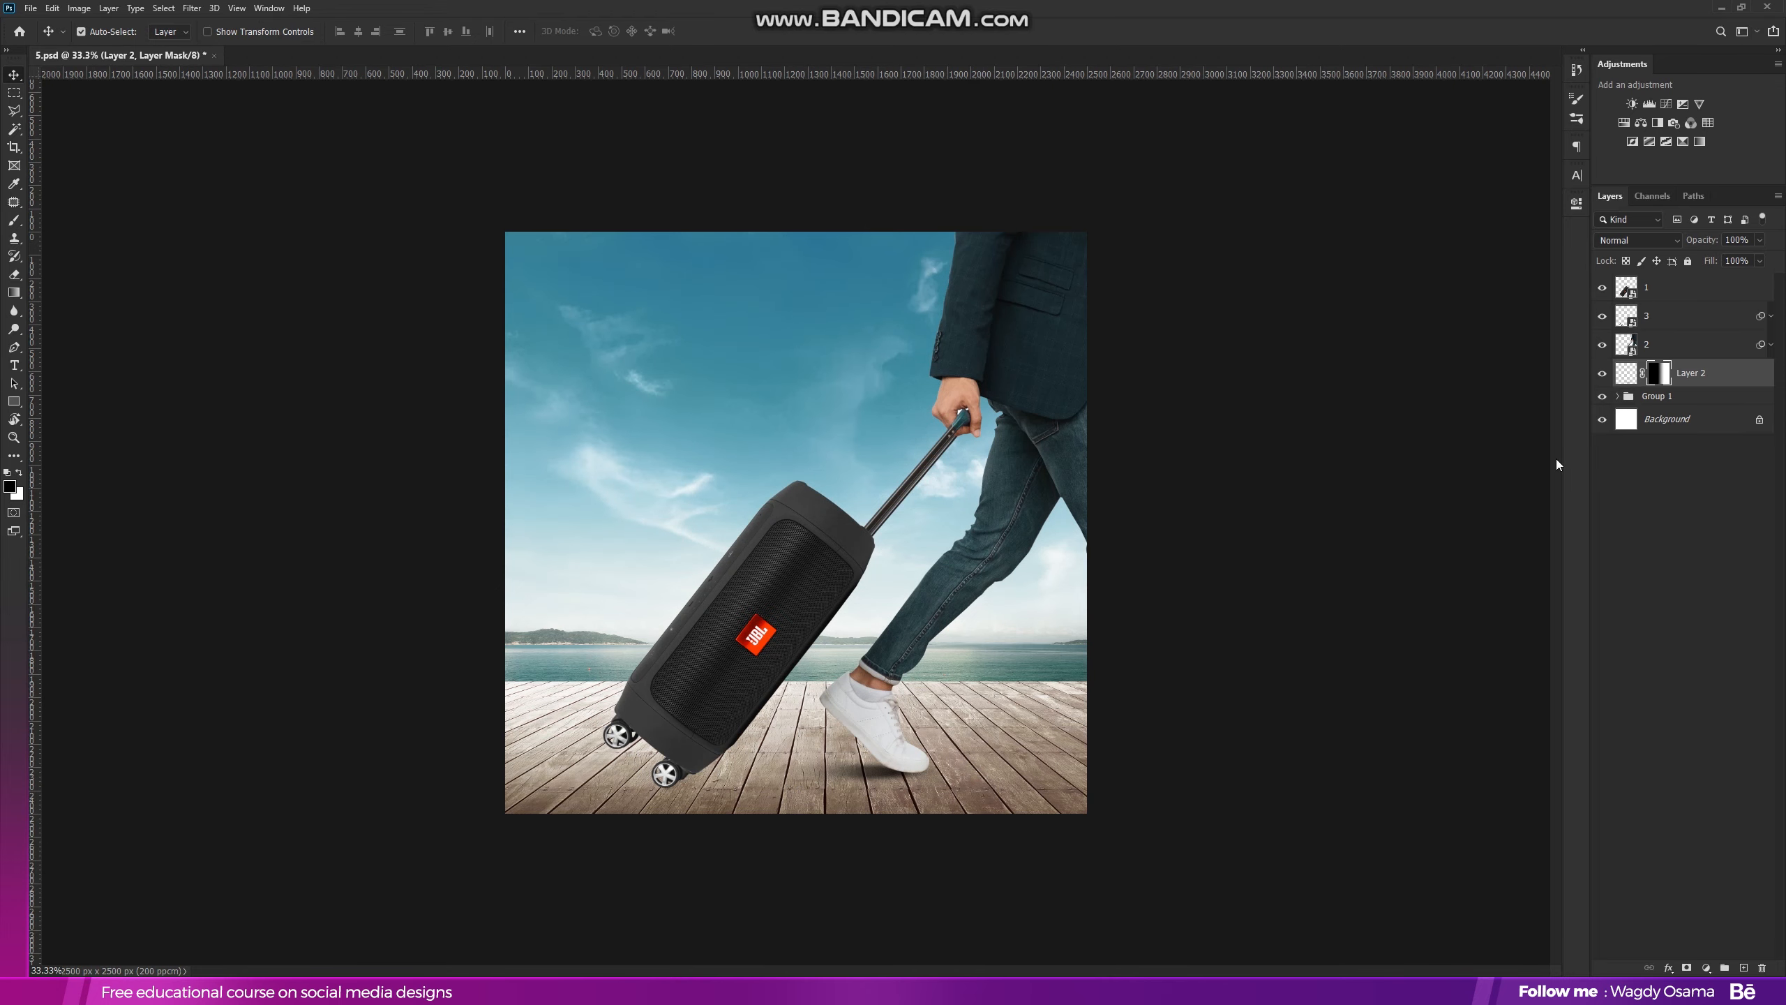
{"action": "key", "text": "ctrl+t"}
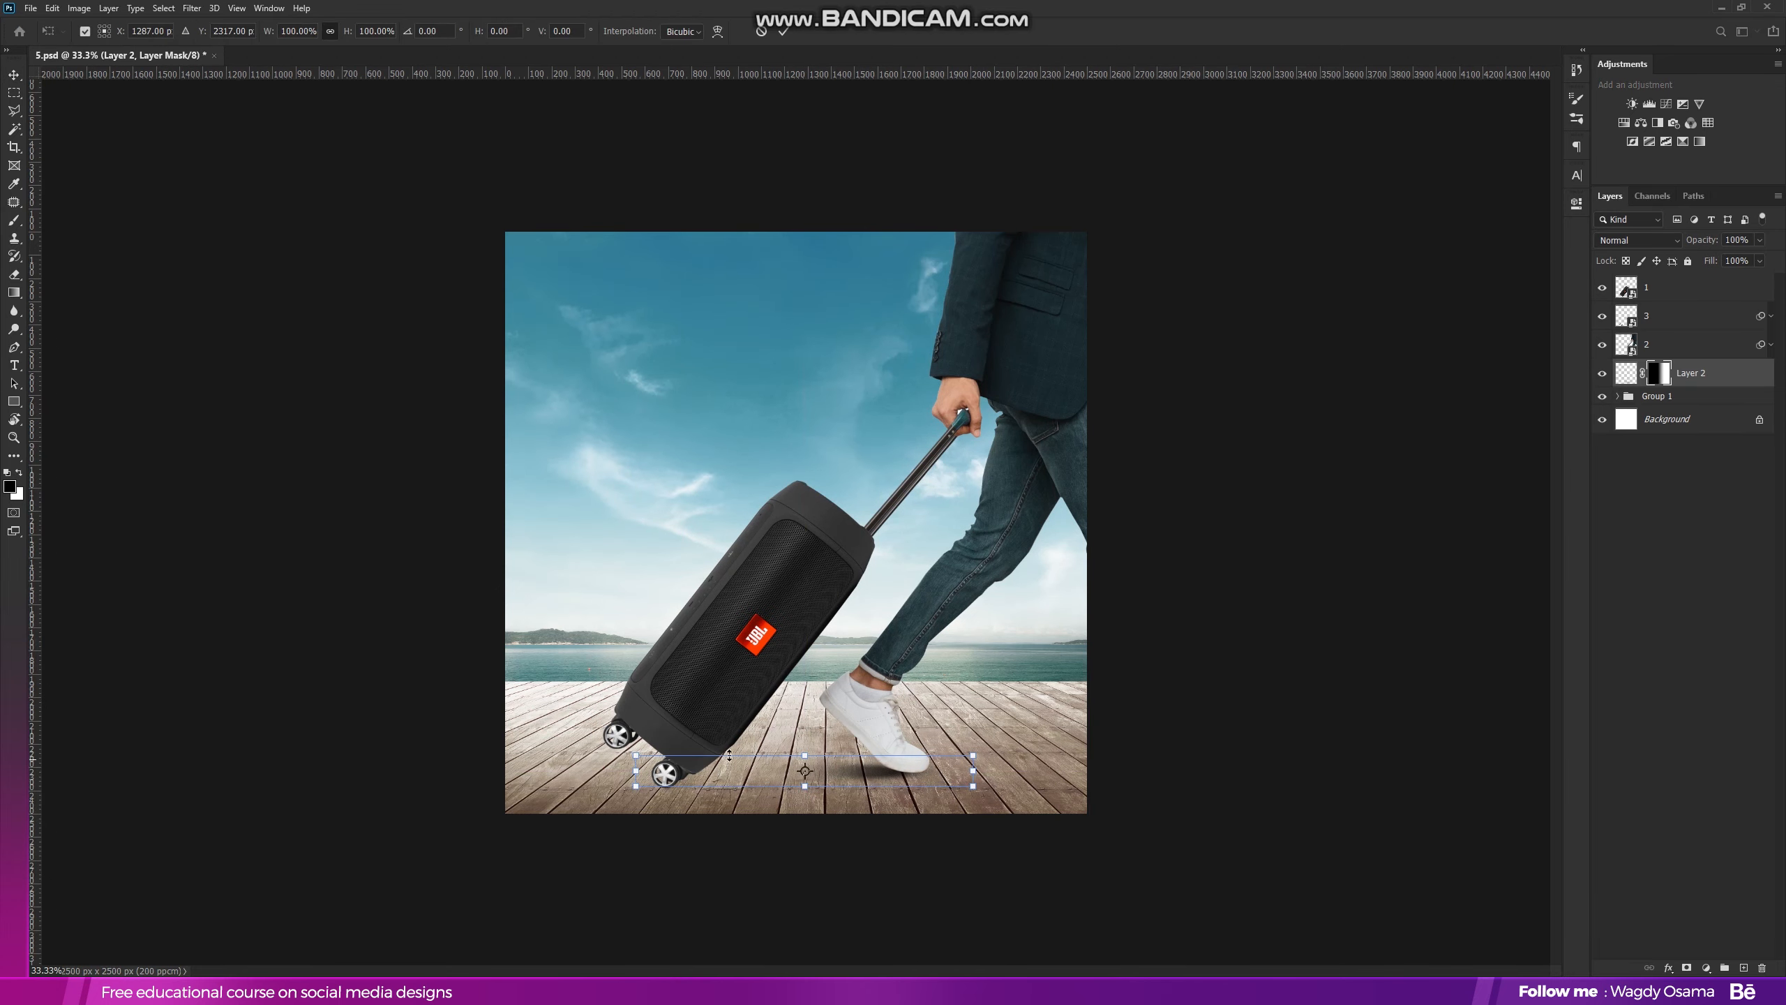
{"action": "left_click_drag", "start_coordinate": [635, 773], "coordinate": [709, 776]}
{"action": "left_click_drag", "start_coordinate": [909, 780], "coordinate": [903, 782]}
{"action": "key", "text": "Return"}
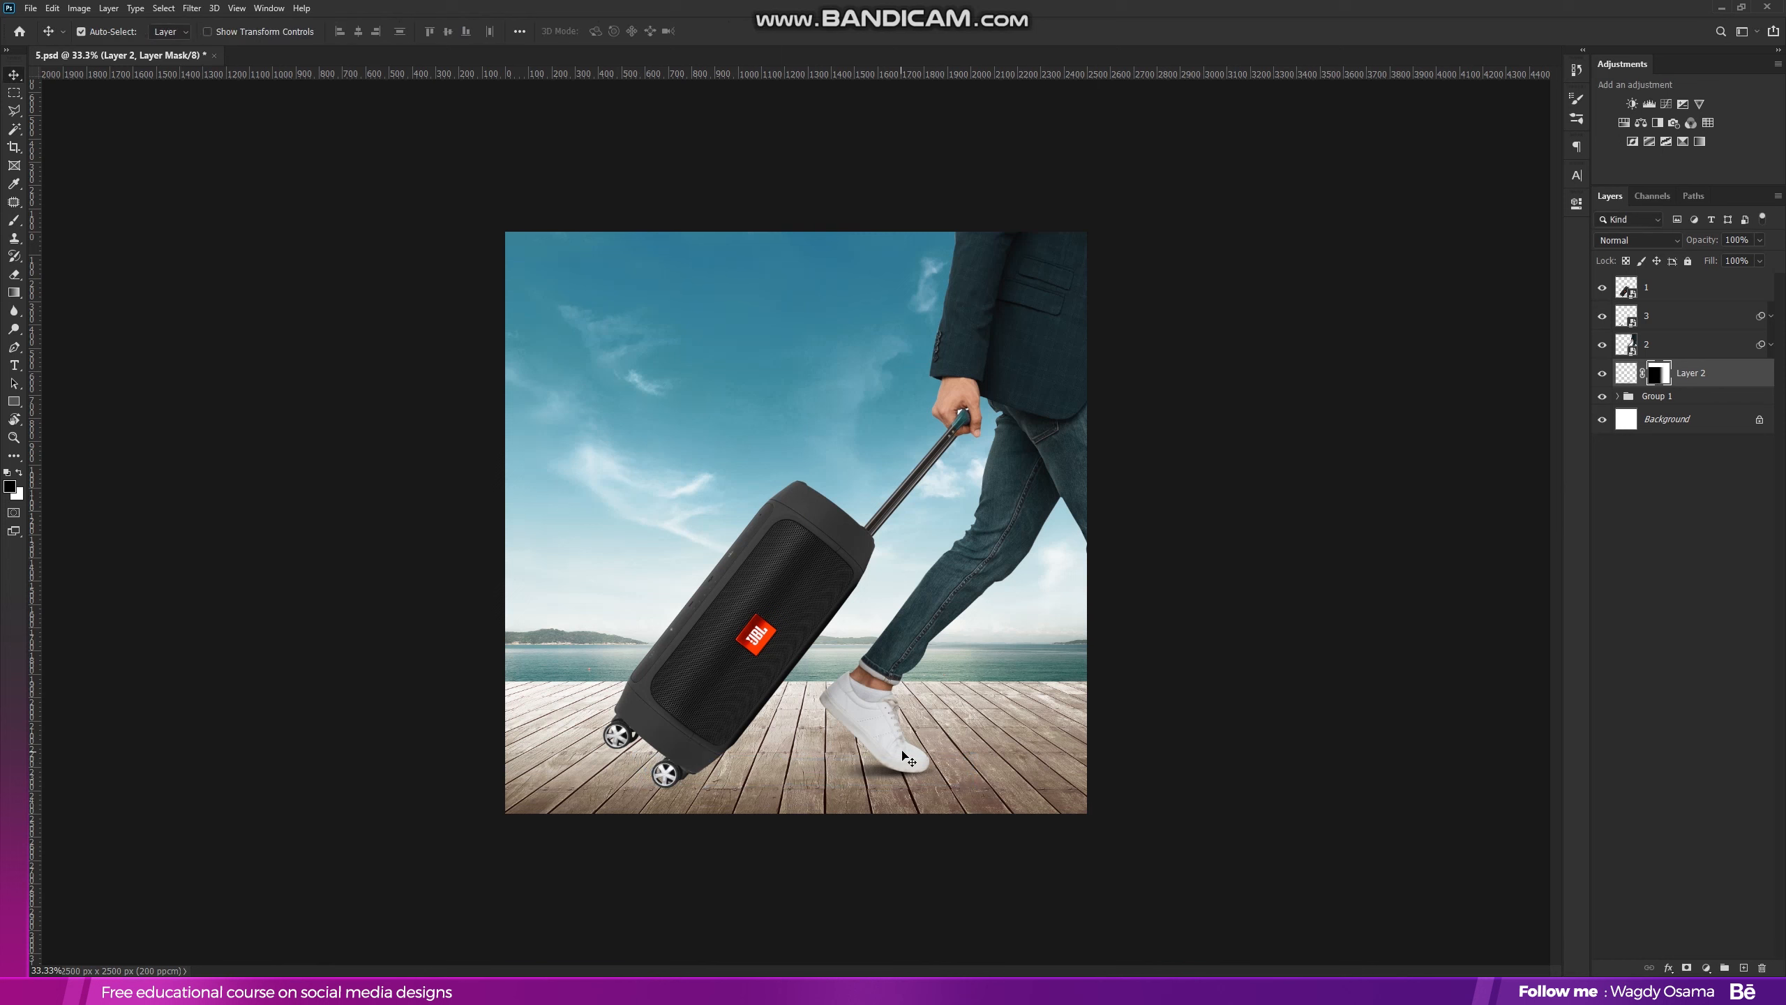
Give the man's layer 2 an Overlay Inner Shadow with 82% opacity, 17 px distance and 14 px size
{"action": "left_click", "coordinate": [1691, 344]}
{"action": "right_click", "coordinate": [1694, 339]}
{"action": "left_click", "coordinate": [1688, 345]}
{"action": "left_click", "coordinate": [1244, 308]}
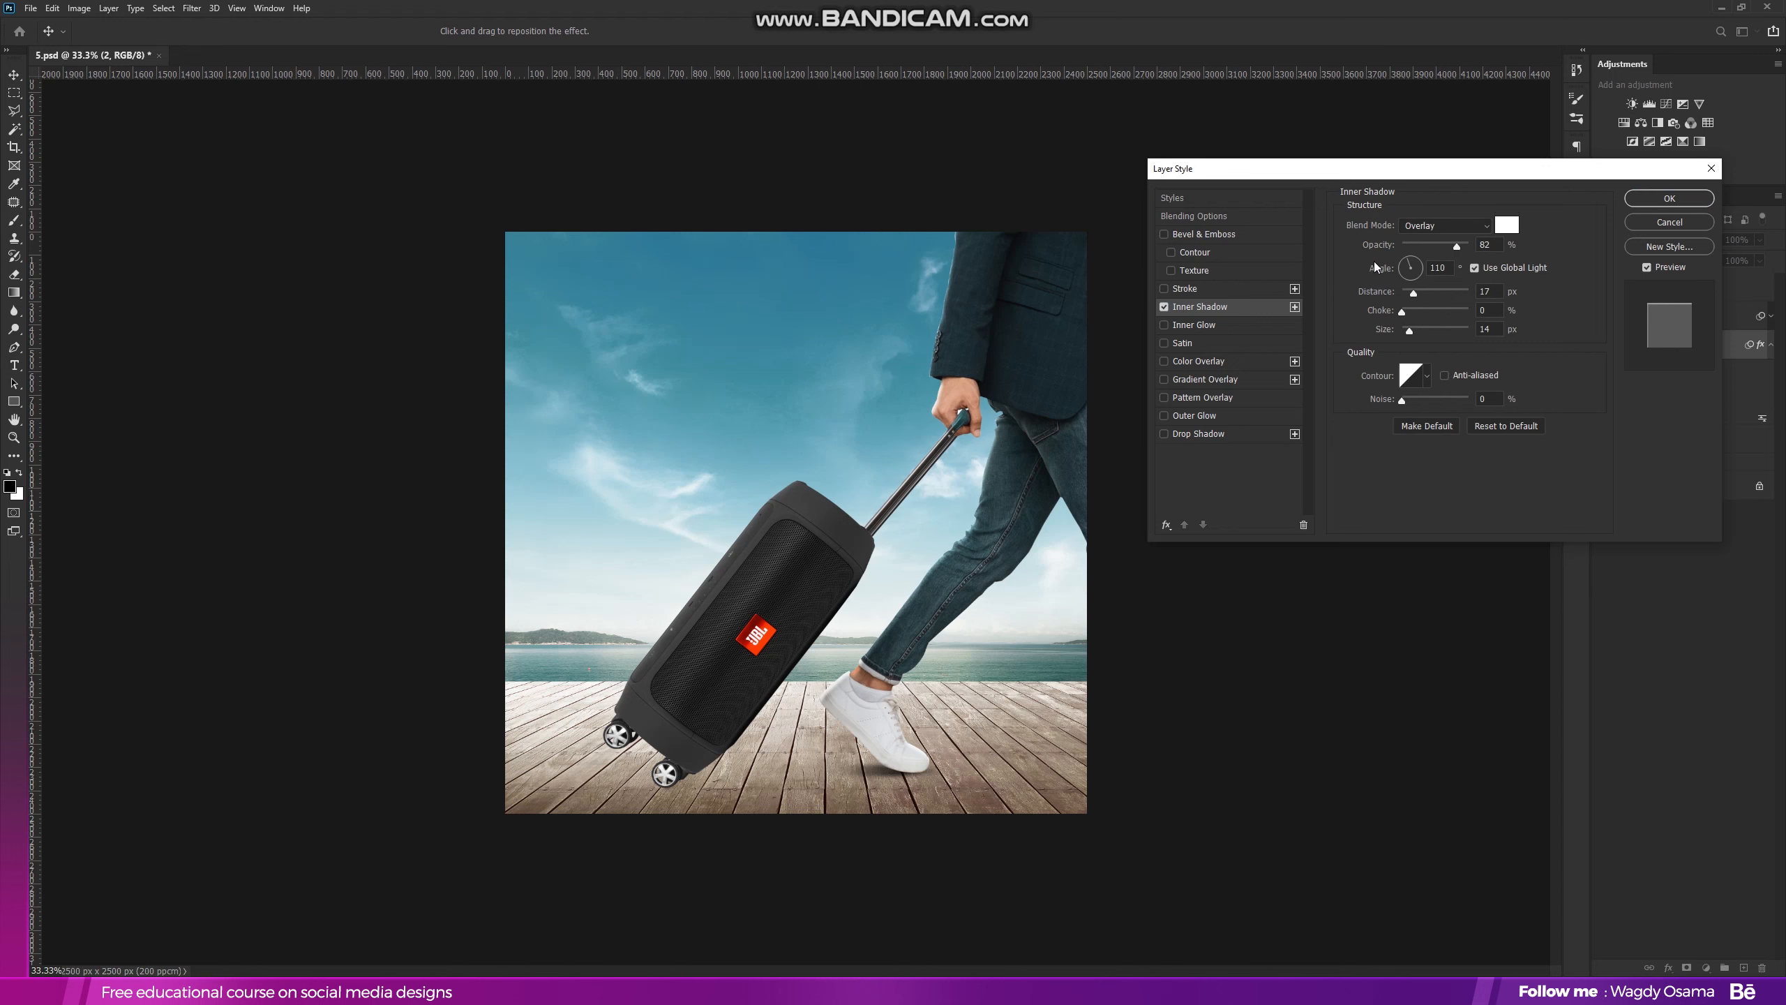
{"action": "left_click", "coordinate": [1642, 200]}
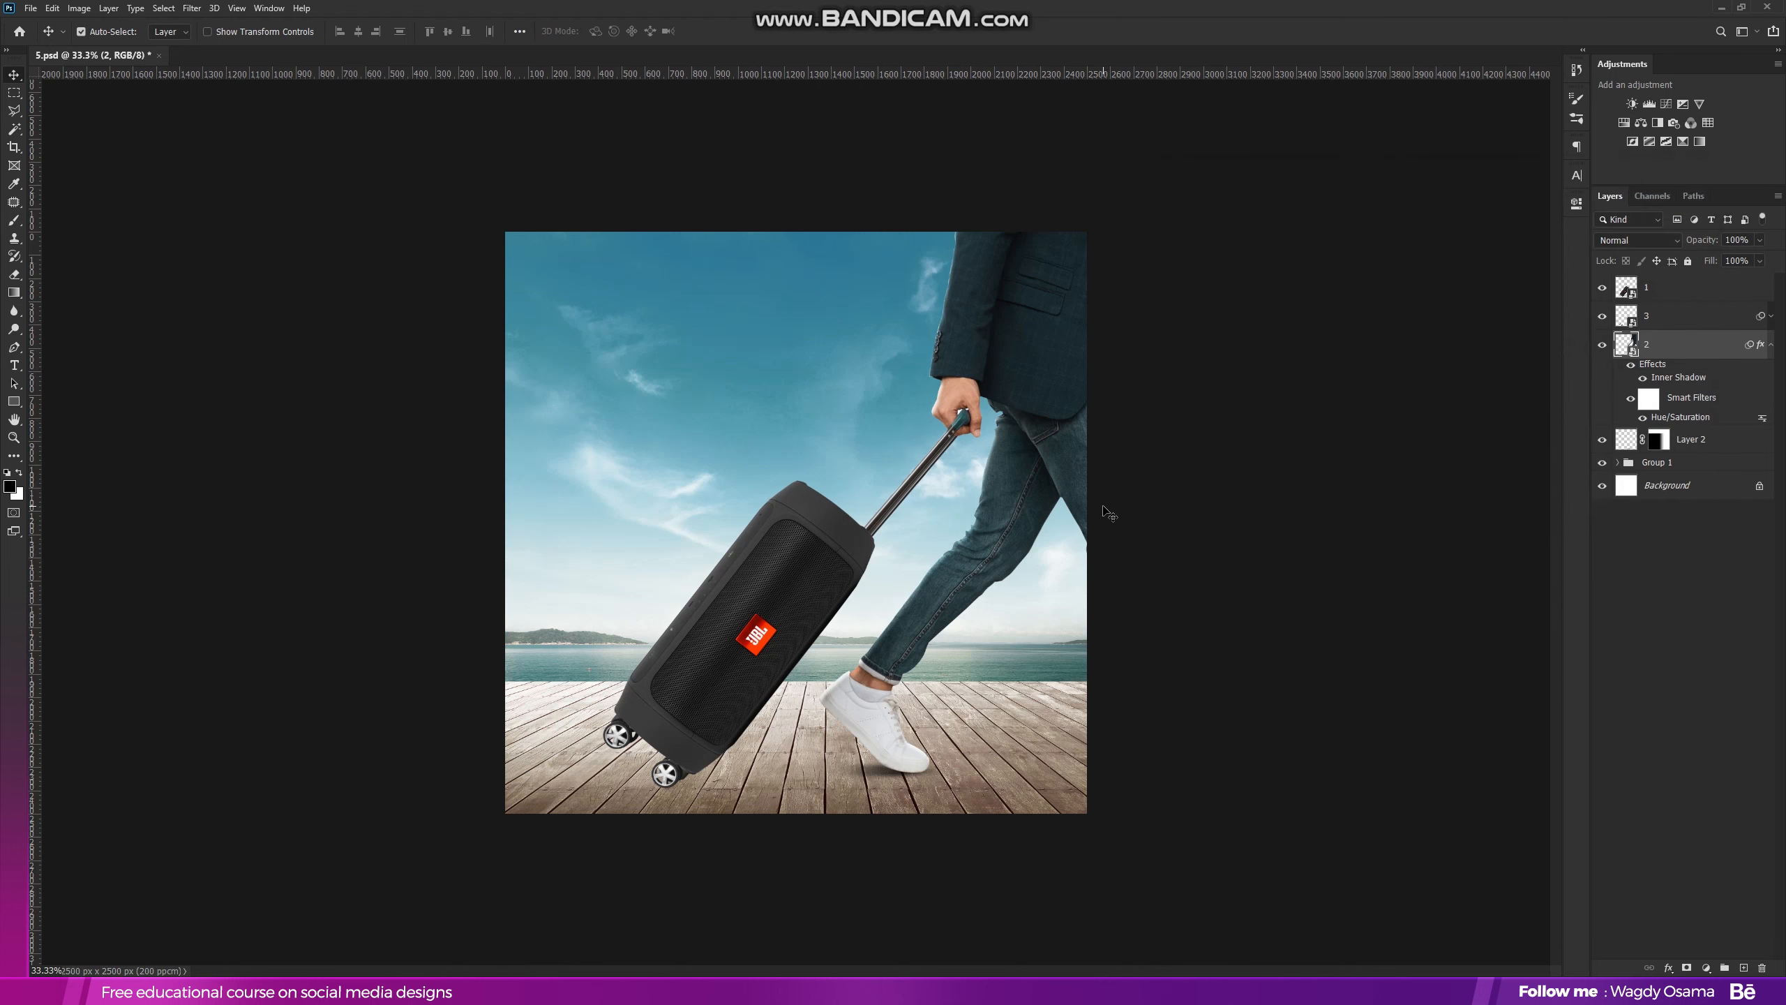
Add an Overlay Inner Shadow to the speaker's layer 1 with a higher opacity, 17 px distance and 14 px size
{"action": "left_click", "coordinate": [789, 588]}
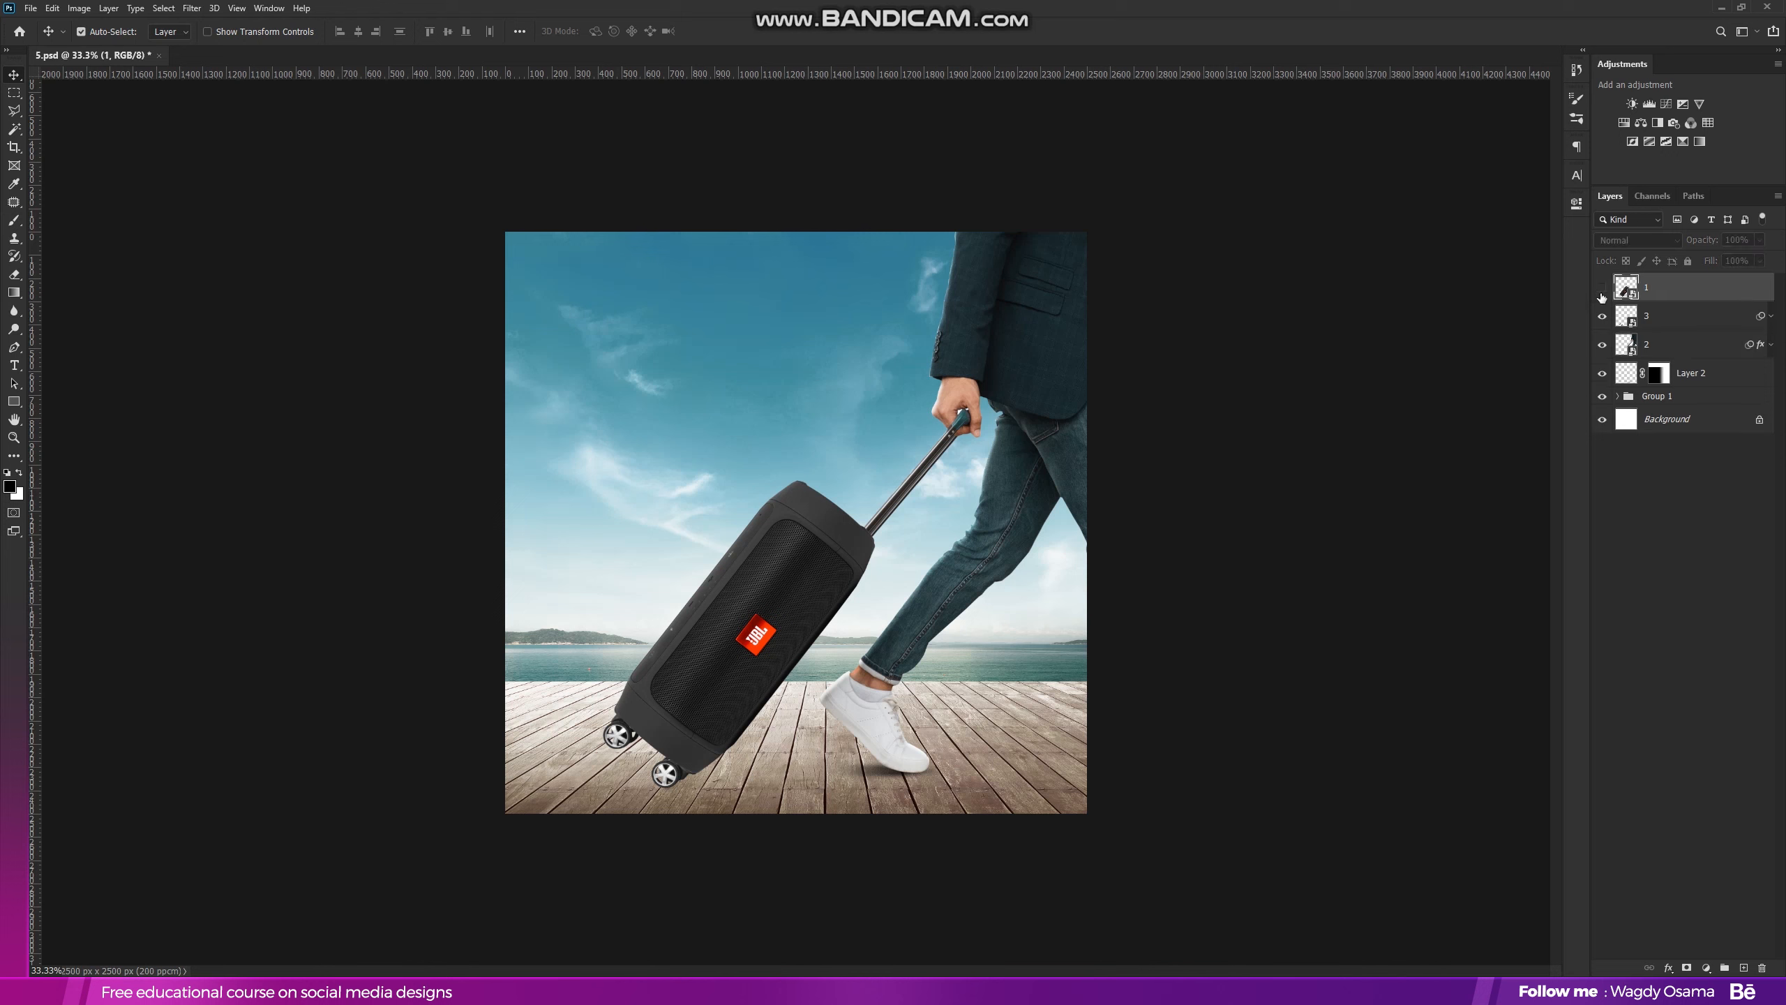
{"action": "right_click", "coordinate": [1660, 292]}
{"action": "left_click", "coordinate": [1666, 302]}
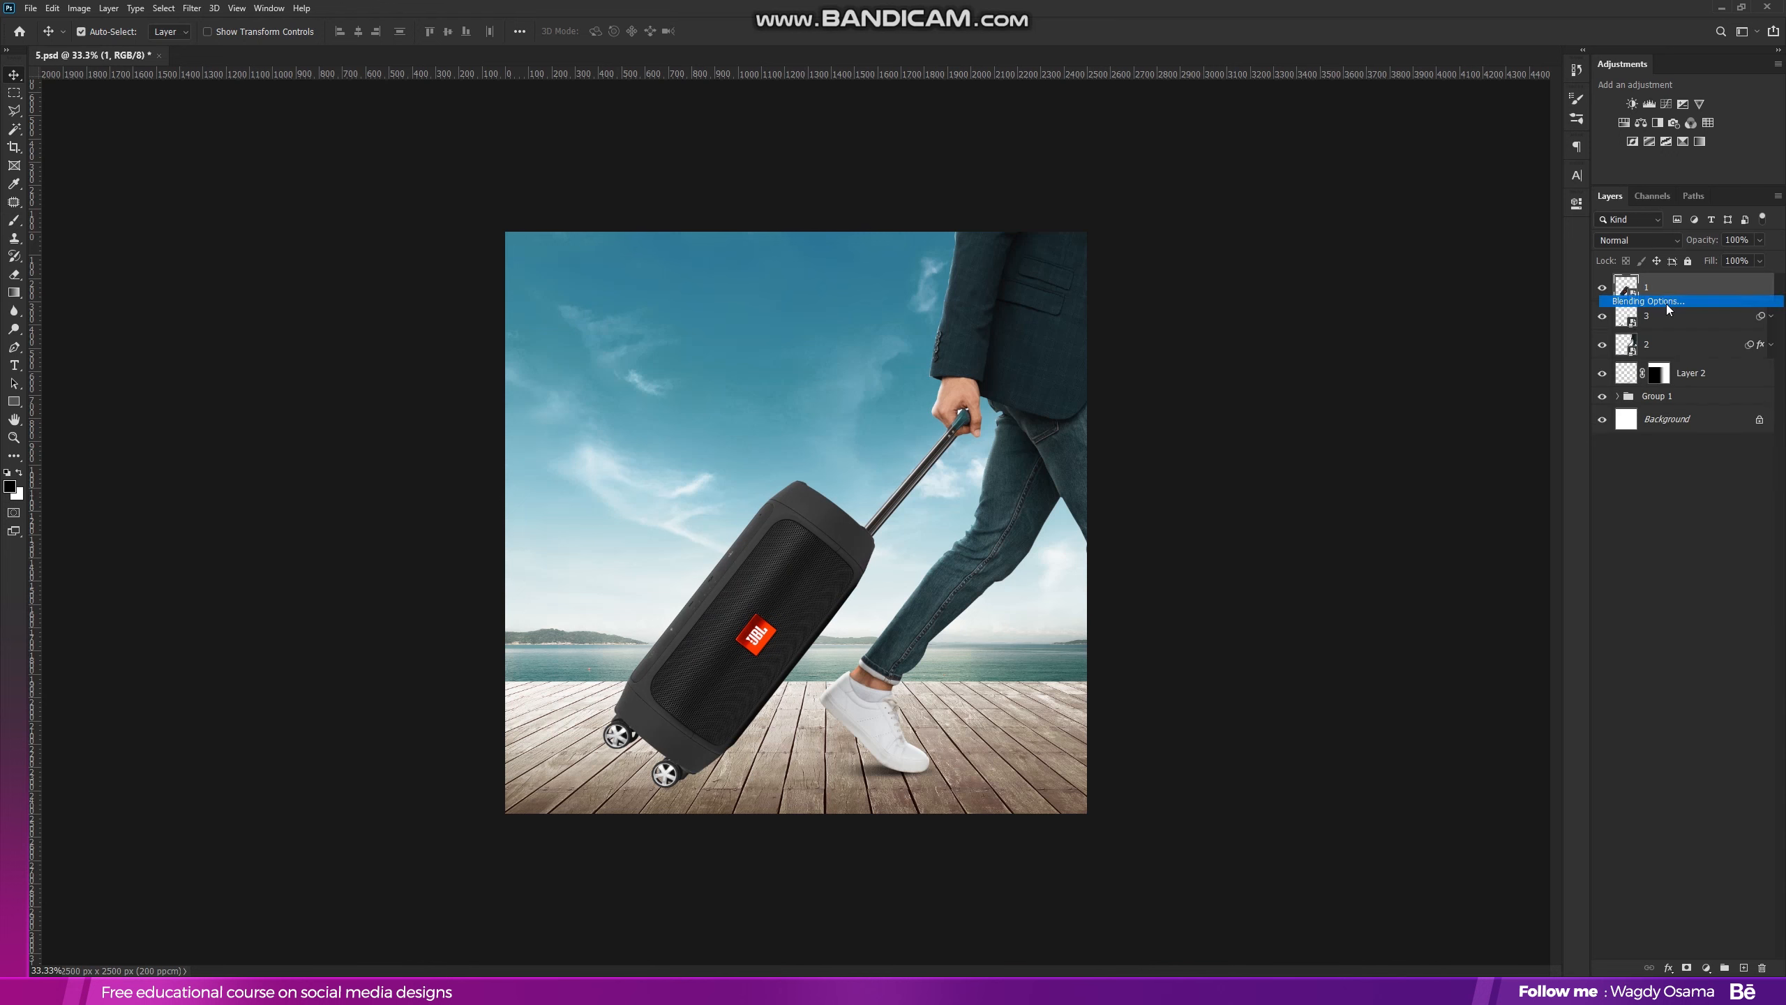
{"action": "left_click", "coordinate": [1217, 308]}
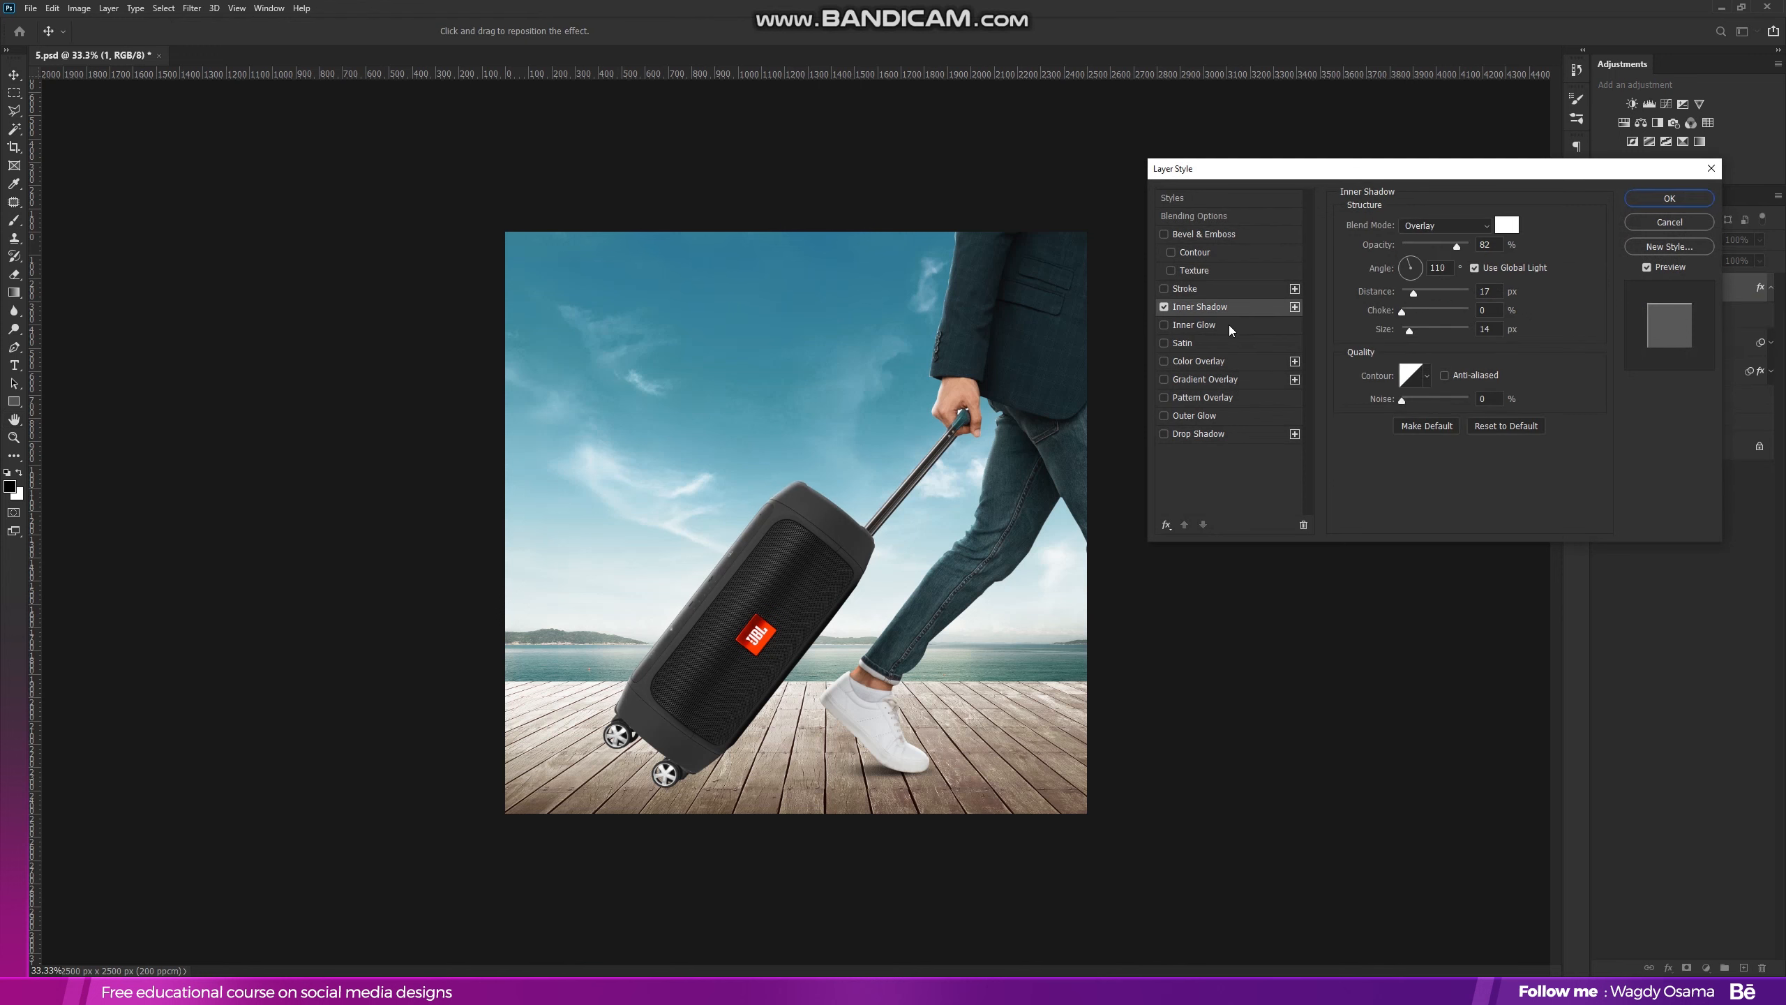
{"action": "left_click_drag", "start_coordinate": [1452, 249], "coordinate": [1485, 248]}
{"action": "left_click", "coordinate": [1644, 201]}
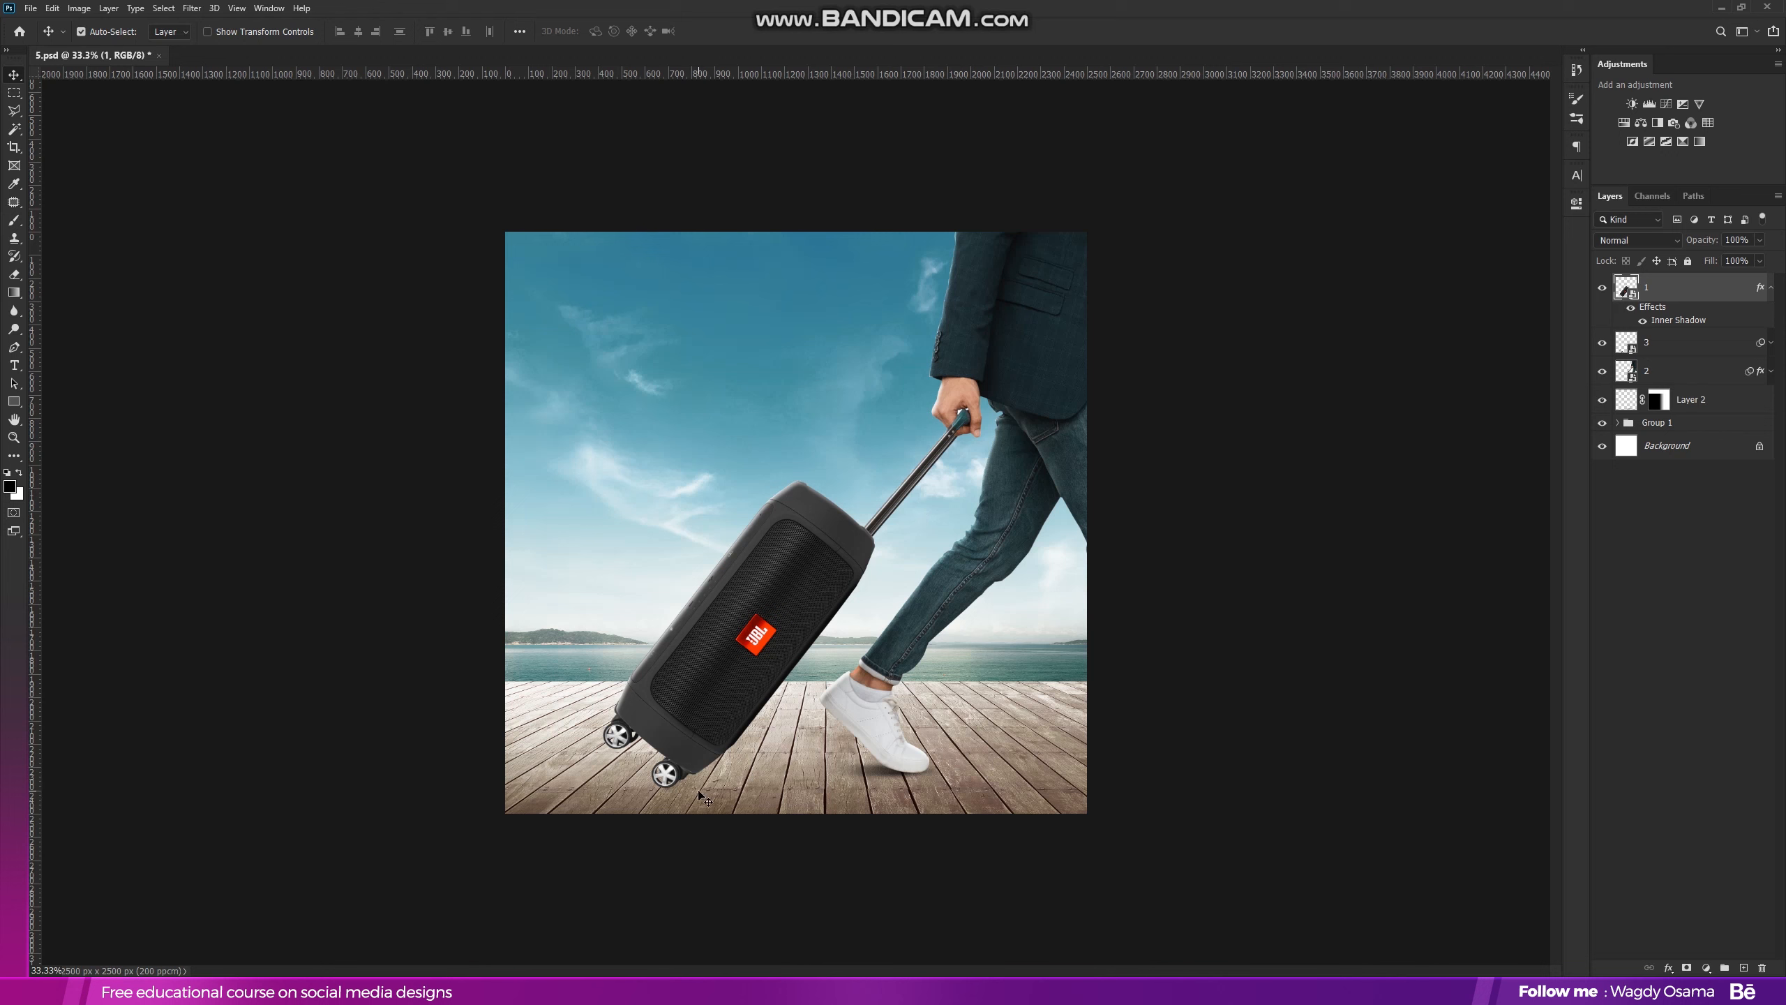
{"action": "left_click", "coordinate": [1772, 288]}
Add a new layer above layer 2 and dab a soft black spot in the sky with a 488 px brush
{"action": "left_click", "coordinate": [1678, 352]}
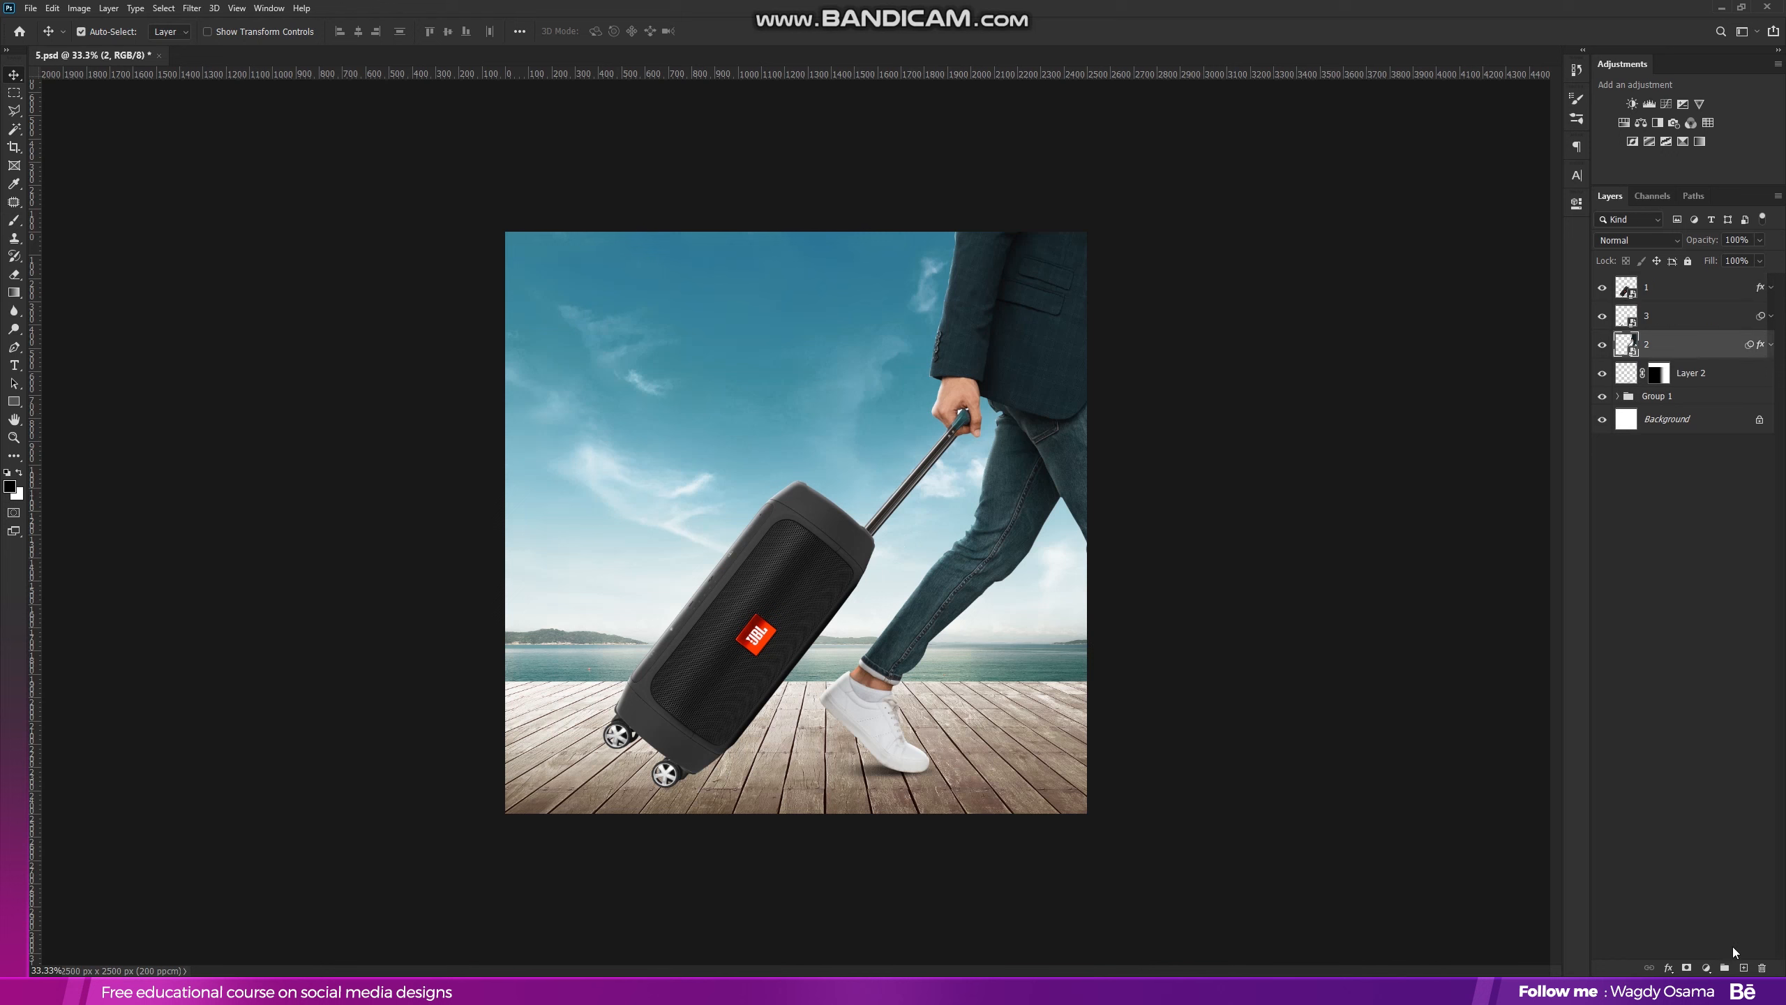
{"action": "left_click", "coordinate": [1744, 968]}
{"action": "key", "text": "b"}
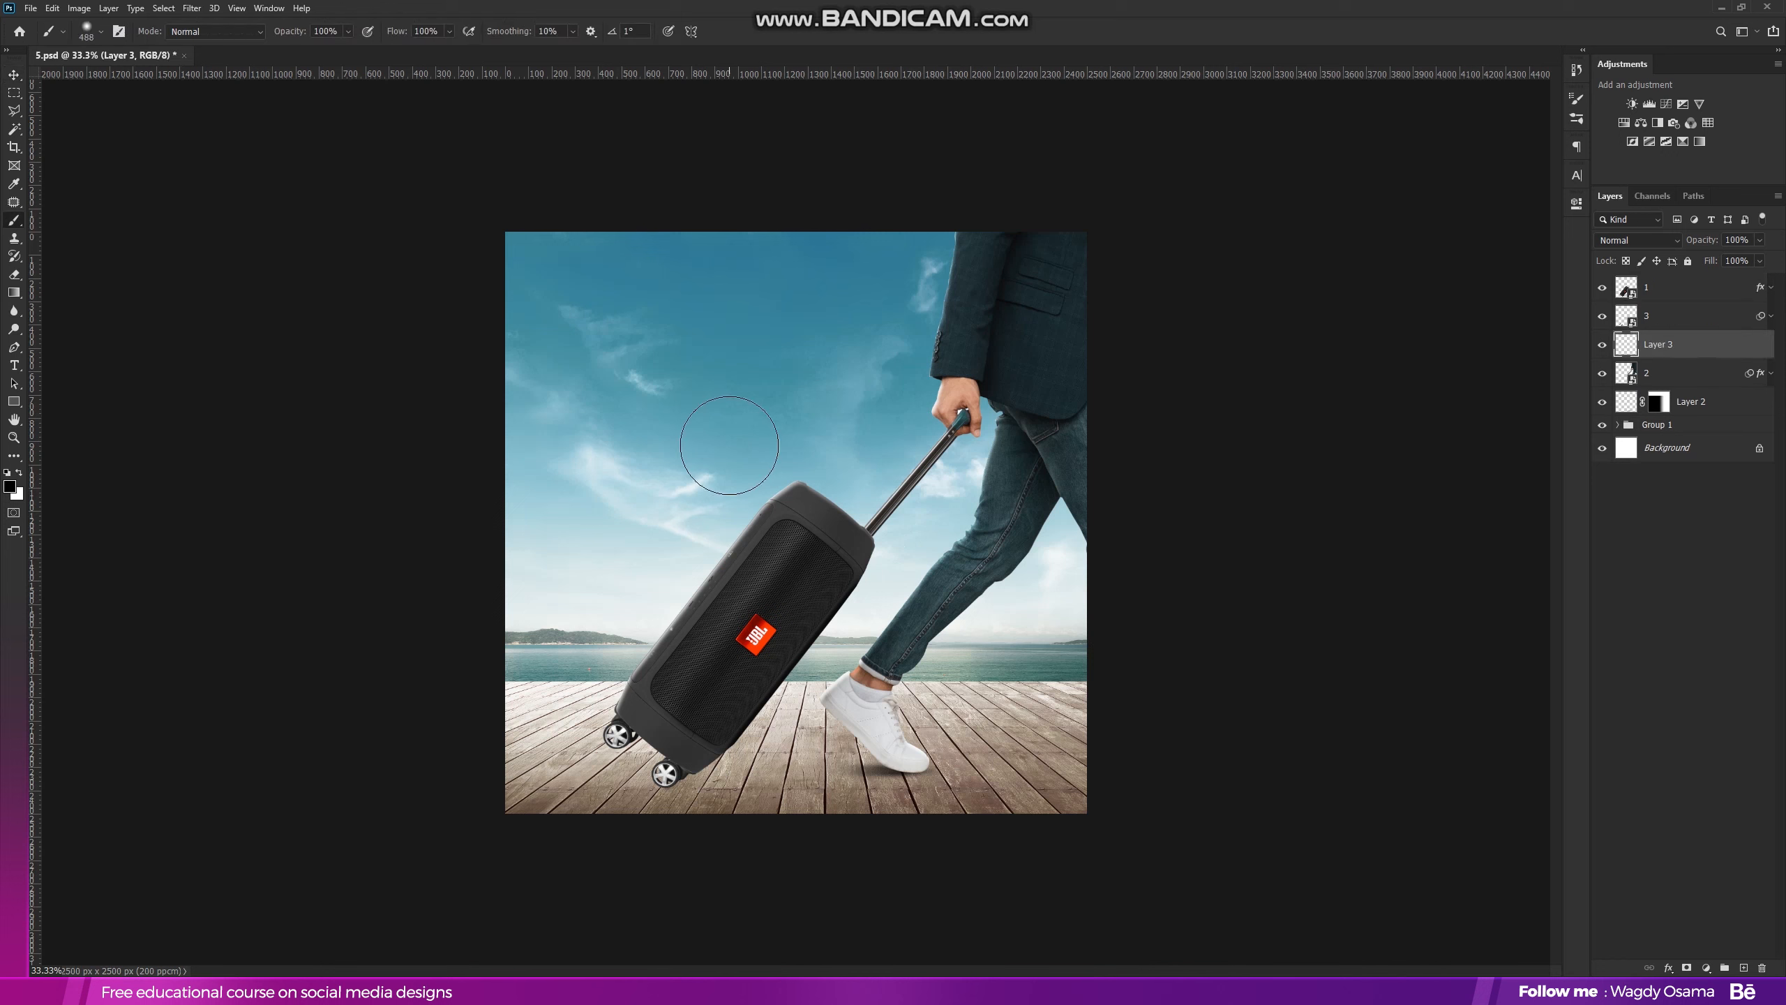
{"action": "left_click", "coordinate": [723, 422]}
Warp the black spot on Layer 3, pulling its left side inward into a narrower shape
{"action": "left_click", "coordinate": [15, 76]}
{"action": "key", "text": "ctrl+t"}
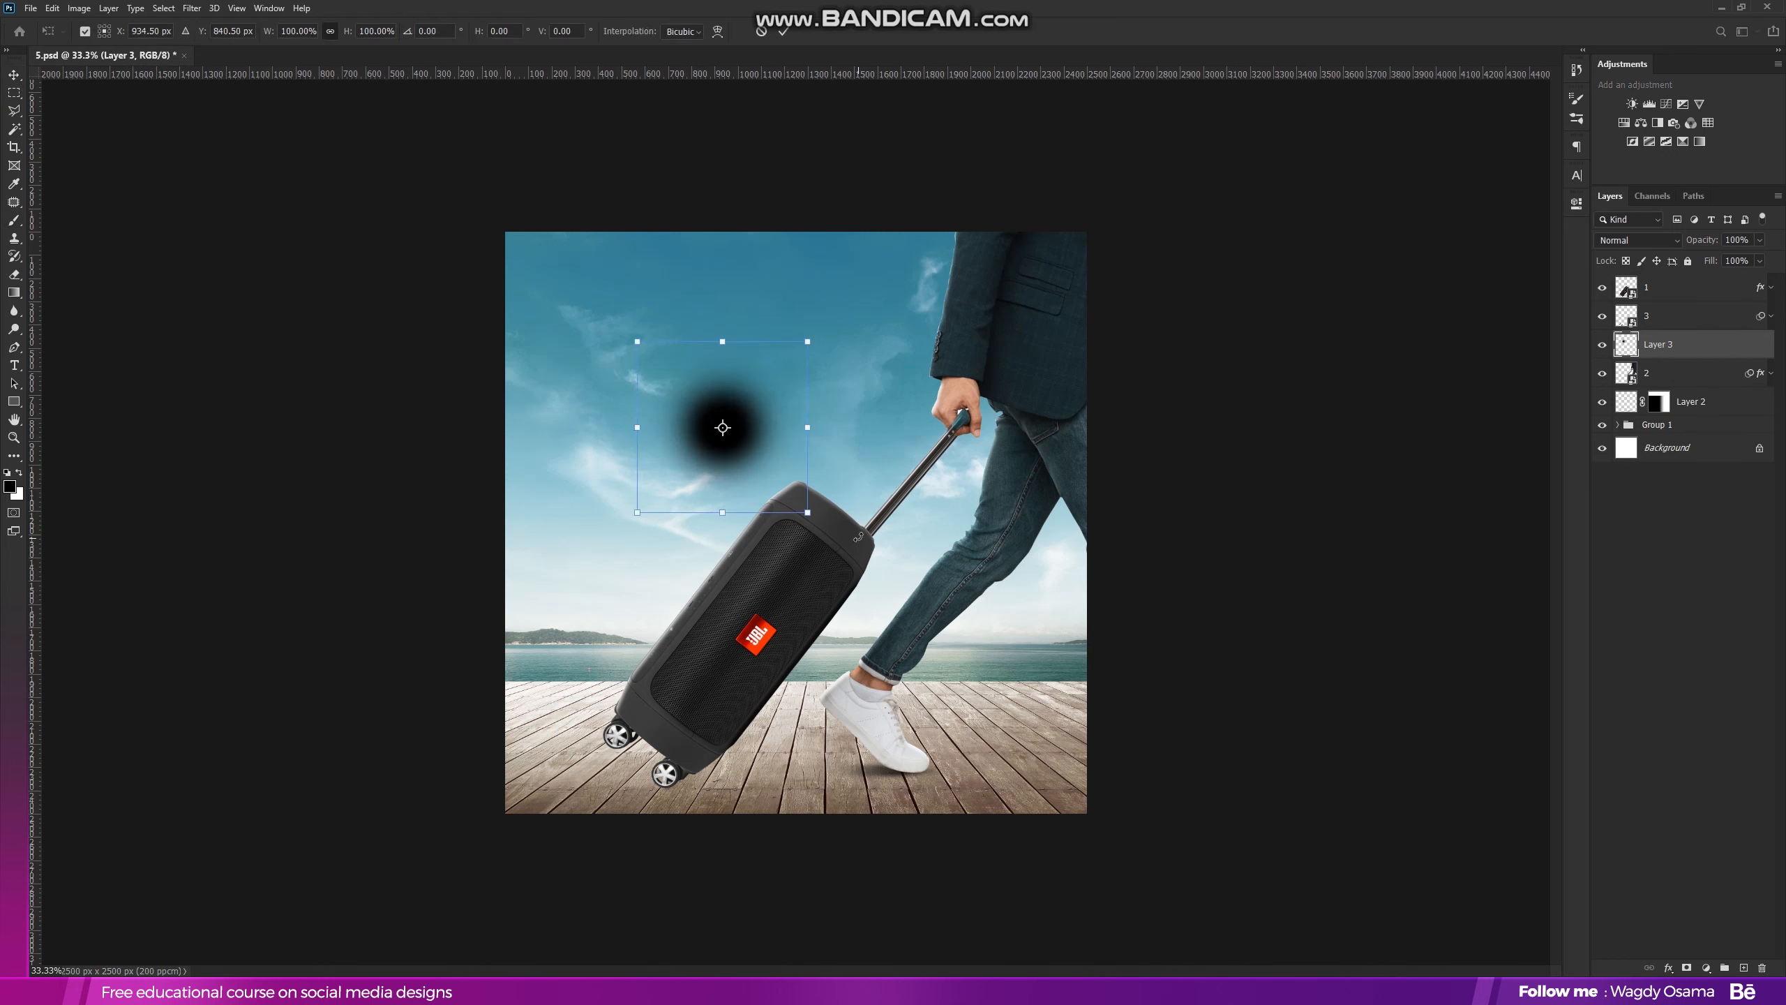
{"action": "right_click", "coordinate": [723, 428]}
{"action": "left_click", "coordinate": [774, 527]}
{"action": "left_click_drag", "start_coordinate": [711, 430], "coordinate": [748, 432]}
{"action": "key", "text": "Return"}
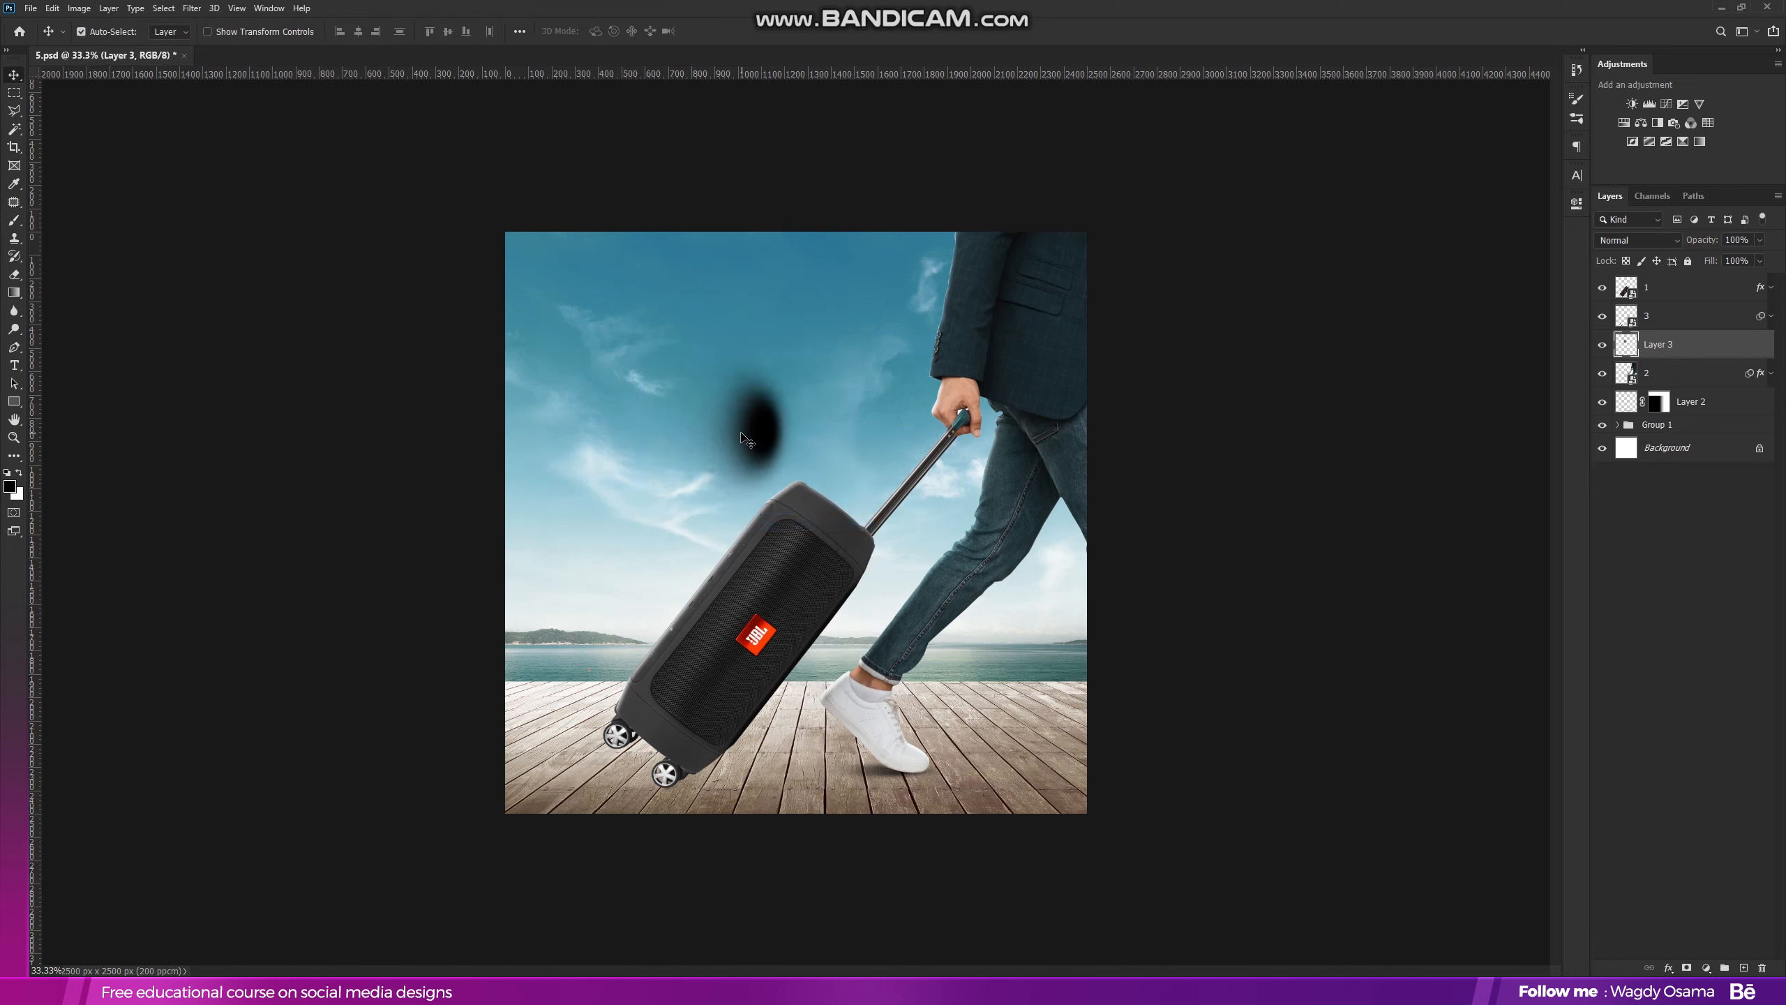
Flatten the warped spot on Layer 3 and place it beneath the suitcase's front wheel as a shadow
{"action": "key", "text": "ctrl+t"}
{"action": "left_click_drag", "start_coordinate": [747, 340], "coordinate": [663, 784]}
{"action": "key", "text": "Return"}
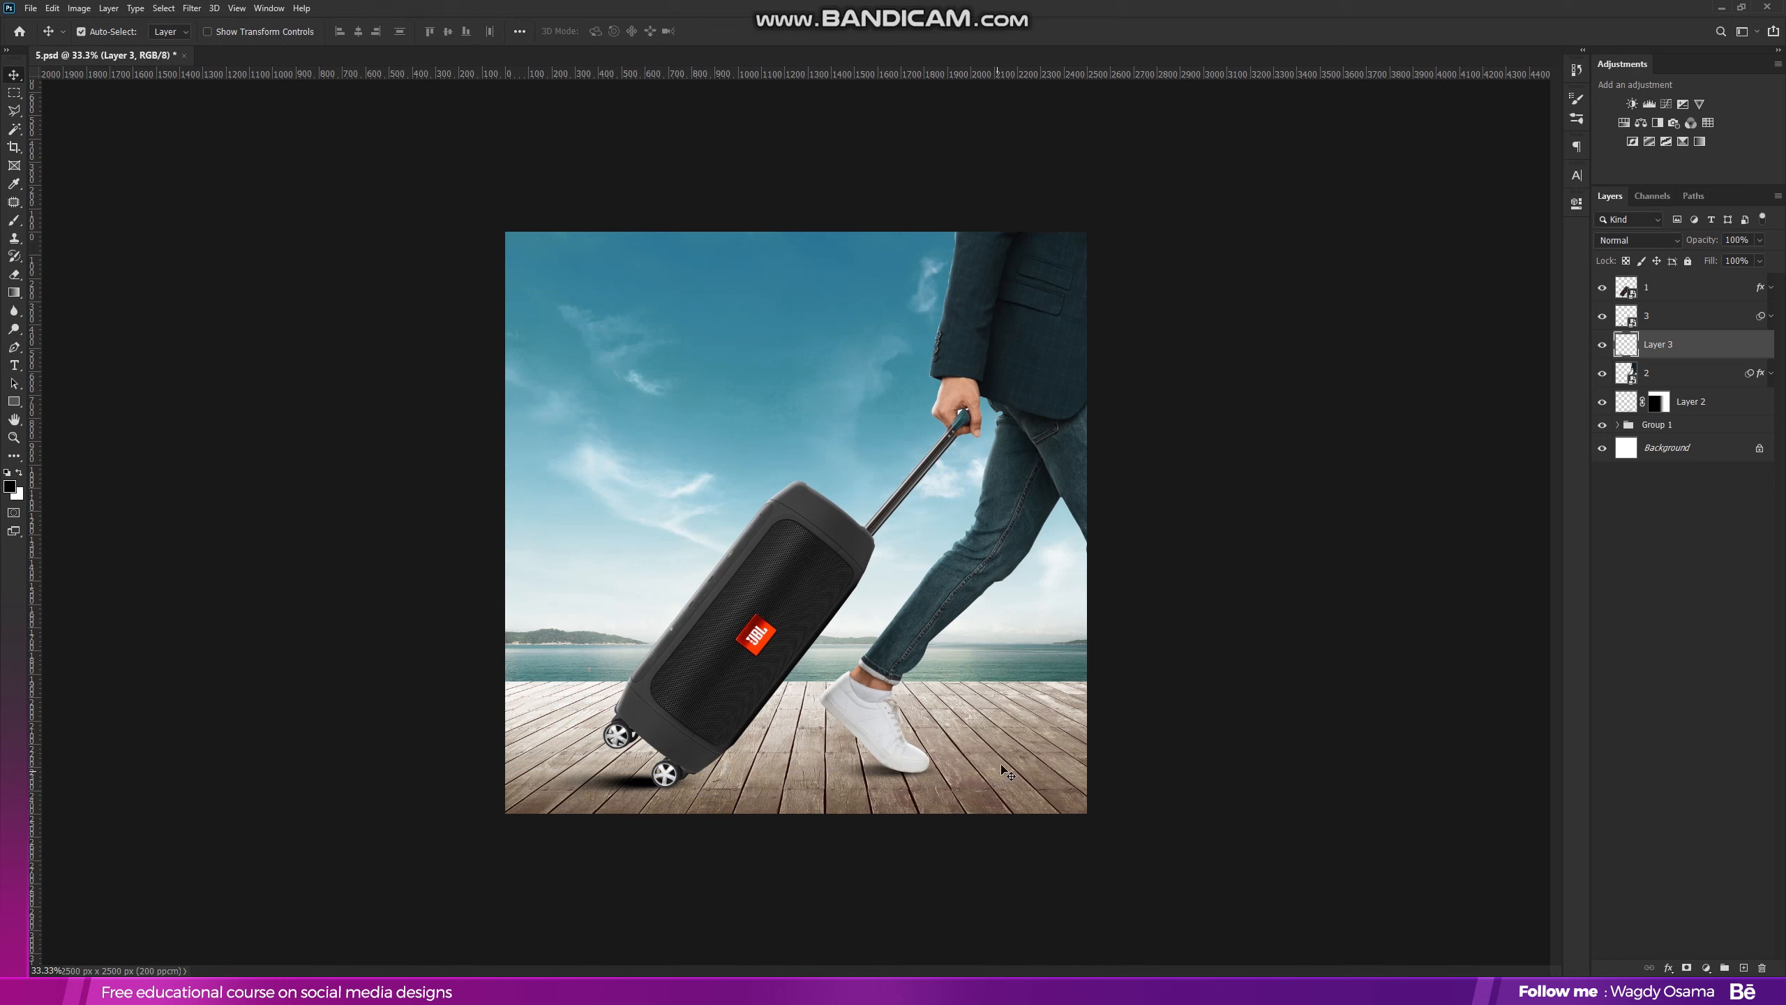
Add a layer mask to Layer 3 and fade the wheel shadow's left end with a black linear gradient at 52% opacity
{"action": "left_click", "coordinate": [1686, 967]}
{"action": "left_click", "coordinate": [14, 292]}
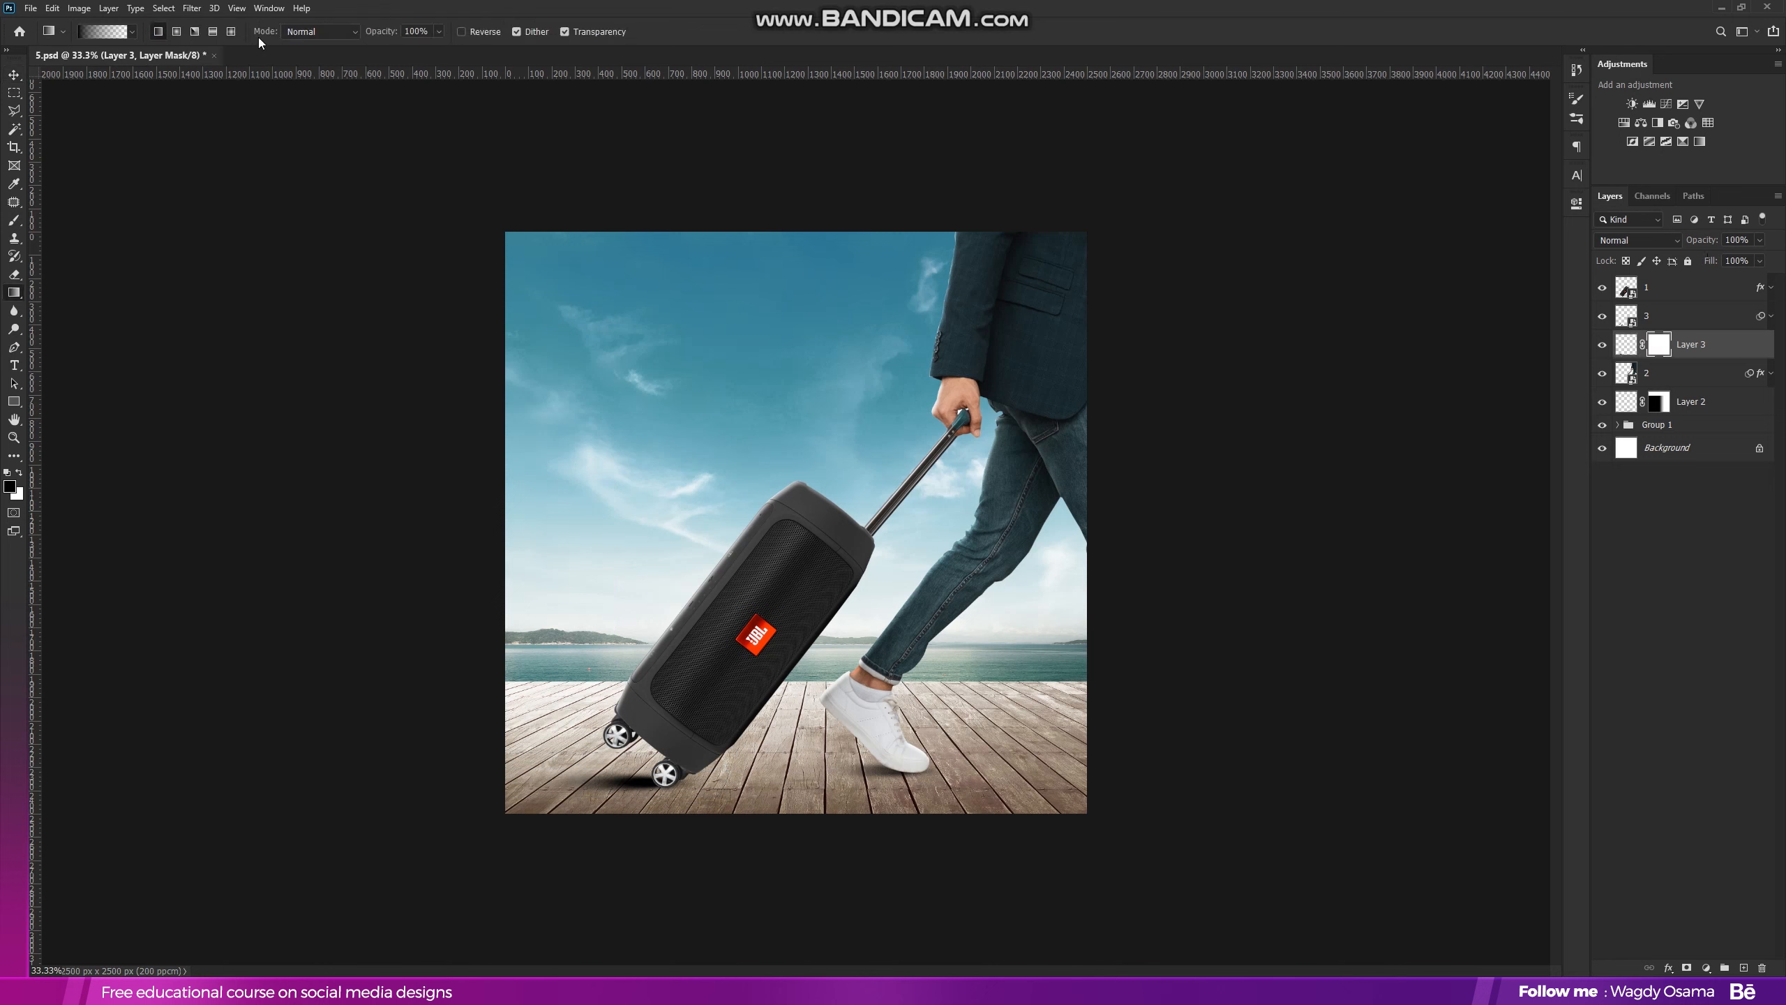
{"action": "key", "text": "5"}
{"action": "key", "text": "2"}
{"action": "left_click_drag", "start_coordinate": [709, 771], "coordinate": [696, 769]}
{"action": "key", "text": "ctrl+z"}
{"action": "left_click_drag", "start_coordinate": [582, 782], "coordinate": [658, 782]}
Readjust the wheel shadow with a free transform and set Layer 3's opacity to 92%
{"action": "key", "text": "v"}
{"action": "key", "text": "ctrl+t"}
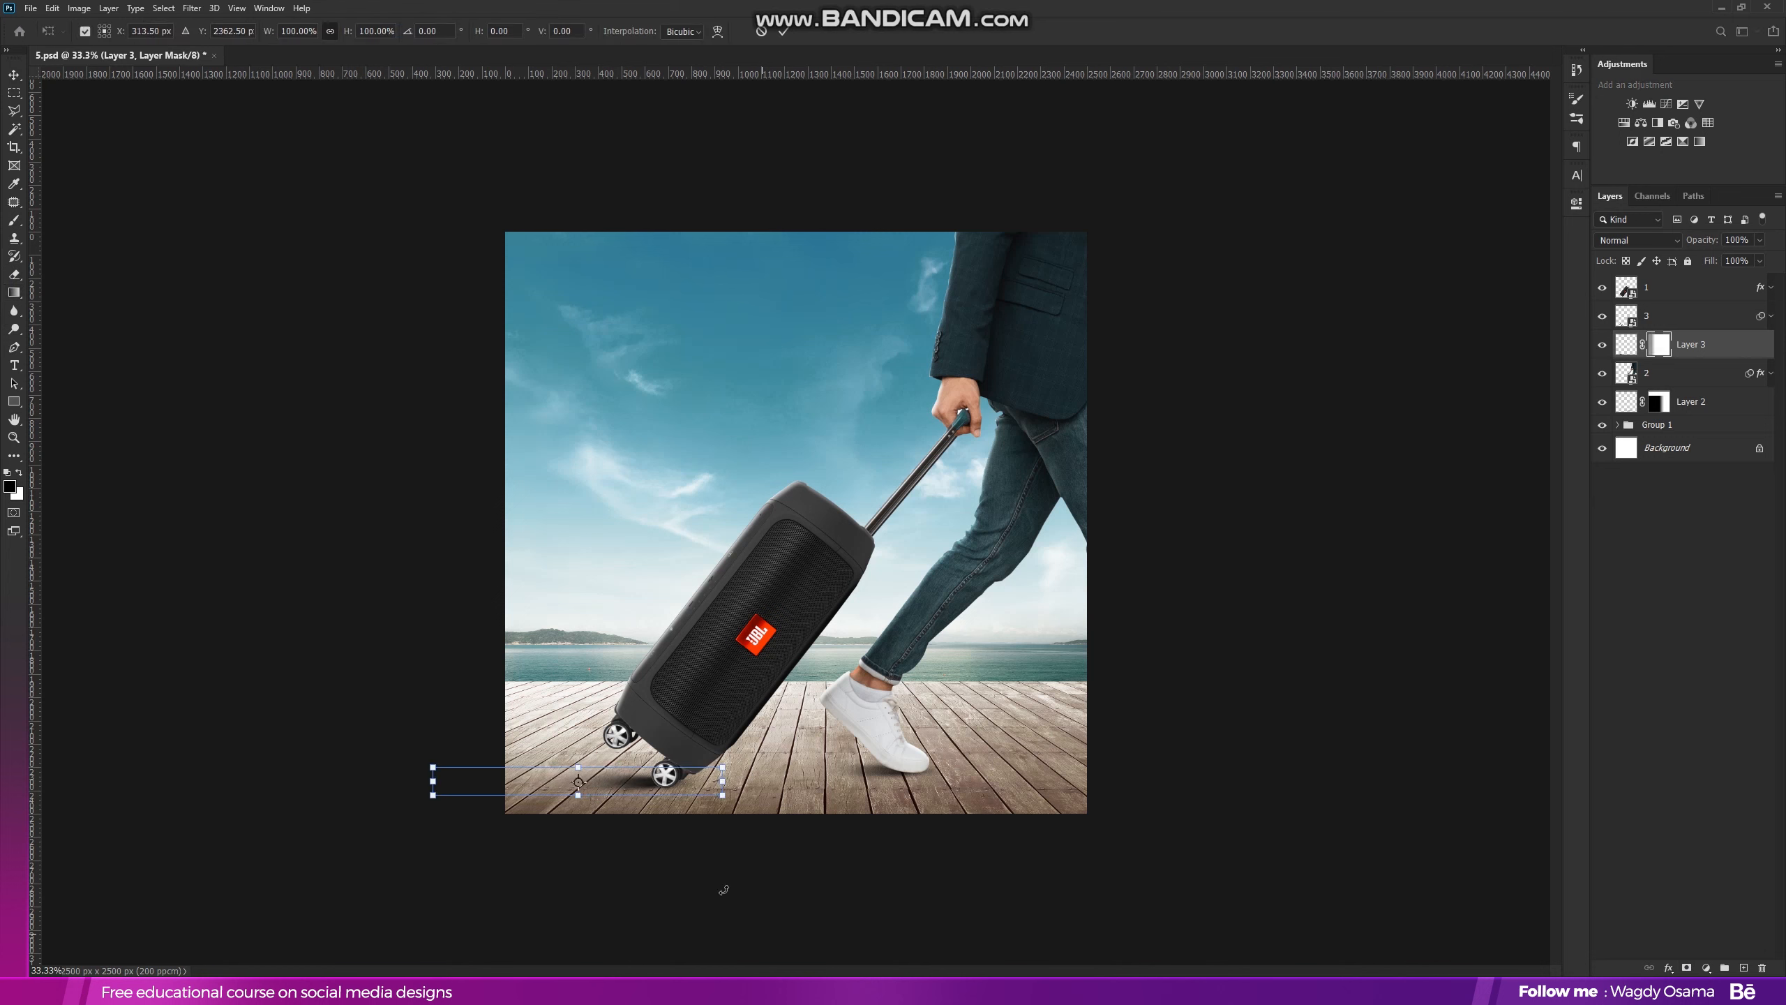
{"action": "key", "text": "Return"}
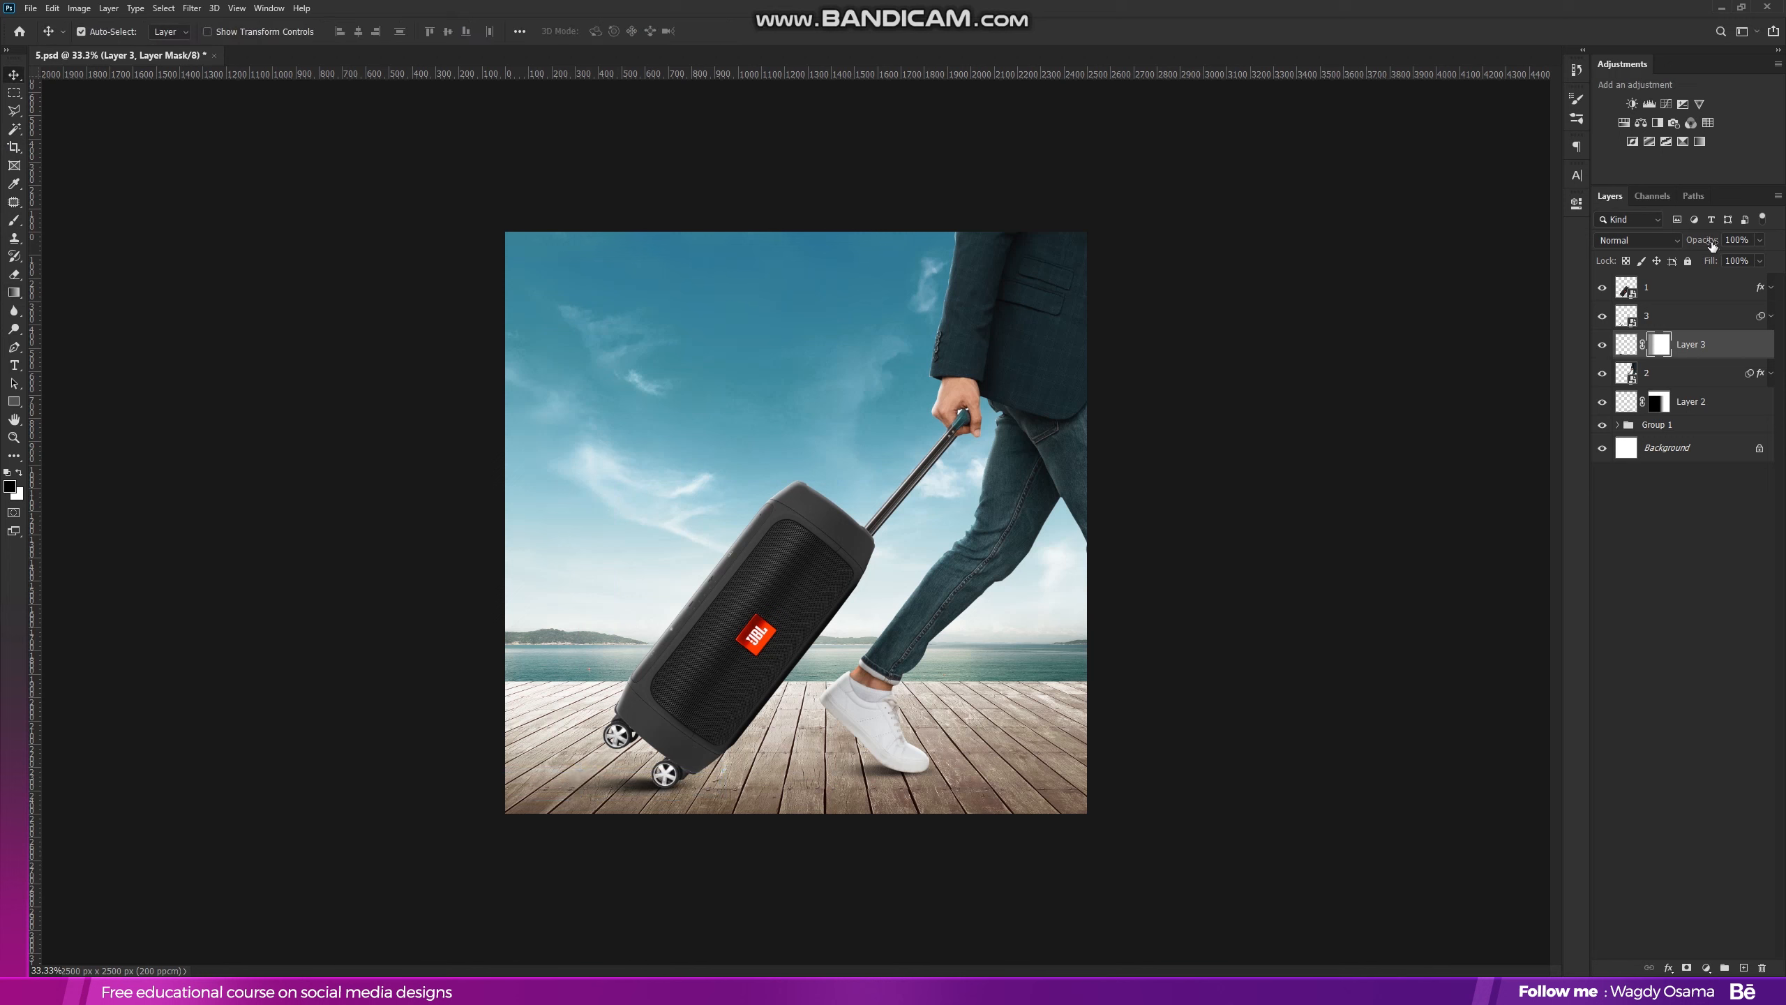
{"action": "left_click_drag", "start_coordinate": [1709, 244], "coordinate": [1704, 245]}
Duplicate Layer 3, flip the copy horizontally, scale it to 197.6% width and 187.23% height, and place it under the speaker
{"action": "key", "text": "alt+bracketright"}
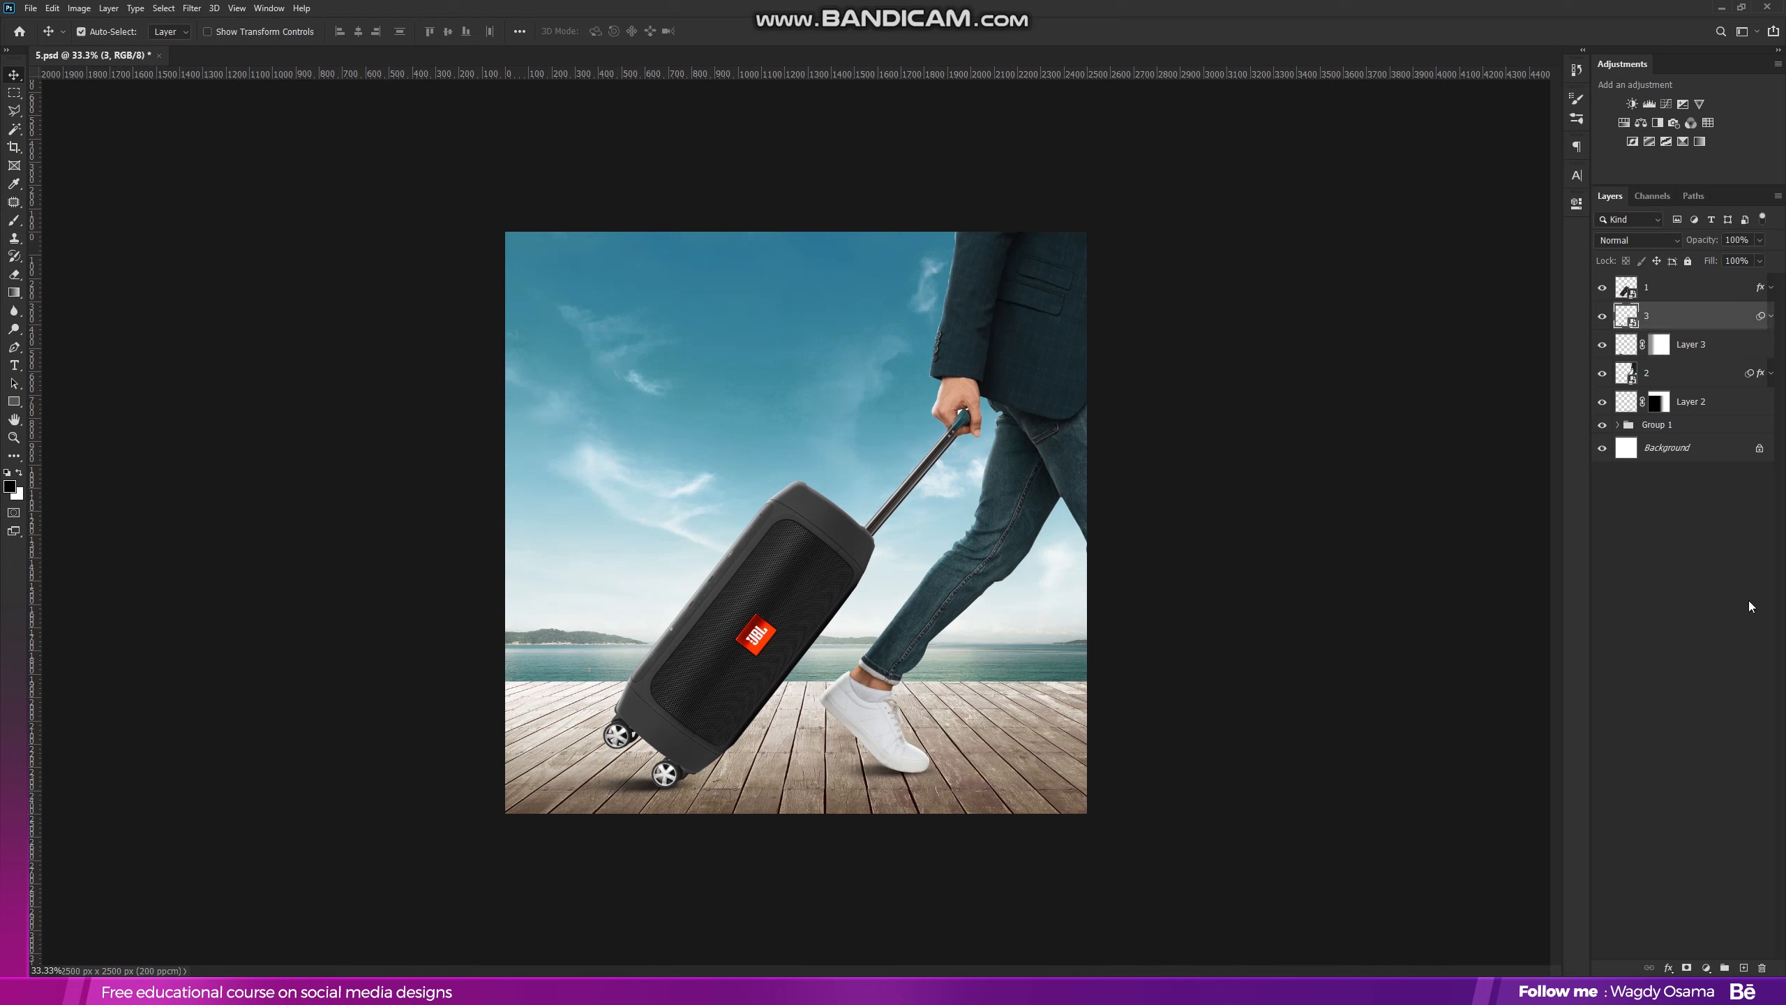
{"action": "key", "text": "alt+bracketleft"}
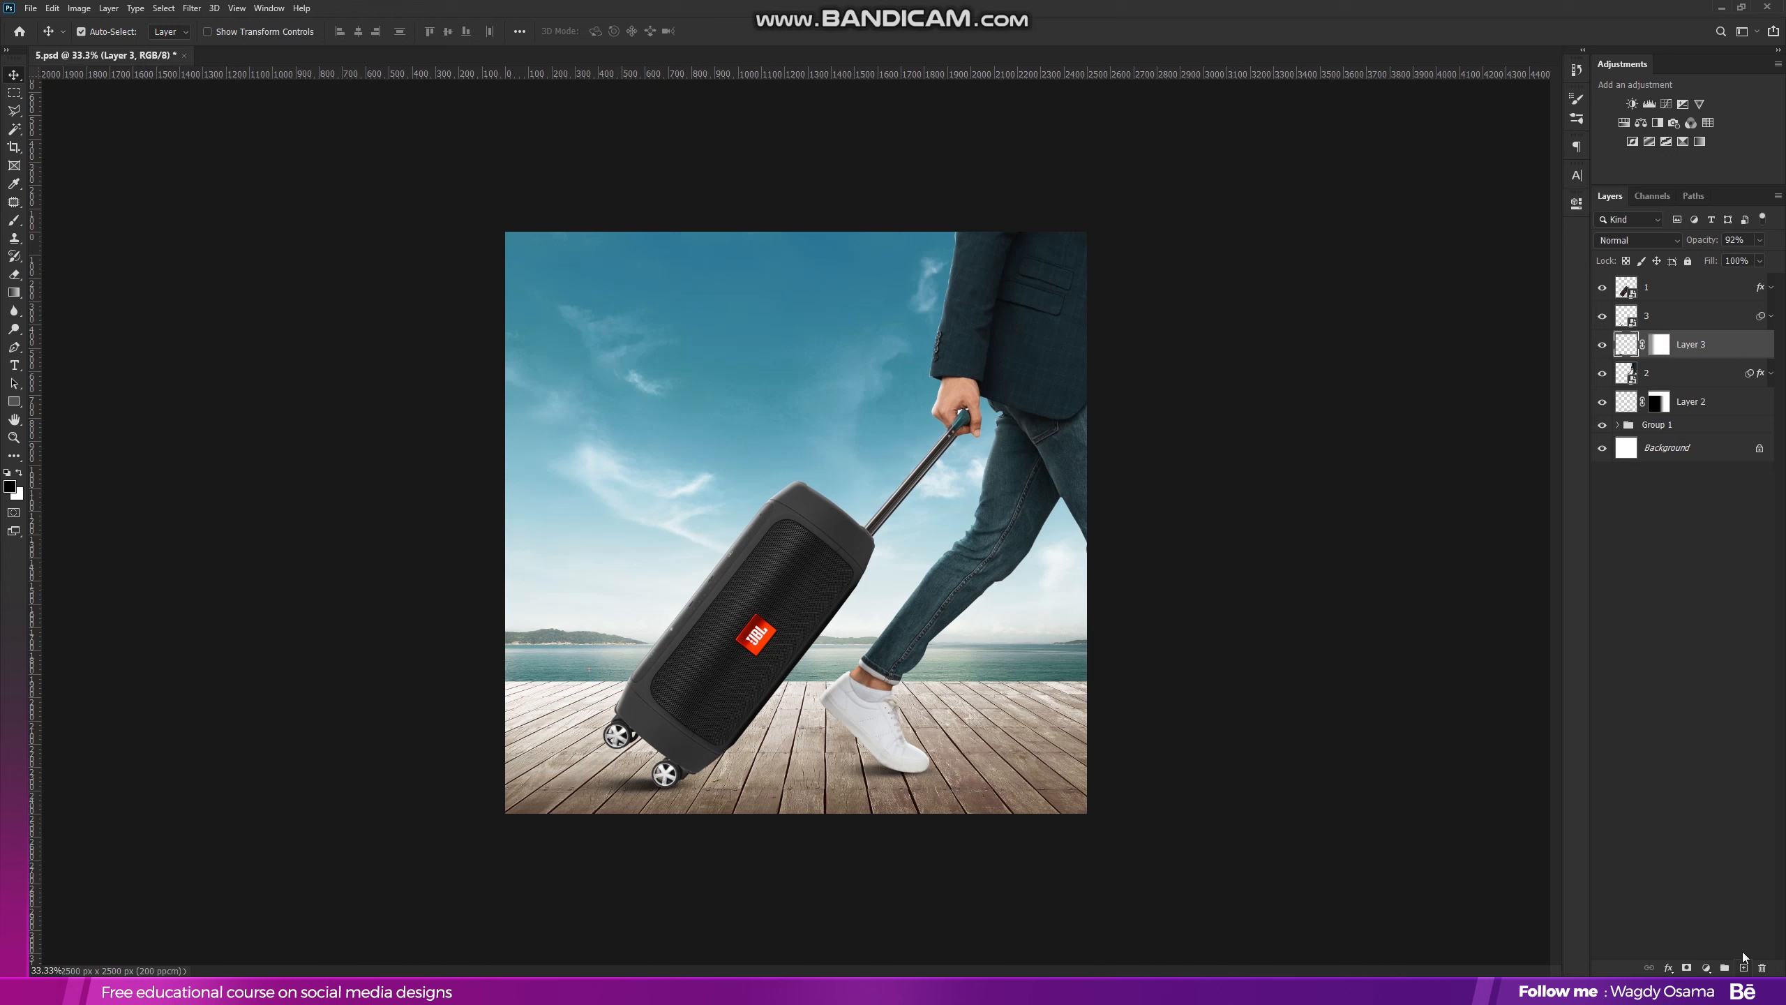
{"action": "left_click_drag", "start_coordinate": [1705, 348], "coordinate": [1746, 969]}
{"action": "key", "text": "ctrl+t"}
{"action": "left_click_drag", "start_coordinate": [693, 767], "coordinate": [850, 468]}
{"action": "right_click", "coordinate": [653, 501]}
{"action": "left_click", "coordinate": [692, 737]}
{"action": "left_click_drag", "start_coordinate": [728, 512], "coordinate": [1001, 800]}
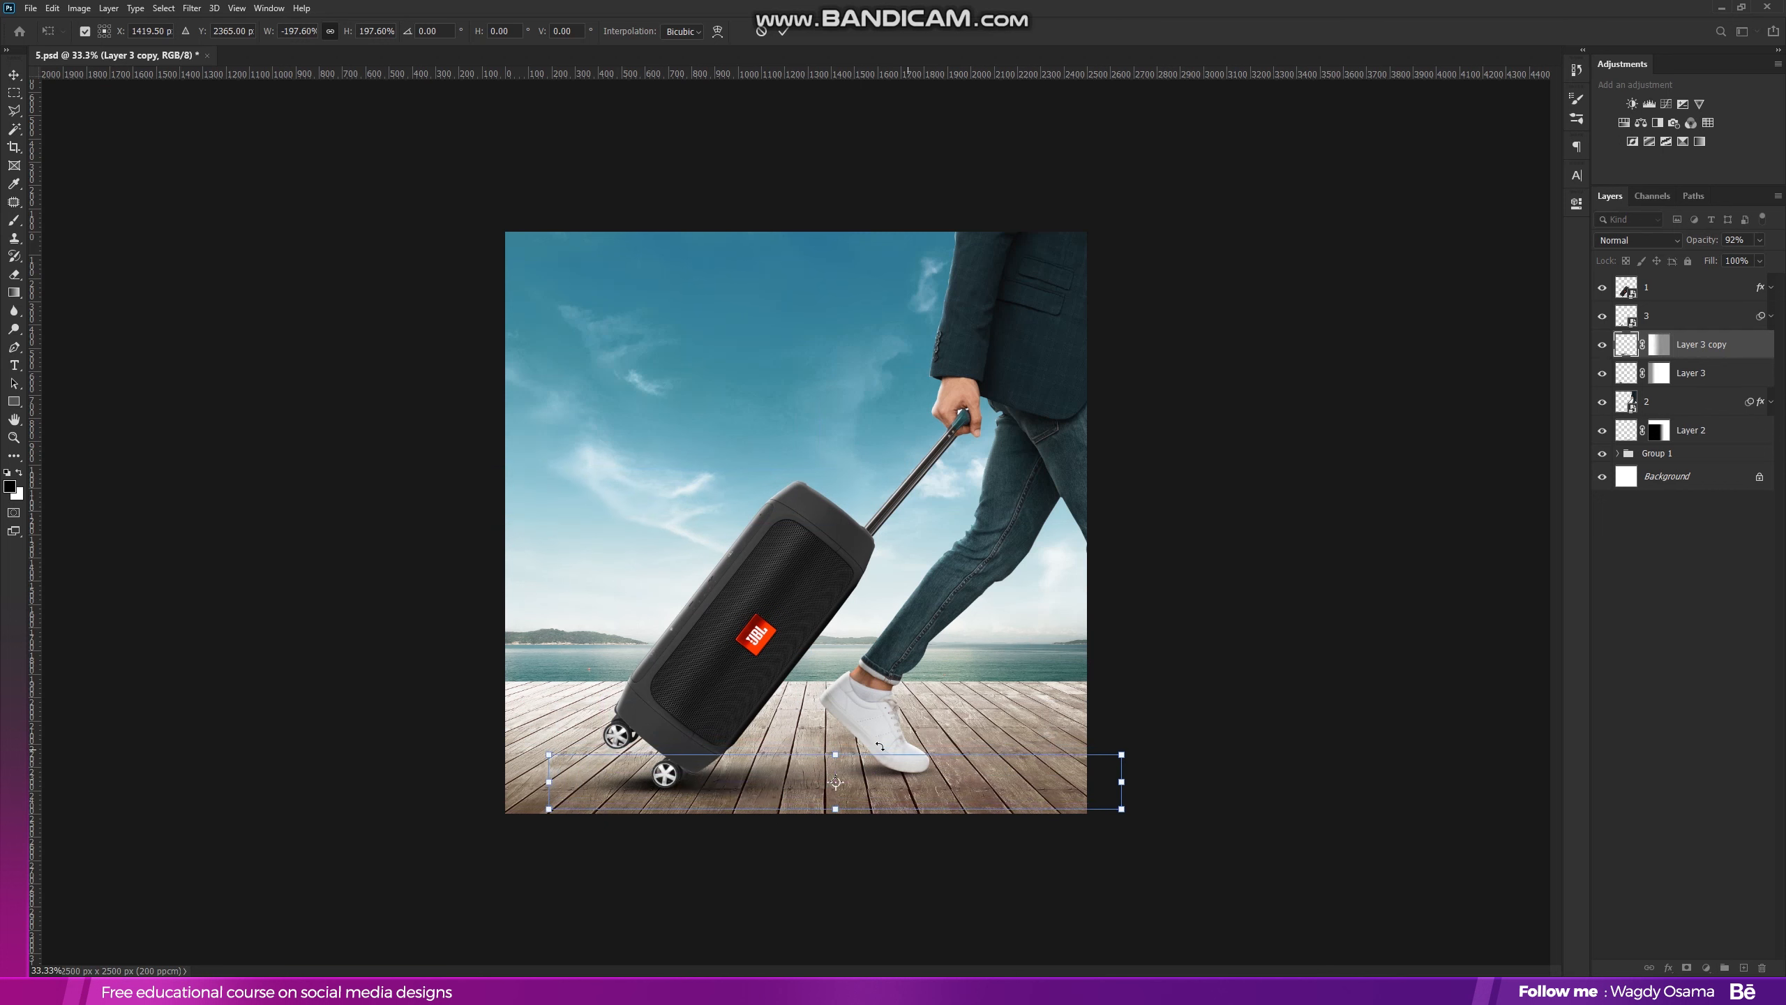
{"action": "left_click_drag", "start_coordinate": [836, 754], "coordinate": [837, 757]}
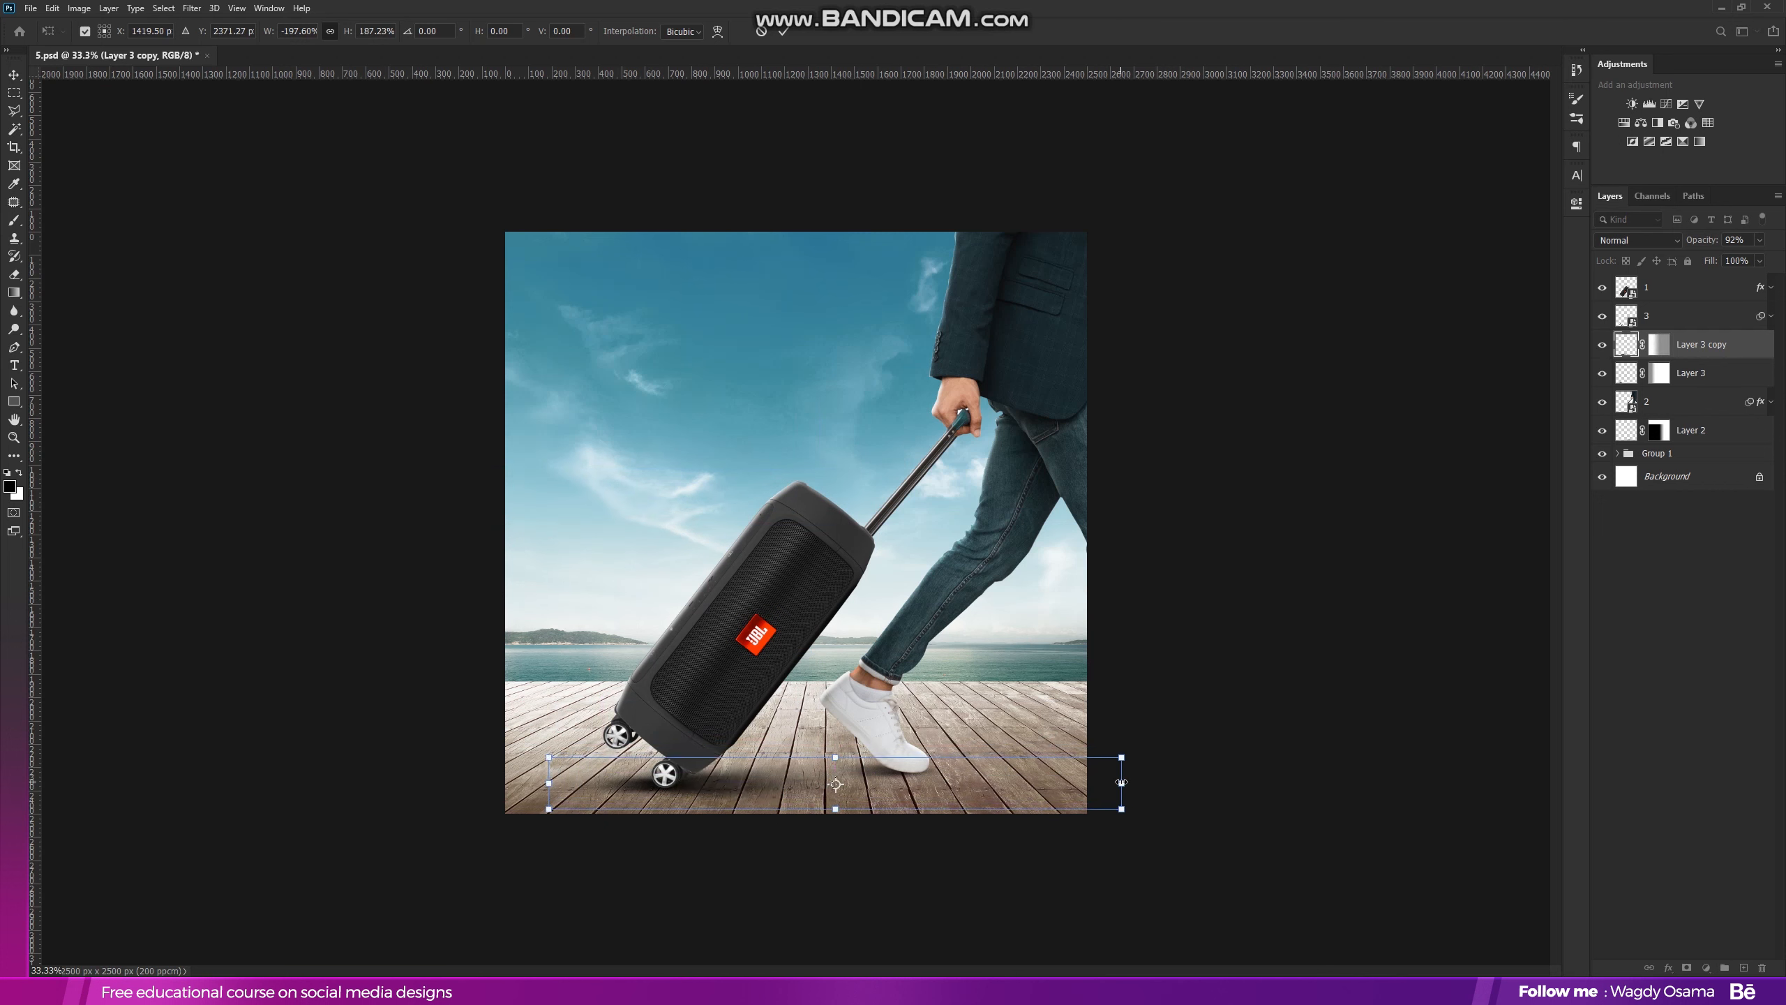
{"action": "key", "text": "Return"}
Examine the whole composite at 8.33% zoom to judge the new shadows, and return to 33.3%
{"action": "key", "text": "ctrl+minus"}
{"action": "key", "text": "ctrl+minus"}
{"action": "key", "text": "ctrl+minus"}
{"action": "key", "text": "ctrl+minus"}
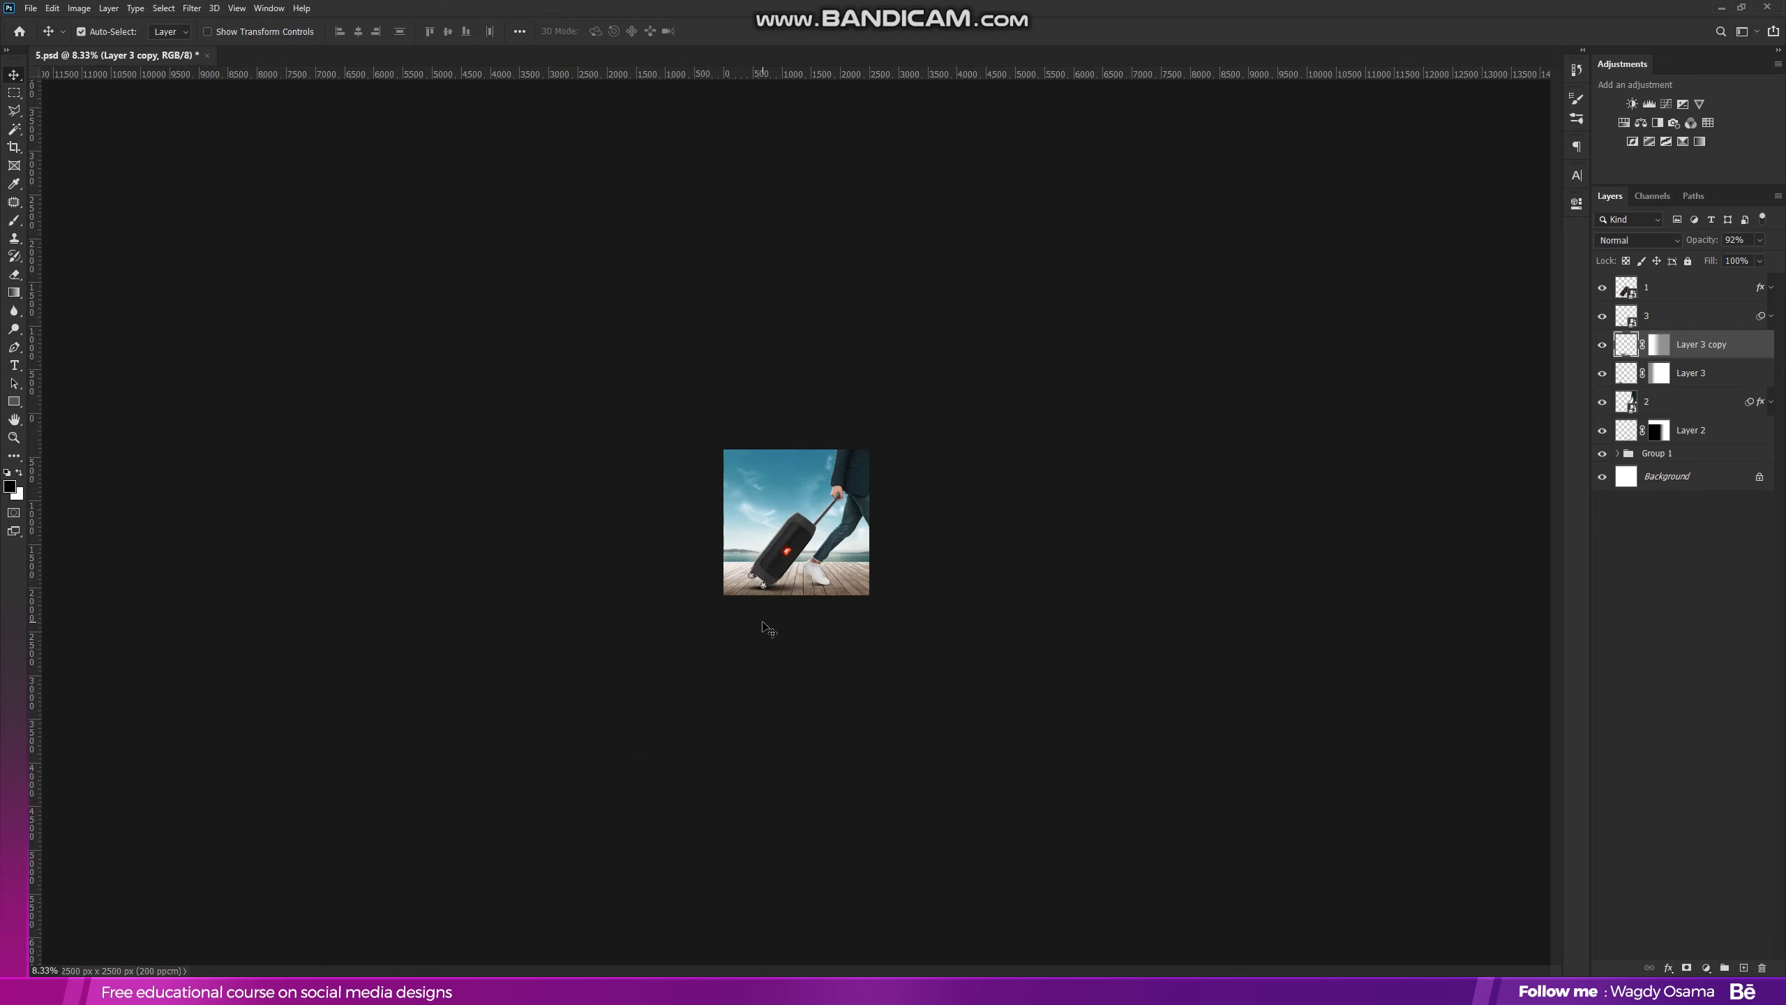
{"action": "key", "text": "ctrl+plus"}
{"action": "key", "text": "ctrl+plus"}
{"action": "key", "text": "ctrl+plus"}
{"action": "key", "text": "ctrl+plus"}
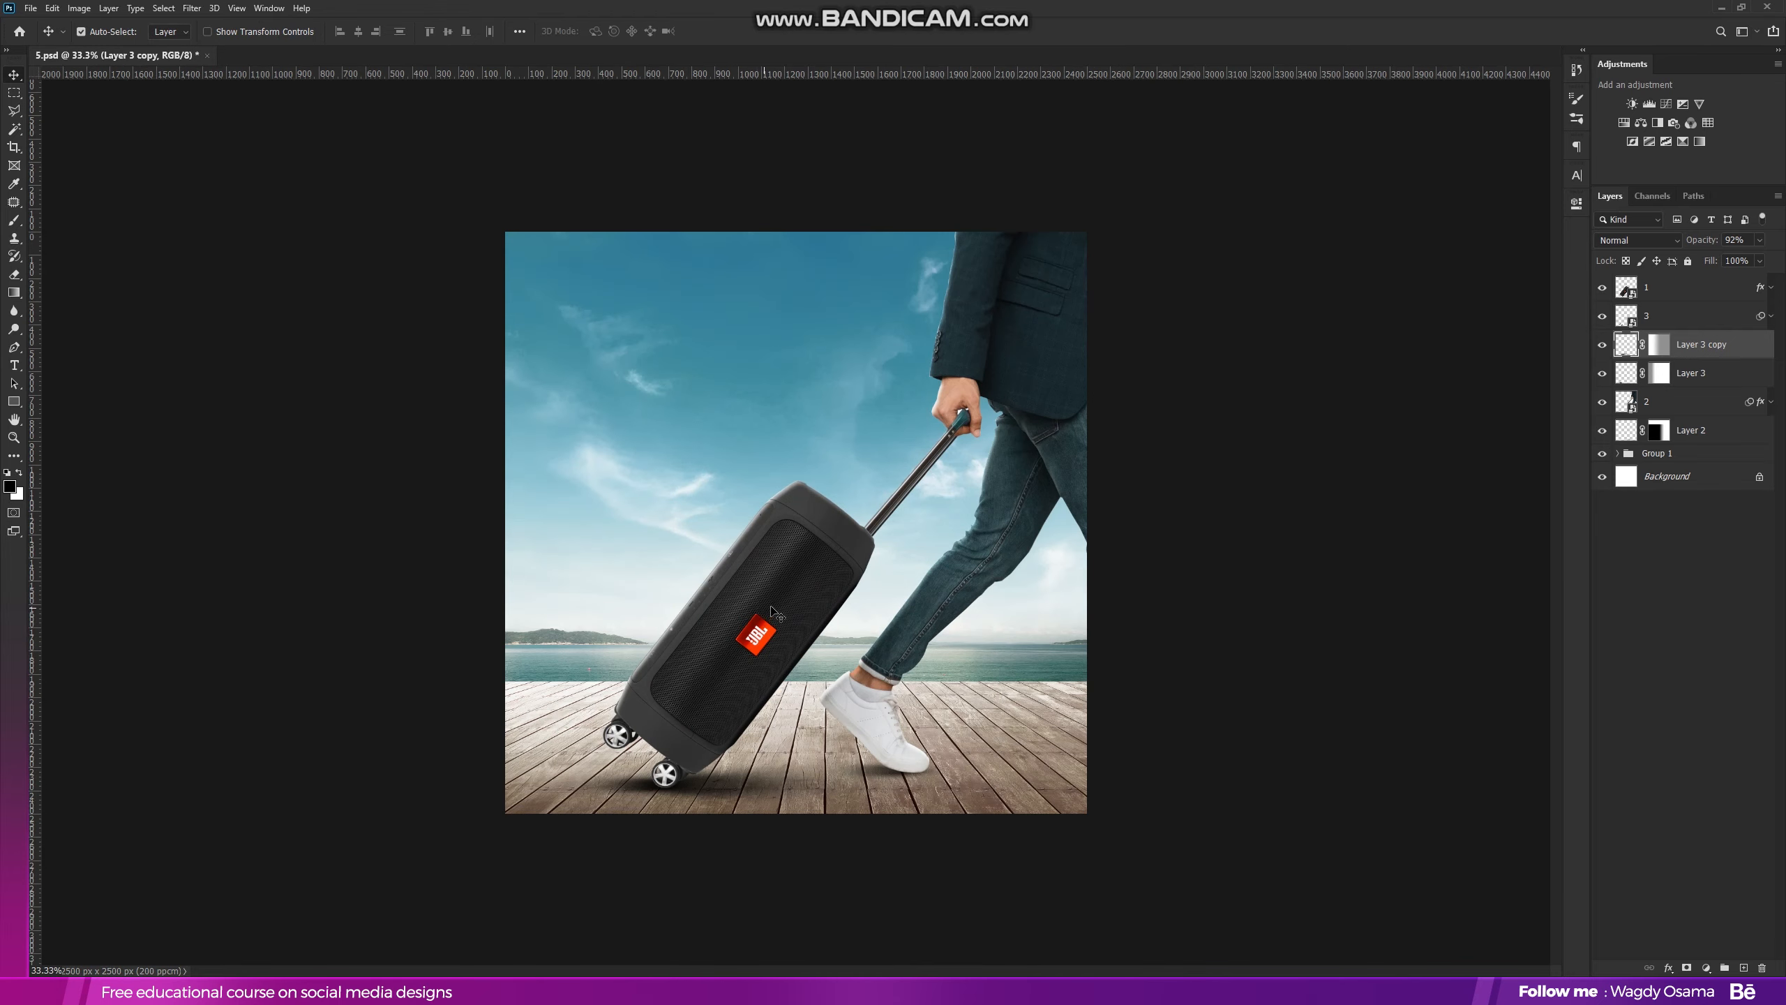
Group layers 1, 3, Layer 3 copy and Layer 3 together, and group layer 2 with Layer 2 separately
{"action": "left_click", "coordinate": [783, 579]}
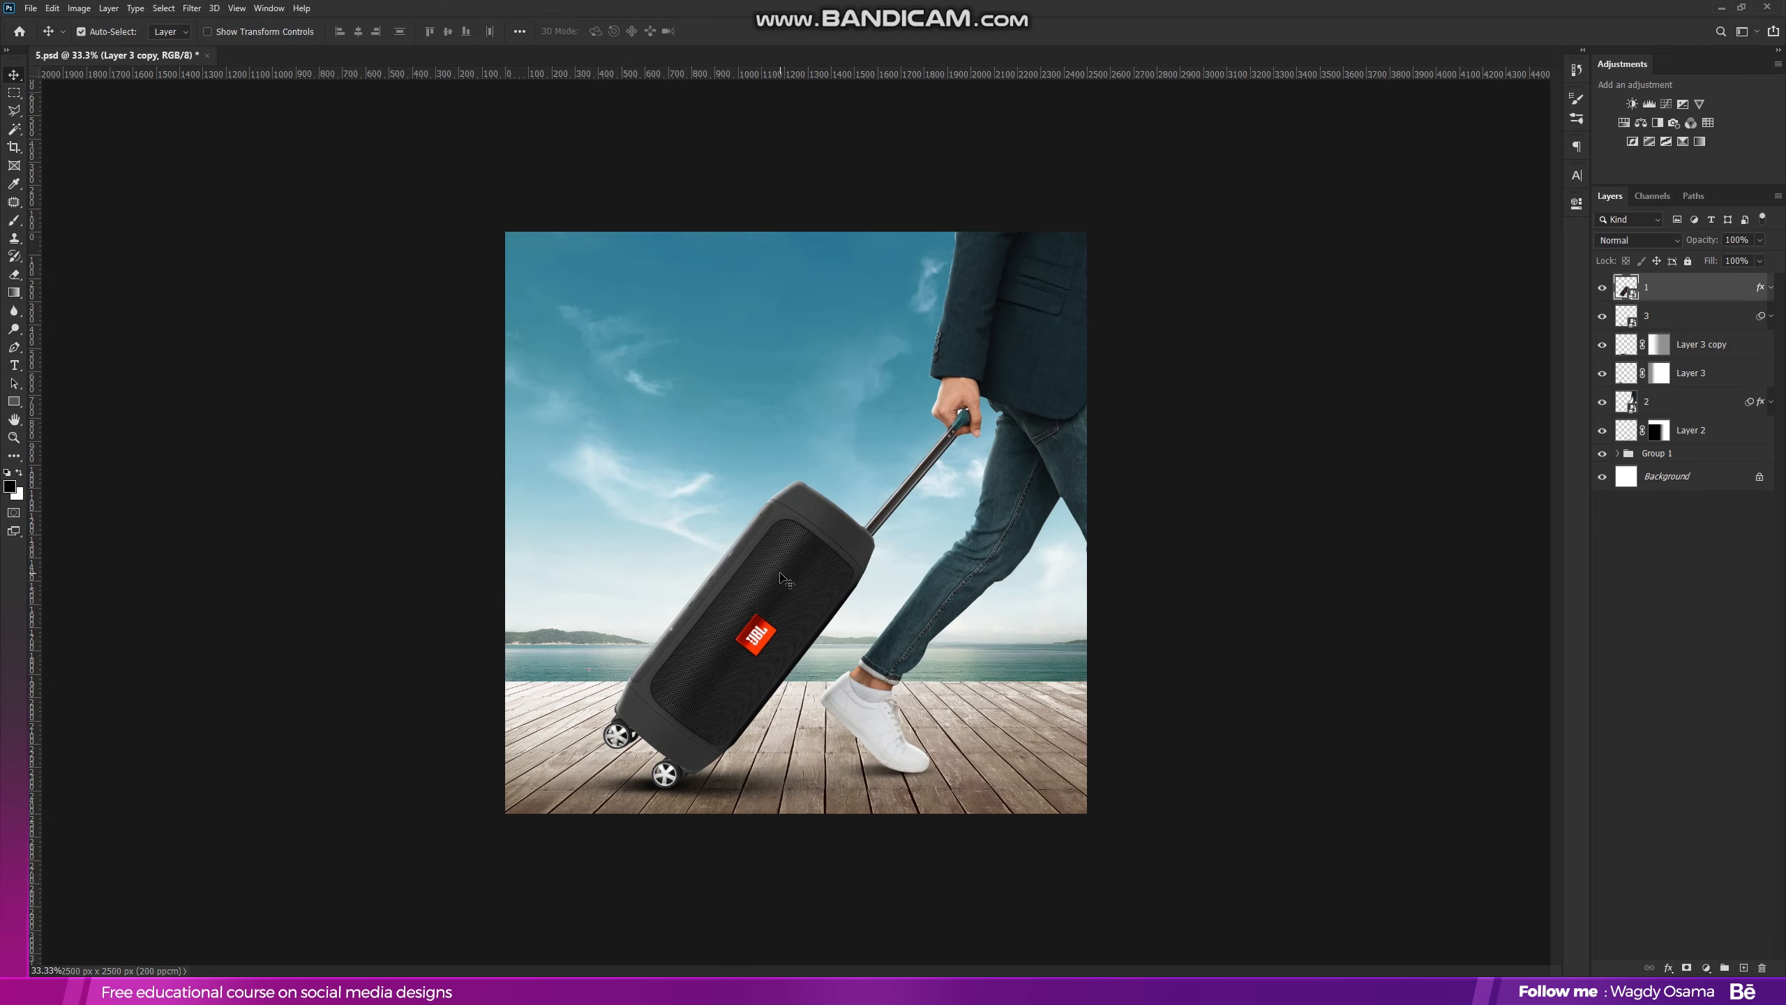
{"action": "left_click", "coordinate": [1685, 383], "text": "shift"}
{"action": "left_click_drag", "start_coordinate": [1702, 336], "coordinate": [1725, 969]}
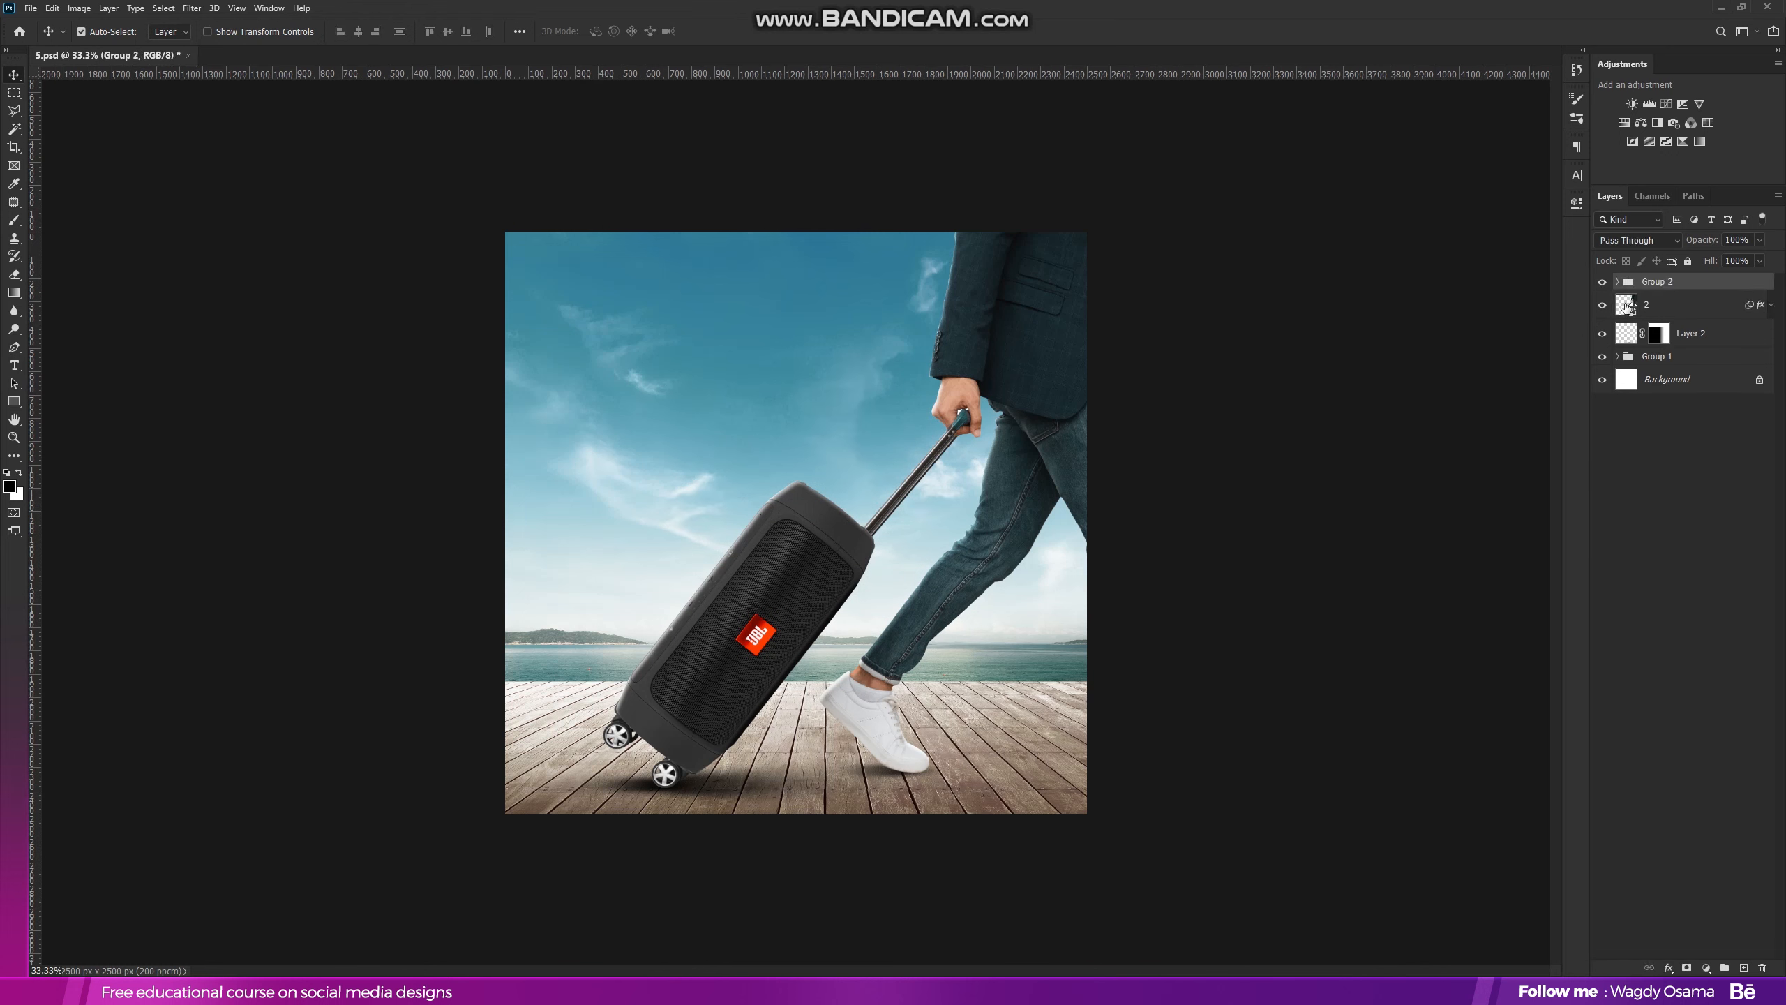
{"action": "left_click", "coordinate": [1688, 305]}
{"action": "left_click", "coordinate": [1692, 333], "text": "shift"}
{"action": "left_click_drag", "start_coordinate": [1702, 337], "coordinate": [1726, 968]}
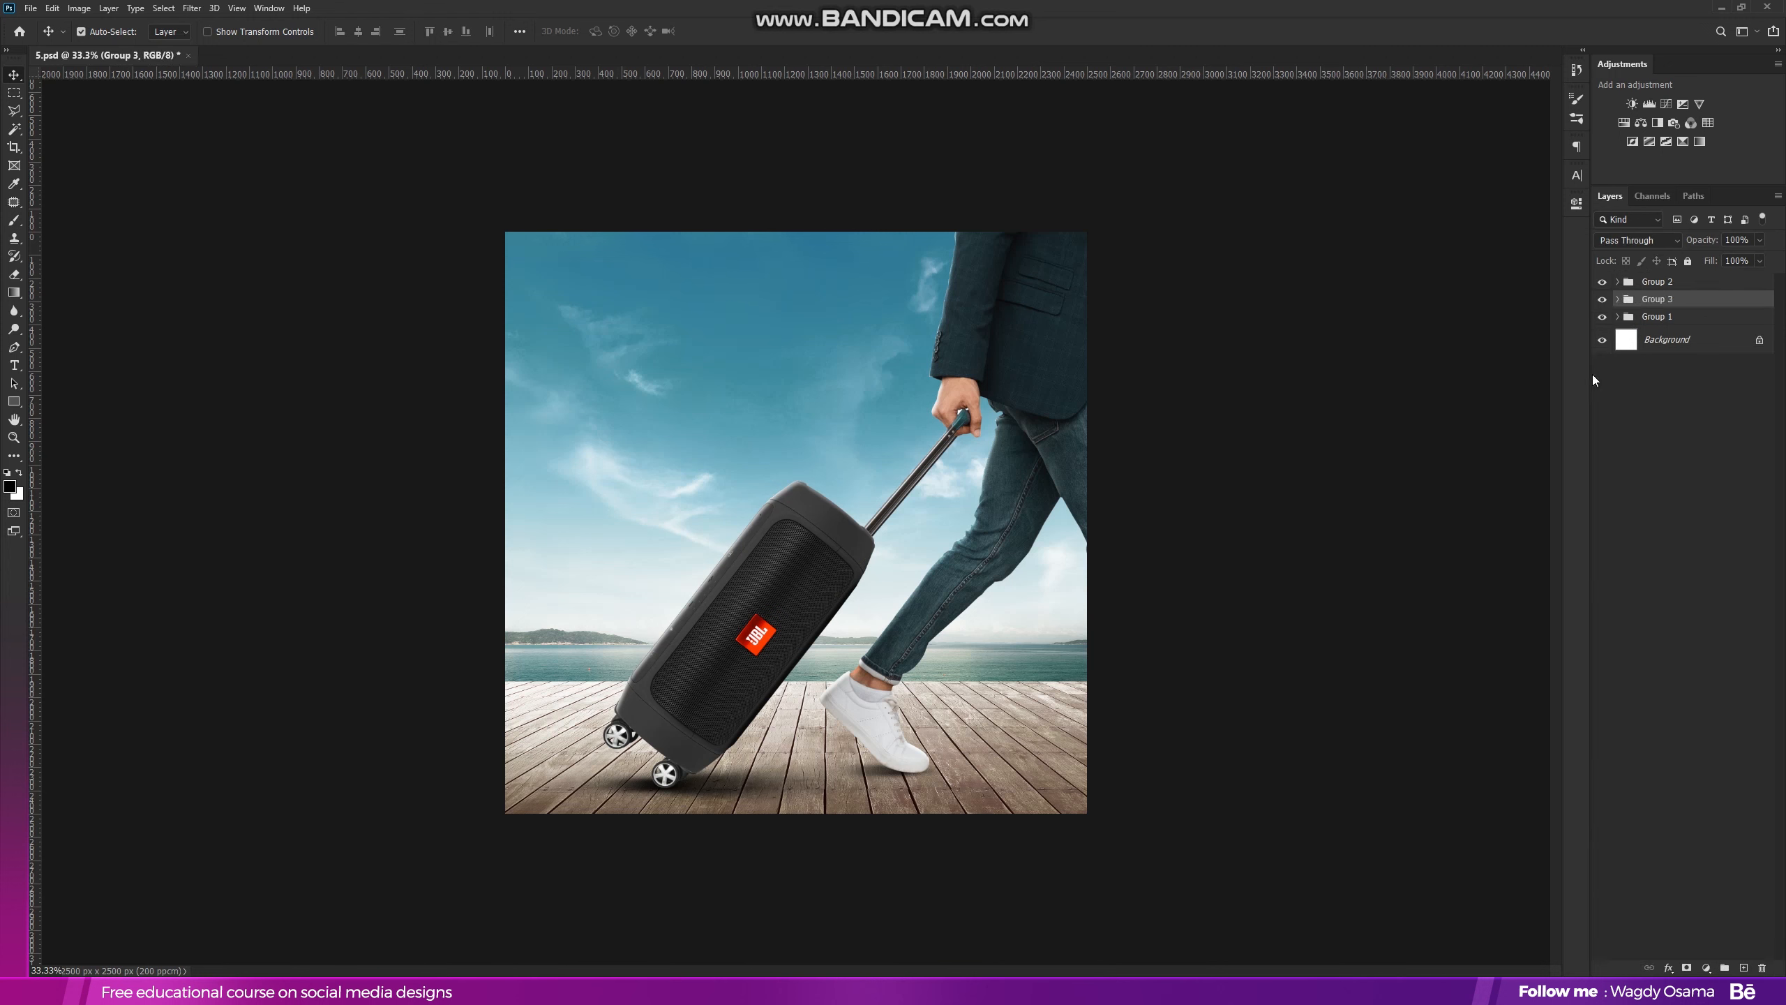
Add a new layer above layer 1 inside Group 2 and clip it to the speaker
{"action": "left_click", "coordinate": [1618, 282]}
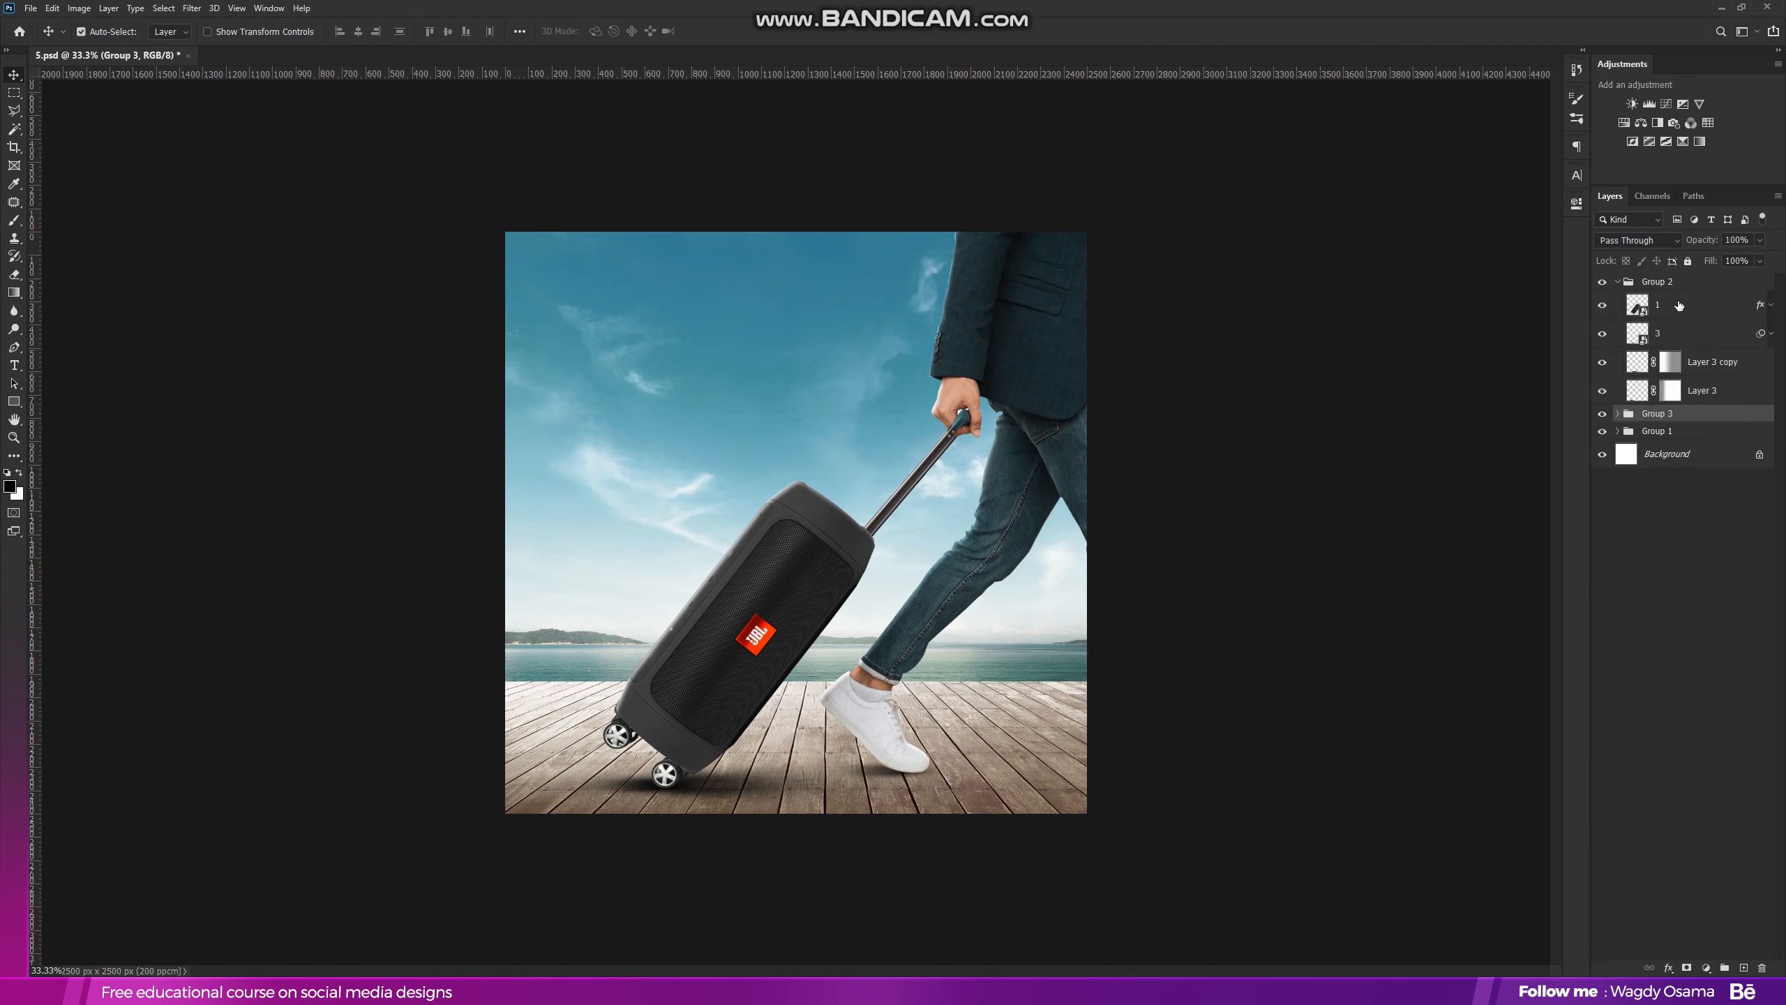
{"action": "left_click", "coordinate": [1688, 305]}
{"action": "left_click", "coordinate": [1745, 967]}
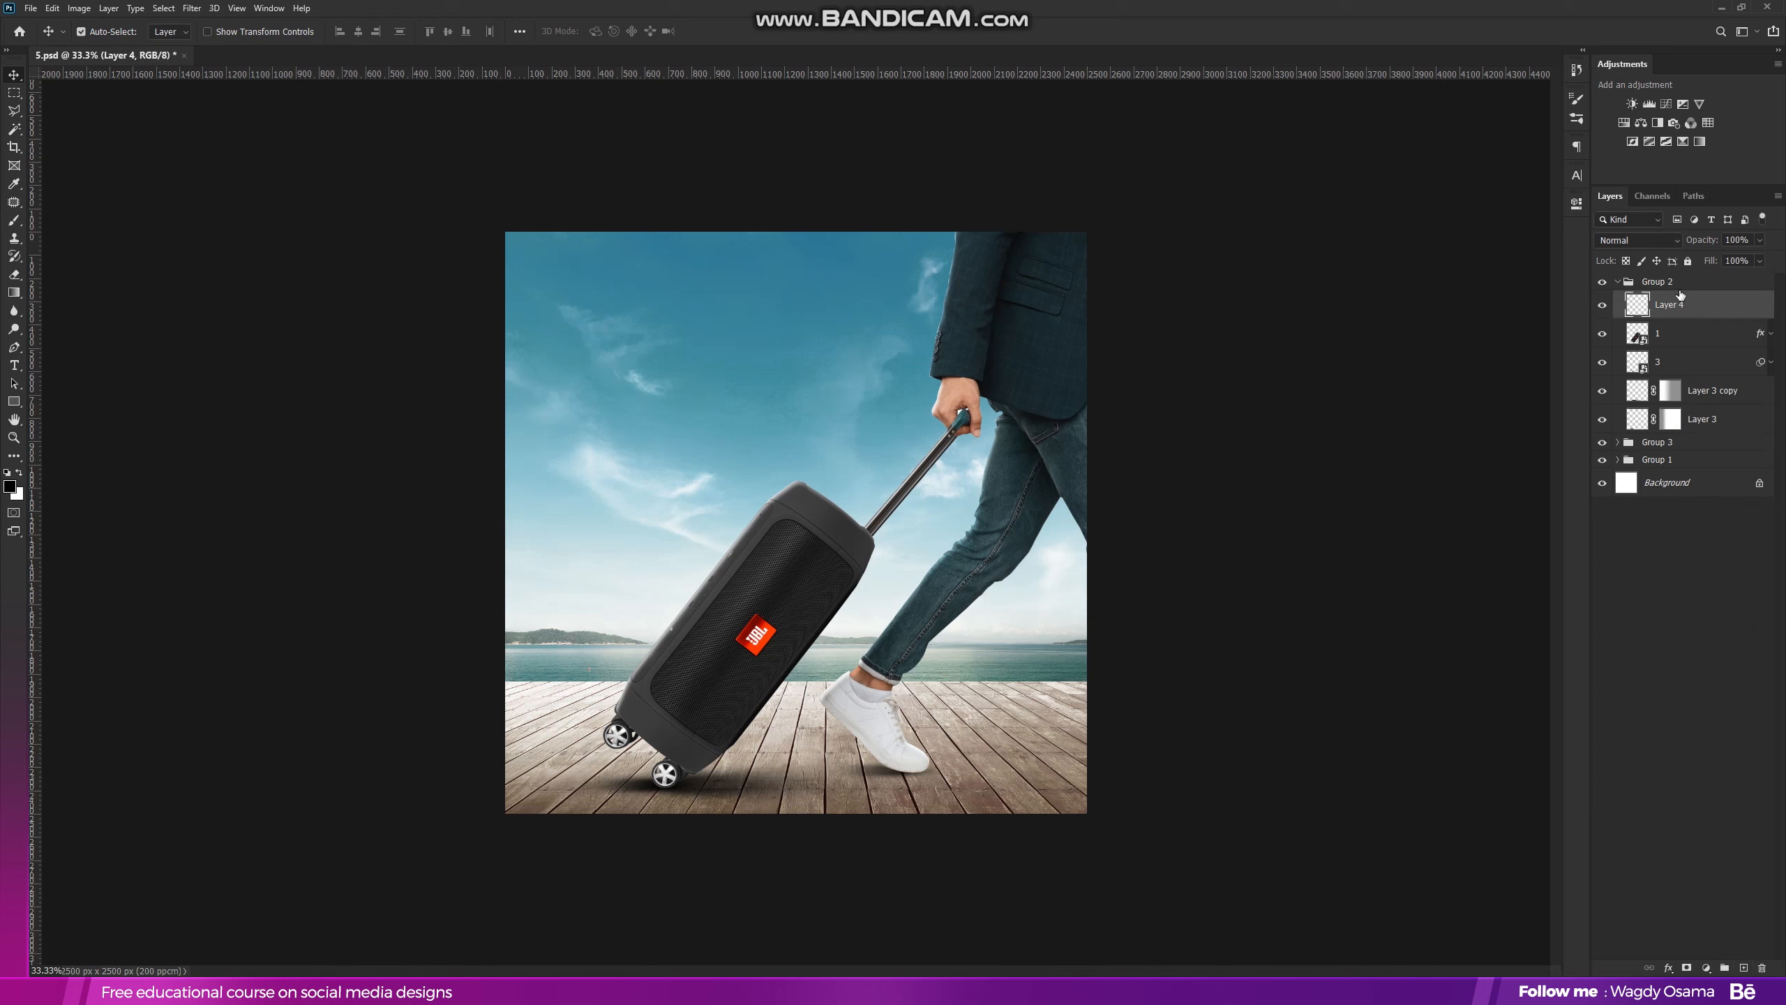
{"action": "right_click", "coordinate": [1699, 316]}
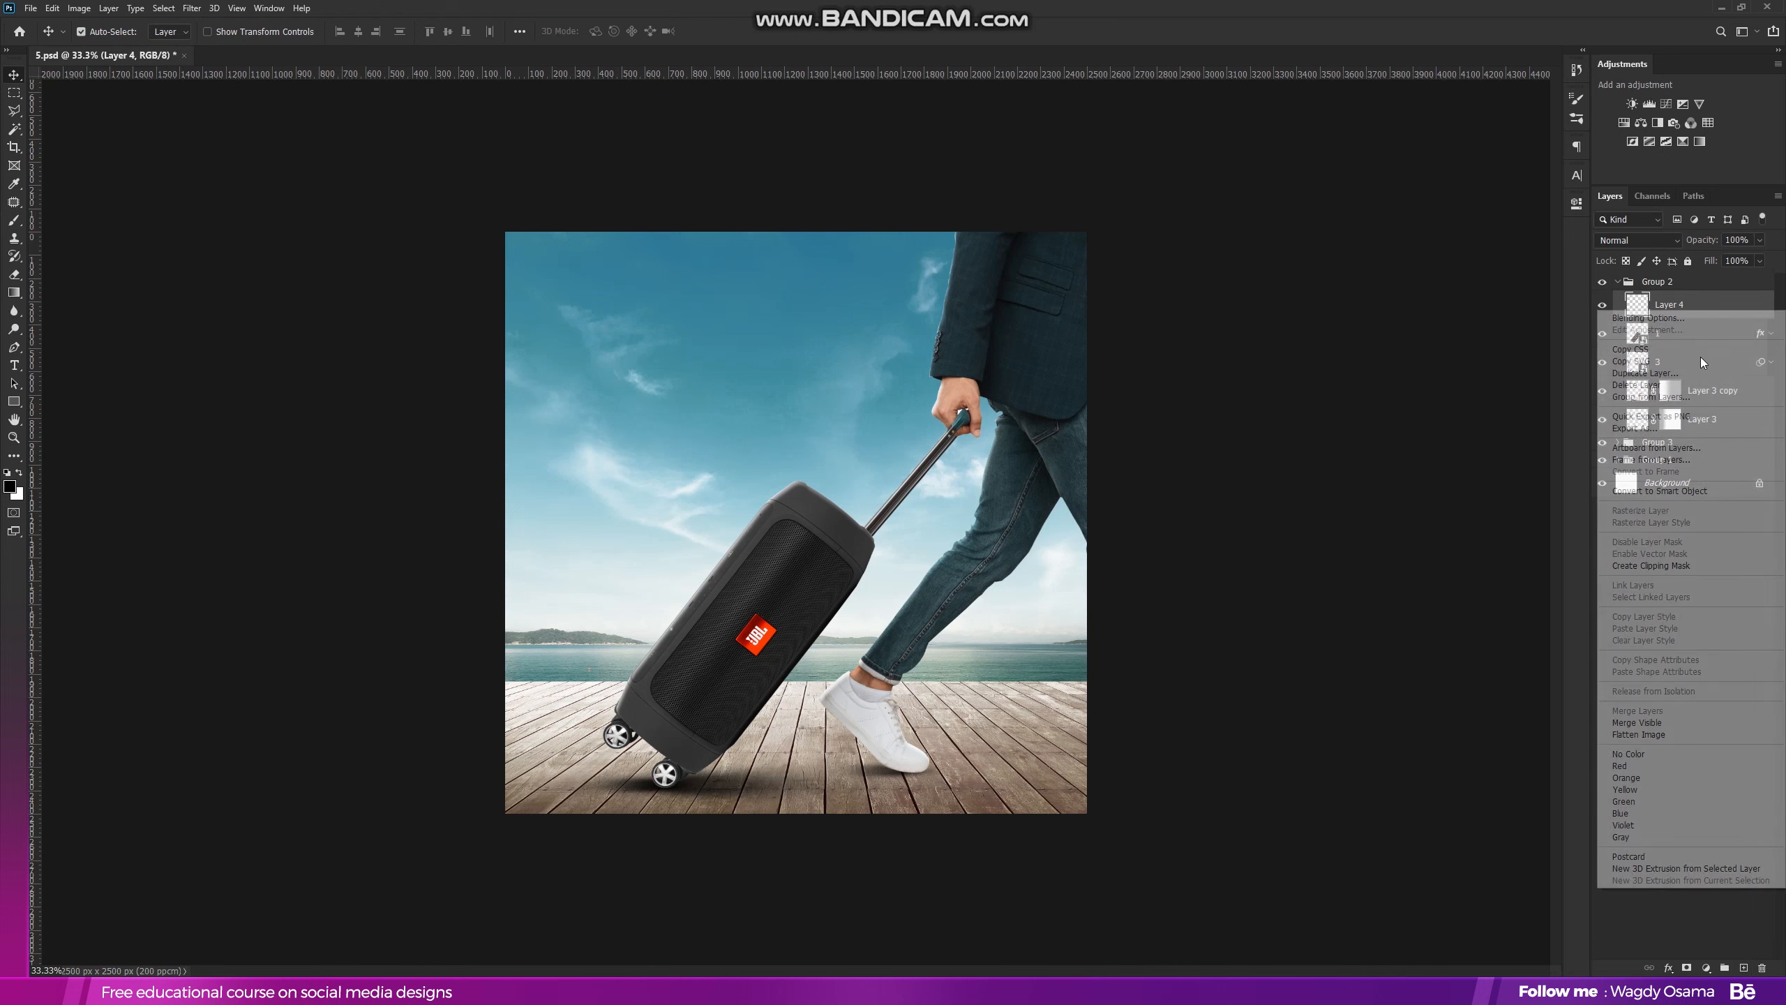
{"action": "left_click", "coordinate": [1651, 566]}
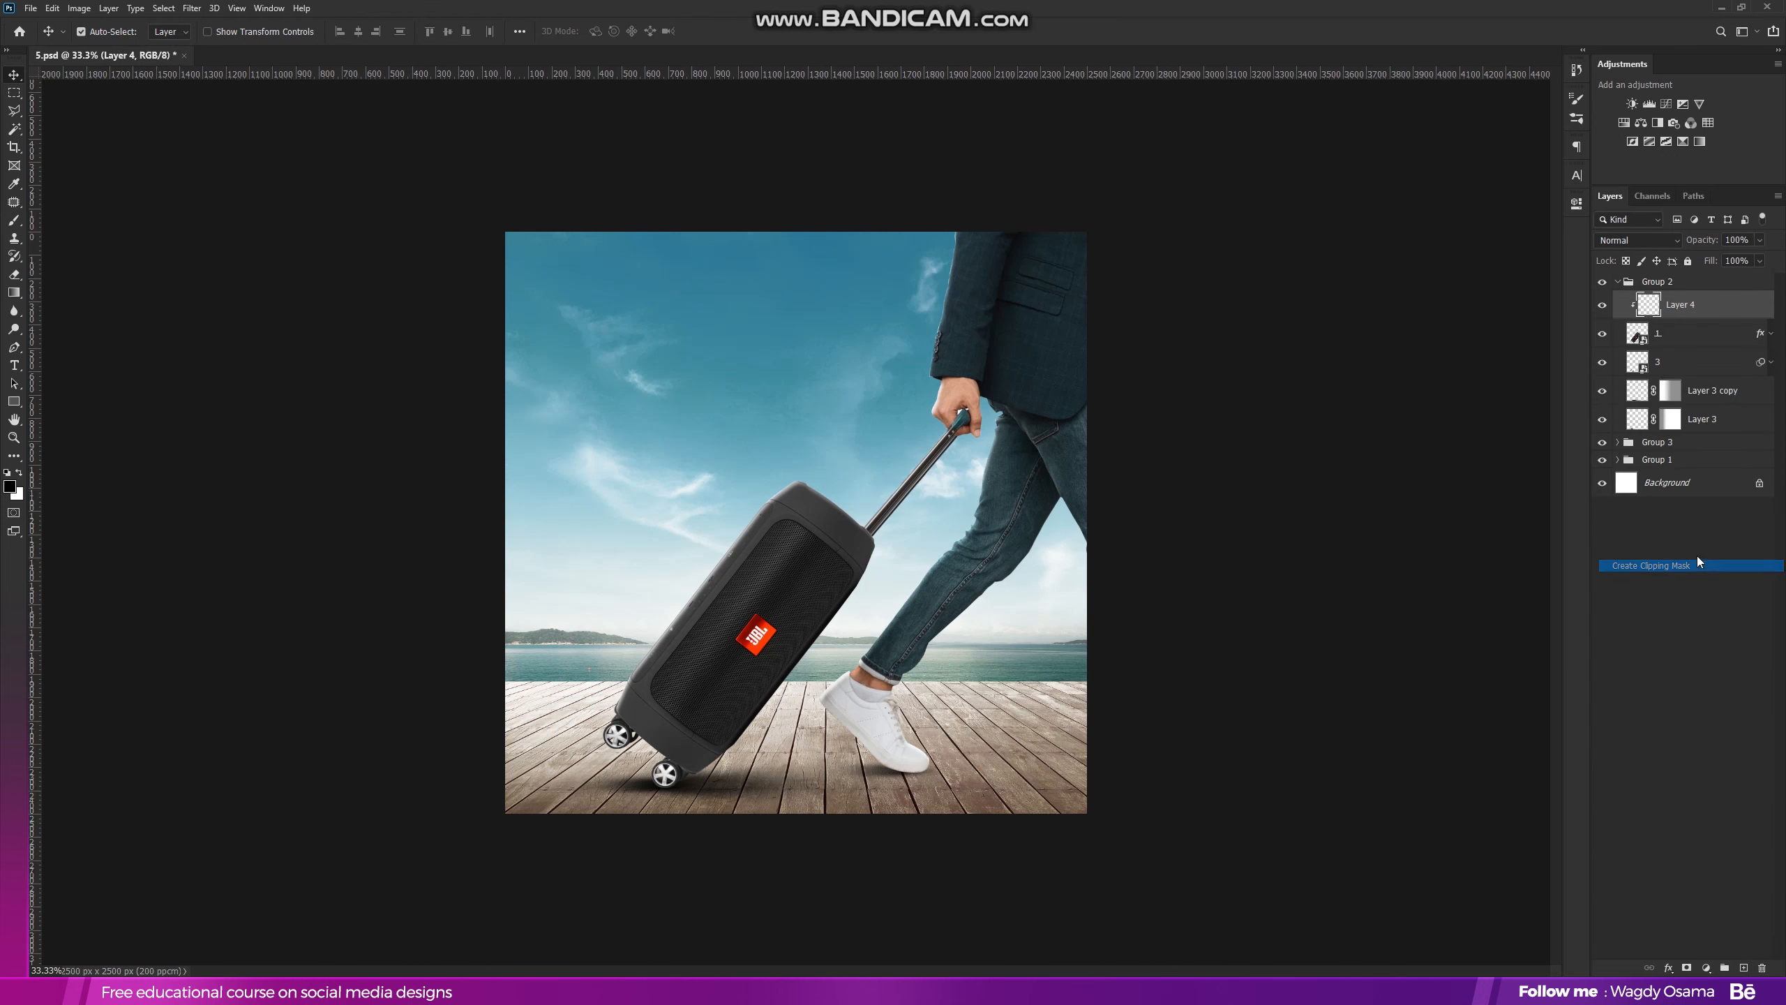
Draw a short white reflected gradient at 100% opacity across the speaker on Layer 4 as a lengthwise highlight
{"action": "left_click", "coordinate": [11, 298]}
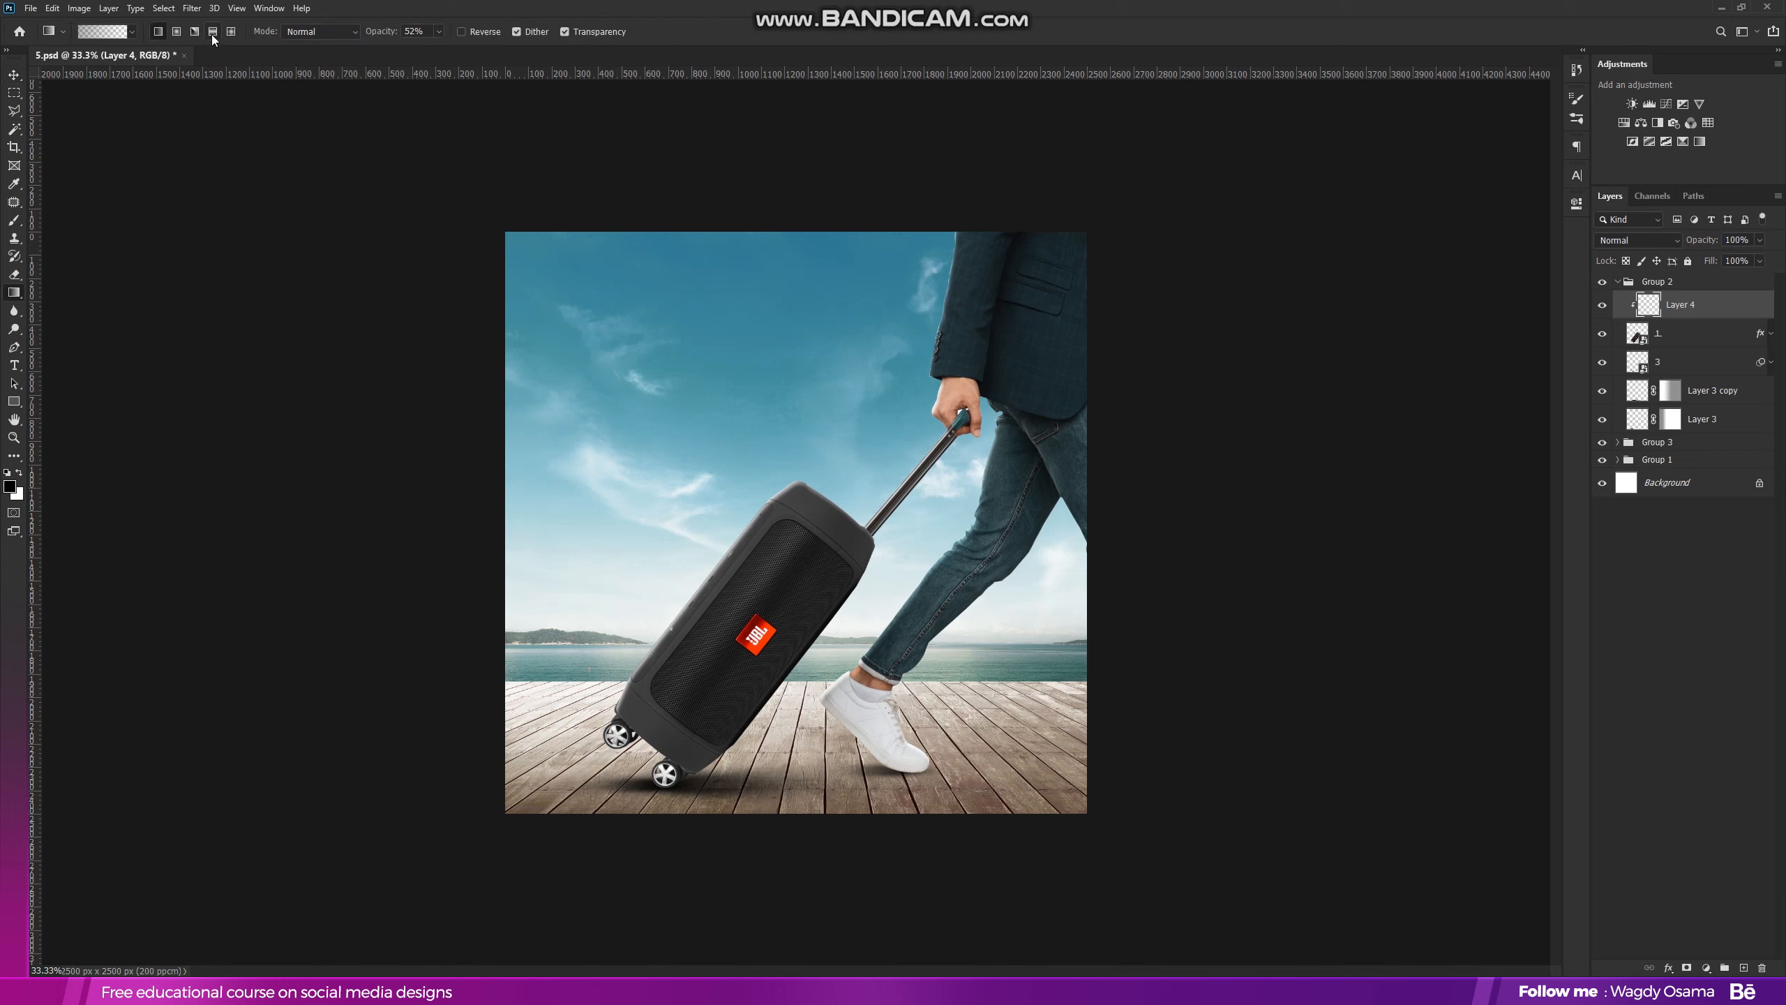
{"action": "left_click", "coordinate": [19, 473]}
{"action": "left_click_drag", "start_coordinate": [388, 30], "coordinate": [664, 234]}
{"action": "left_click_drag", "start_coordinate": [757, 609], "coordinate": [753, 603]}
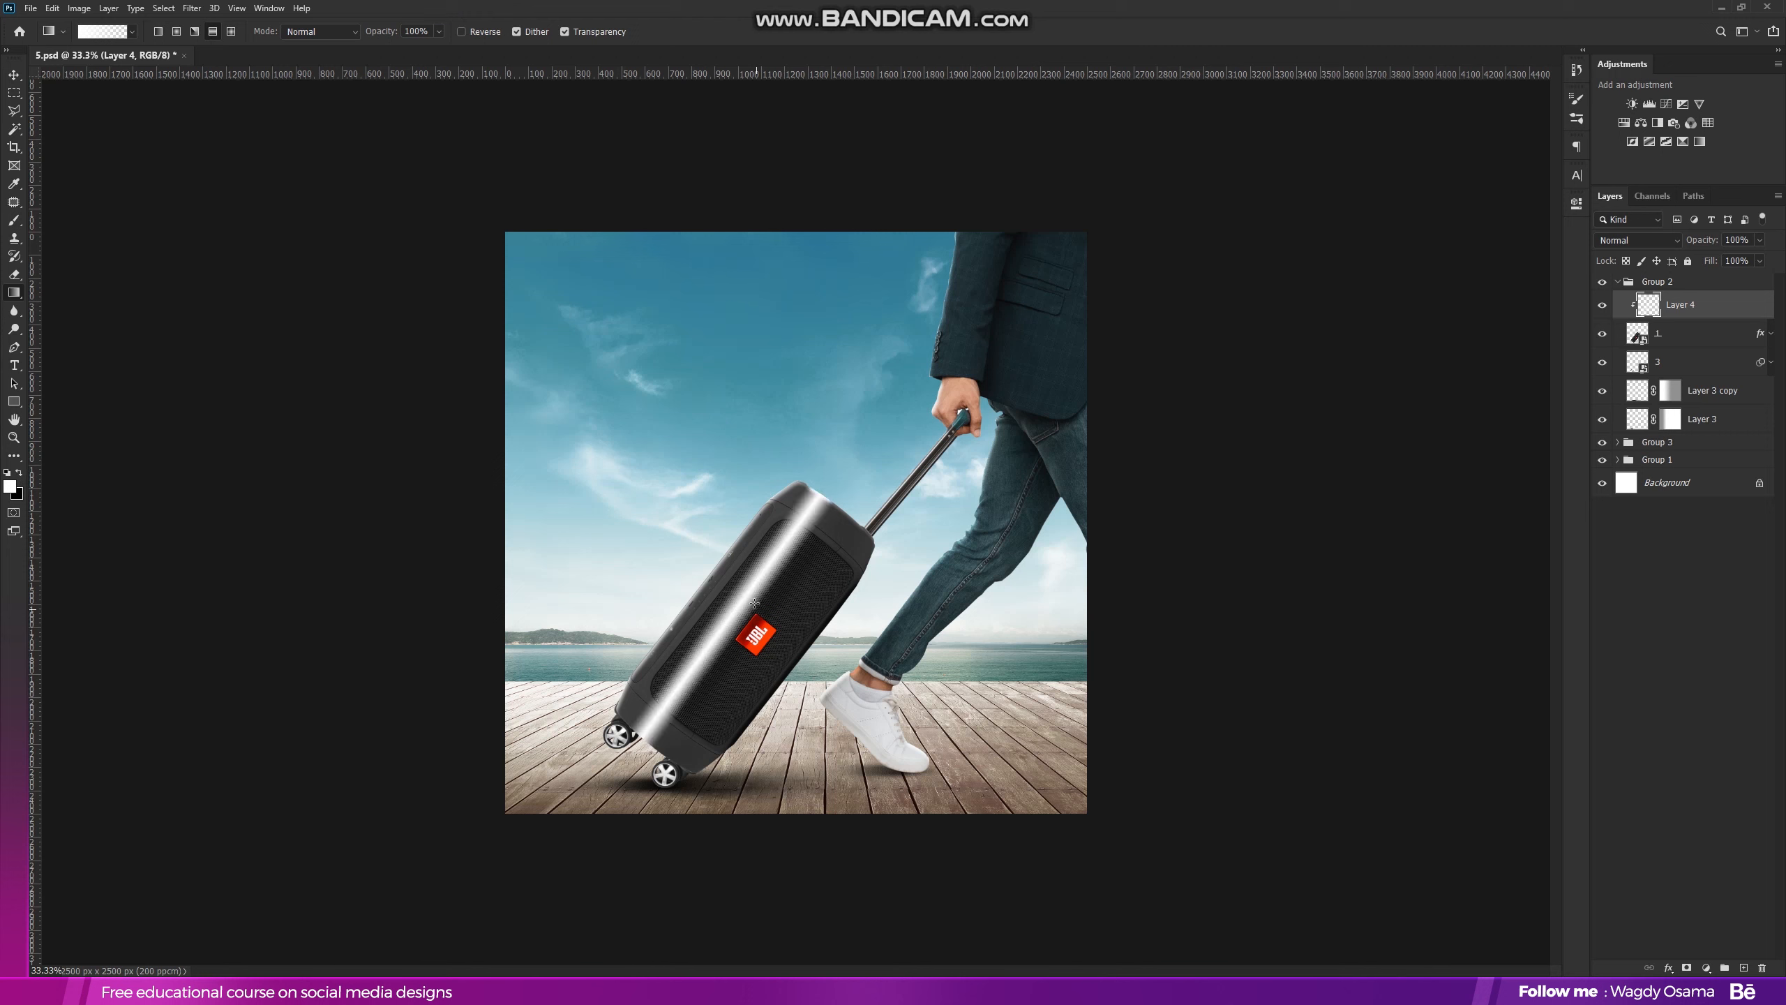
Set the blend mode of Layer 4, the speaker highlight, to Soft Light
{"action": "left_click", "coordinate": [13, 74]}
{"action": "left_click", "coordinate": [1637, 240]}
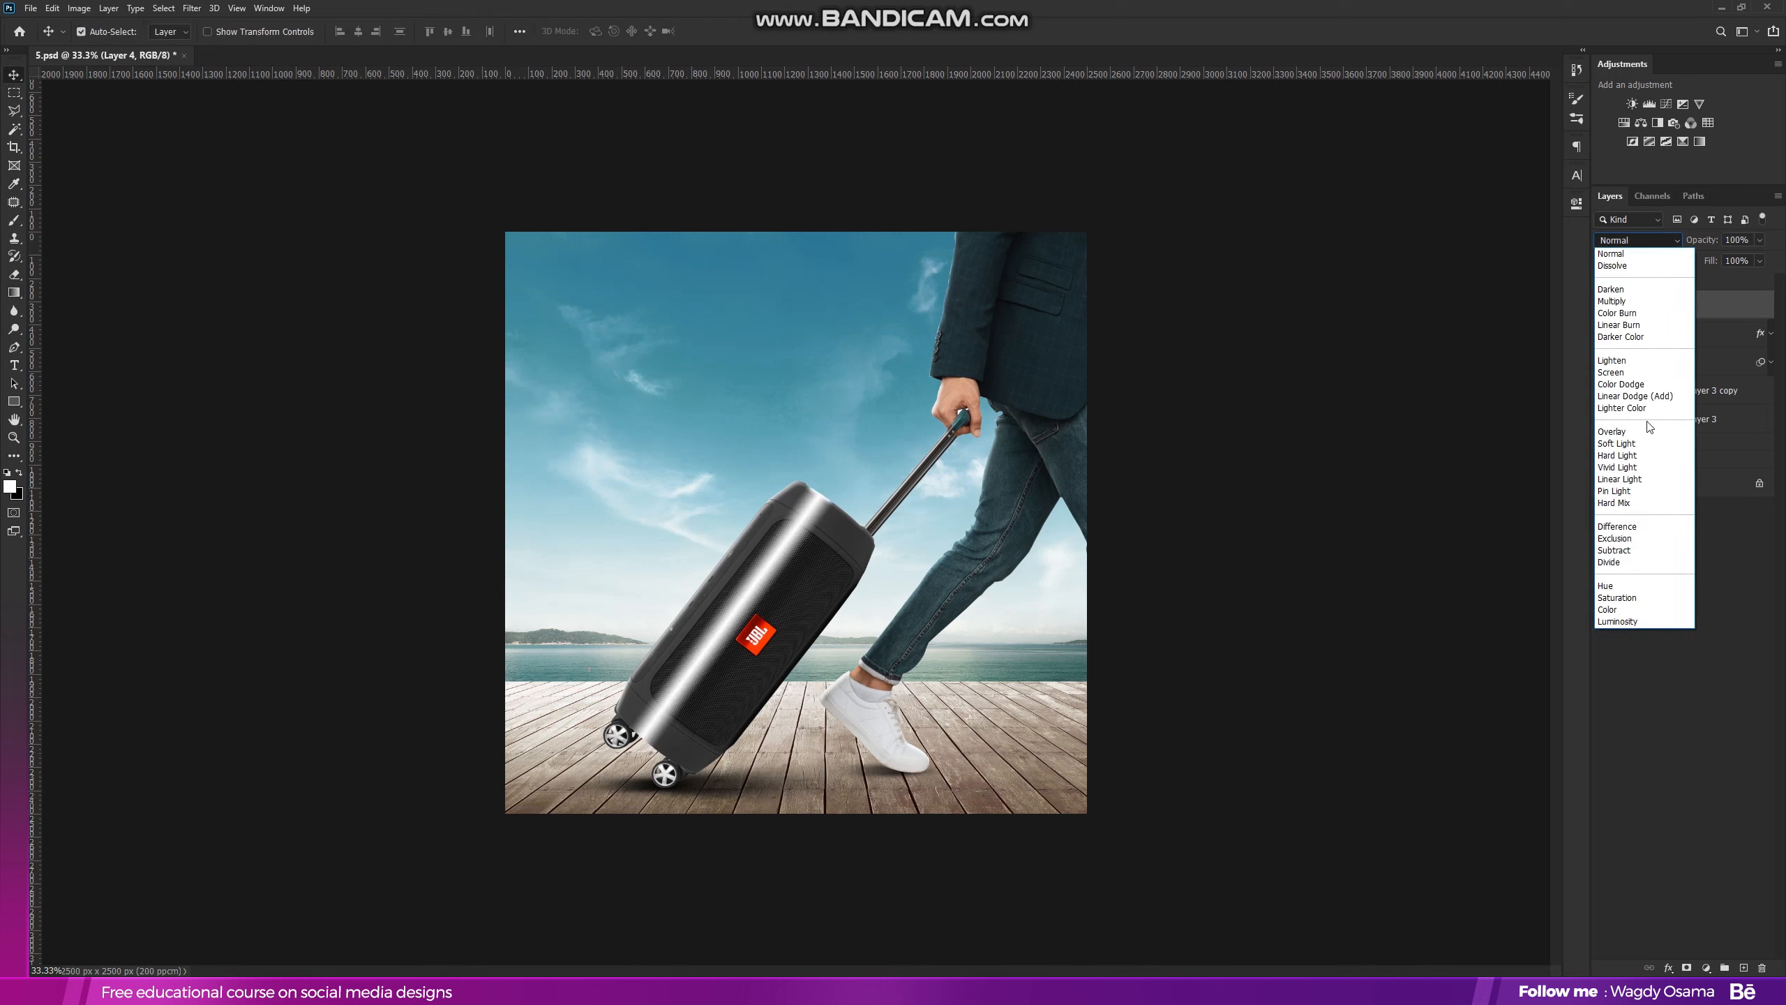
{"action": "left_click", "coordinate": [1649, 445]}
Rotate the highlight about 2.5° clockwise and lower Layer 4's opacity to 65%
{"action": "key", "text": "ctrl+t"}
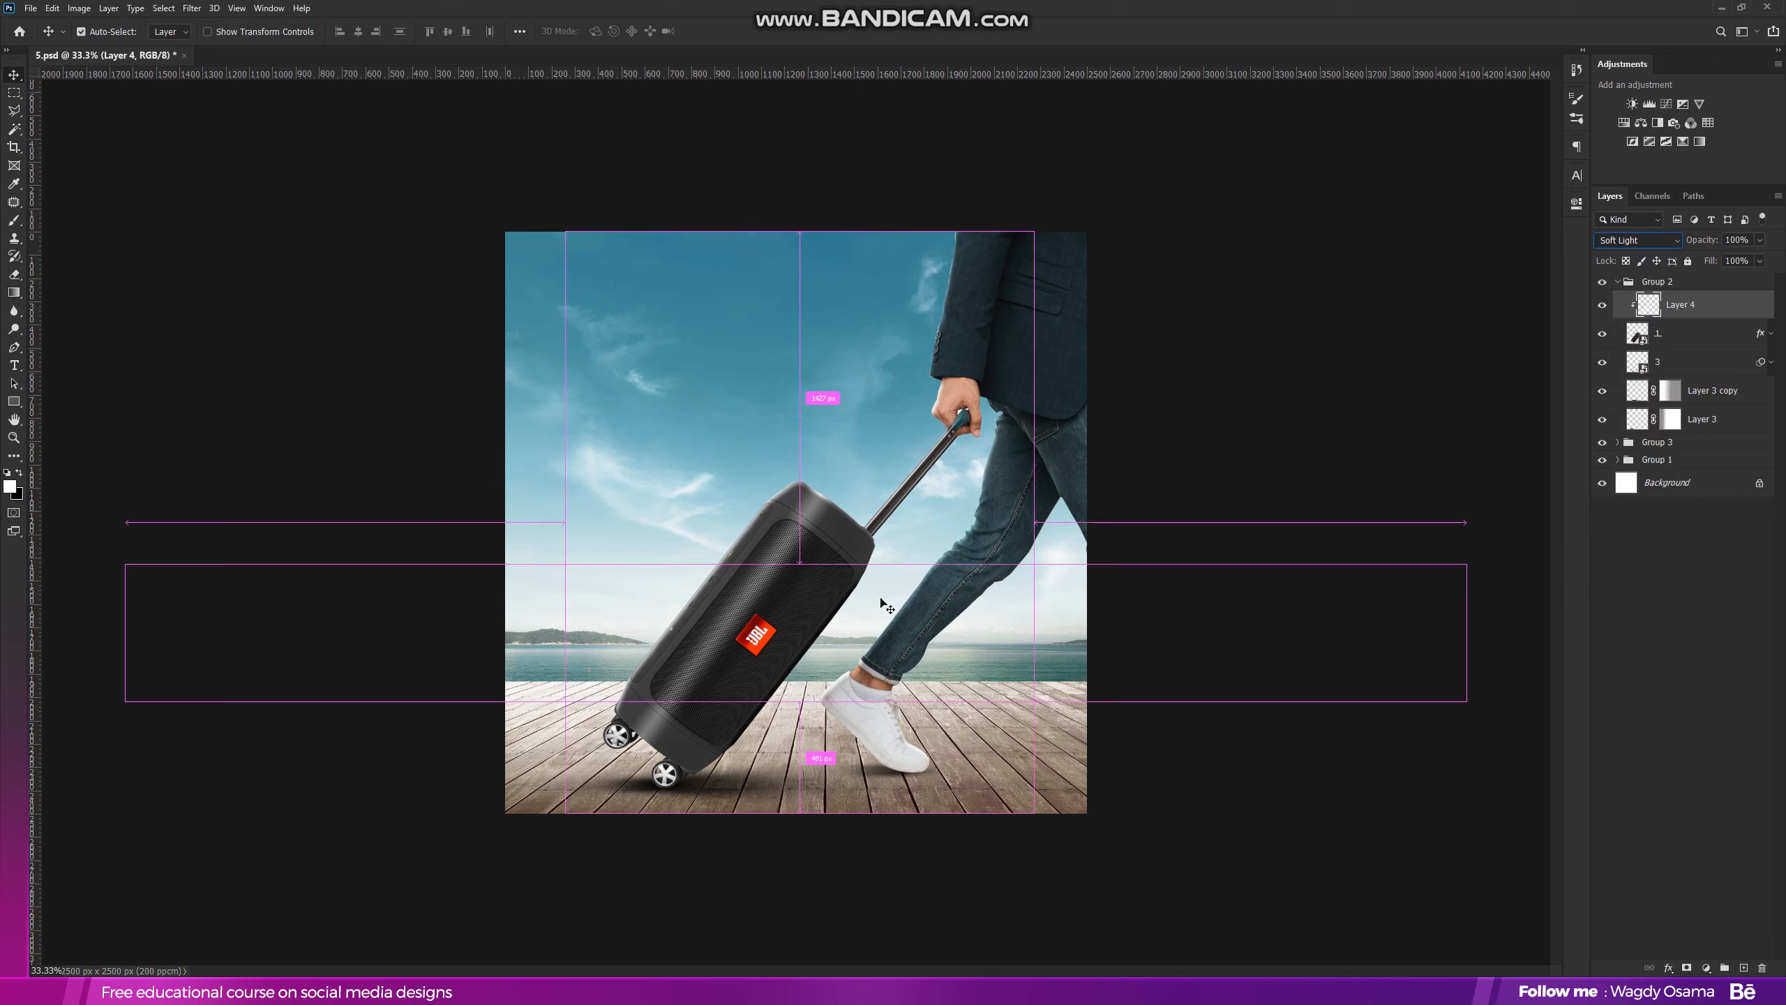
{"action": "left_click_drag", "start_coordinate": [1049, 422], "coordinate": [1059, 431]}
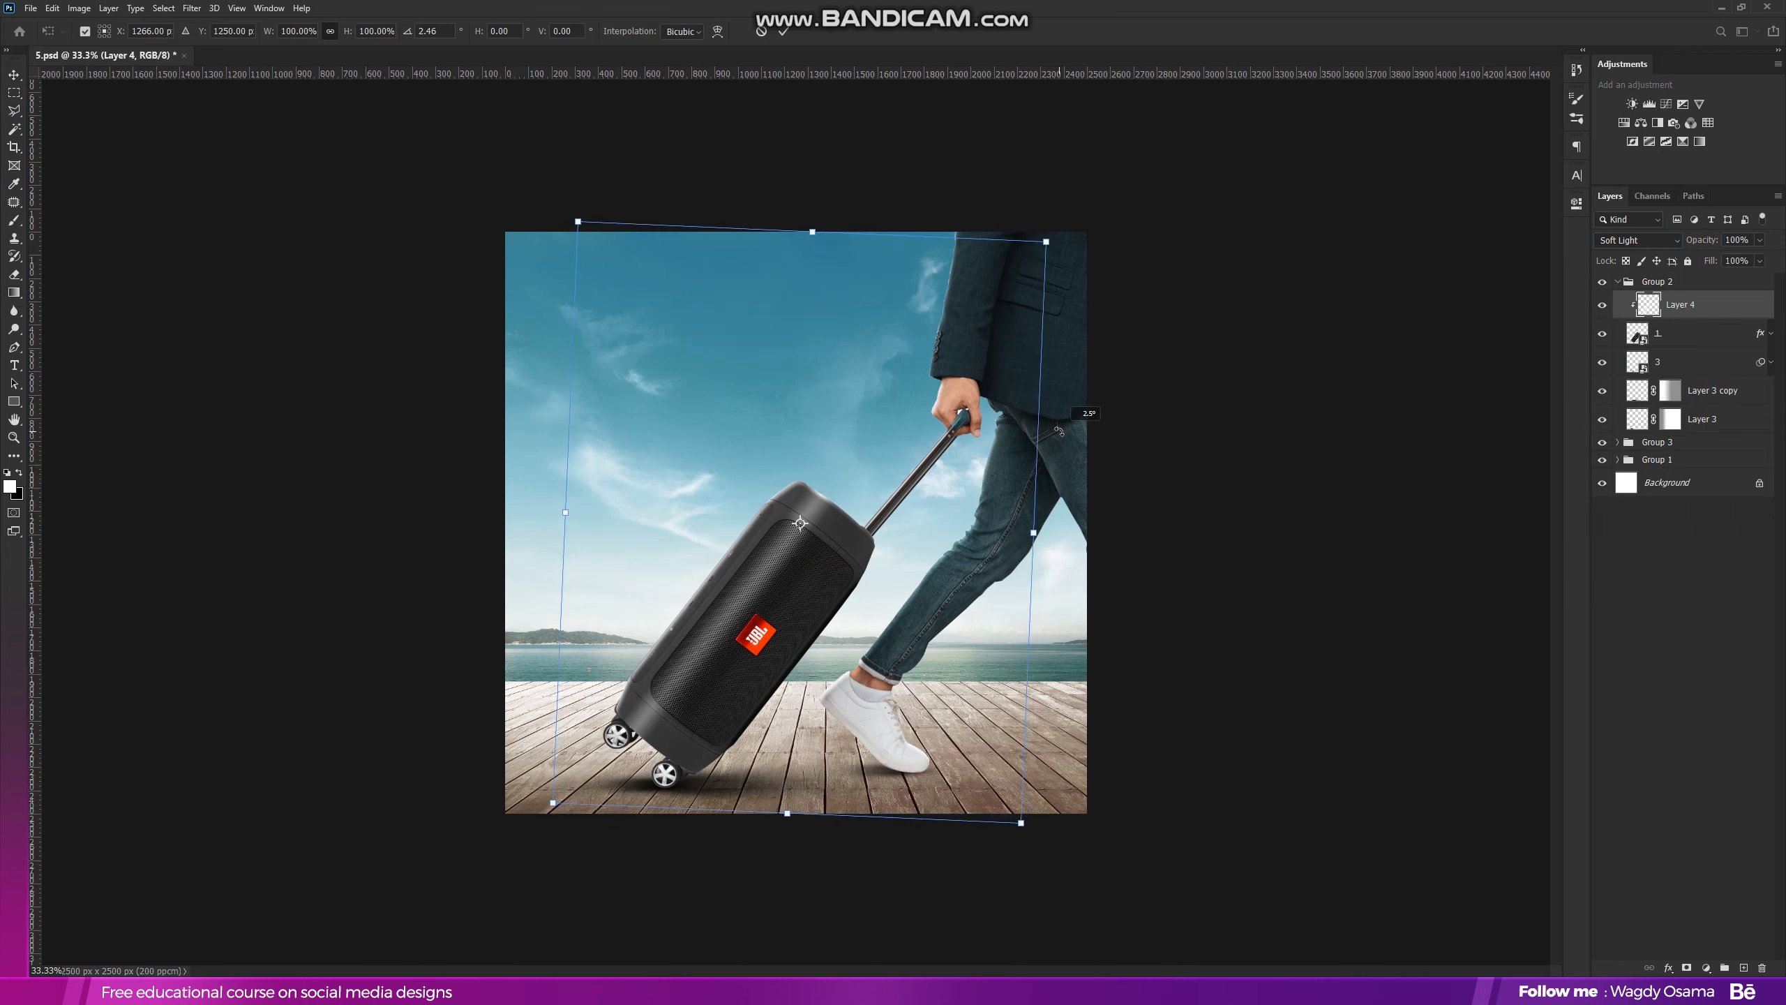
{"action": "left_click", "coordinate": [783, 31]}
{"action": "left_click_drag", "start_coordinate": [1705, 240], "coordinate": [1688, 242]}
Add a layer mask to Layer 4 and paint it black with a soft brush to fade the highlight at both ends of the speaker
{"action": "left_click", "coordinate": [1686, 968]}
{"action": "key", "text": "b"}
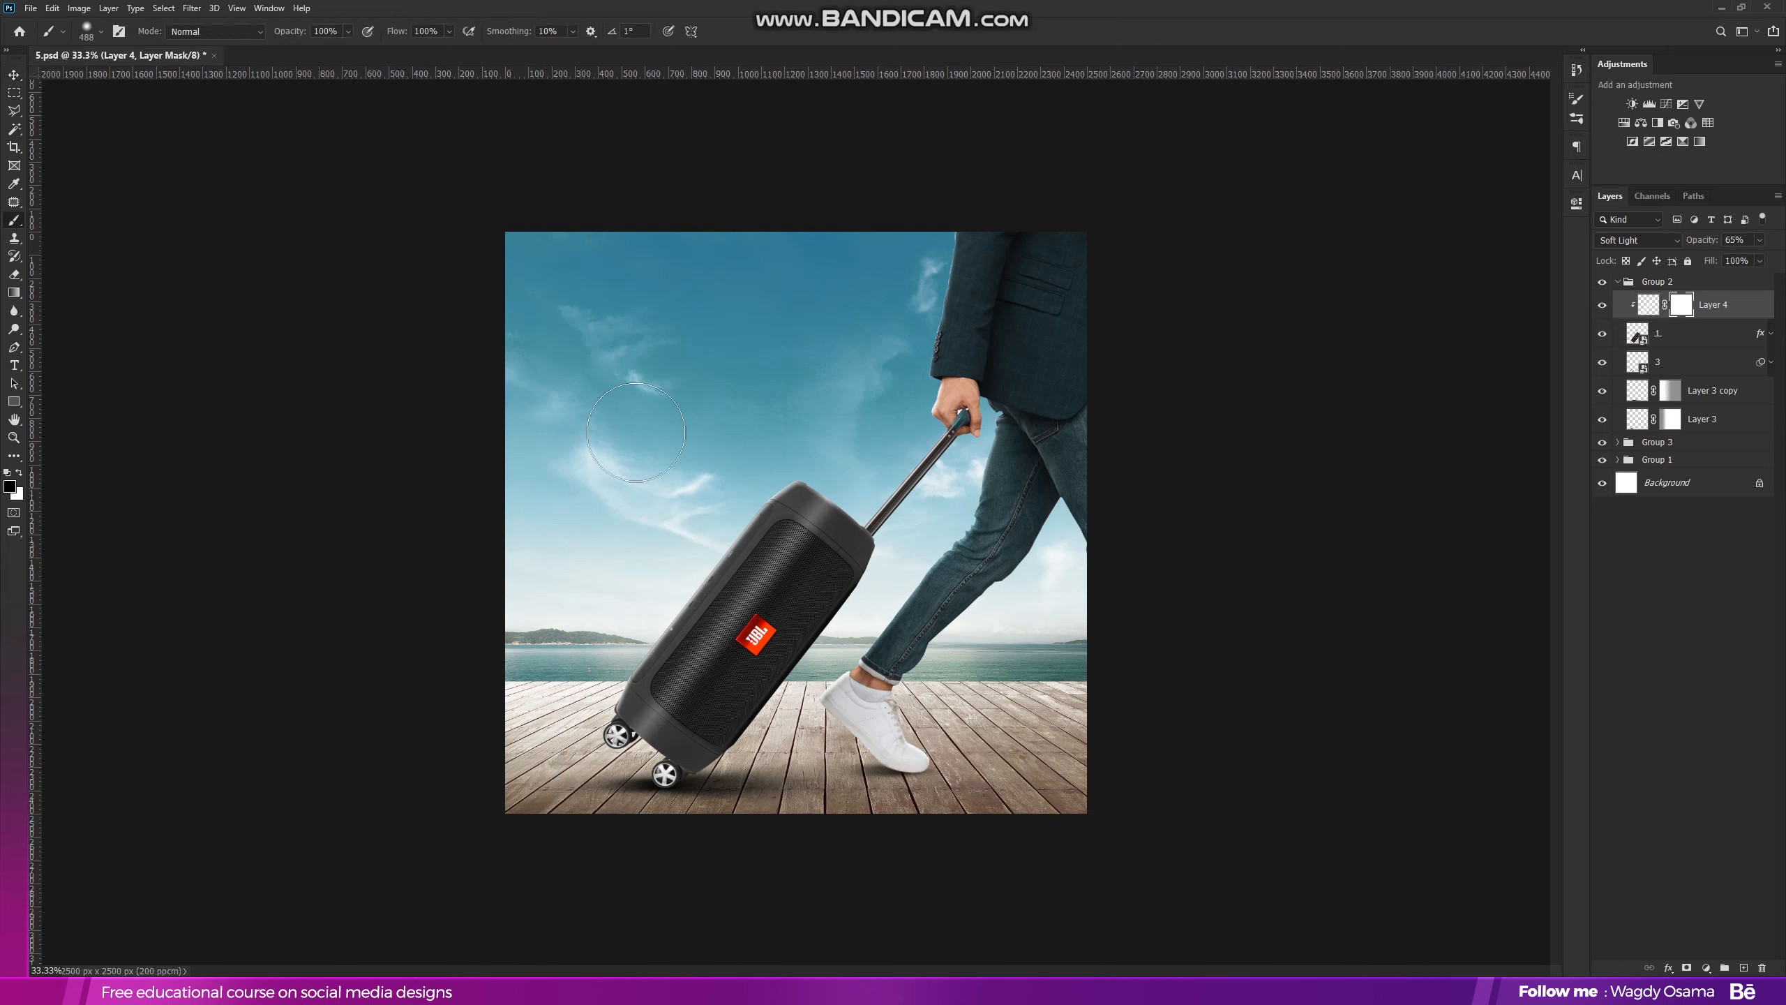
{"action": "right_click", "coordinate": [843, 450]}
{"action": "left_click", "coordinate": [918, 327]}
{"action": "left_click_drag", "start_coordinate": [846, 477], "coordinate": [829, 485]}
{"action": "left_click", "coordinate": [619, 737]}
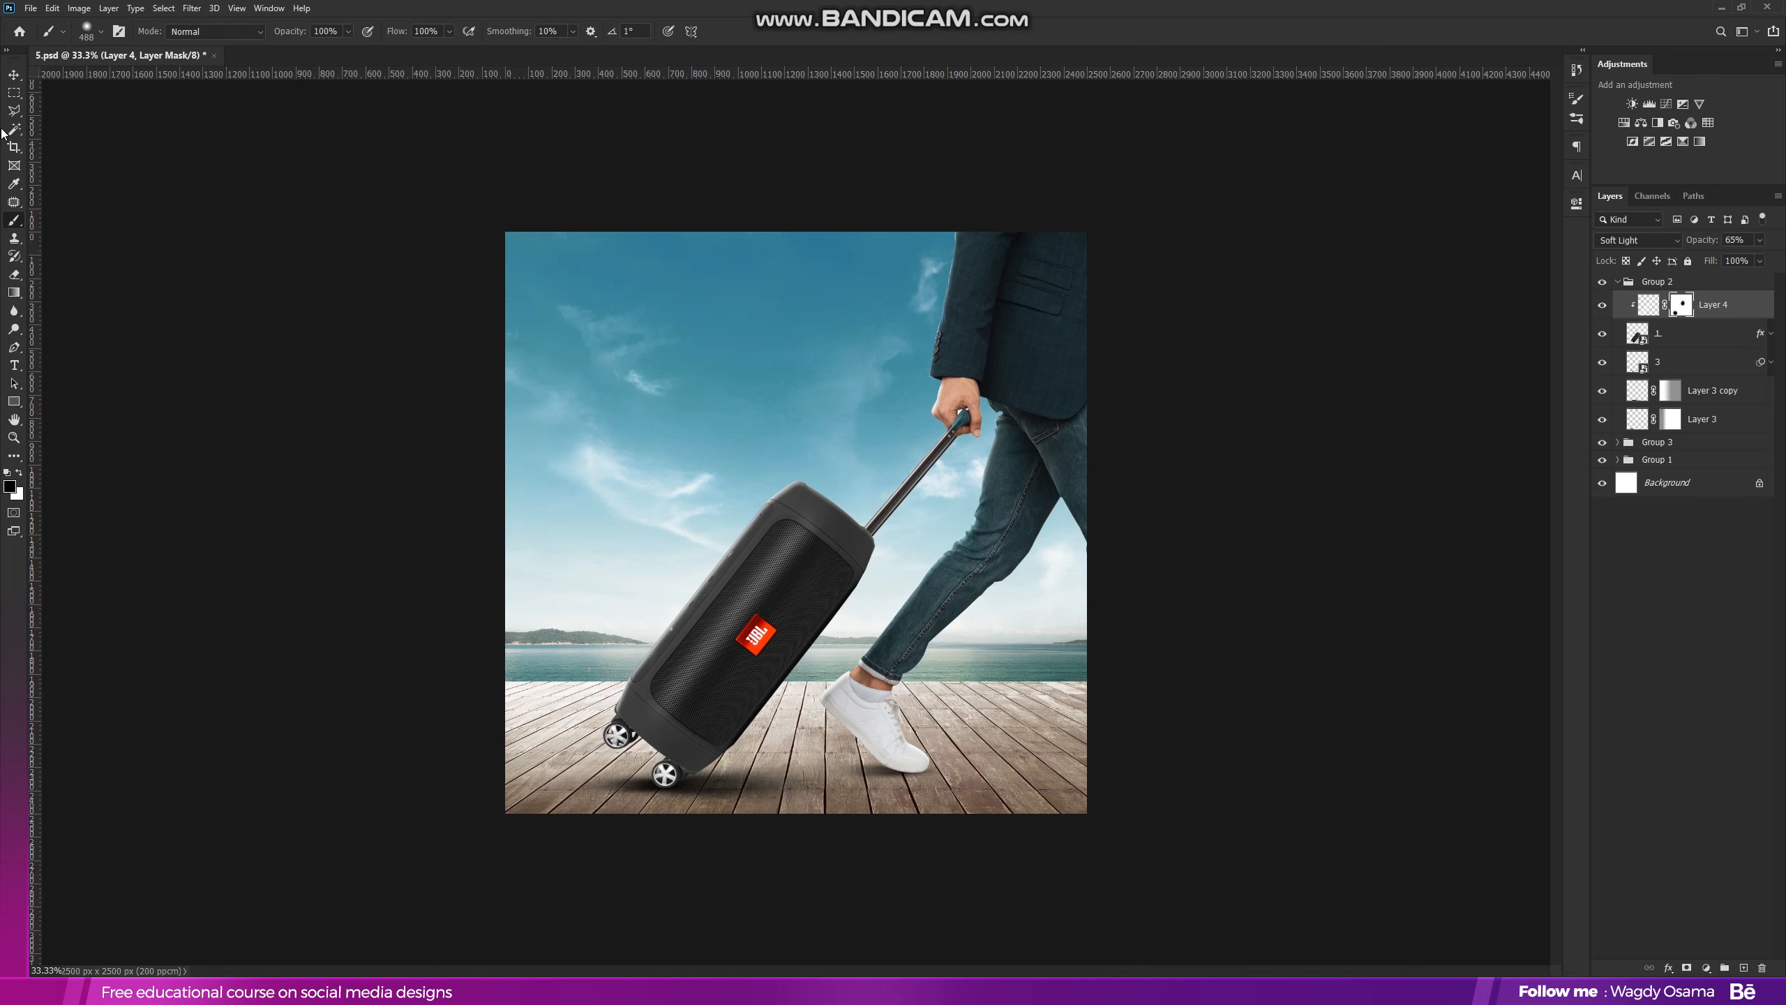
{"action": "left_click", "coordinate": [13, 75]}
Examine the composite at several zoom levels to judge the speaker highlight, collapse Group 2, and return to 33.3%
{"action": "key", "text": "ctrl+minus"}
{"action": "key", "text": "ctrl+plus"}
{"action": "key", "text": "ctrl+plus"}
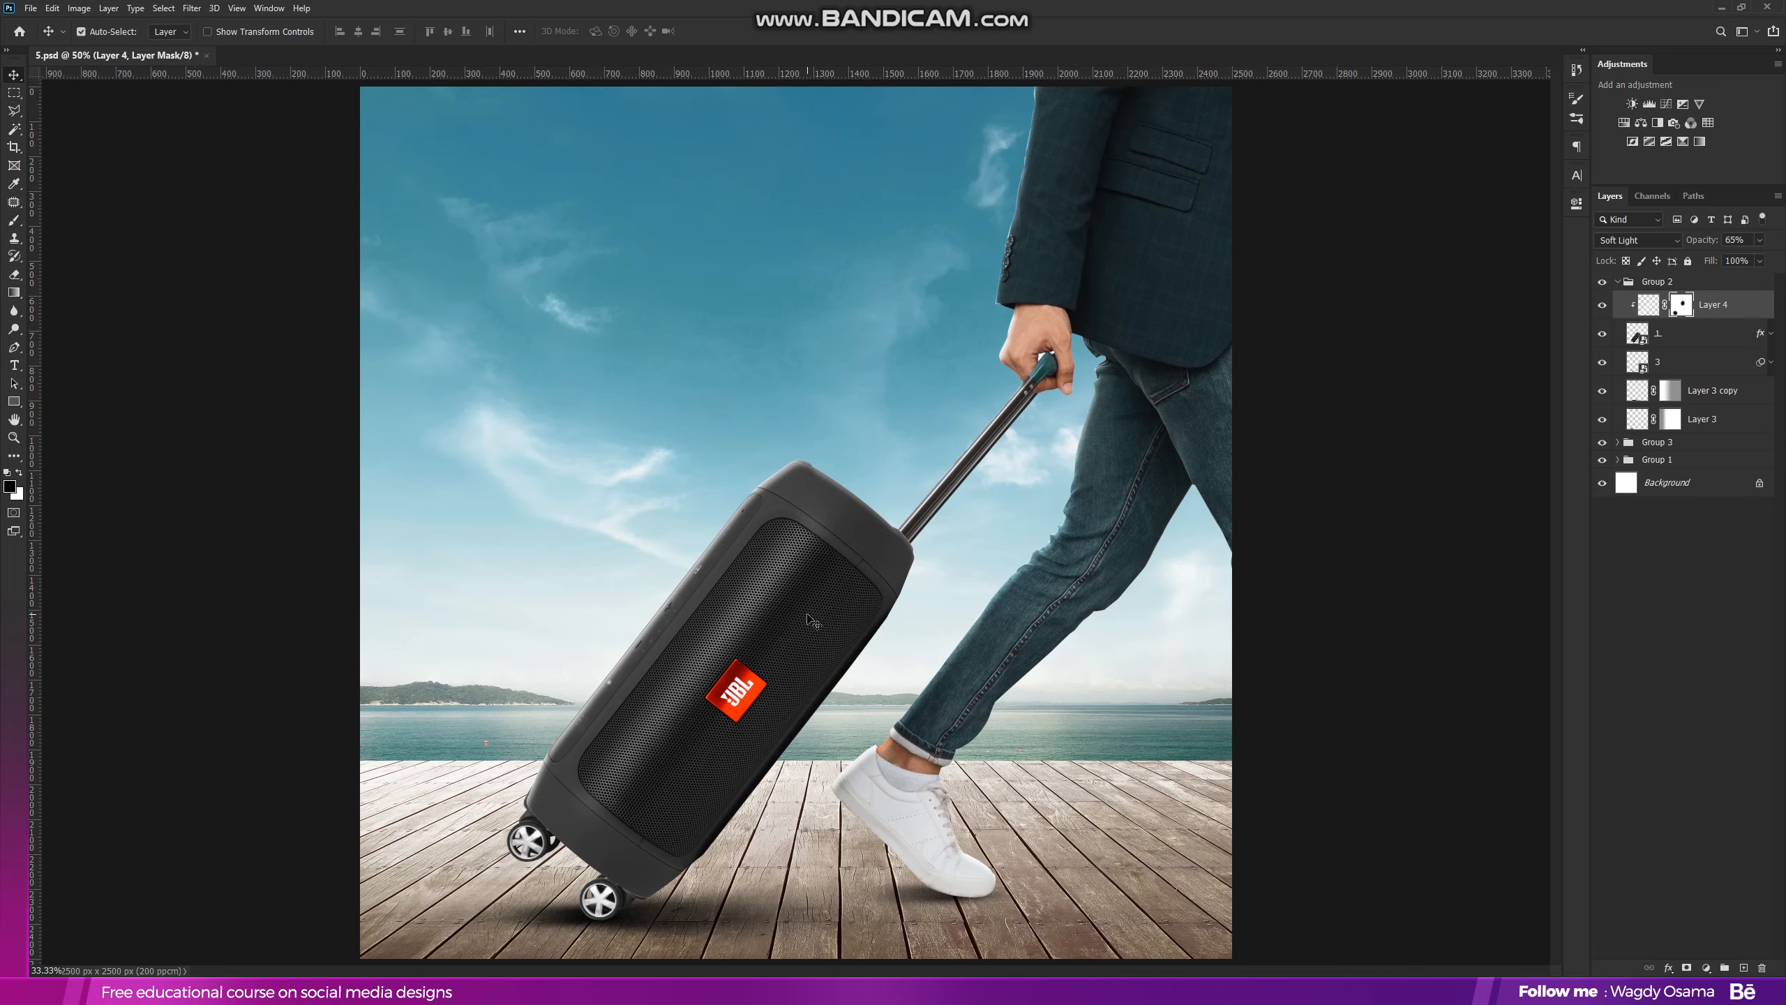
{"action": "key", "text": "ctrl+minus"}
{"action": "key", "text": "ctrl+minus"}
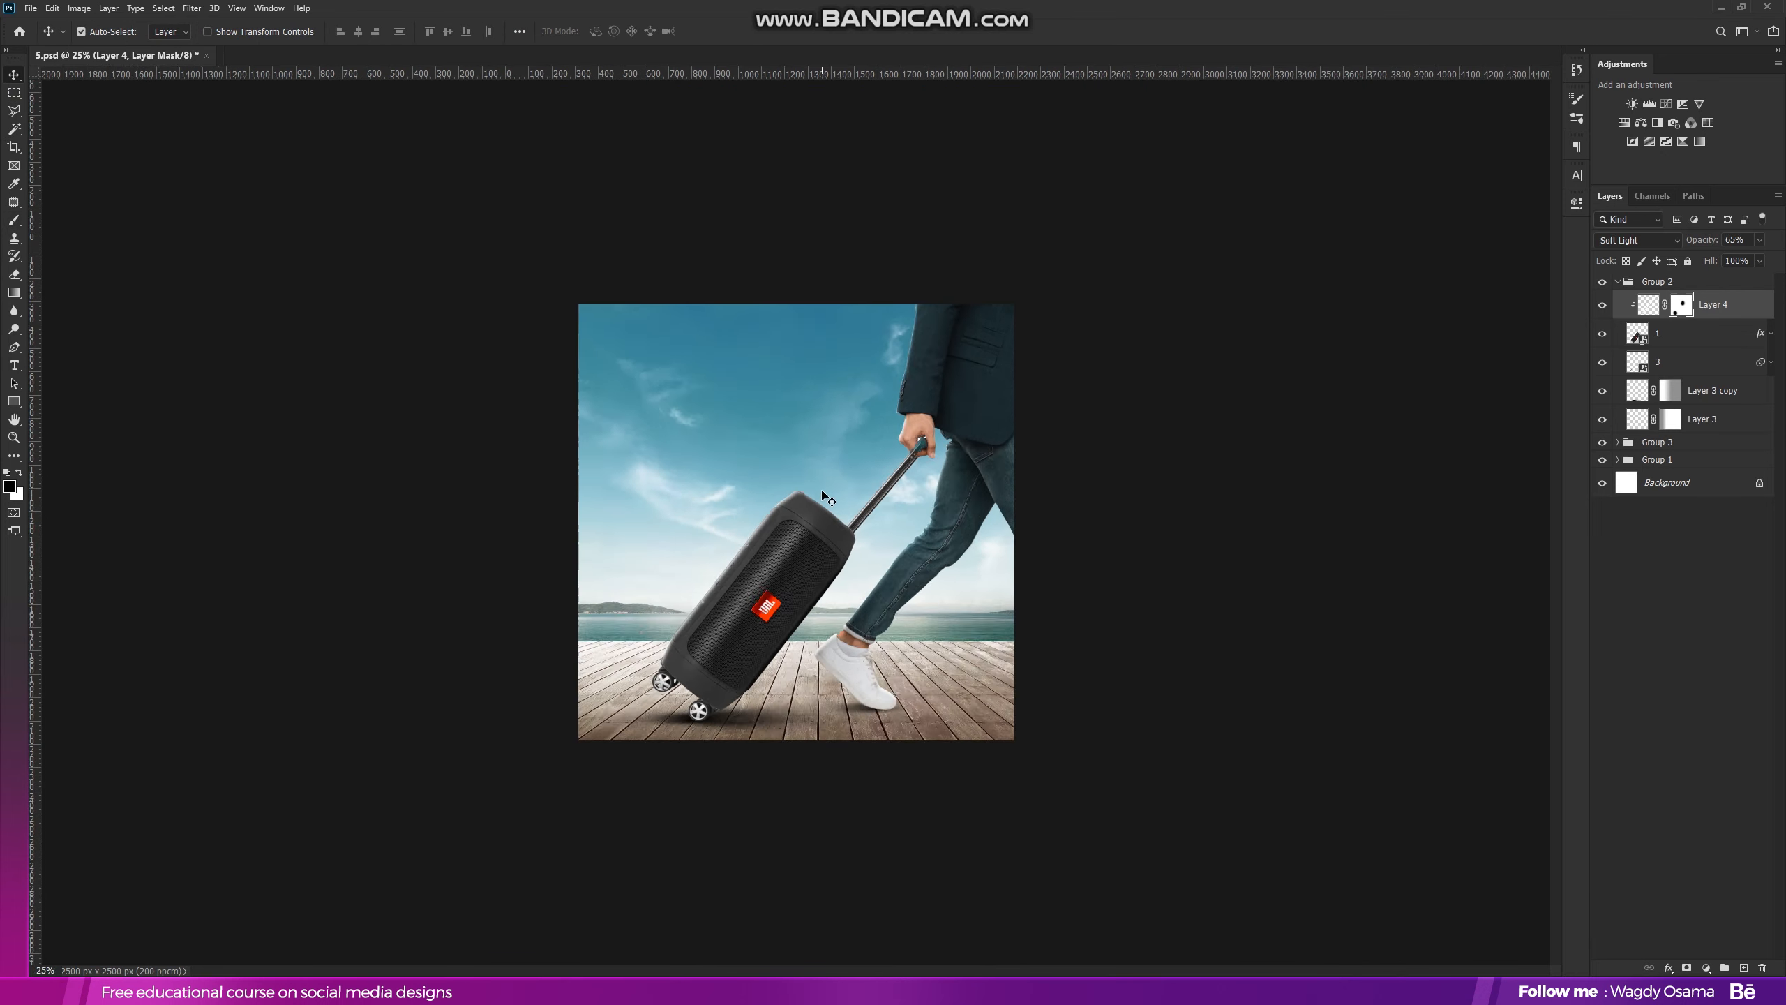
{"action": "key", "text": "ctrl+plus"}
{"action": "key", "text": "ctrl+minus"}
{"action": "key", "text": "ctrl+plus"}
{"action": "key", "text": "ctrl+minus"}
{"action": "key", "text": "ctrl+minus"}
{"action": "key", "text": "ctrl+minus"}
{"action": "key", "text": "ctrl+plus"}
{"action": "key", "text": "ctrl+plus"}
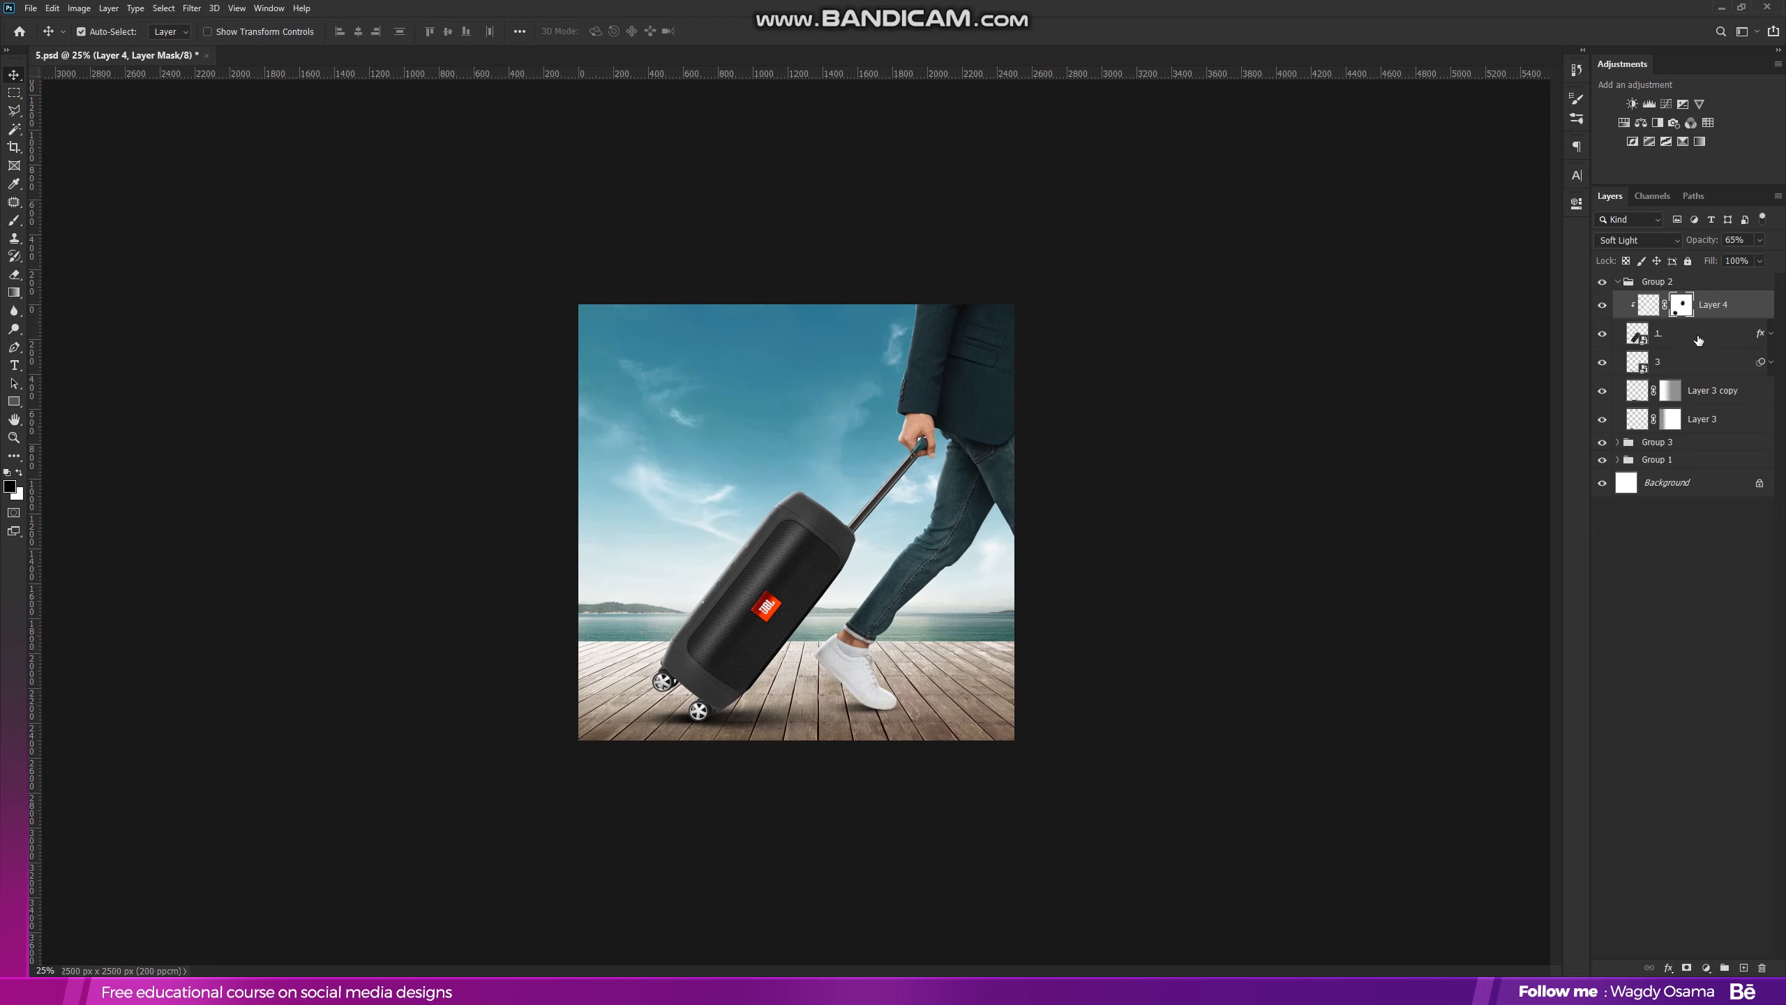
{"action": "left_click", "coordinate": [1619, 281]}
{"action": "key", "text": "ctrl+plus"}
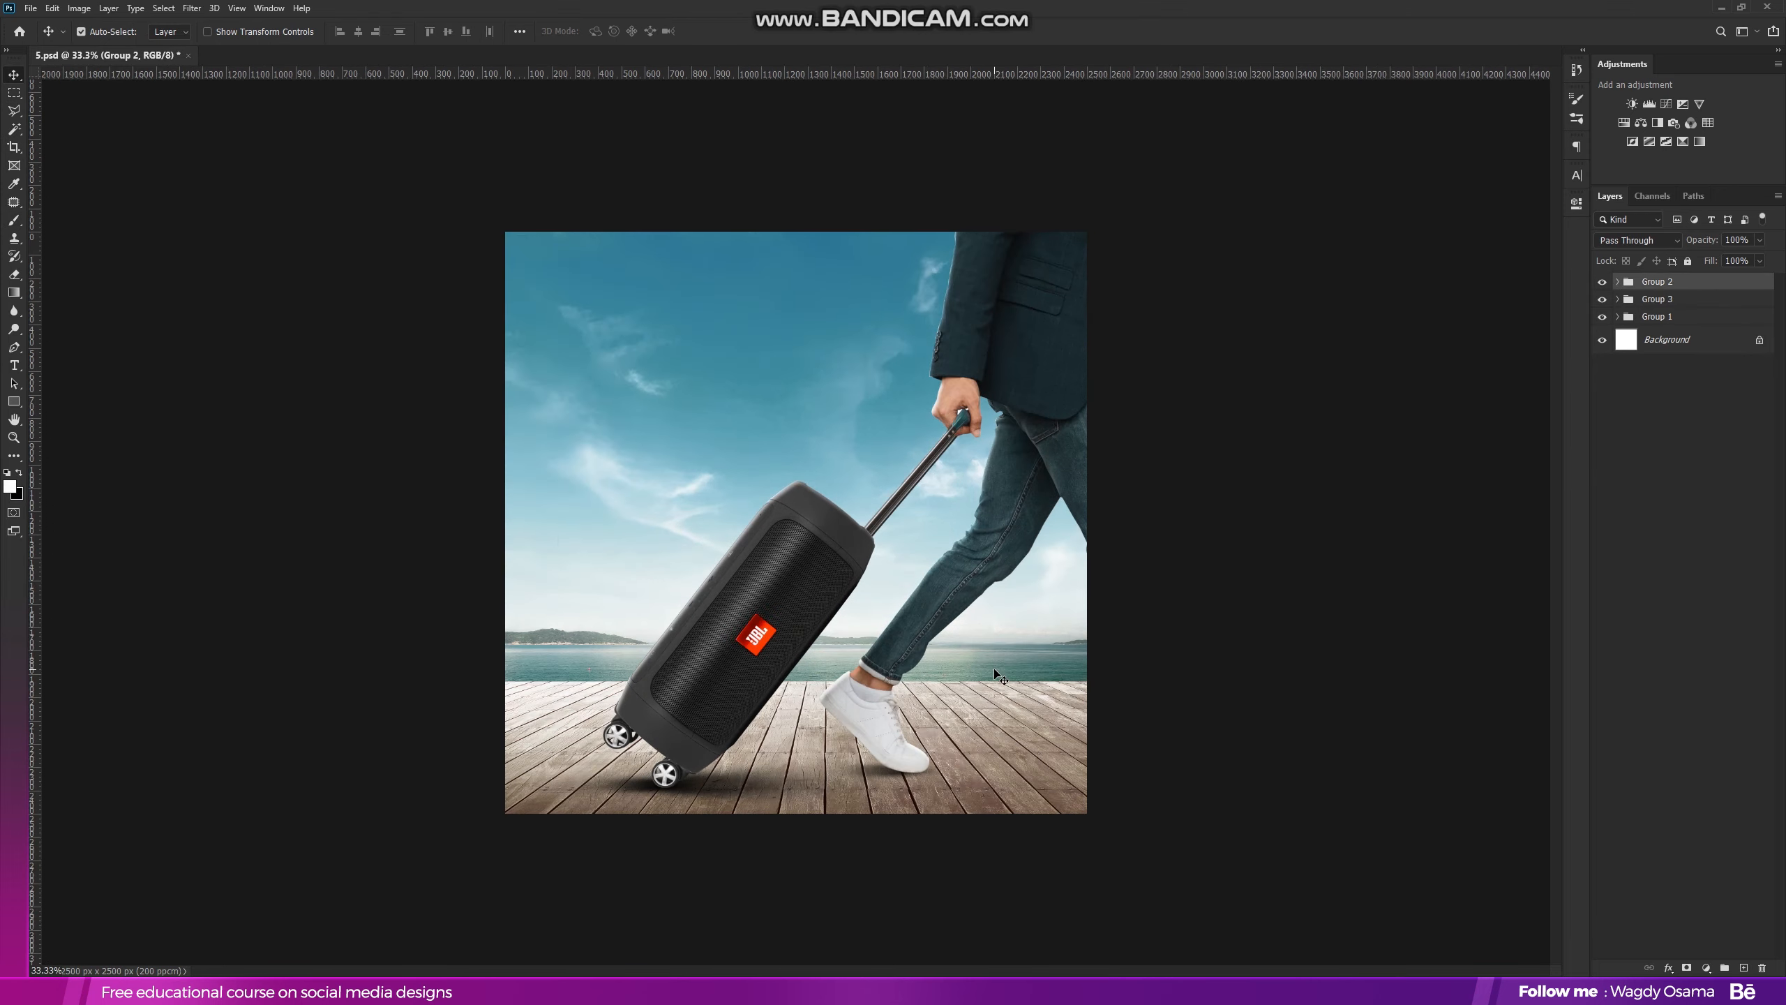
Add an Exposure adjustment clipped to speaker layer 1 and set its gamma correction to about 0.71
{"action": "left_click", "coordinate": [809, 651]}
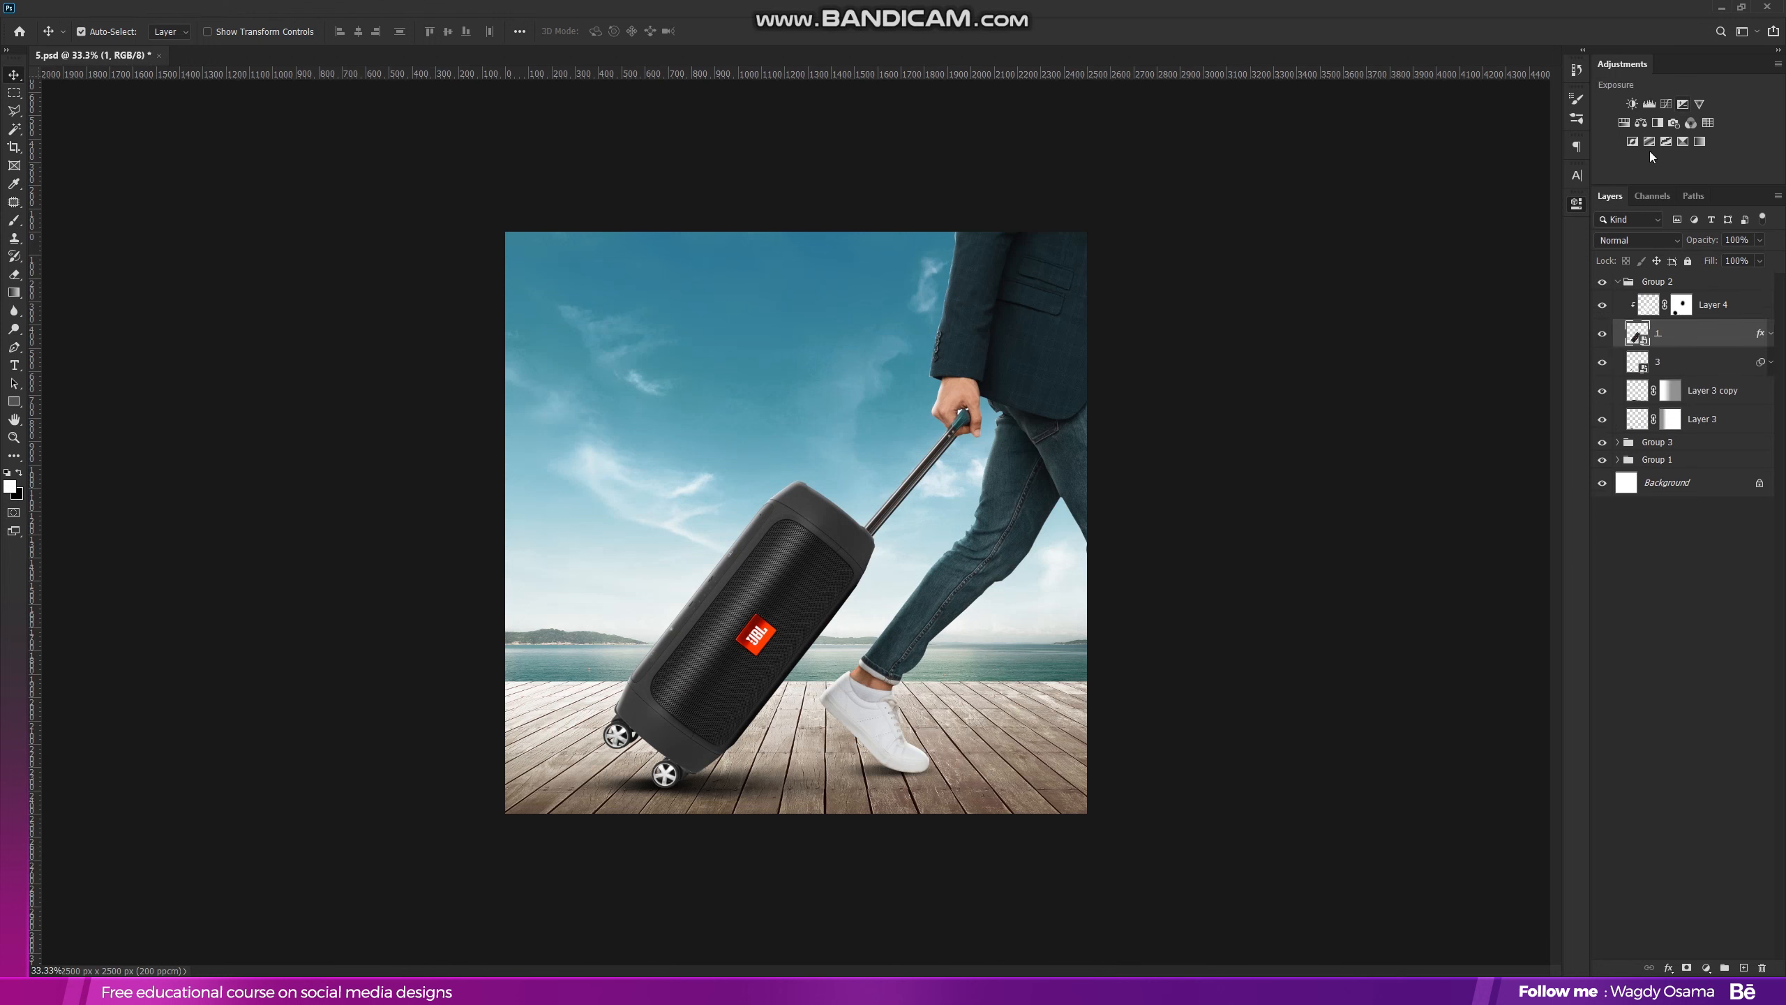
{"action": "left_click", "coordinate": [1683, 103]}
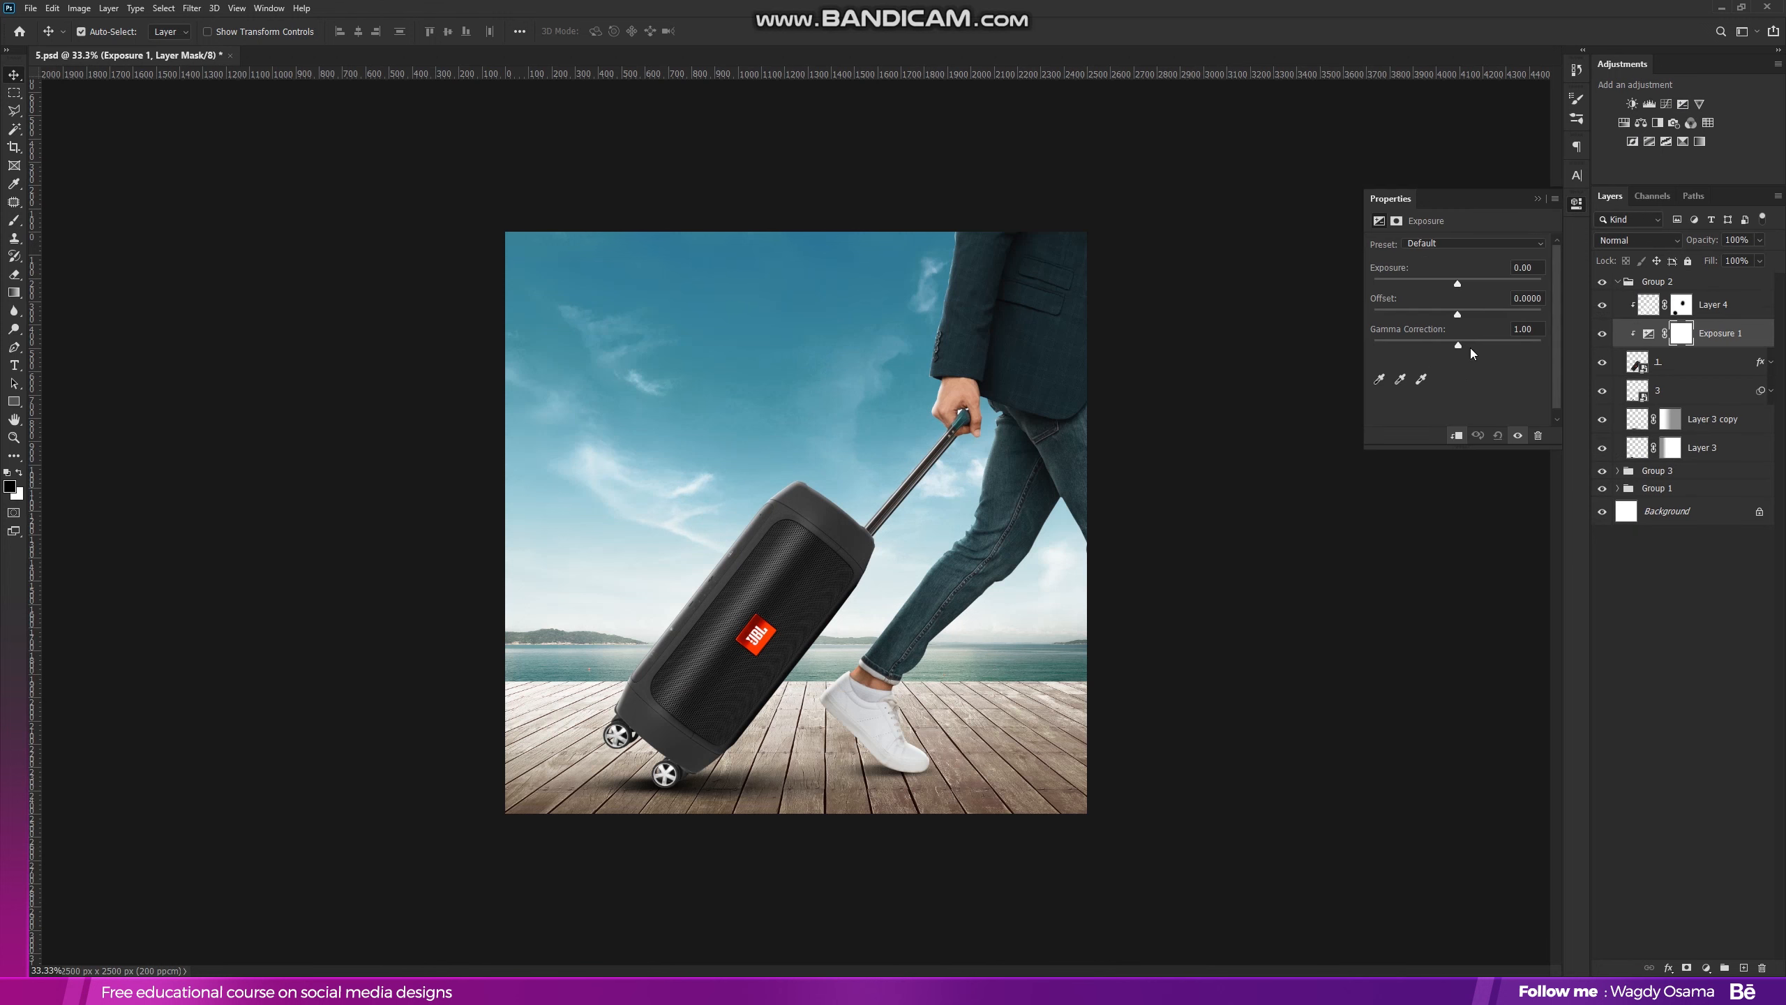
{"action": "left_click", "coordinate": [1470, 342]}
{"action": "left_click_drag", "start_coordinate": [1474, 340], "coordinate": [1482, 337]}
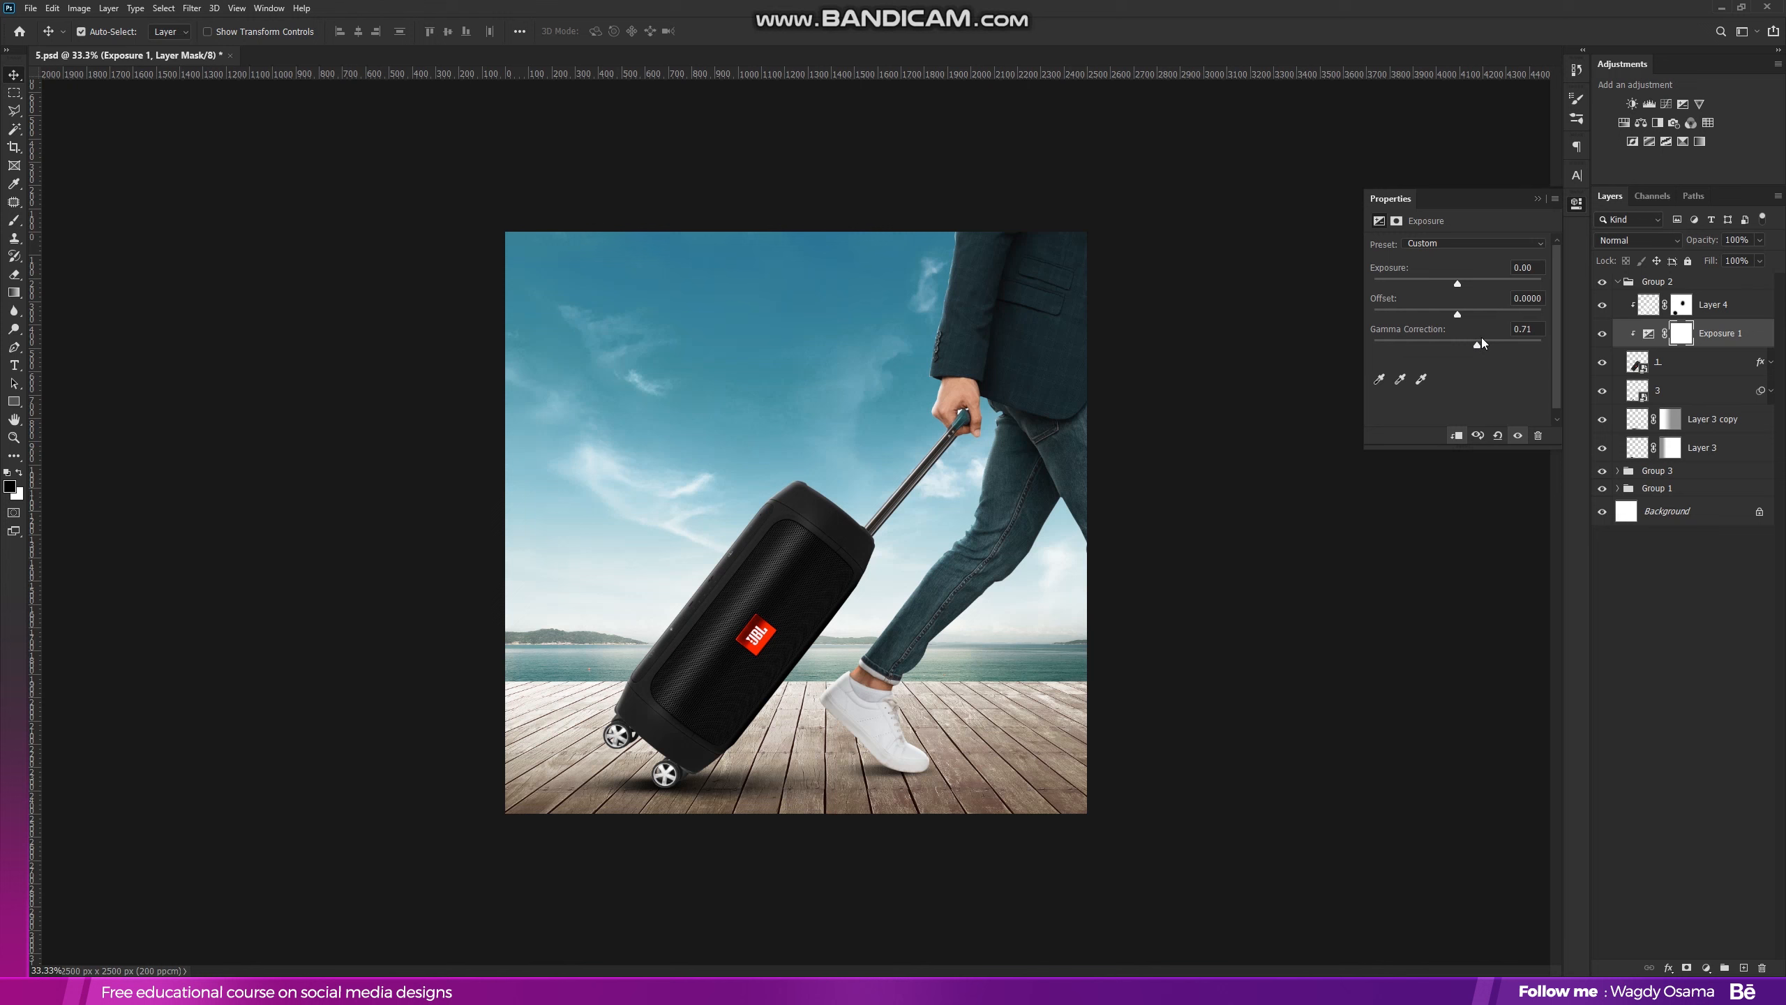
{"action": "left_click", "coordinate": [1538, 199]}
Invert the Exposure 1 mask and paint it white with a larger soft brush along the speaker's lower side to darken it
{"action": "key", "text": "ctrl+i"}
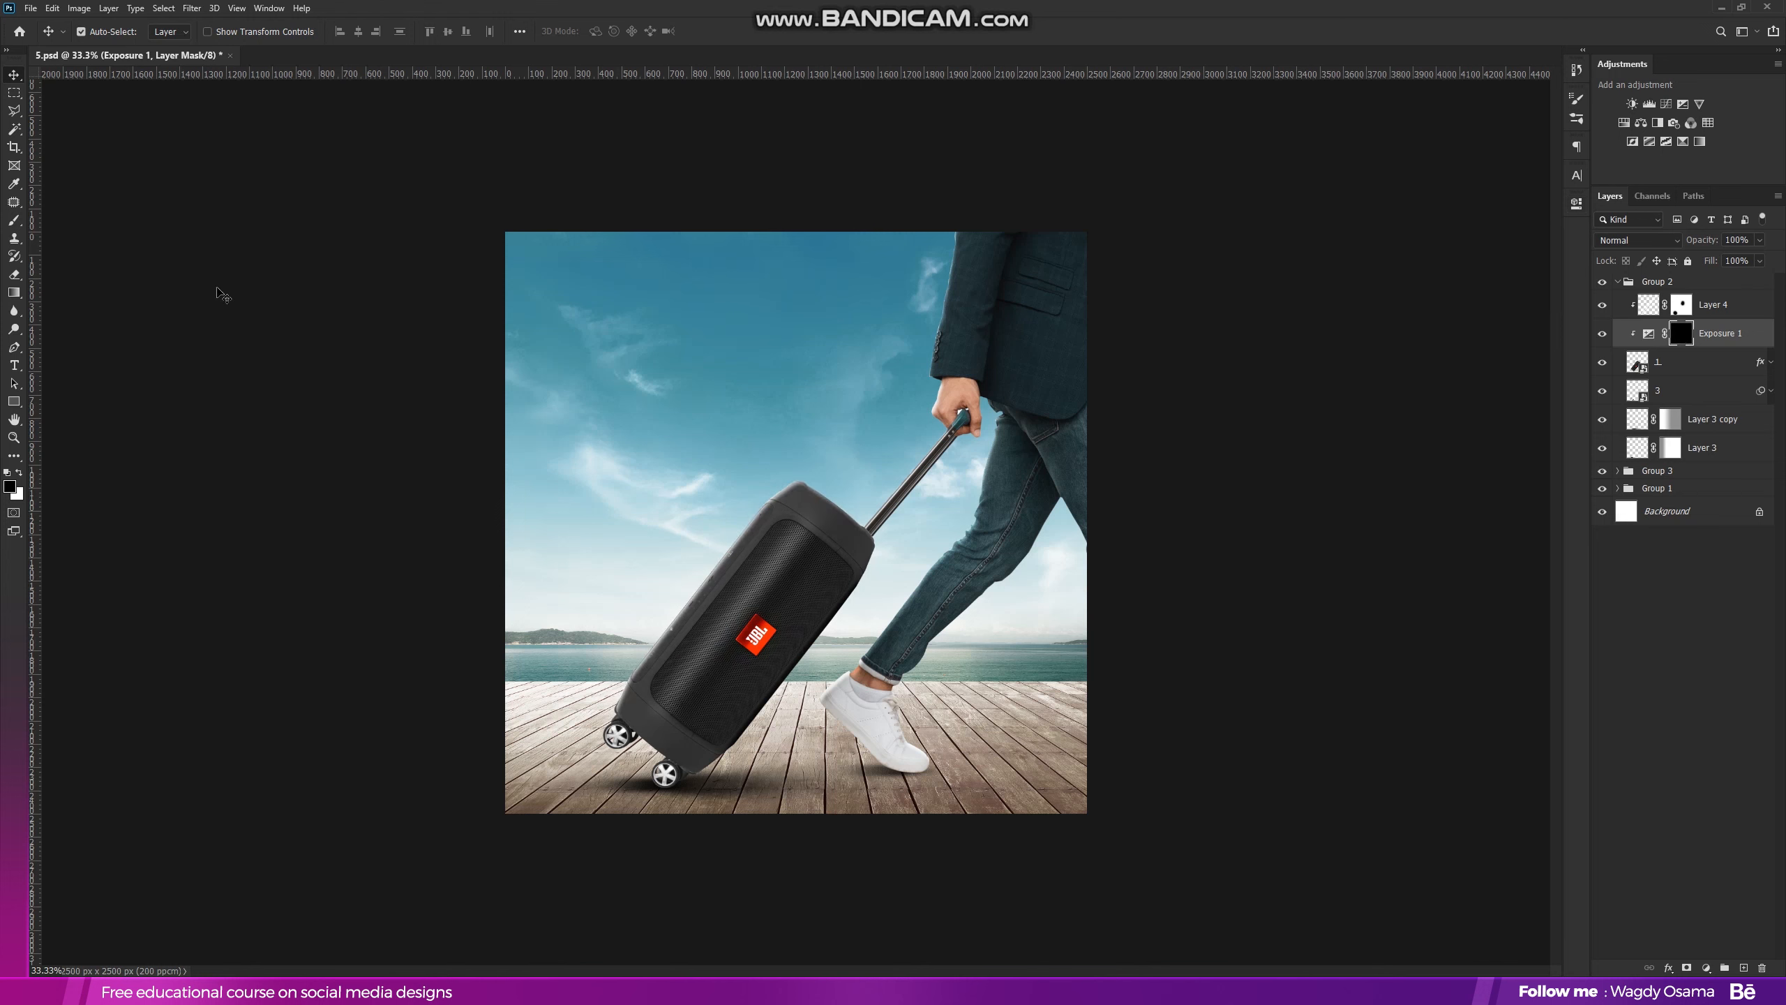
{"action": "left_click", "coordinate": [12, 221]}
{"action": "right_click", "coordinate": [674, 470]}
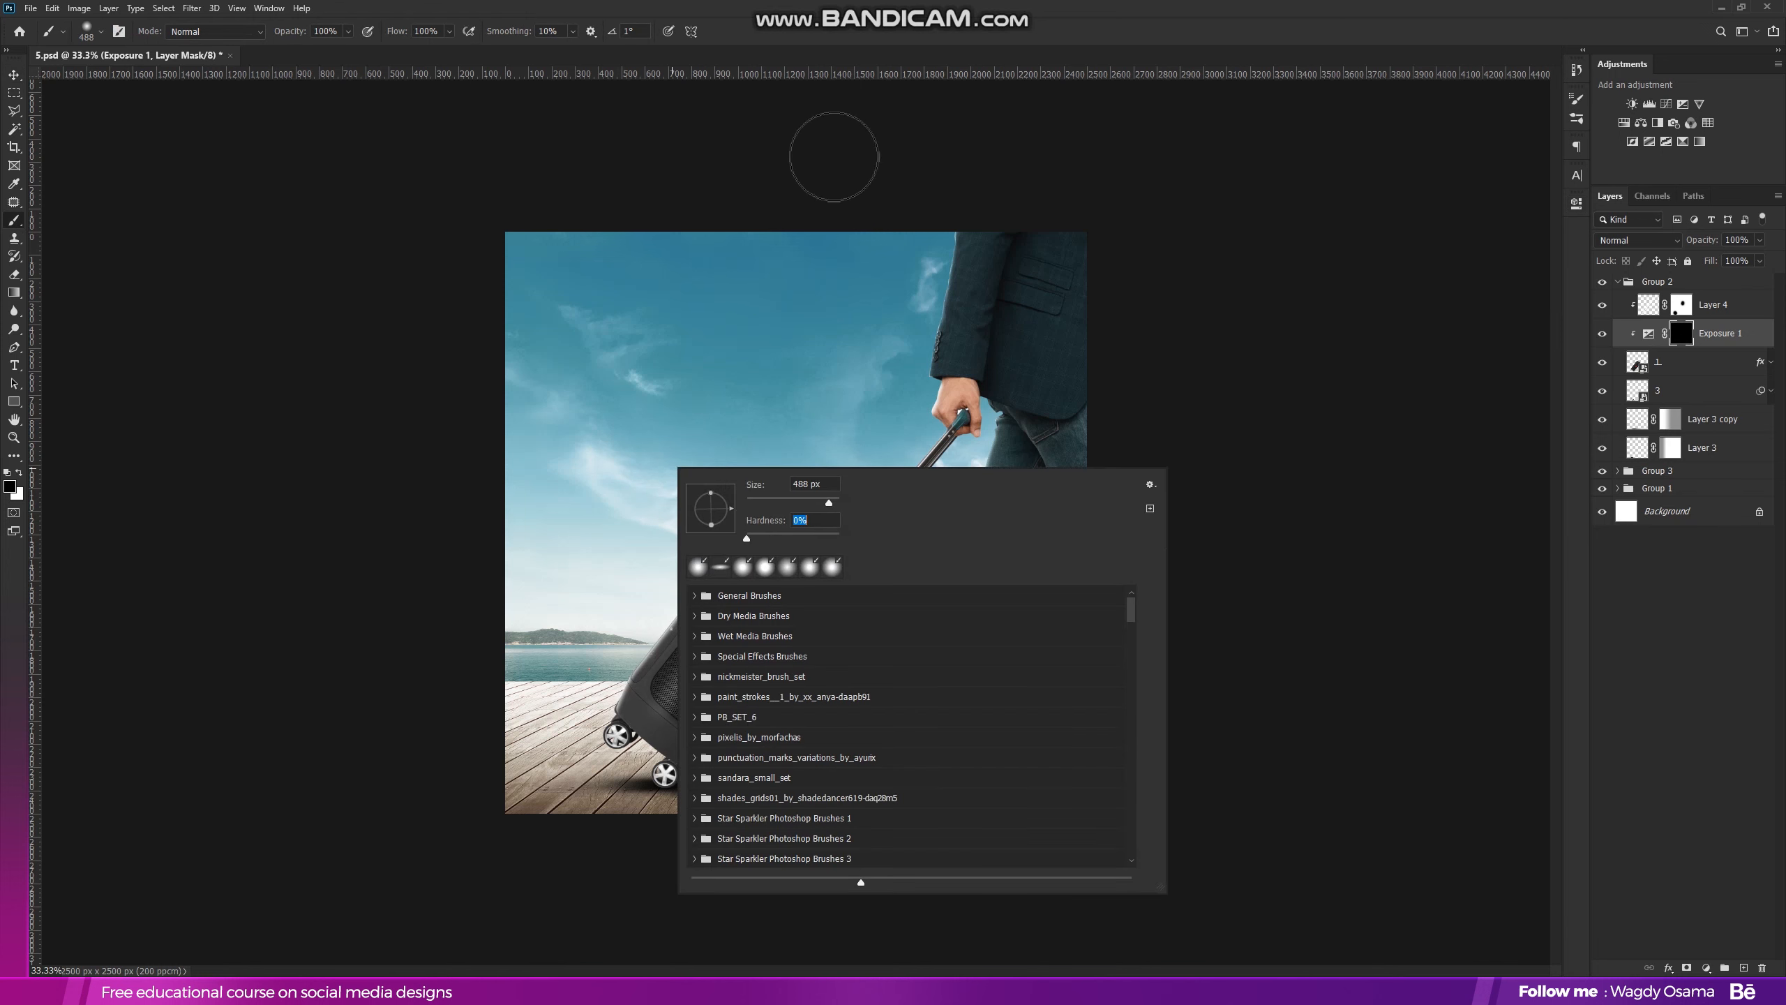
{"action": "left_click", "coordinate": [834, 156]}
{"action": "left_click", "coordinate": [19, 473]}
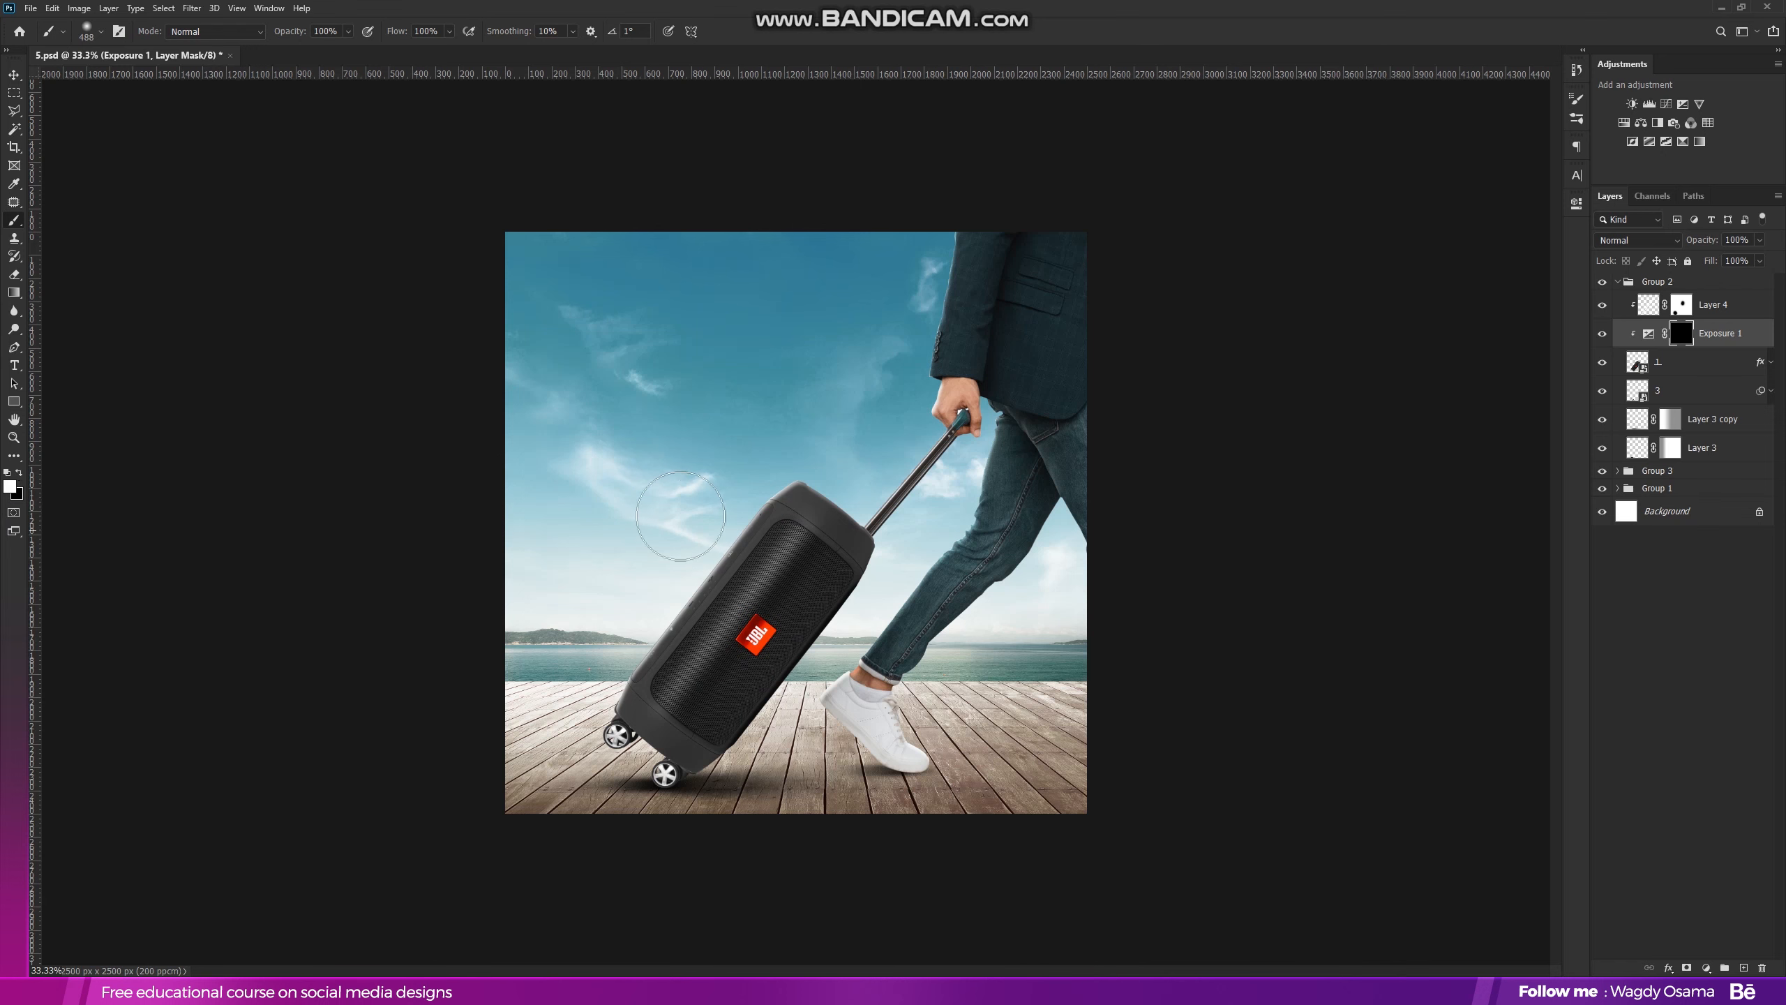
{"action": "right_click", "coordinate": [680, 516]}
{"action": "left_click_drag", "start_coordinate": [833, 550], "coordinate": [840, 550]}
{"action": "left_click", "coordinate": [967, 8]}
{"action": "left_click", "coordinate": [710, 821]}
{"action": "left_click_drag", "start_coordinate": [783, 822], "coordinate": [900, 699]}
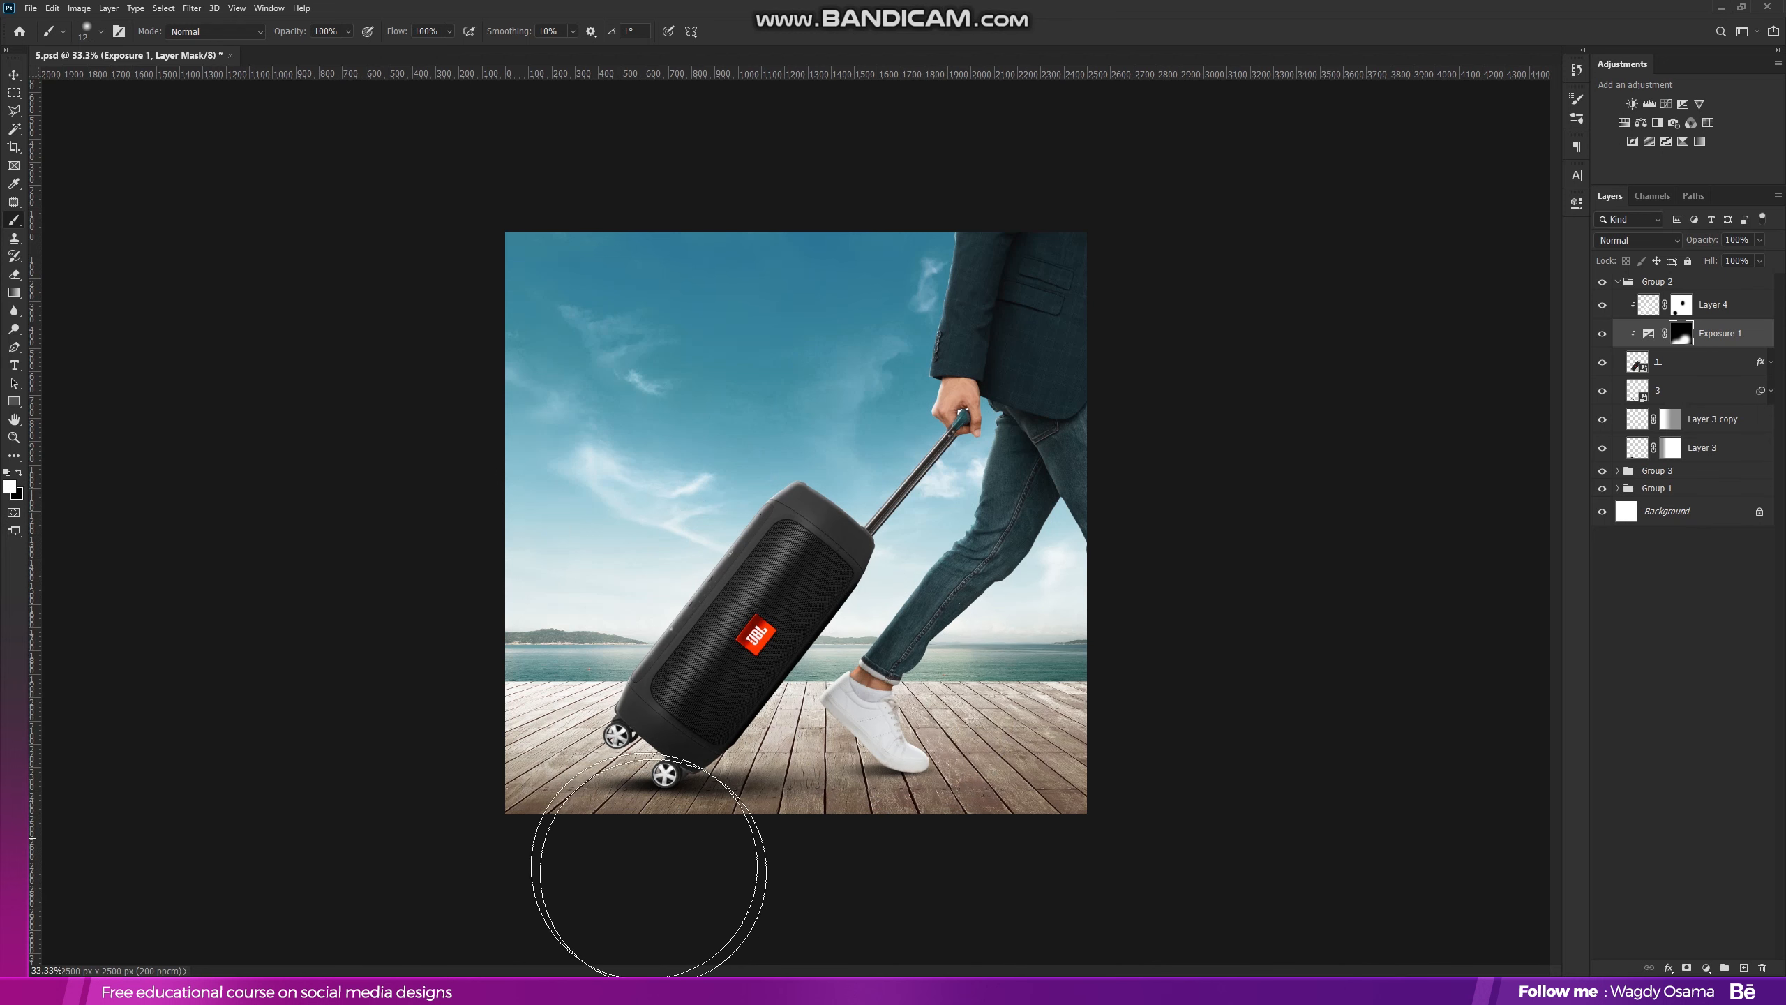
{"action": "left_click", "coordinate": [13, 76]}
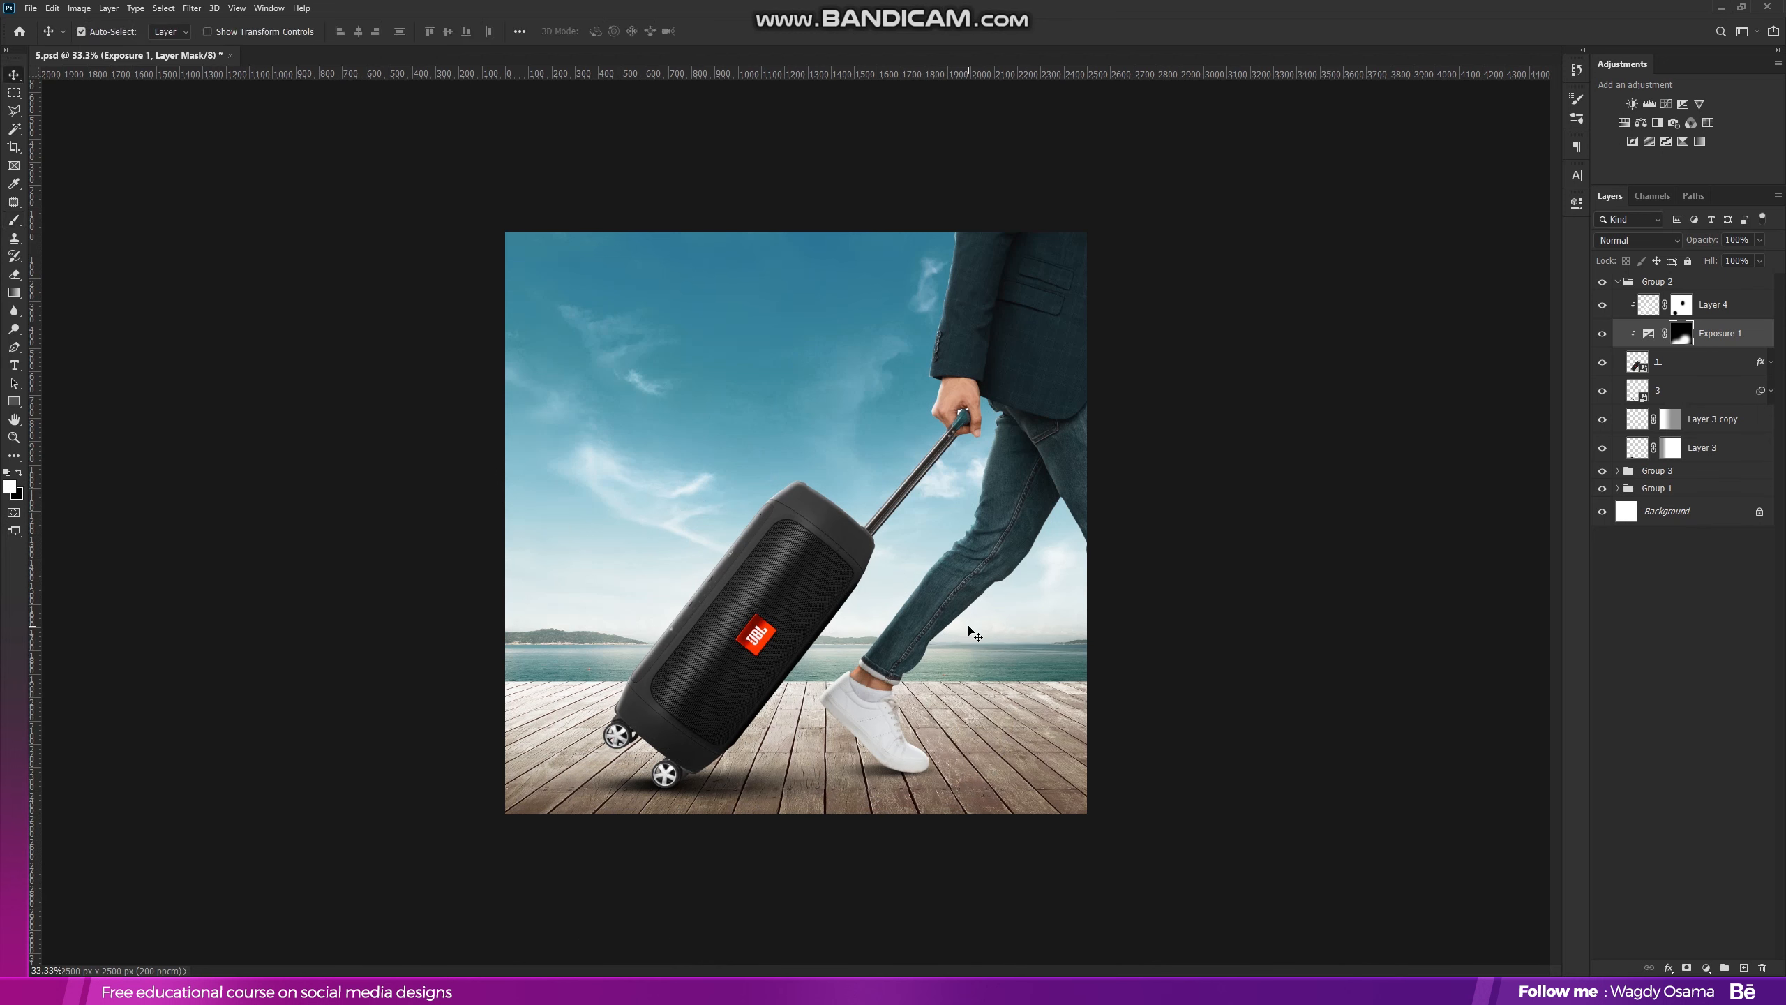
Add a Color Lookup adjustment above the collapsed Group 2 using the FoggyNight.3DL file
{"action": "left_click", "coordinate": [1618, 282]}
{"action": "left_click", "coordinate": [1707, 969]}
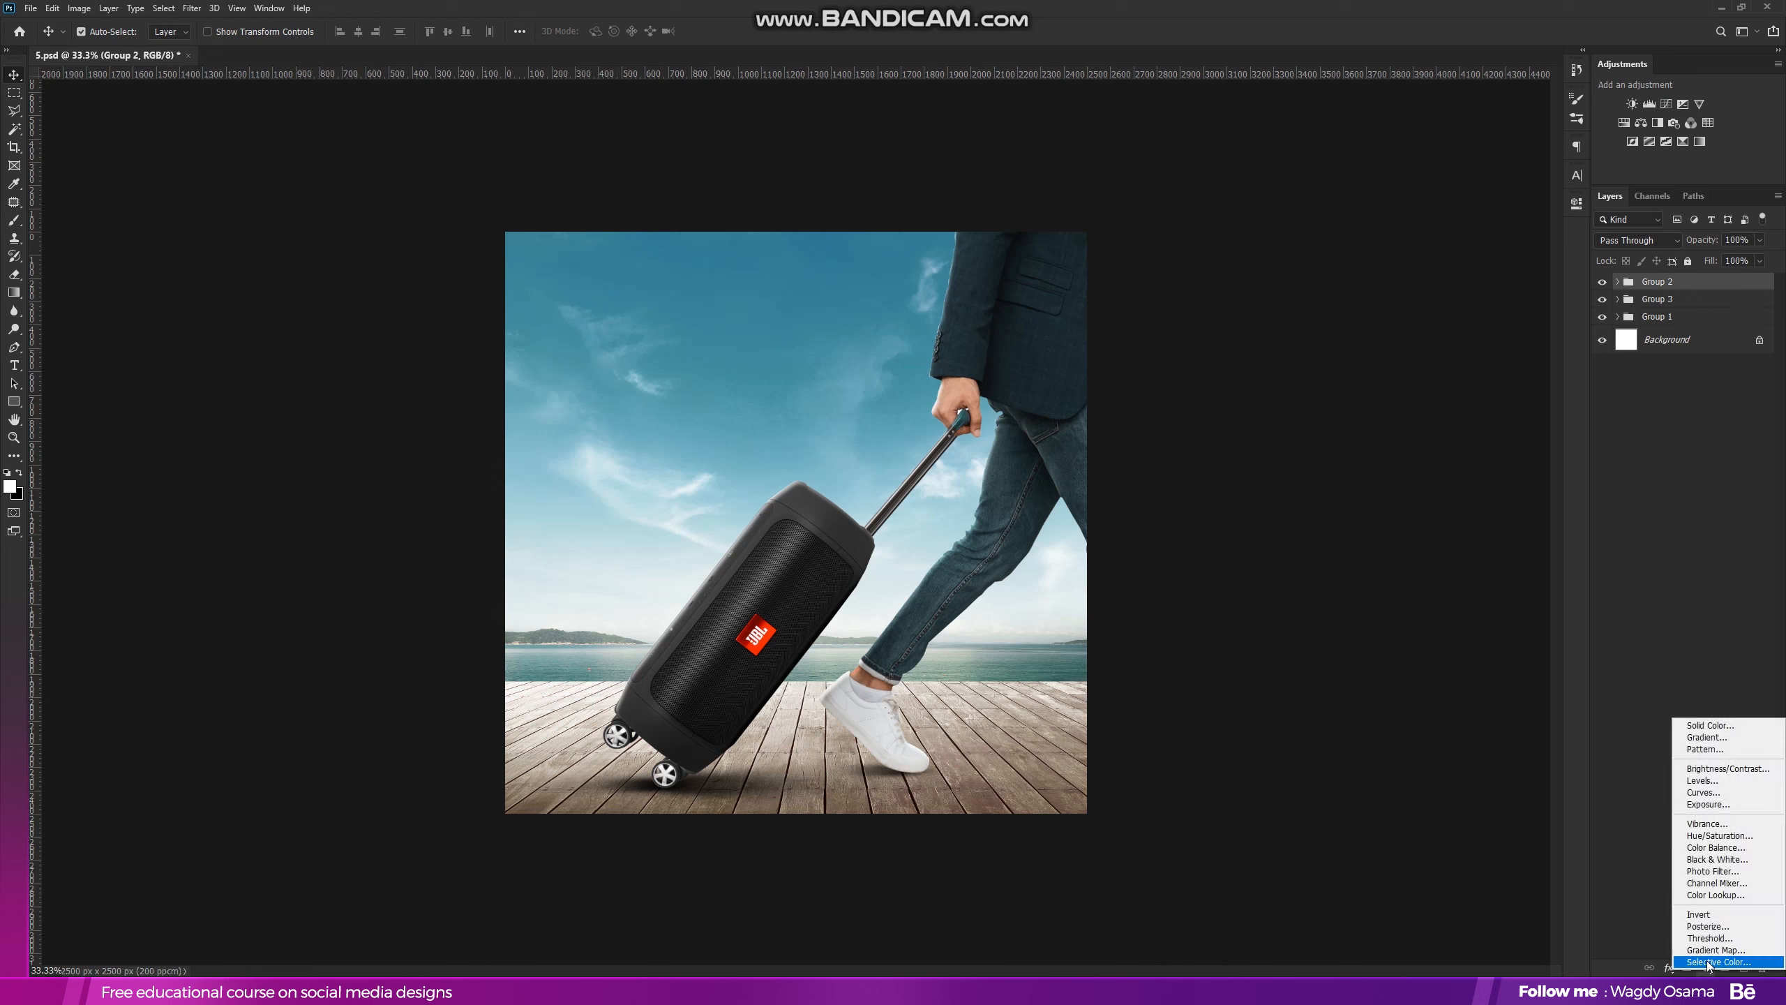
{"action": "left_click", "coordinate": [1714, 895]}
{"action": "left_click", "coordinate": [1487, 255]}
{"action": "left_click", "coordinate": [1512, 432]}
Set the Color Lookup 1 layer to Luminosity blend mode at 24% opacity
{"action": "left_click", "coordinate": [1617, 242]}
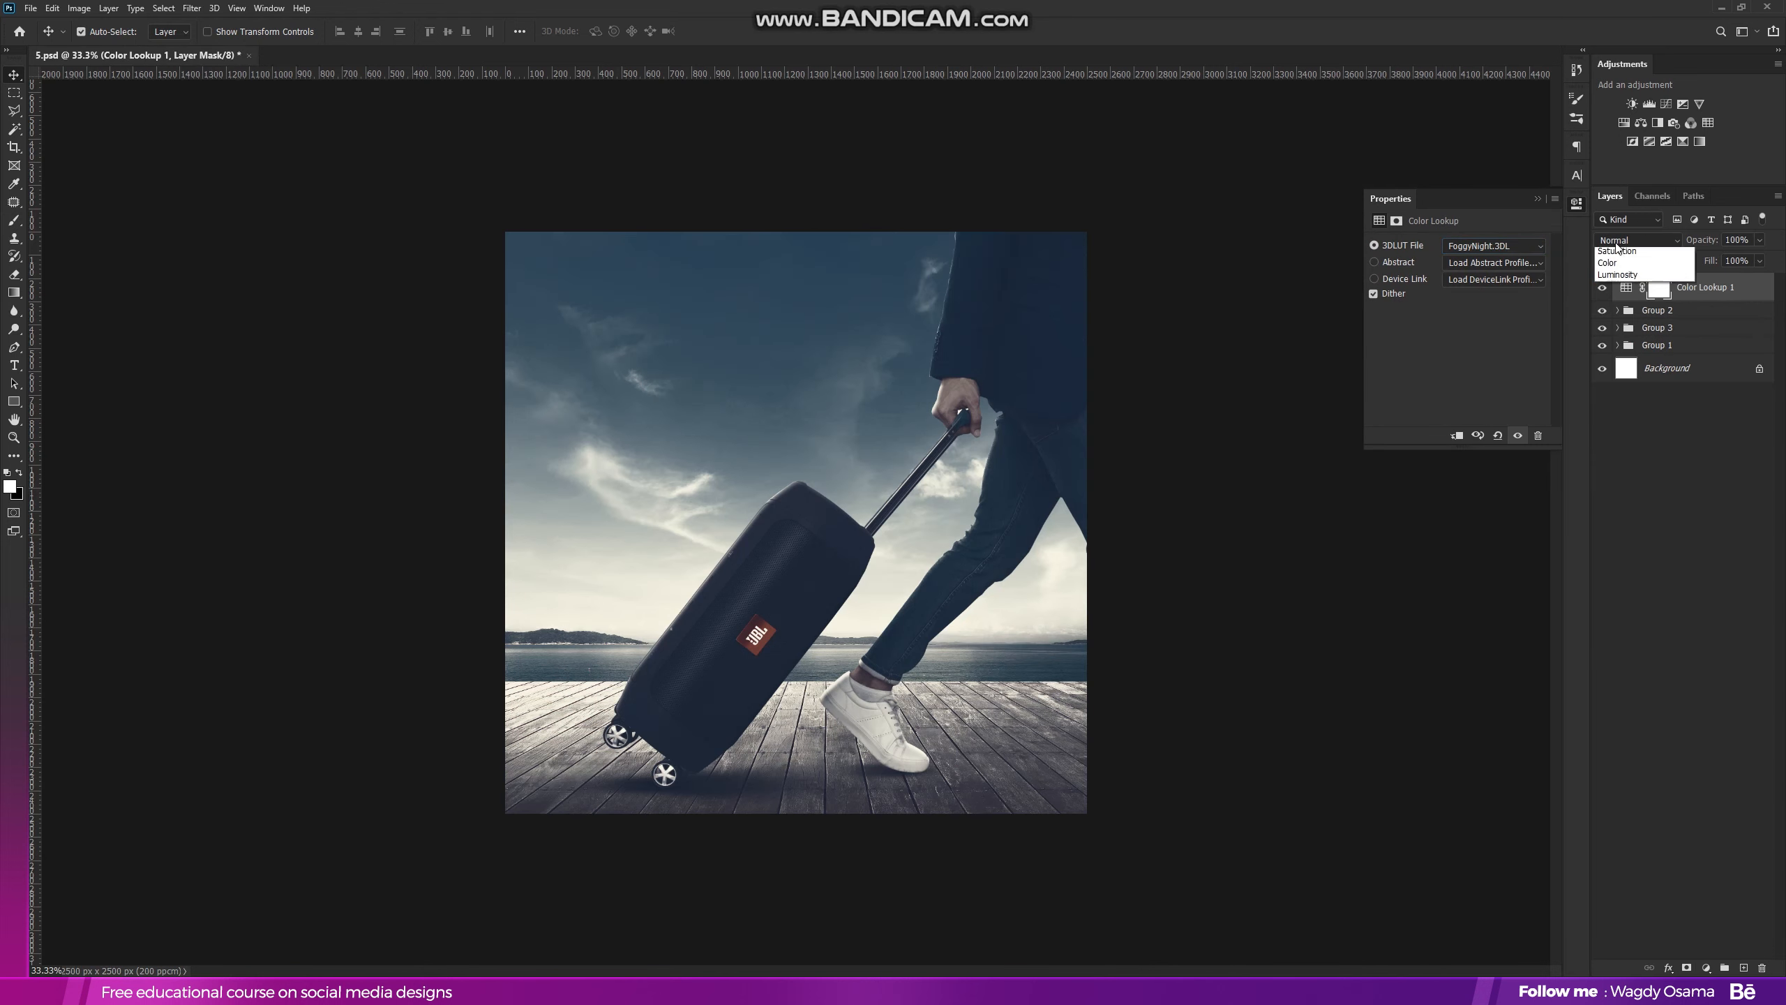
{"action": "left_click", "coordinate": [1641, 617]}
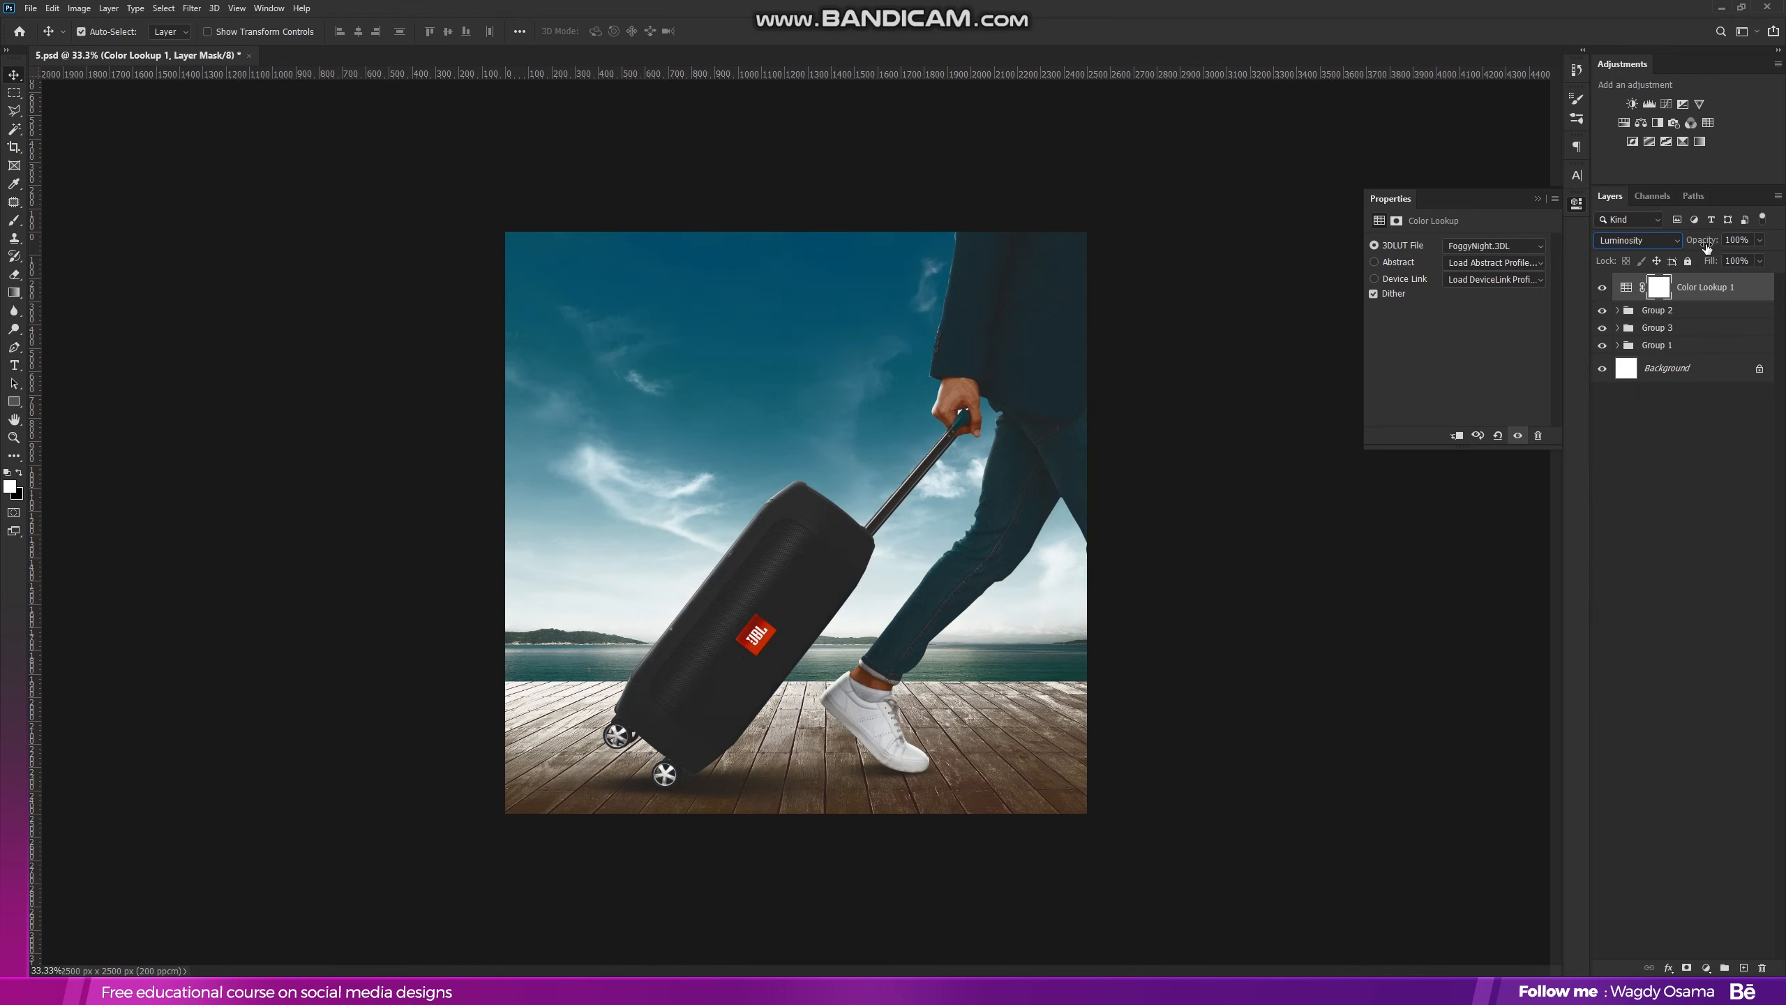
{"action": "left_click_drag", "start_coordinate": [1707, 246], "coordinate": [1684, 242]}
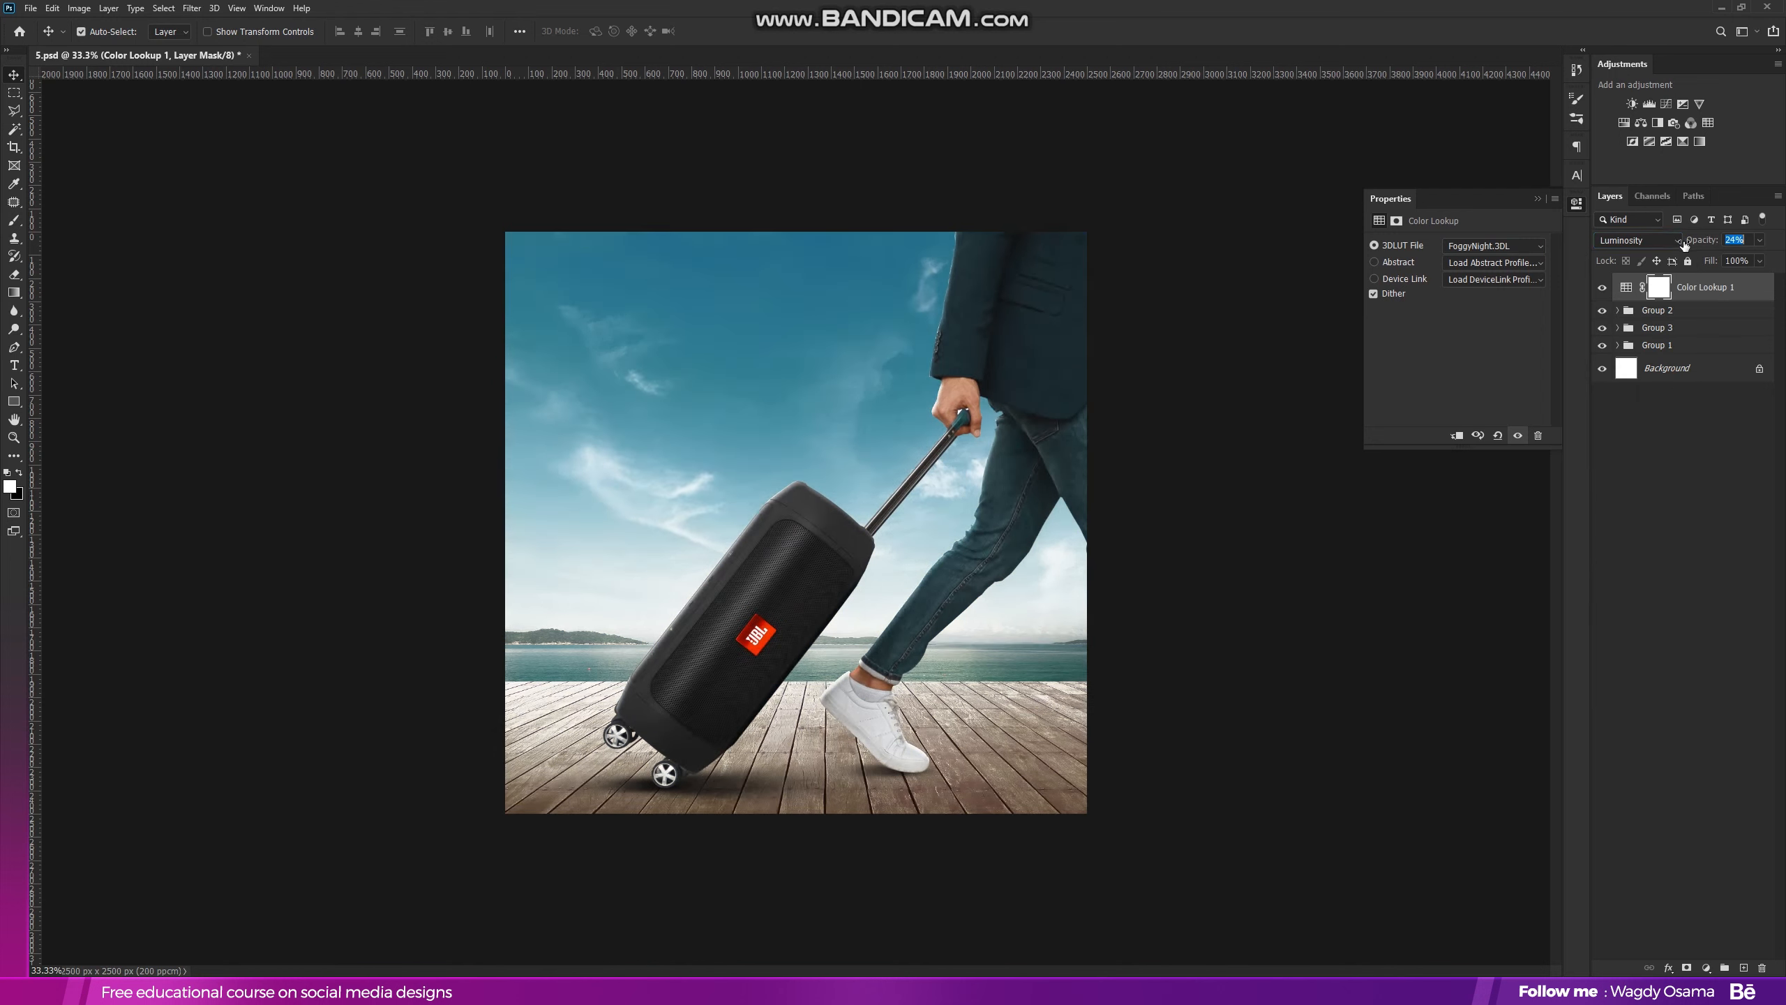
{"action": "left_click", "coordinate": [1673, 446]}
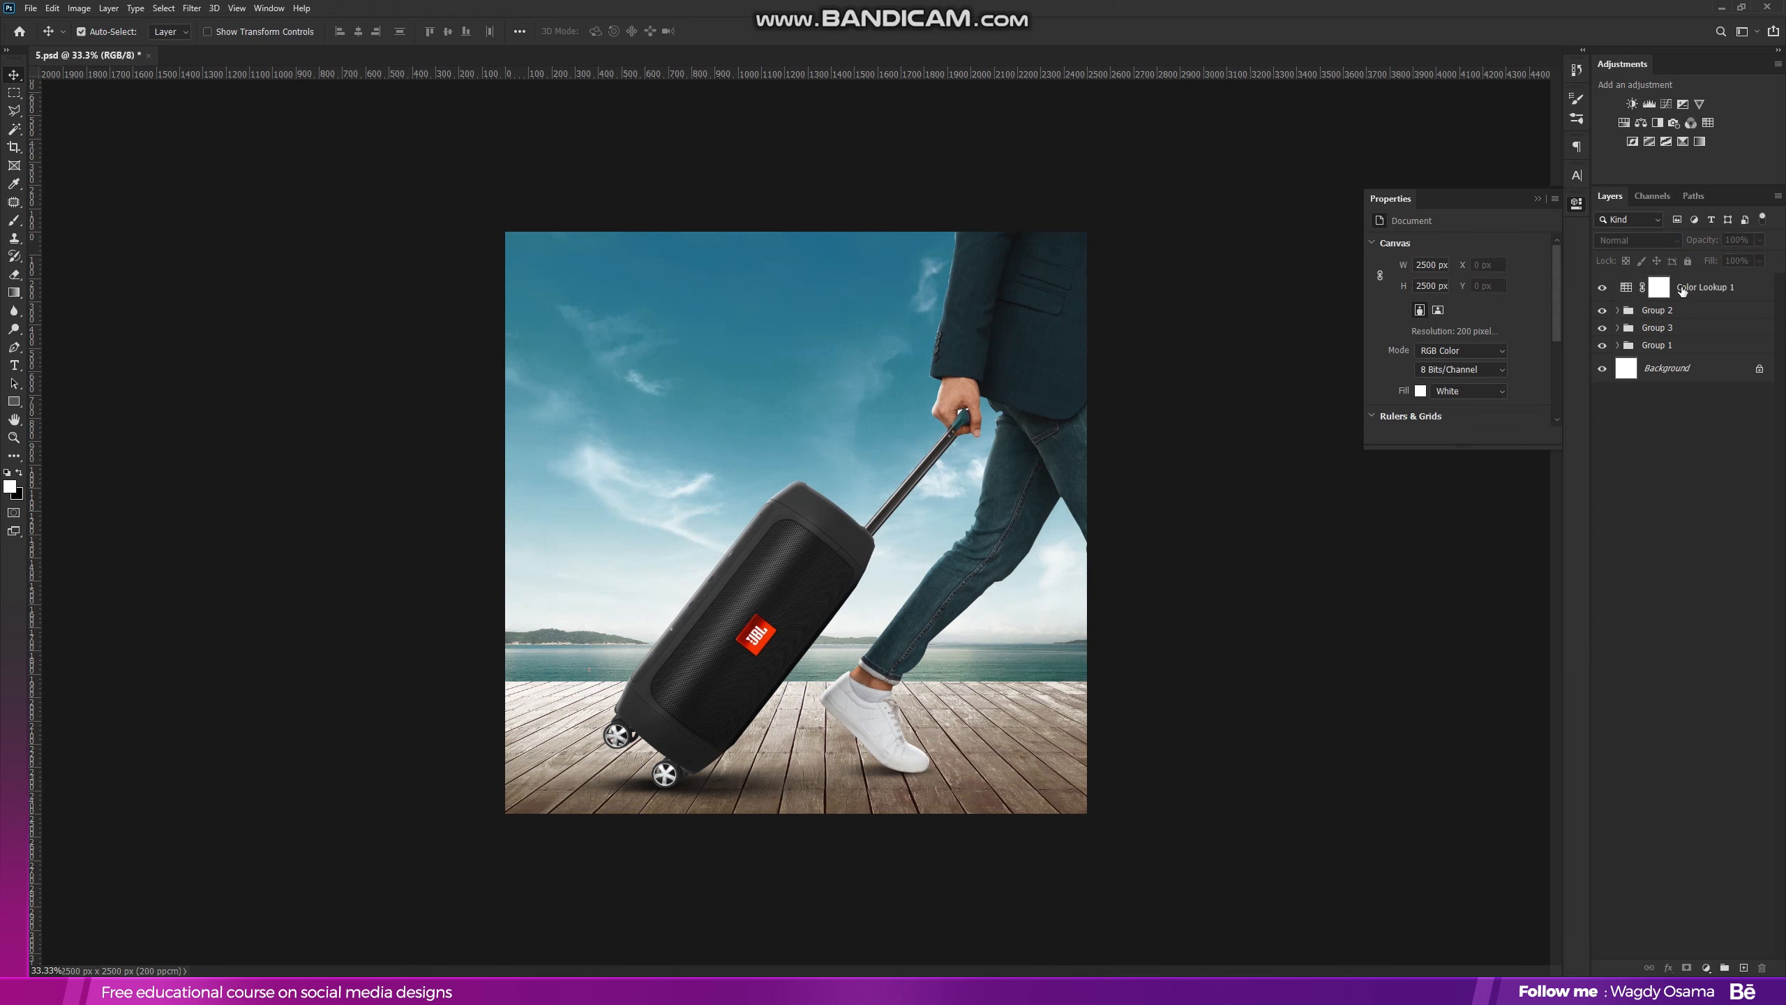
{"action": "left_click", "coordinate": [1677, 288]}
{"action": "left_click", "coordinate": [1539, 198]}
Add a Color Balance adjustment on top with midtones at +2 red and -1 blue, and shadows at +5 red
{"action": "left_click", "coordinate": [1641, 122]}
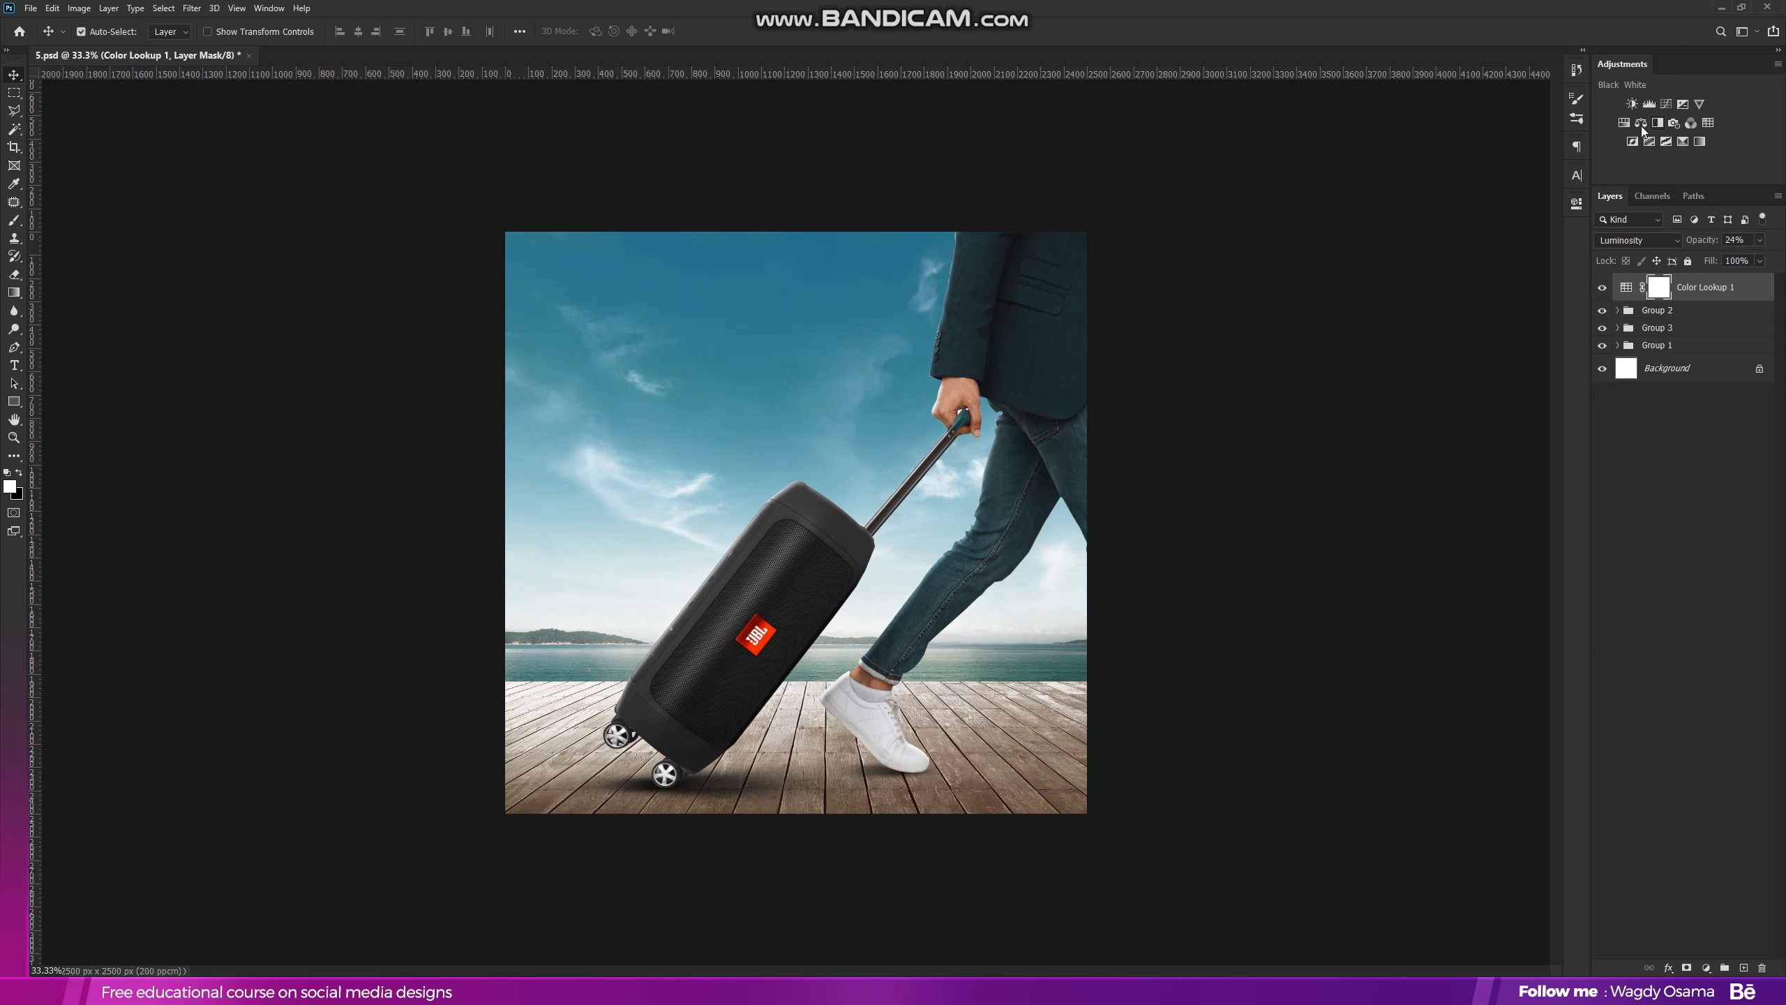
{"action": "left_click", "coordinate": [1441, 274]}
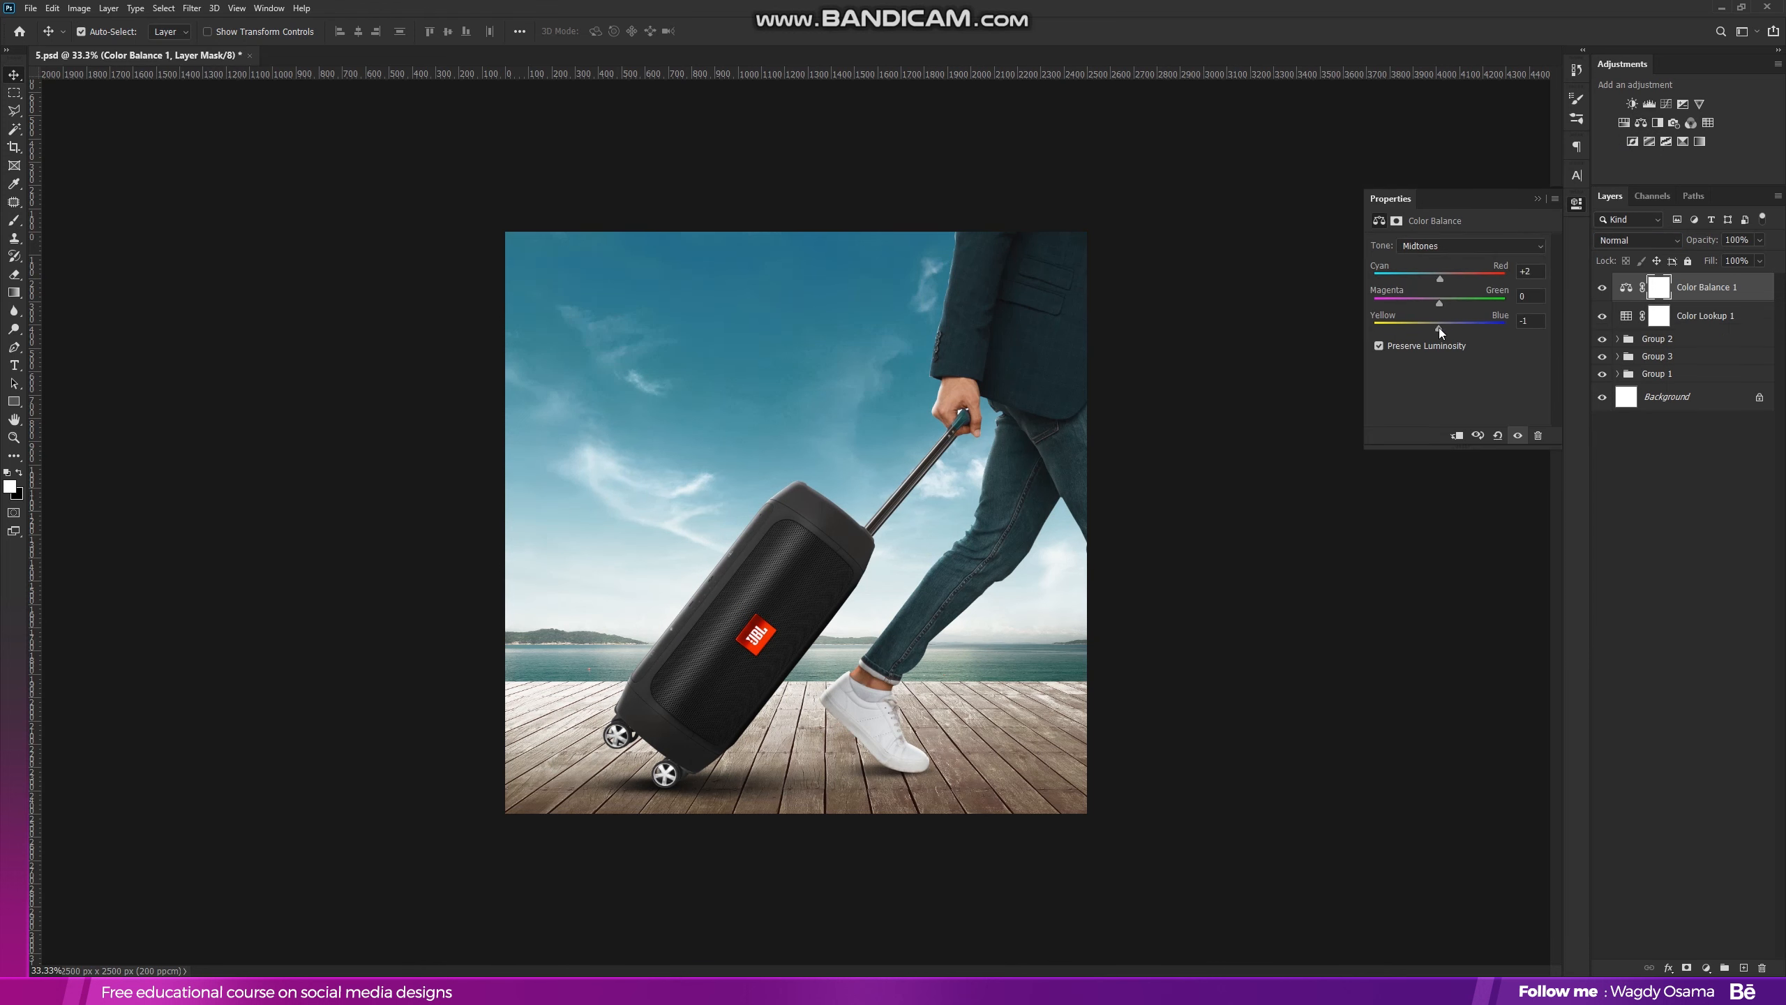
{"action": "left_click", "coordinate": [1437, 246]}
{"action": "left_click", "coordinate": [1440, 258]}
{"action": "left_click_drag", "start_coordinate": [1446, 280], "coordinate": [1443, 280]}
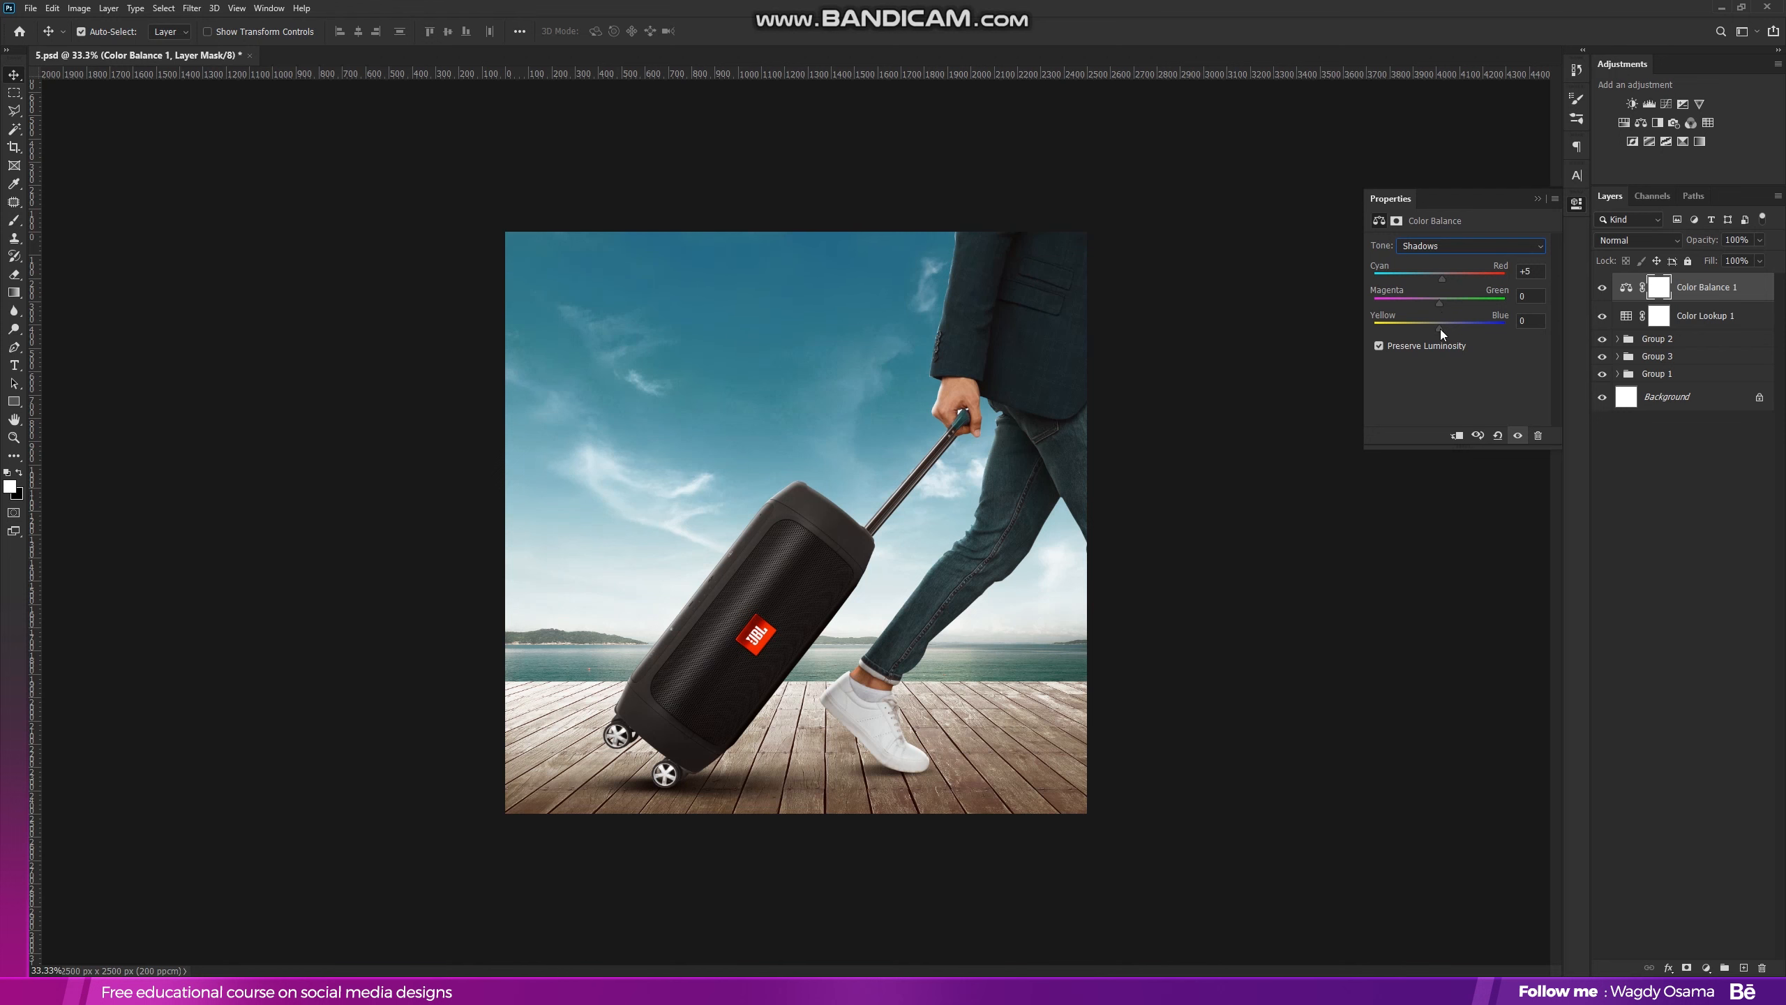
Choose another tone setting in the Color Balance adjustment and fine-tune its yellow–blue balance
{"action": "left_click", "coordinate": [1449, 246]}
{"action": "left_click", "coordinate": [1453, 255]}
{"action": "left_click_drag", "start_coordinate": [1426, 330], "coordinate": [1438, 326]}
{"action": "left_click", "coordinate": [1537, 198]}
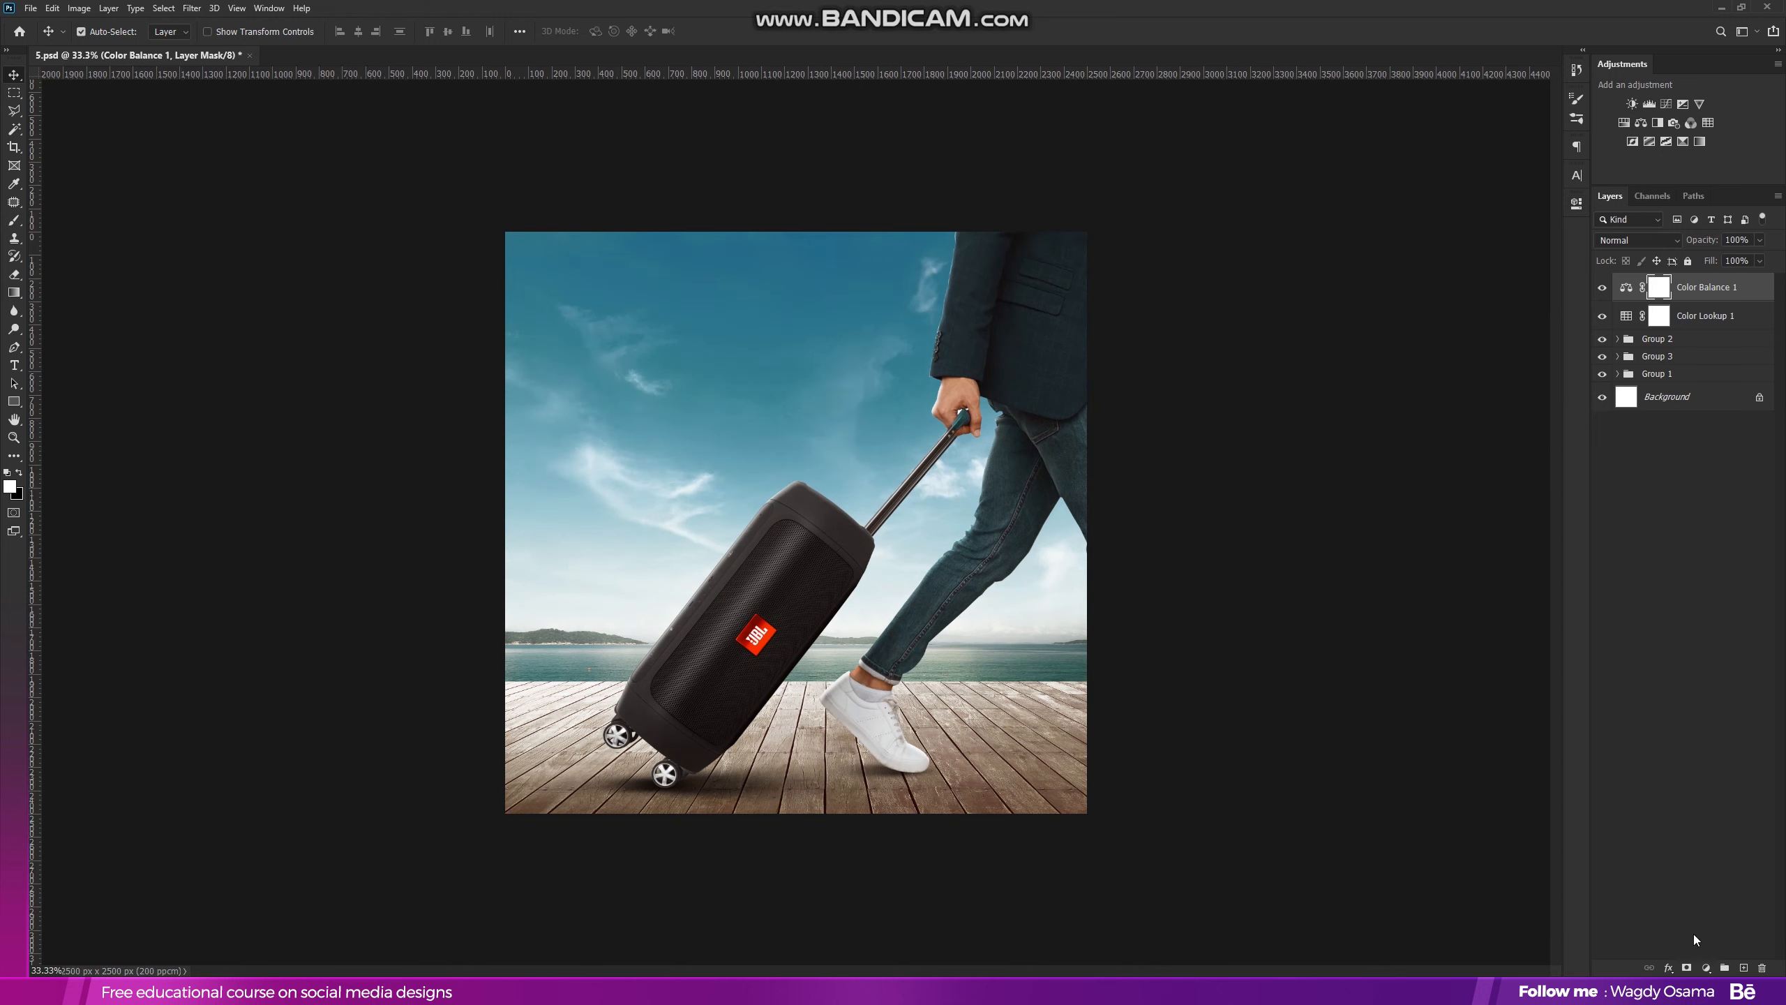
Add a linear Gradient Fill layer above Group 2 with a 52% scale, and position it over the wooden floor
{"action": "left_click", "coordinate": [1681, 340]}
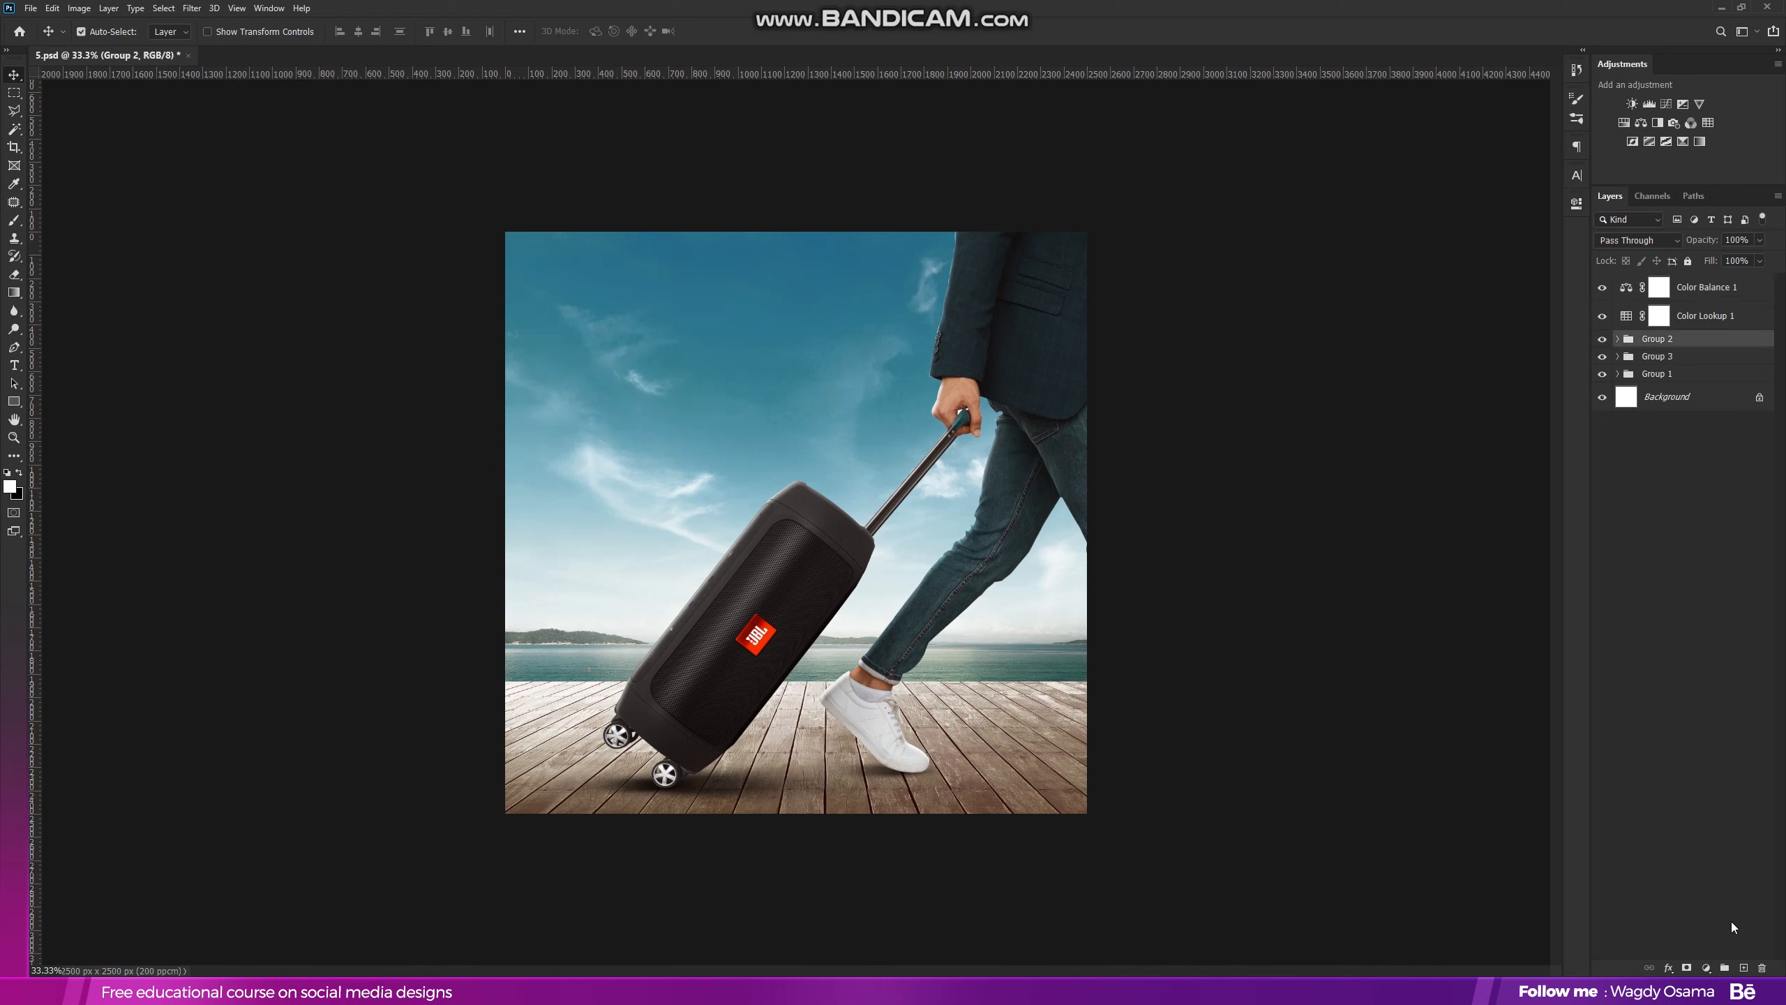
{"action": "left_click", "coordinate": [1705, 971]}
{"action": "left_click", "coordinate": [1716, 738]}
{"action": "left_click_drag", "start_coordinate": [1086, 430], "coordinate": [1052, 437]}
{"action": "left_click_drag", "start_coordinate": [939, 365], "coordinate": [920, 654]}
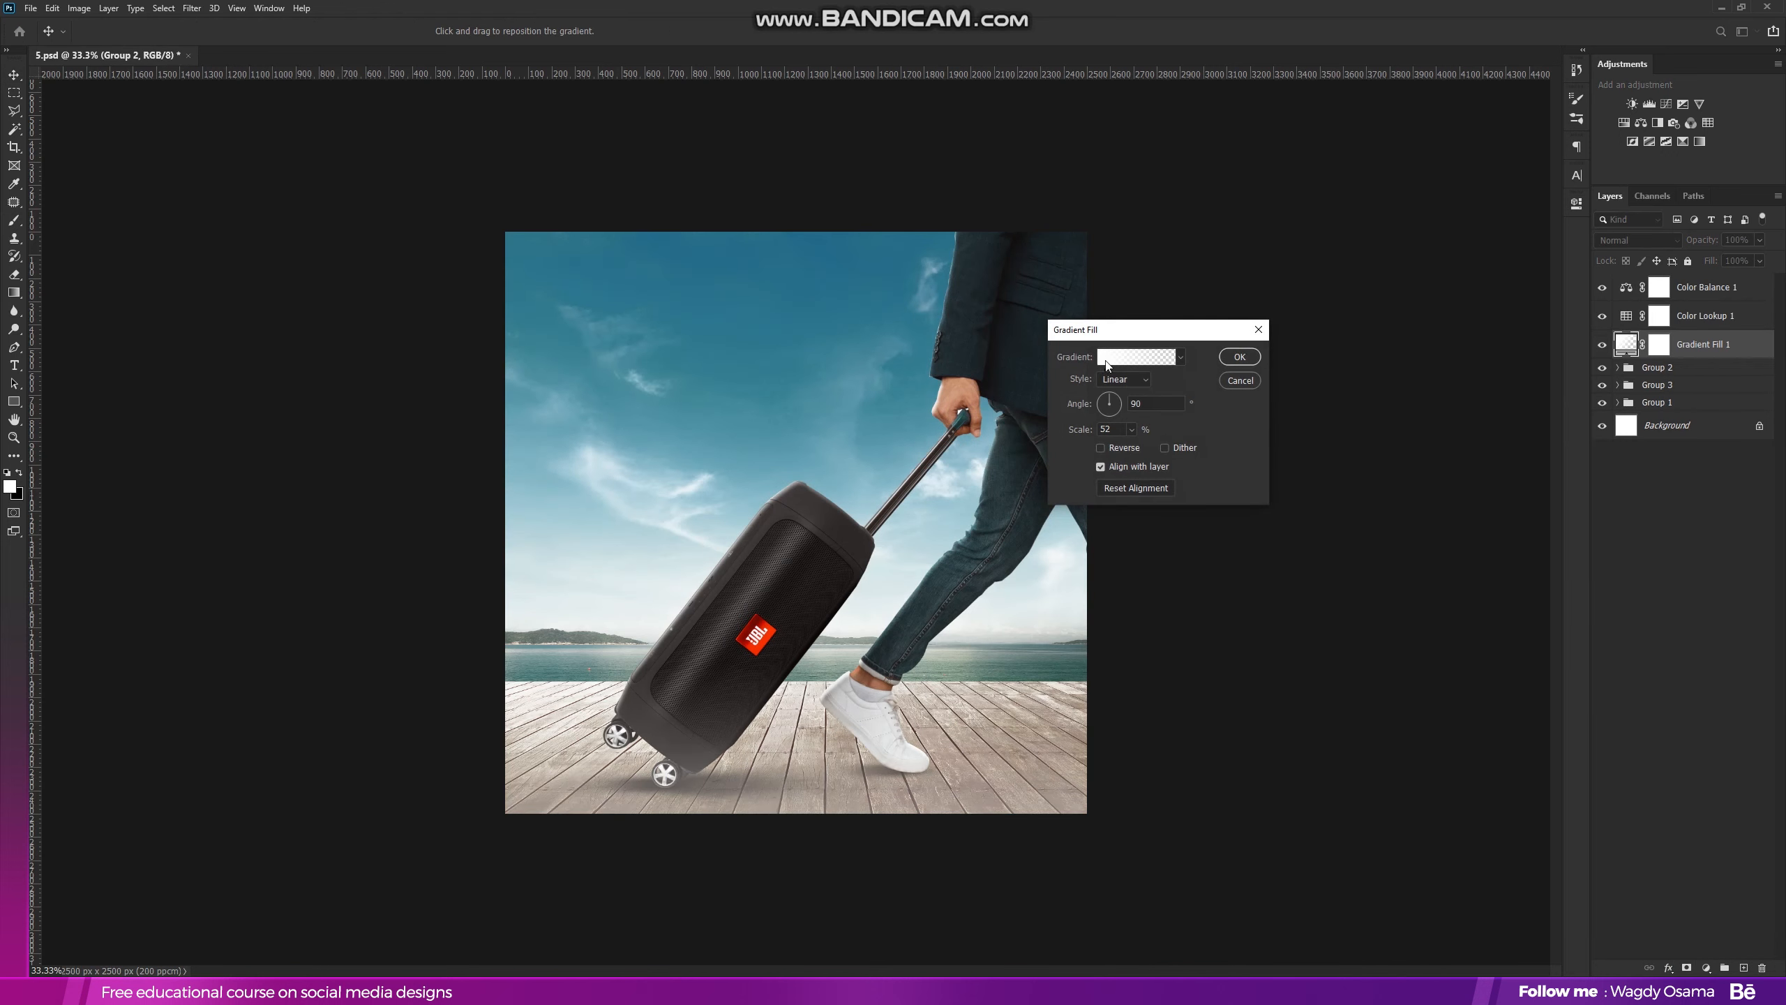
Change the fill gradient's color stop to black (000000) and reduce its scale to 39%
{"action": "left_click", "coordinate": [1106, 360]}
{"action": "left_click_drag", "start_coordinate": [1456, 581], "coordinate": [1418, 651]}
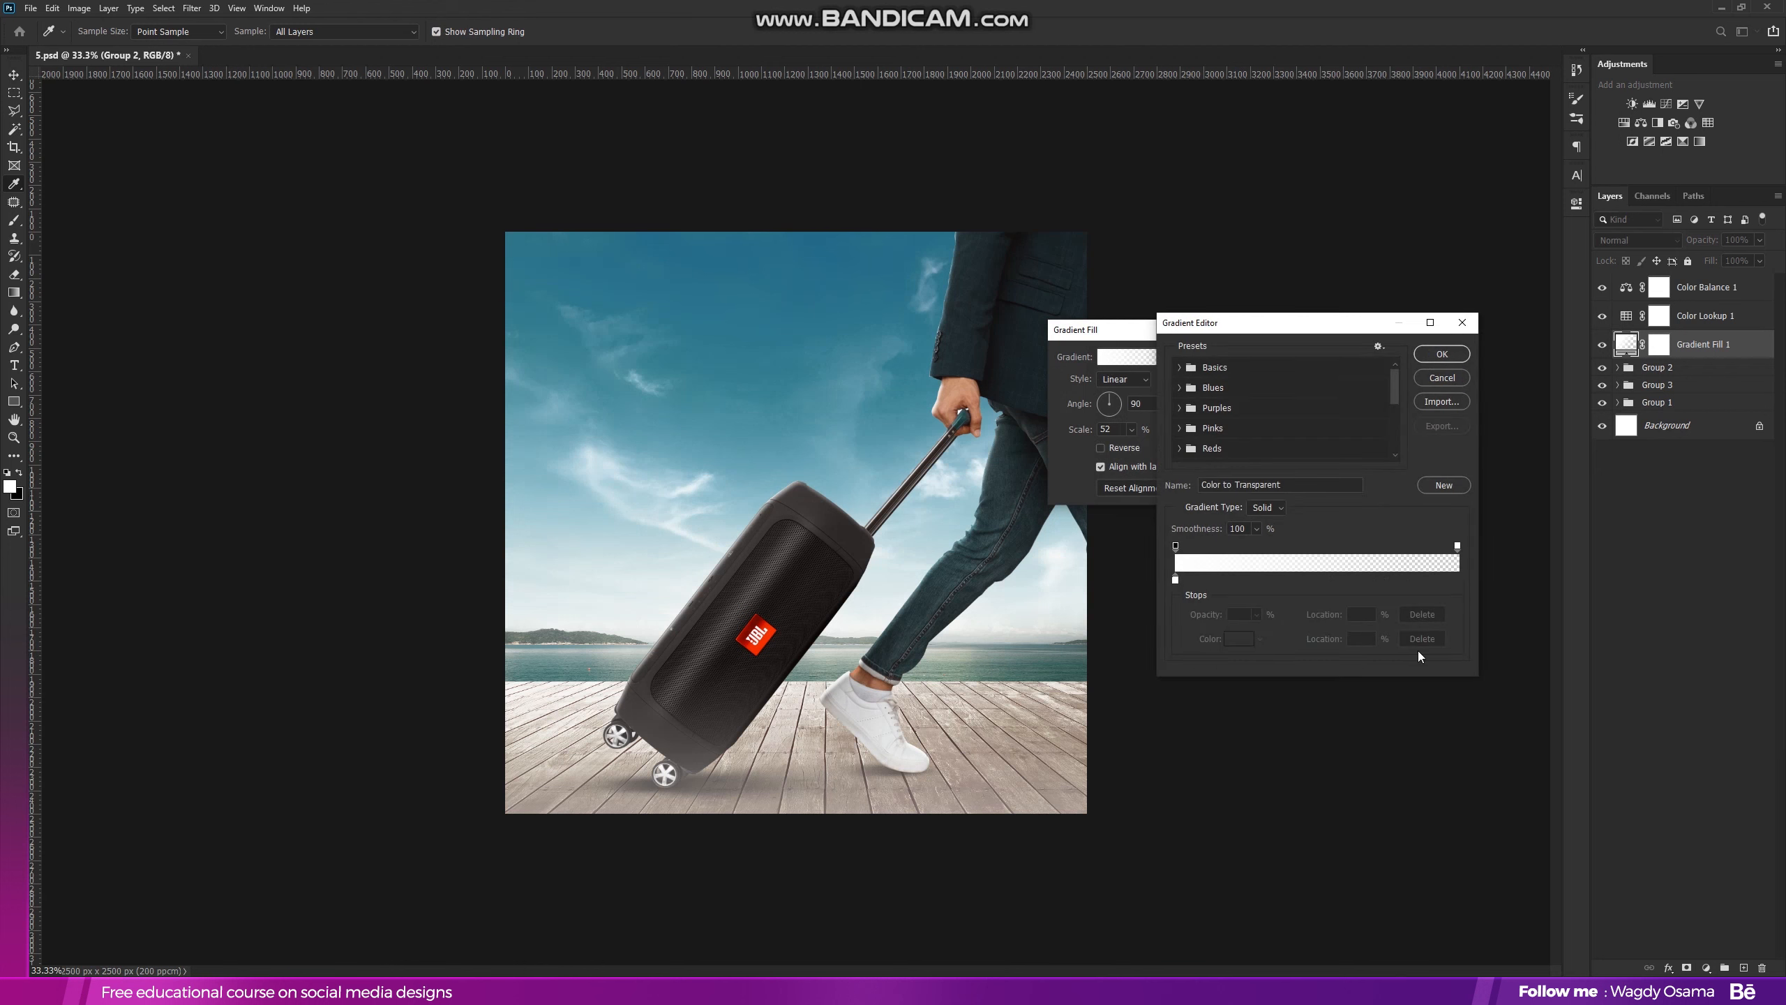
{"action": "left_click", "coordinate": [1175, 581]}
{"action": "left_click", "coordinate": [1241, 641]}
{"action": "left_click", "coordinate": [1126, 787]}
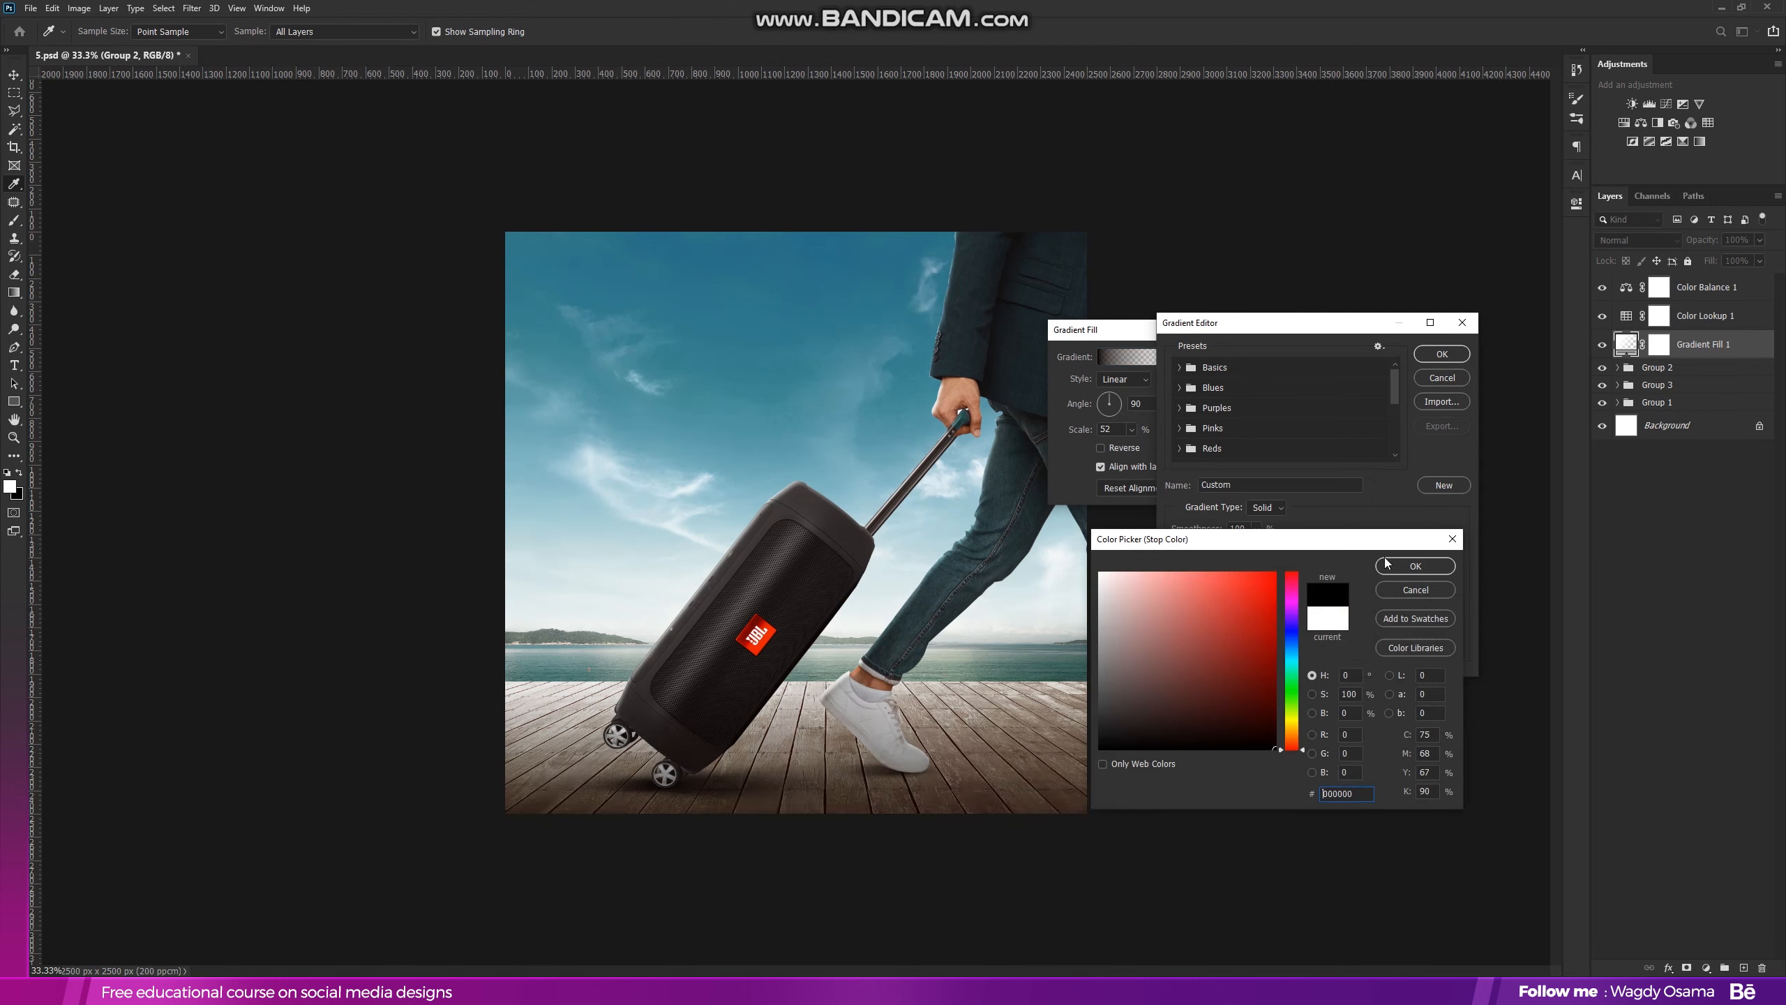
{"action": "left_click", "coordinate": [1413, 563]}
{"action": "left_click", "coordinate": [1440, 355]}
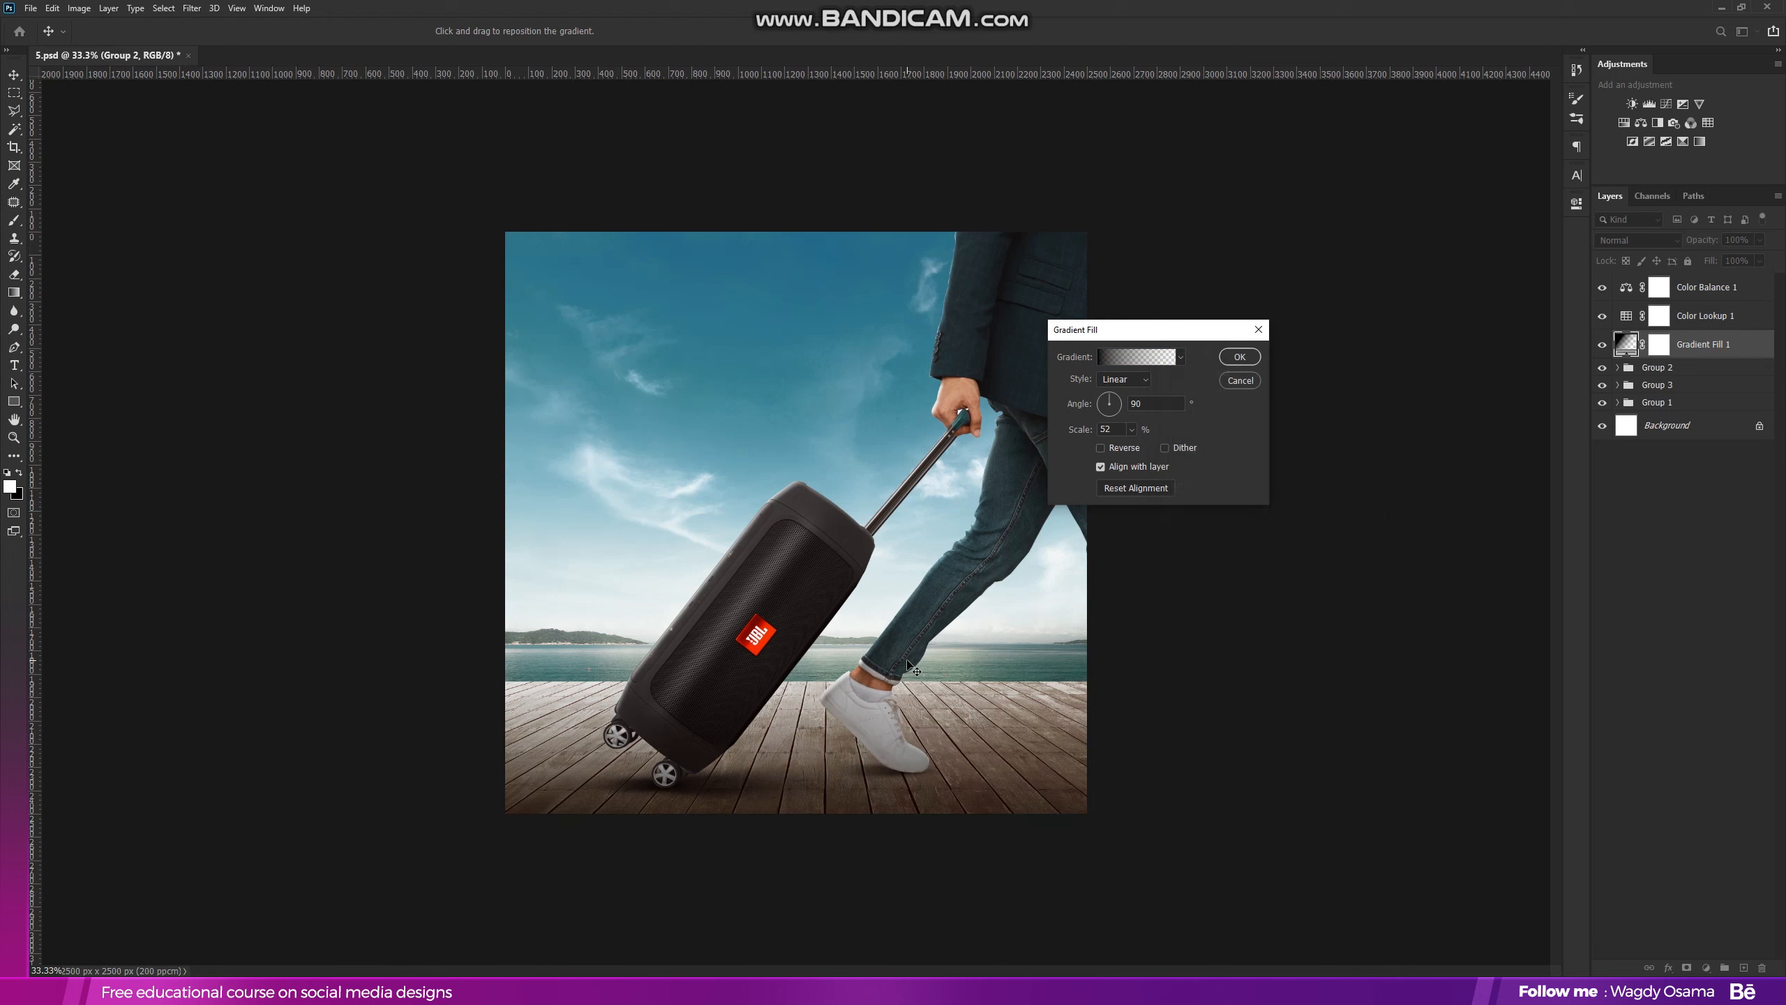
{"action": "left_click_drag", "start_coordinate": [1083, 438], "coordinate": [950, 466]}
{"action": "left_click", "coordinate": [1240, 355]}
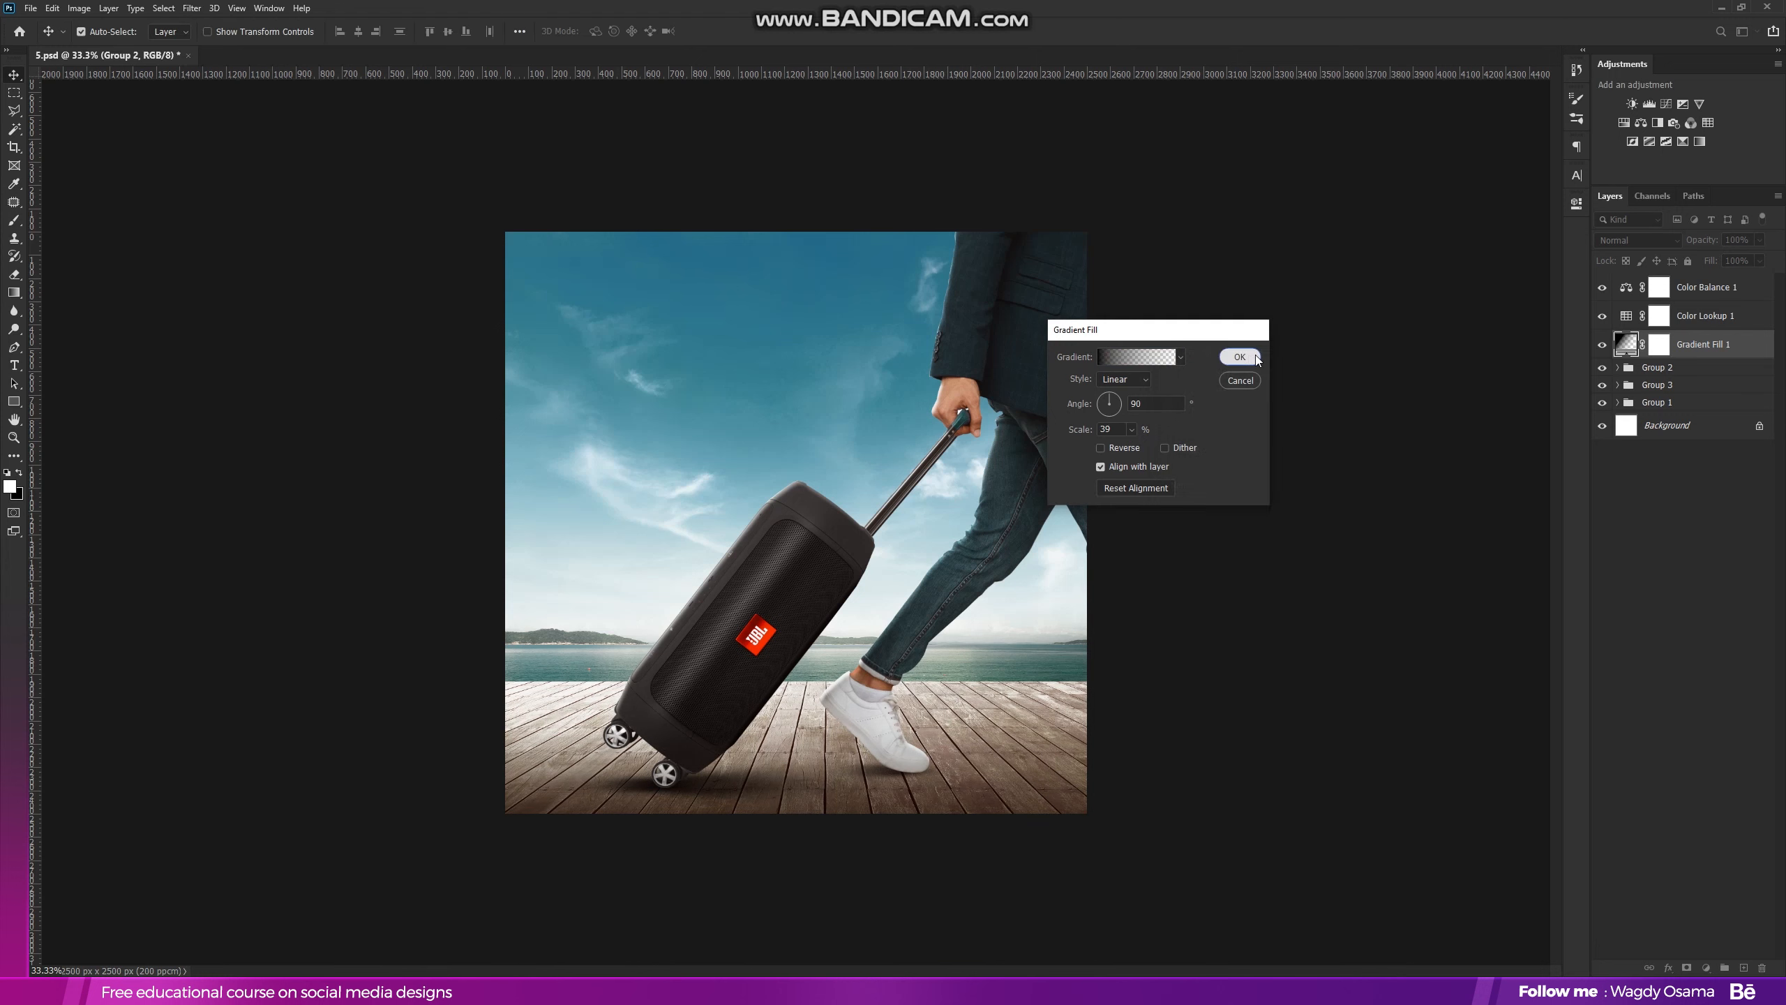
Add a second Gradient Fill layer above Gradient Fill 1, with its gradient's color stop set to black fading to transparent
{"action": "left_click", "coordinate": [1707, 966]}
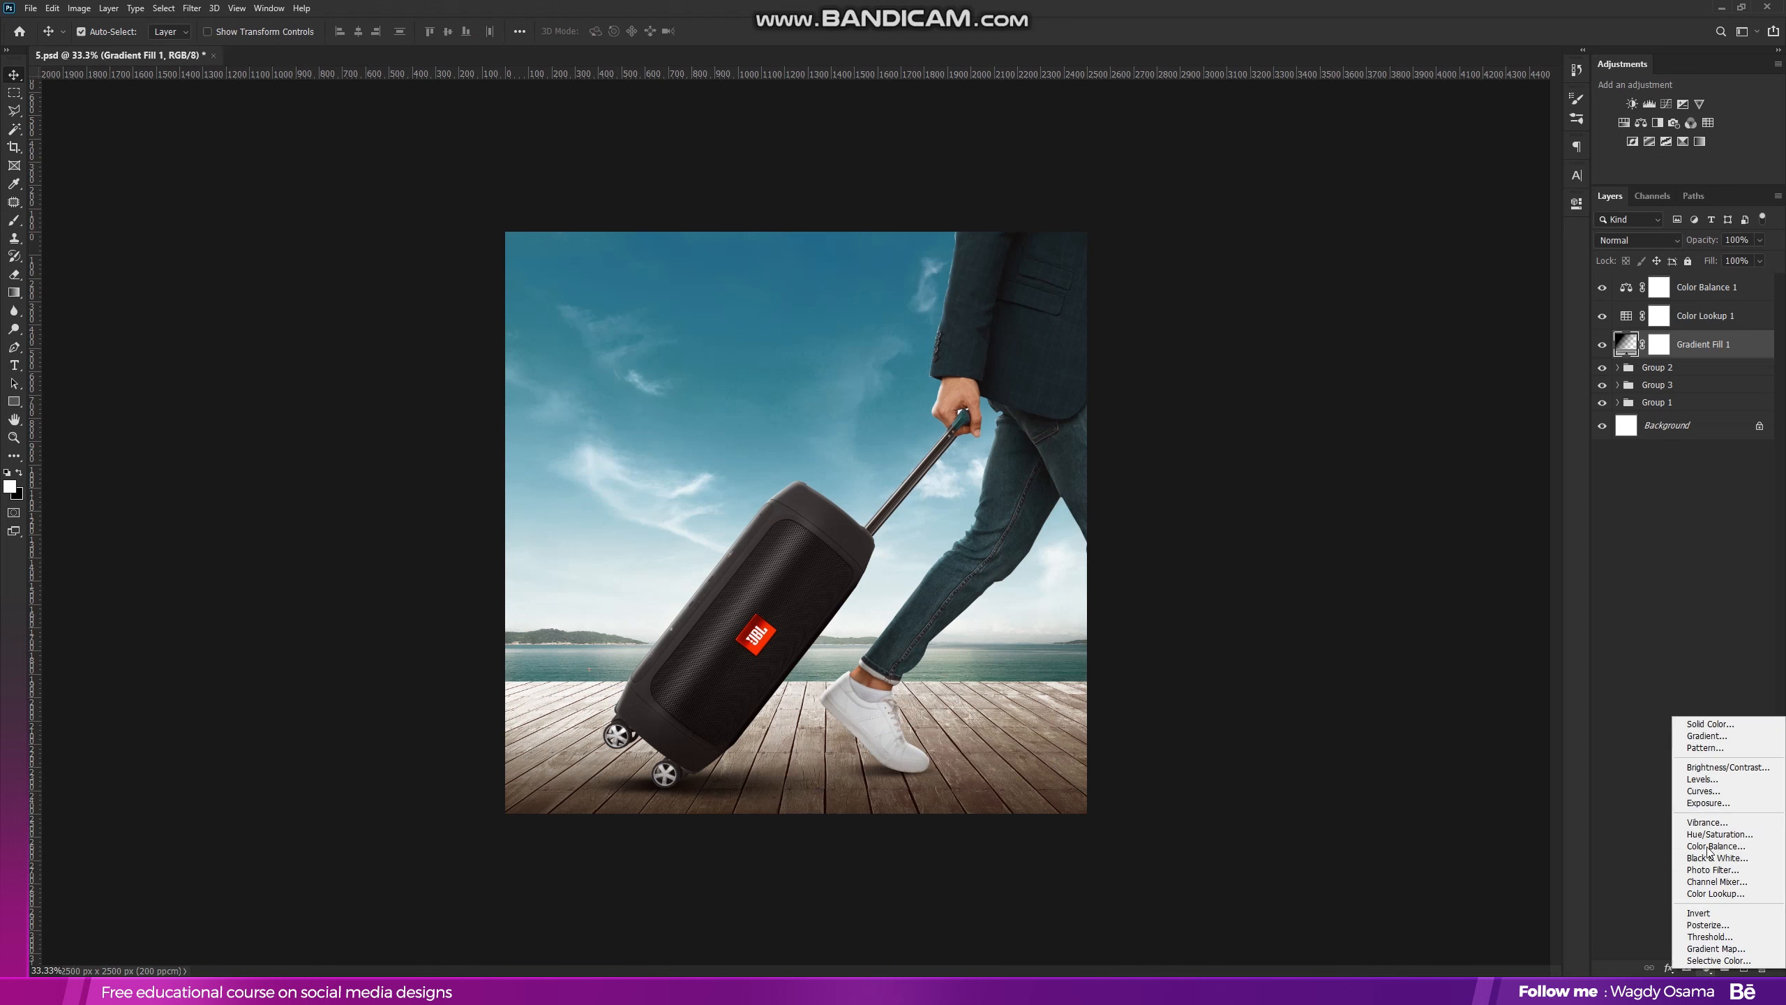
{"action": "left_click", "coordinate": [1711, 732]}
{"action": "left_click", "coordinate": [1115, 357]}
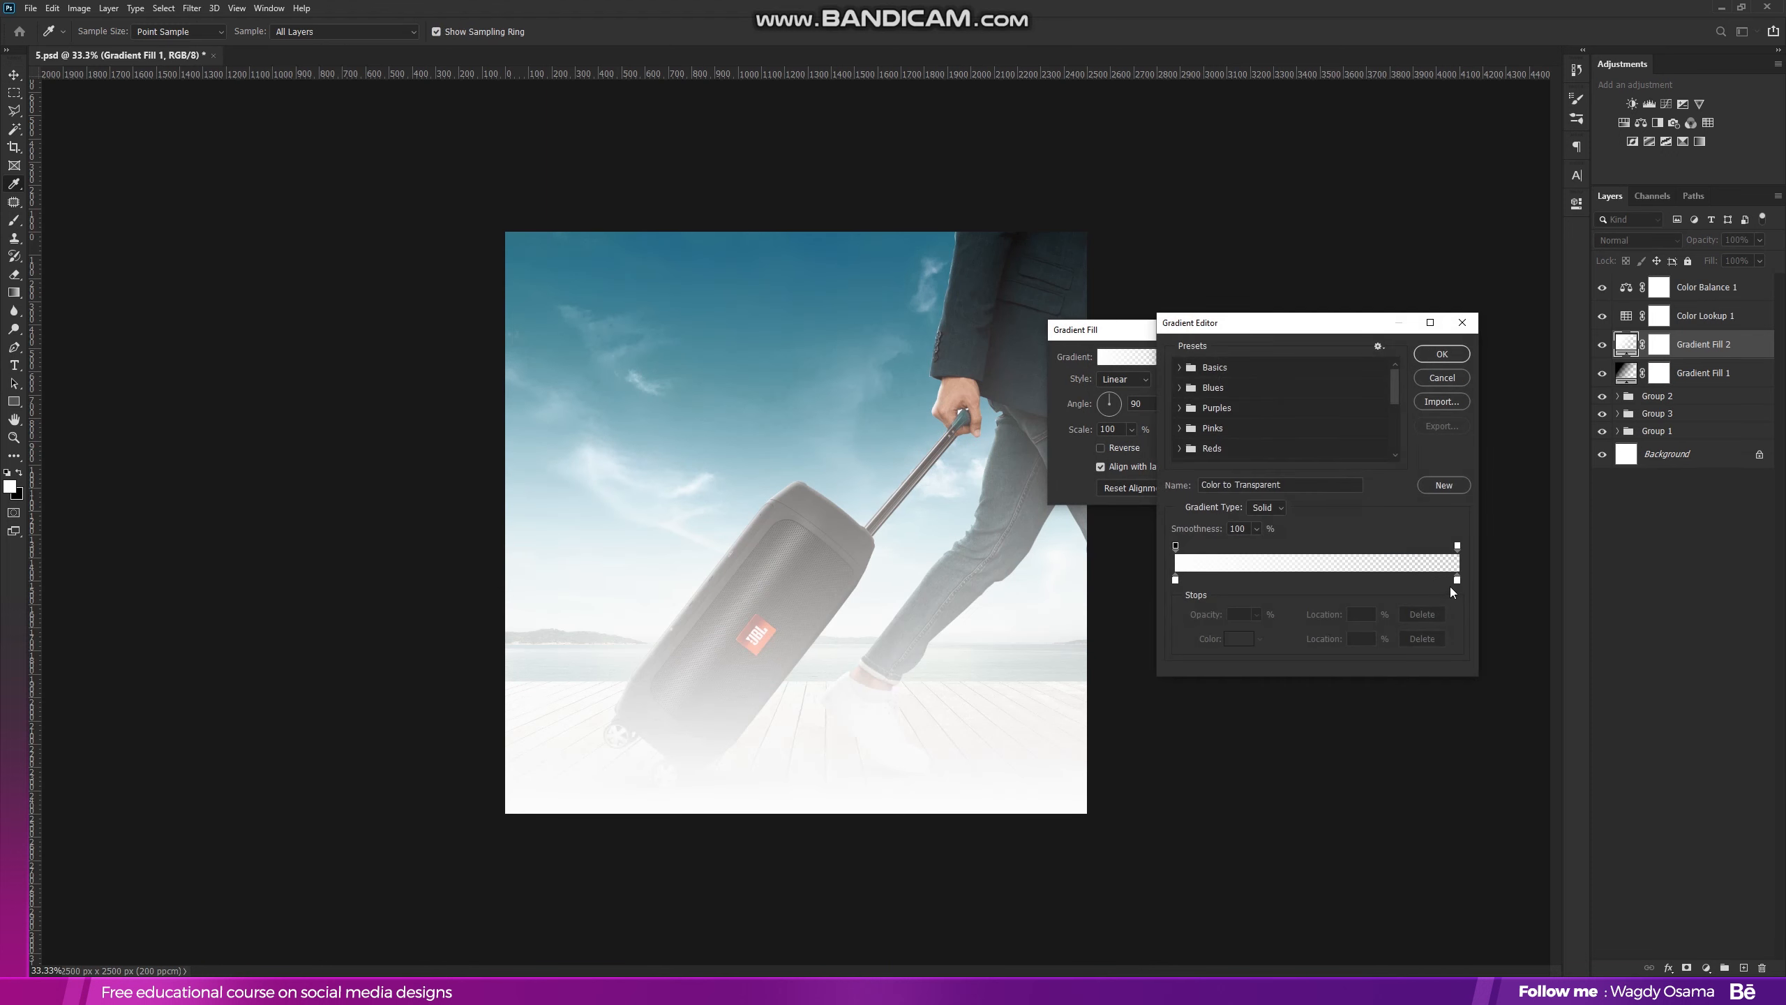
{"action": "left_click", "coordinate": [1176, 582]}
{"action": "left_click", "coordinate": [1238, 640]}
{"action": "left_click_drag", "start_coordinate": [1214, 631], "coordinate": [1228, 739]}
{"action": "left_click", "coordinate": [1416, 566]}
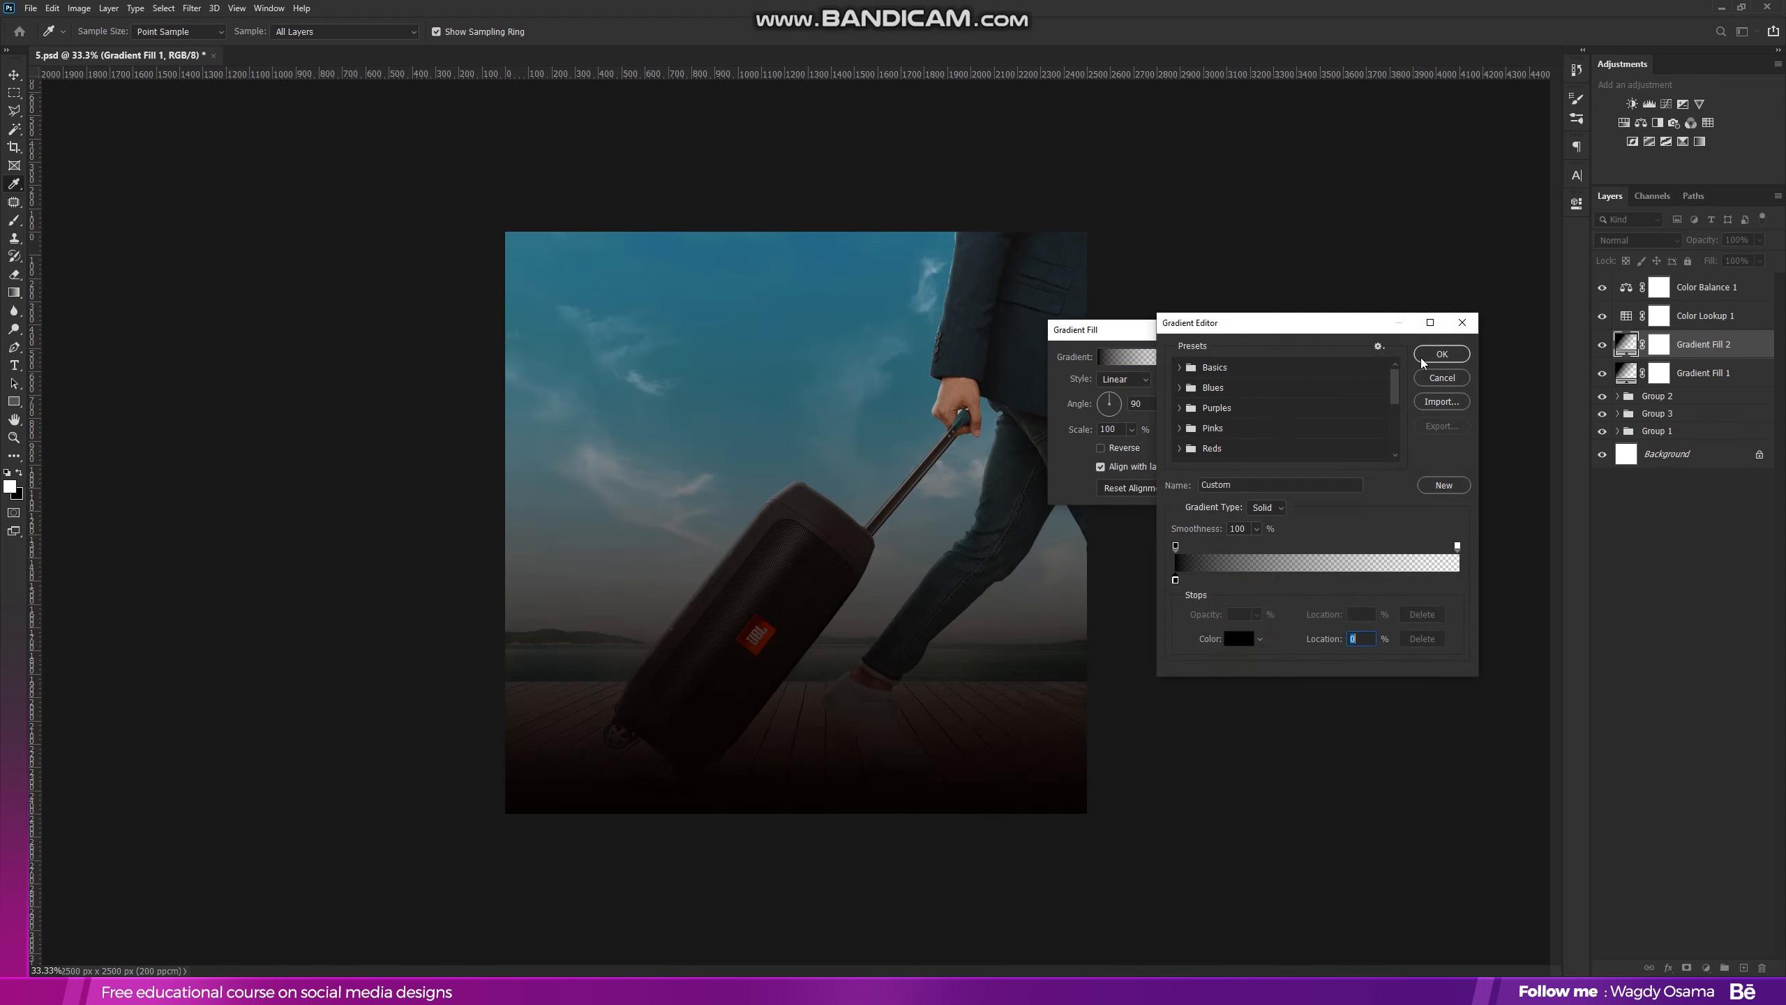
{"action": "left_click", "coordinate": [1442, 354]}
Turn the new gradient fill into a dark vignette with Radial style, Reverse enabled and a 235% scale
{"action": "left_click", "coordinate": [1116, 382]}
{"action": "left_click", "coordinate": [1117, 405]}
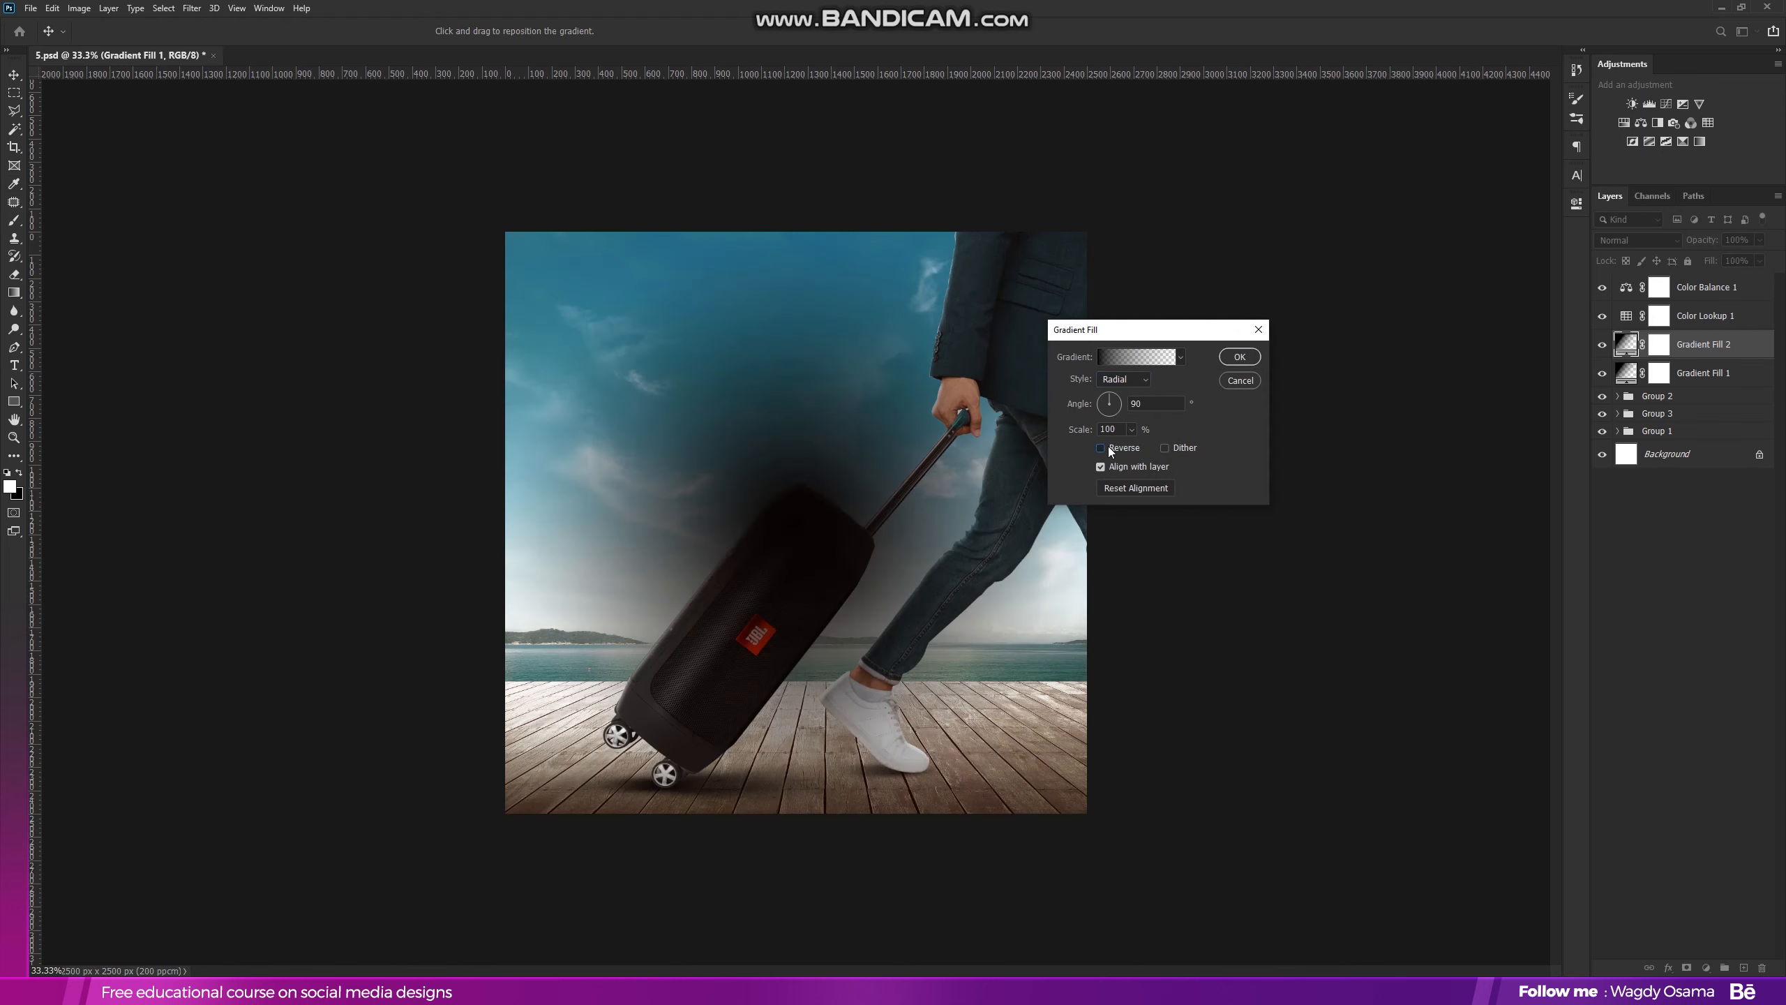
{"action": "left_click", "coordinate": [1108, 447]}
{"action": "left_click_drag", "start_coordinate": [1087, 432], "coordinate": [1195, 436]}
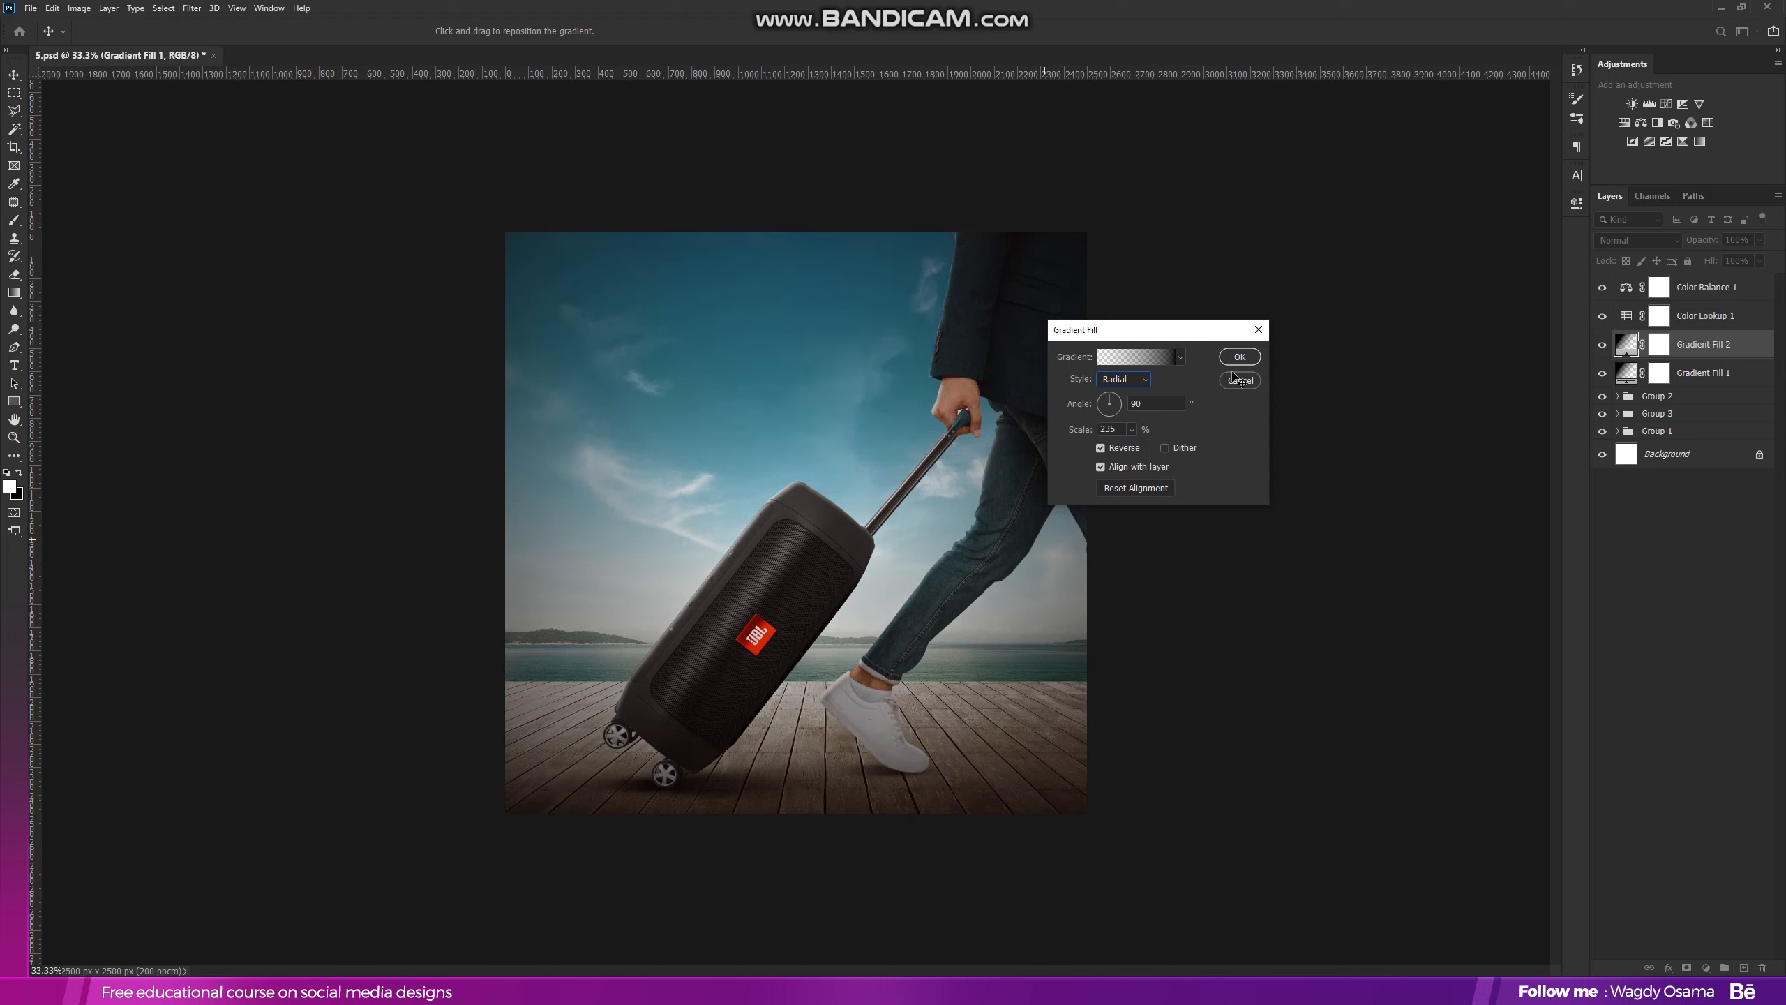
{"action": "left_click", "coordinate": [1255, 354]}
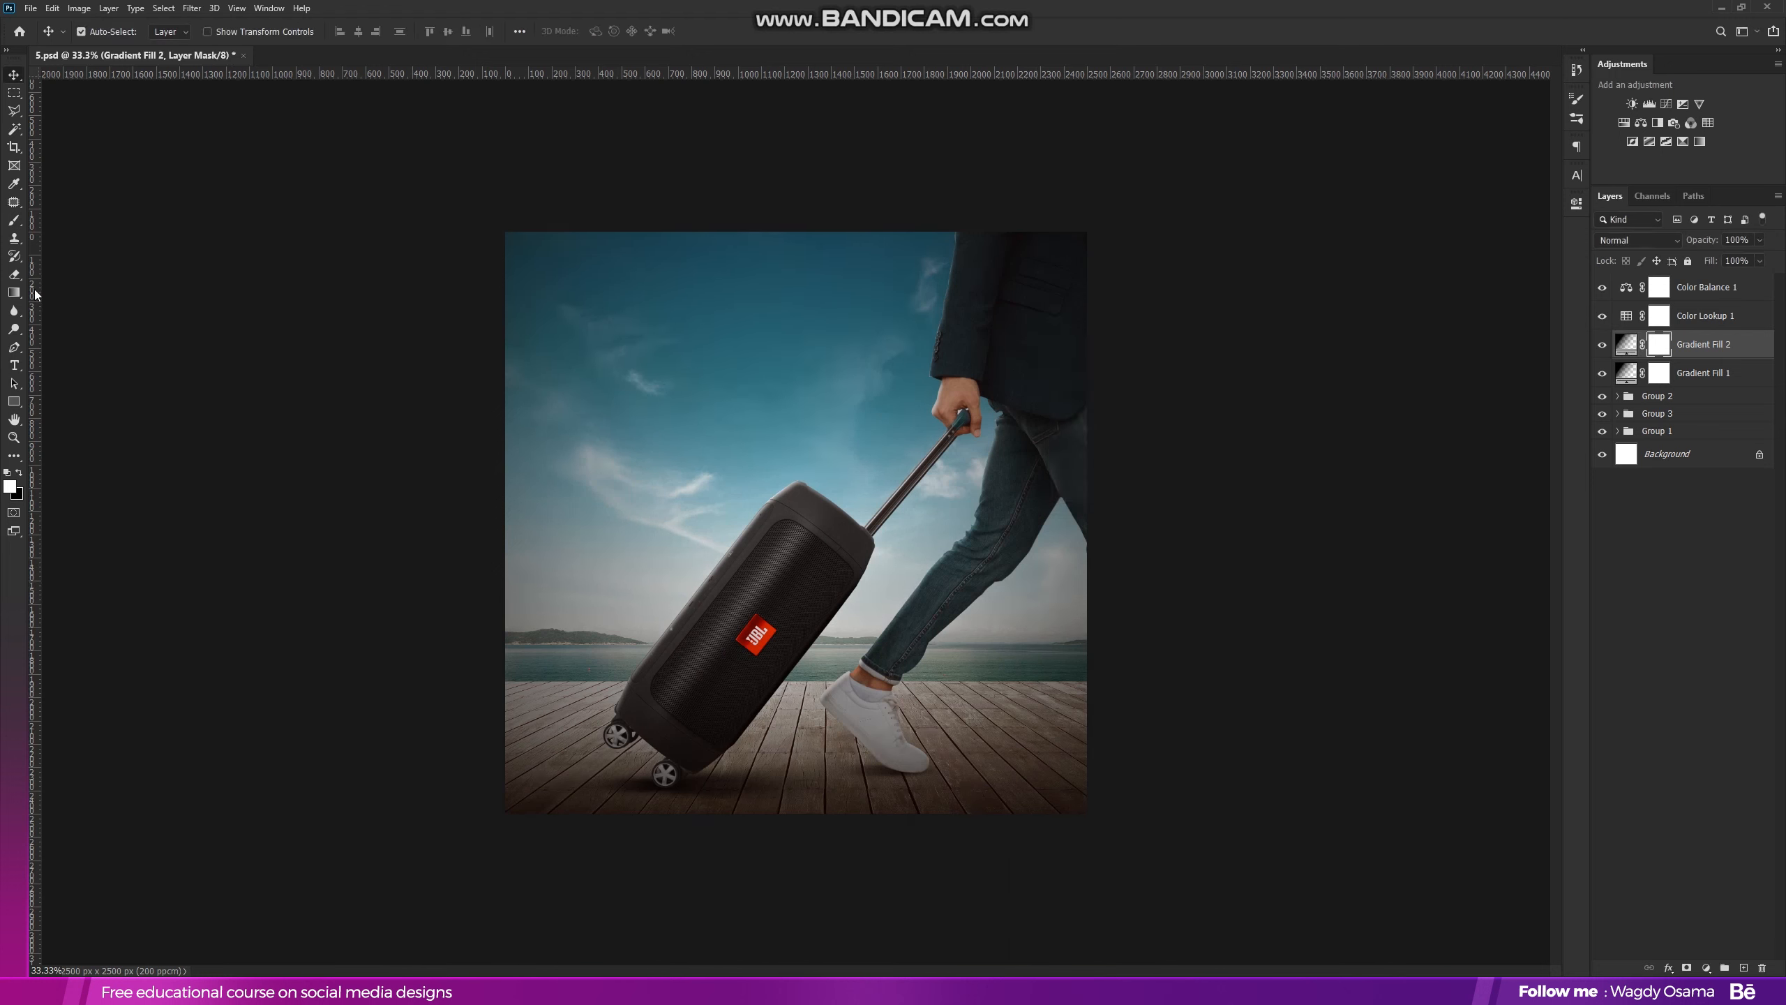
Fade the vignette over the left sky and middle of the picture with black-to-transparent radial gradients on Gradient Fill 2's mask
{"action": "left_click", "coordinate": [14, 292]}
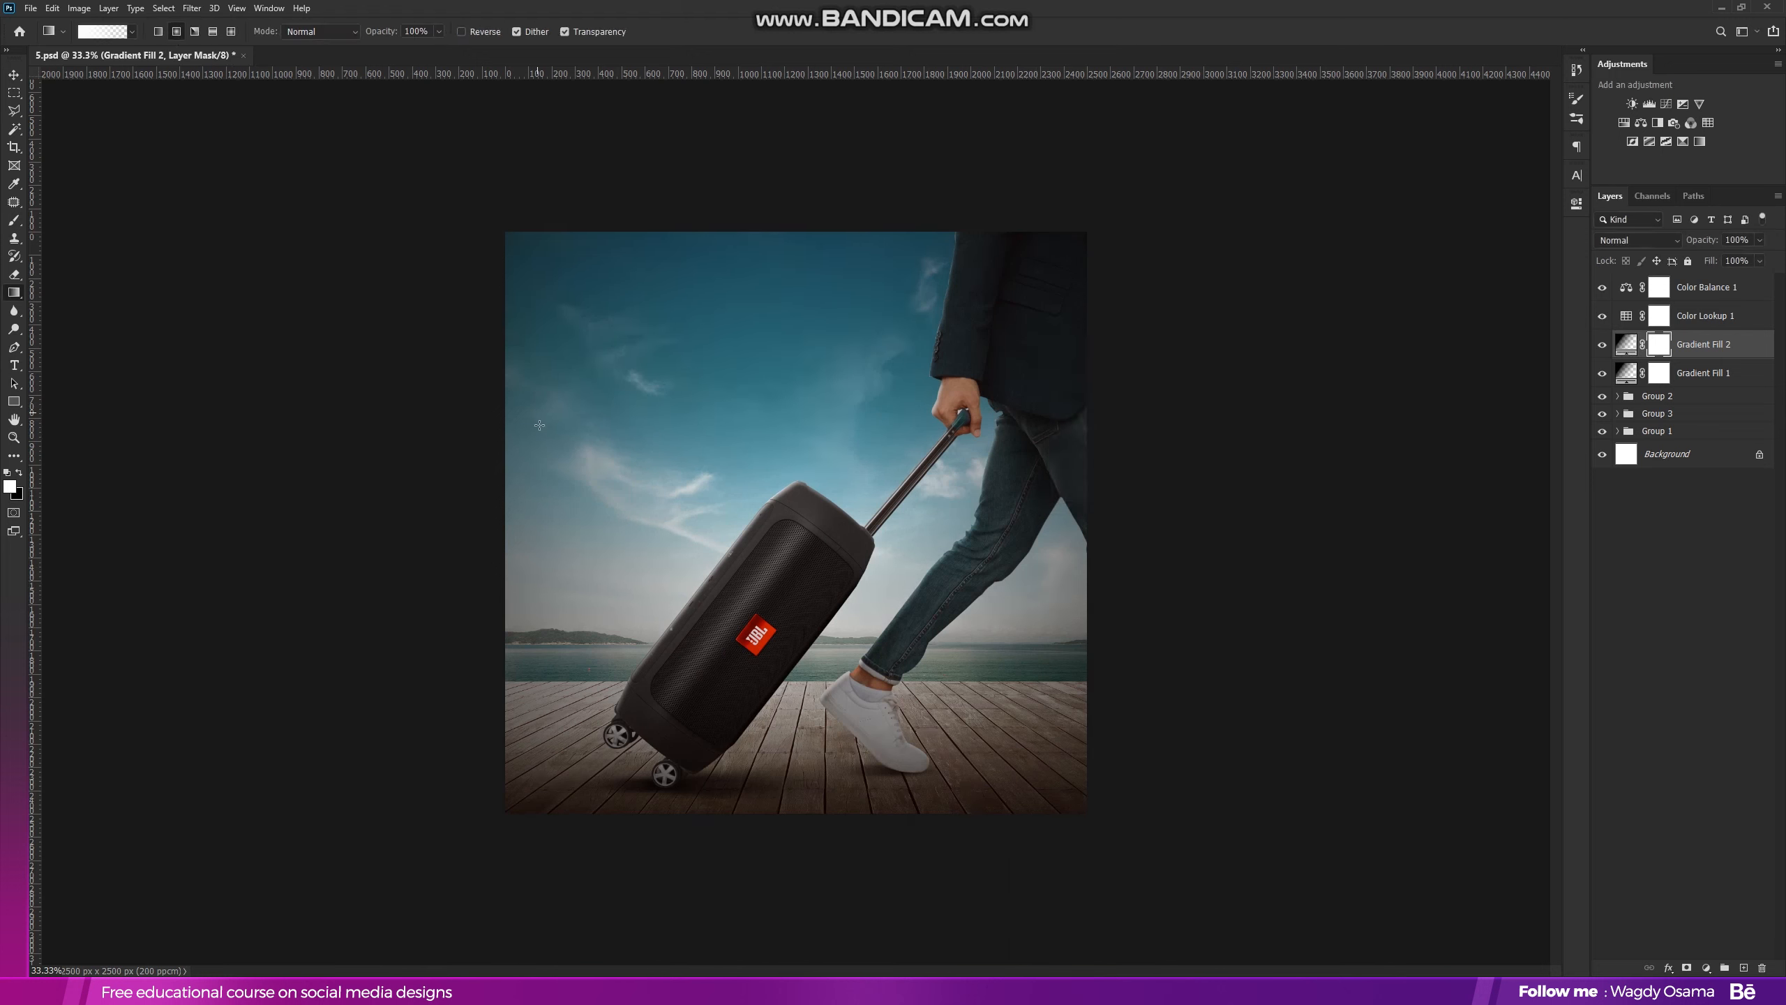
{"action": "left_click", "coordinate": [17, 474]}
{"action": "left_click_drag", "start_coordinate": [590, 198], "coordinate": [590, 380]}
{"action": "left_click_drag", "start_coordinate": [566, 129], "coordinate": [569, 296]}
{"action": "left_click_drag", "start_coordinate": [574, 92], "coordinate": [573, 284]}
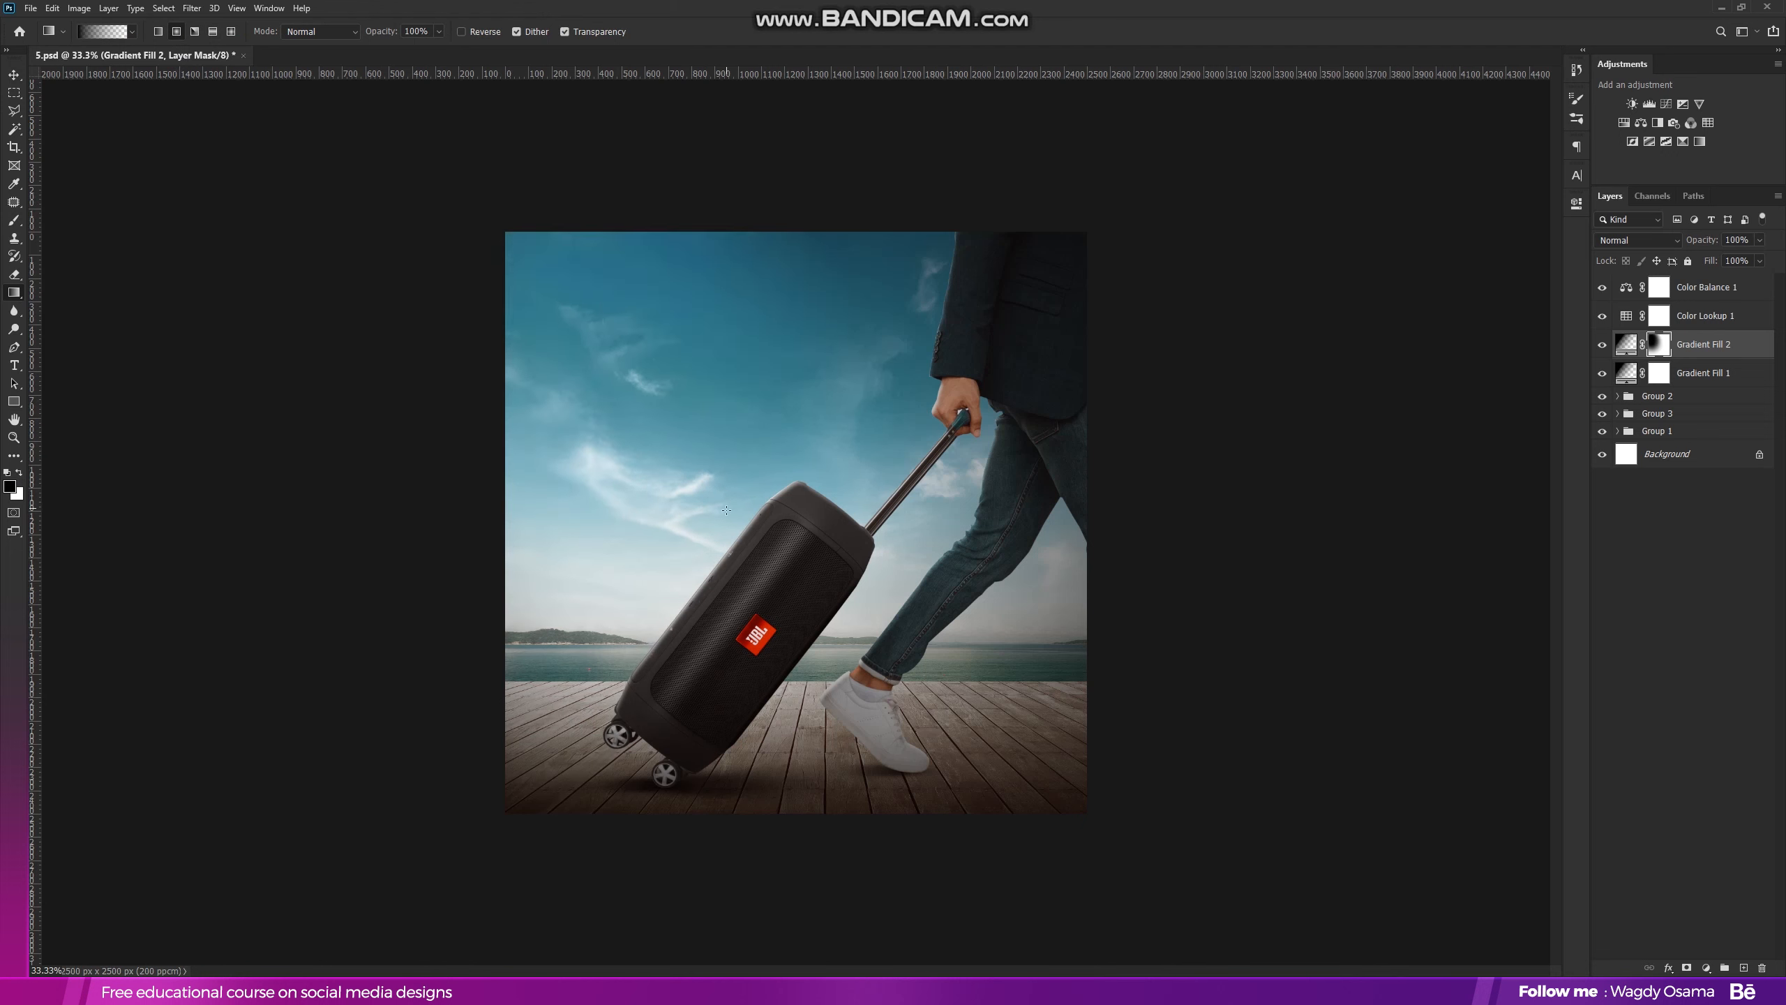
{"action": "mouse_move", "coordinate": [923, 504]}
{"action": "left_mouse_down"}
{"action": "mouse_move", "coordinate": [916, 556]}
{"action": "mouse_move", "coordinate": [840, 525]}
{"action": "mouse_move", "coordinate": [852, 605]}
{"action": "mouse_move", "coordinate": [924, 507]}
{"action": "left_mouse_up"}
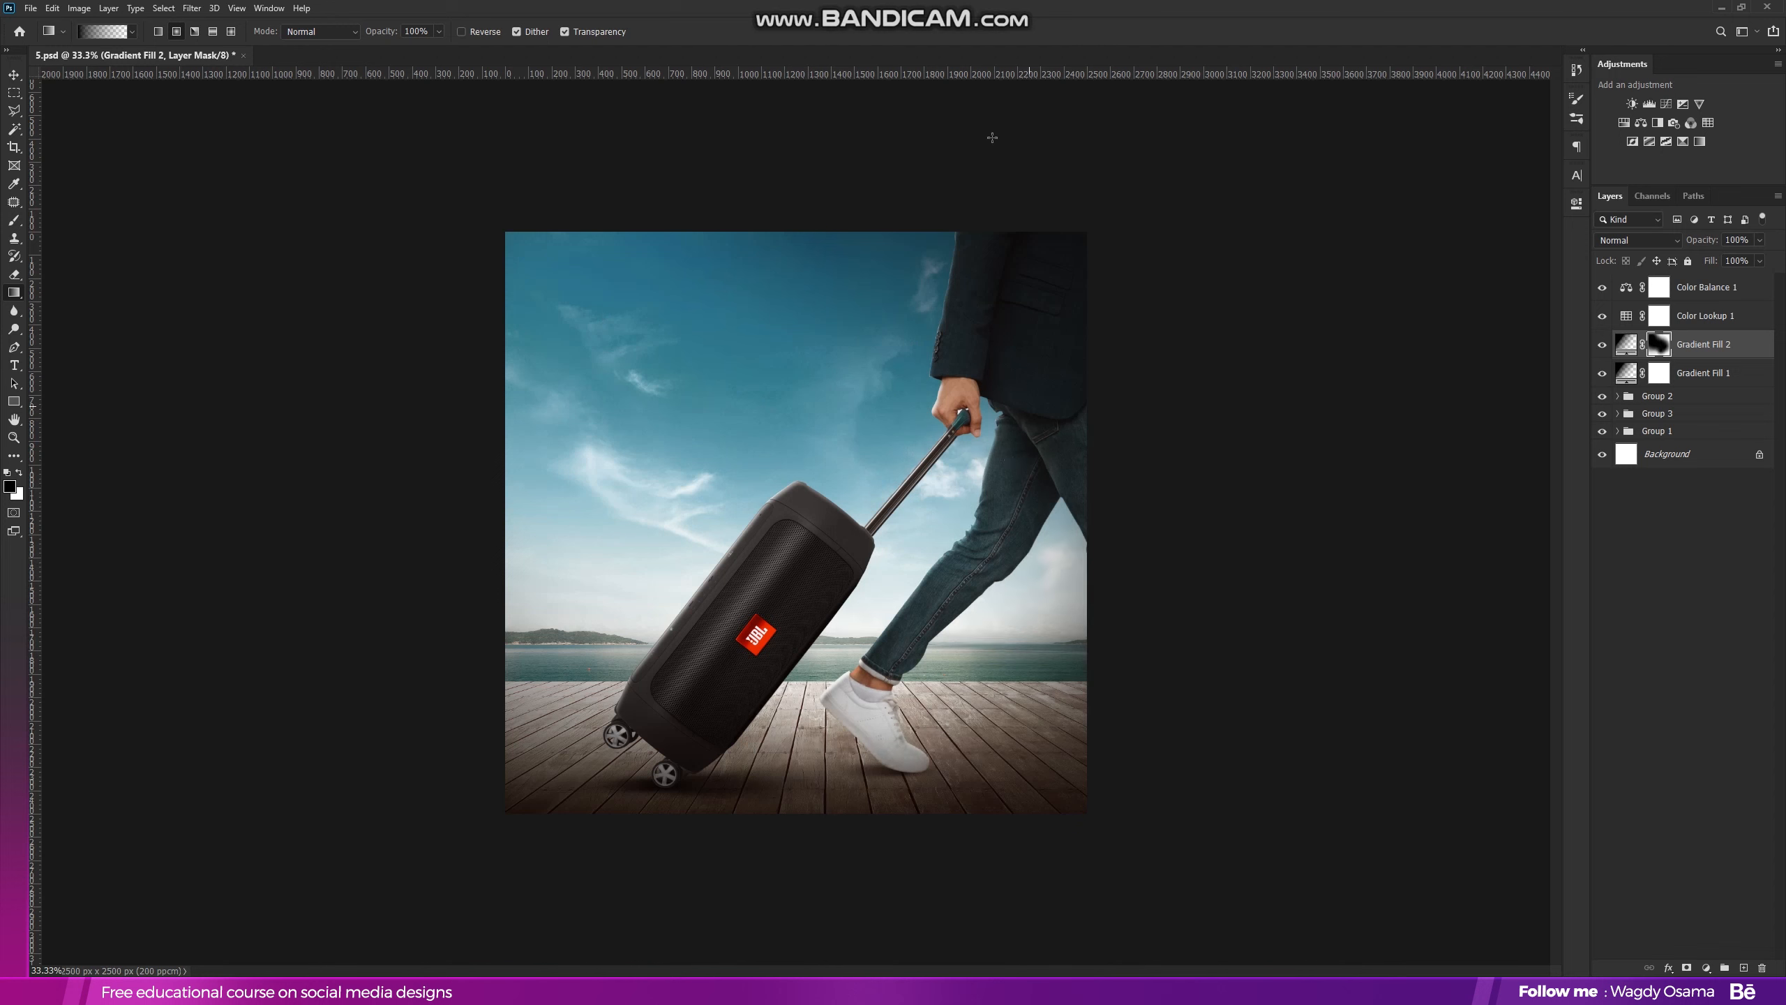
Mask the vignette along the image's upper edge with more black radial gradients, and lower Gradient Fill 2's opacity to 81%
{"action": "left_click_drag", "start_coordinate": [972, 327], "coordinate": [977, 155]}
{"action": "left_click_drag", "start_coordinate": [1106, 281], "coordinate": [1027, 91]}
{"action": "left_click_drag", "start_coordinate": [732, 383], "coordinate": [741, 102]}
{"action": "left_click_drag", "start_coordinate": [582, 404], "coordinate": [624, 89]}
{"action": "left_click_drag", "start_coordinate": [948, 269], "coordinate": [945, 111]}
{"action": "left_click", "coordinate": [14, 75]}
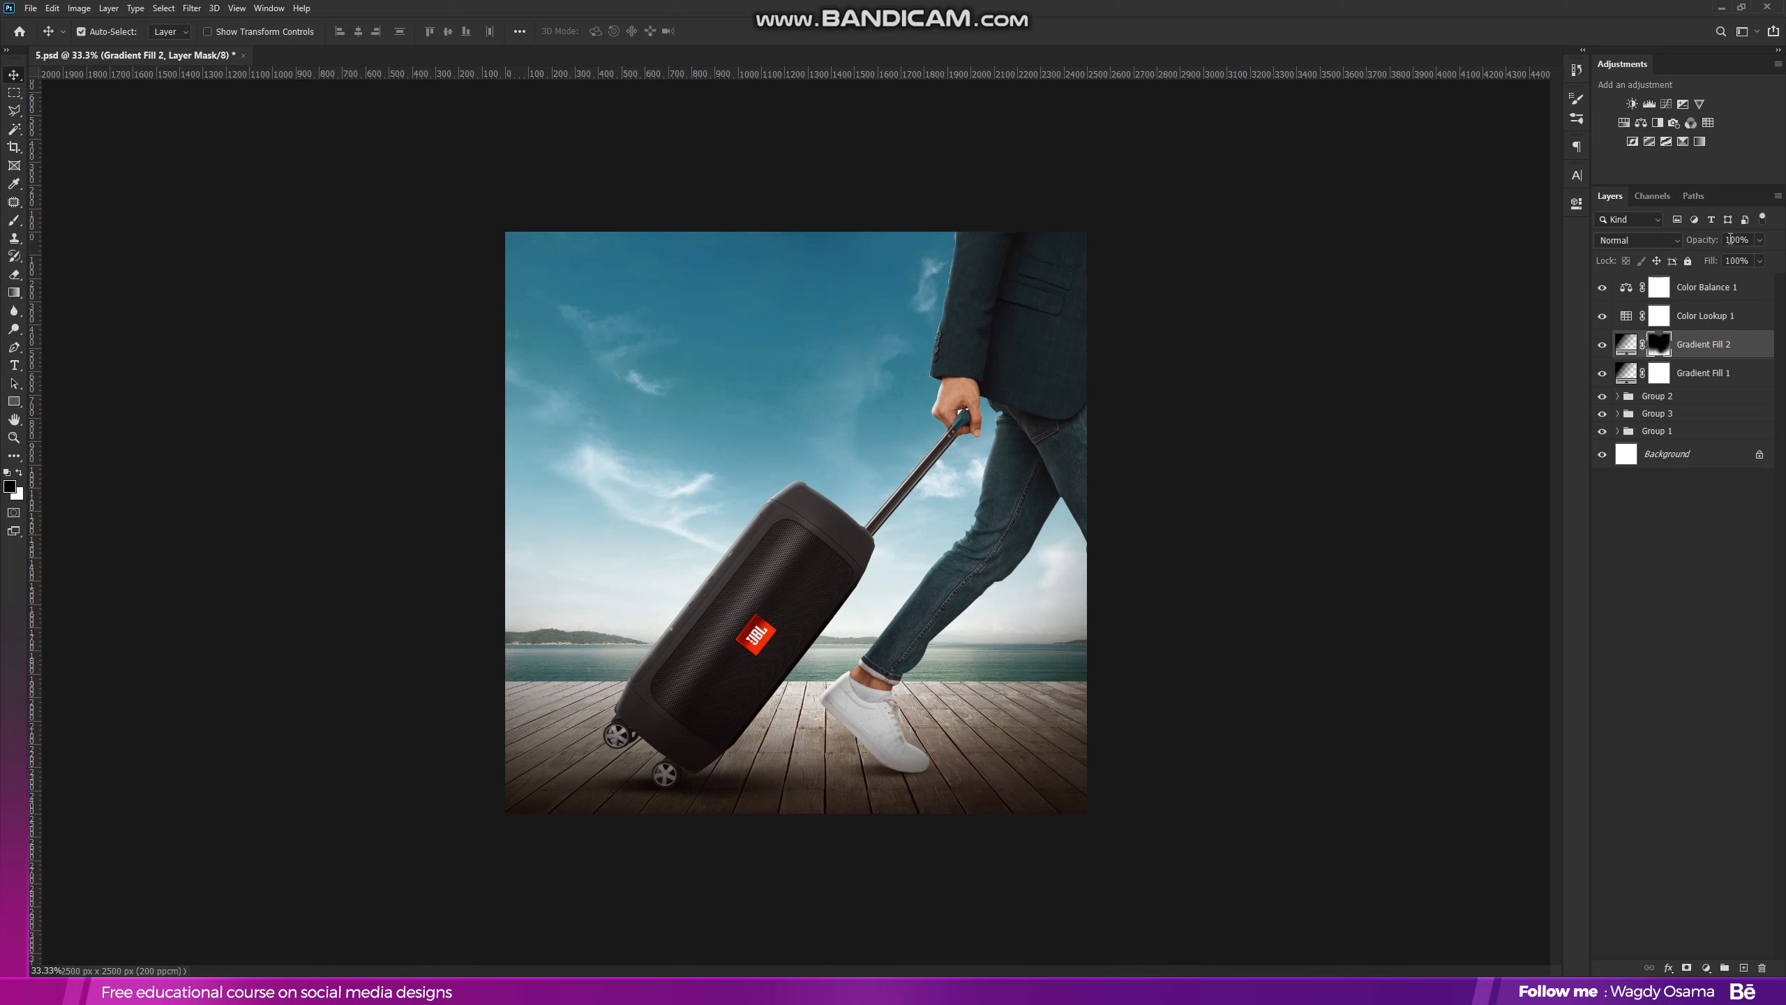
{"action": "left_click_drag", "start_coordinate": [1707, 242], "coordinate": [1696, 244]}
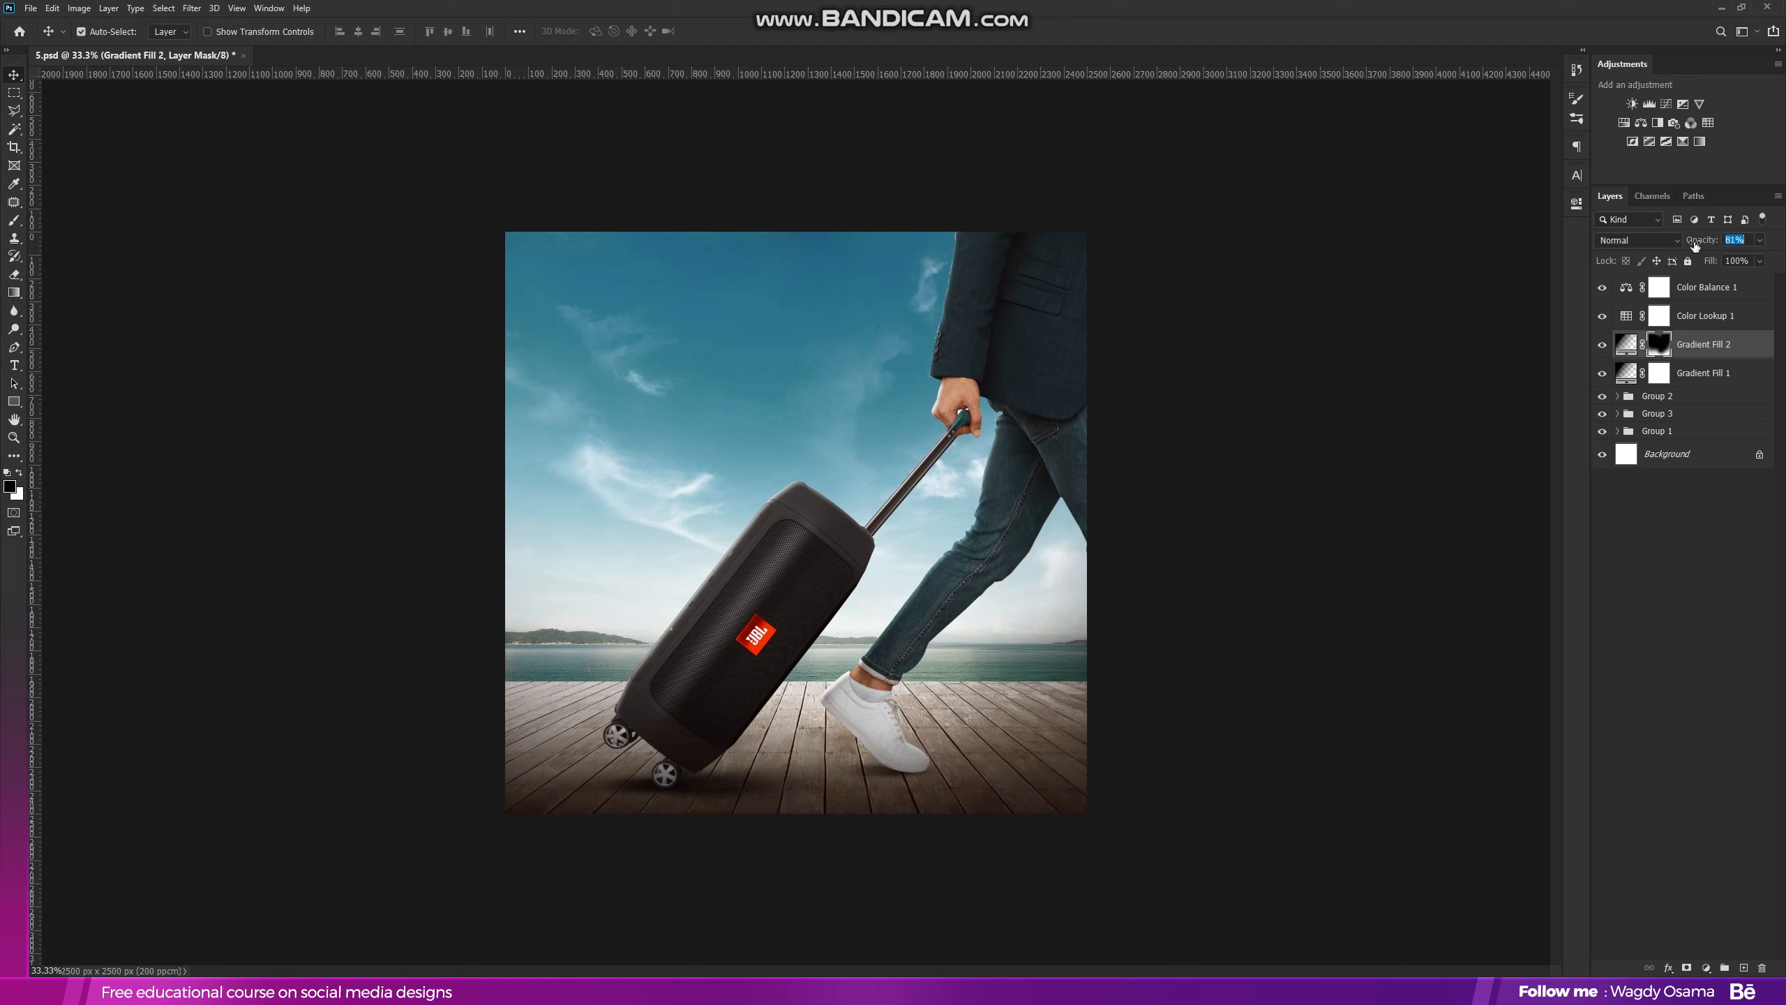
Paint a soft white light spot in the left sky on a new top layer, and enlarge and reposition it
{"action": "left_click", "coordinate": [1692, 294]}
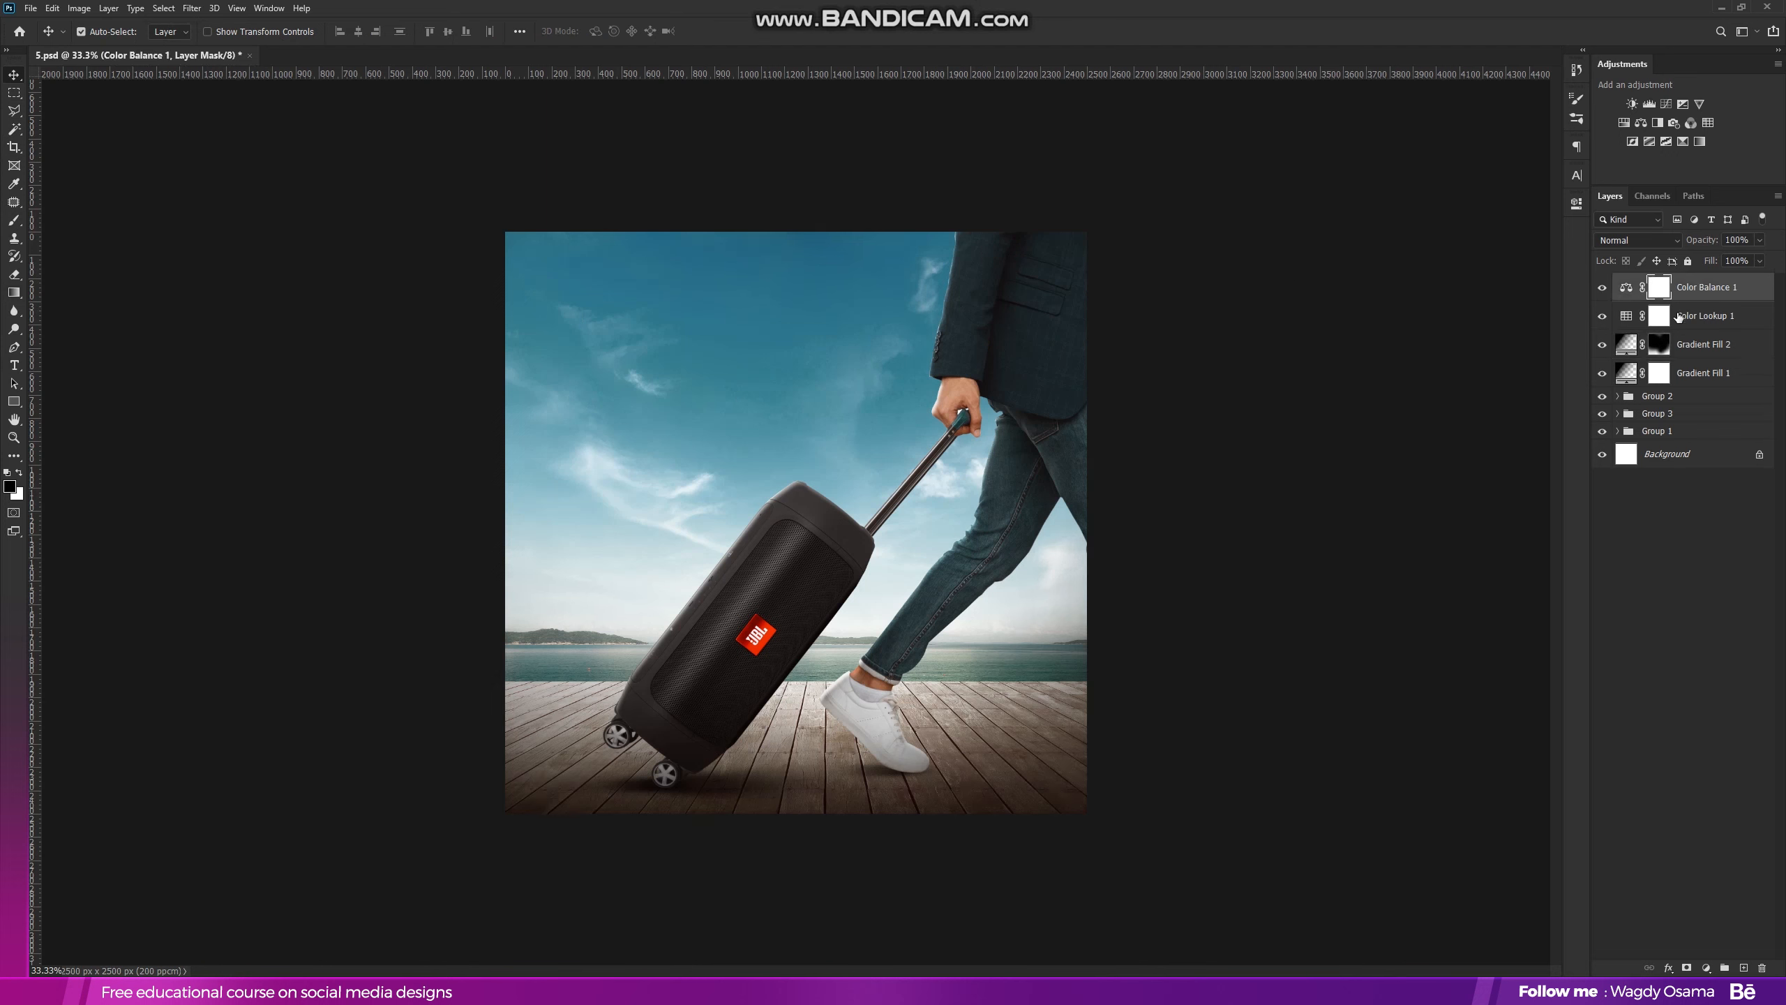
{"action": "left_click", "coordinate": [1744, 968]}
{"action": "left_click", "coordinate": [14, 220]}
{"action": "key", "text": "x"}
{"action": "left_click", "coordinate": [552, 535]}
{"action": "left_click", "coordinate": [14, 75]}
{"action": "key", "text": "ctrl+t"}
{"action": "left_click_drag", "start_coordinate": [783, 541], "coordinate": [800, 540]}
{"action": "left_click_drag", "start_coordinate": [758, 535], "coordinate": [745, 527]}
{"action": "key", "text": "Return"}
Add an orange (ff7e00) Solid Color fill layer above Layer 5 and set its blend mode to Linear Dodge (Add)
{"action": "left_click", "coordinate": [1744, 968]}
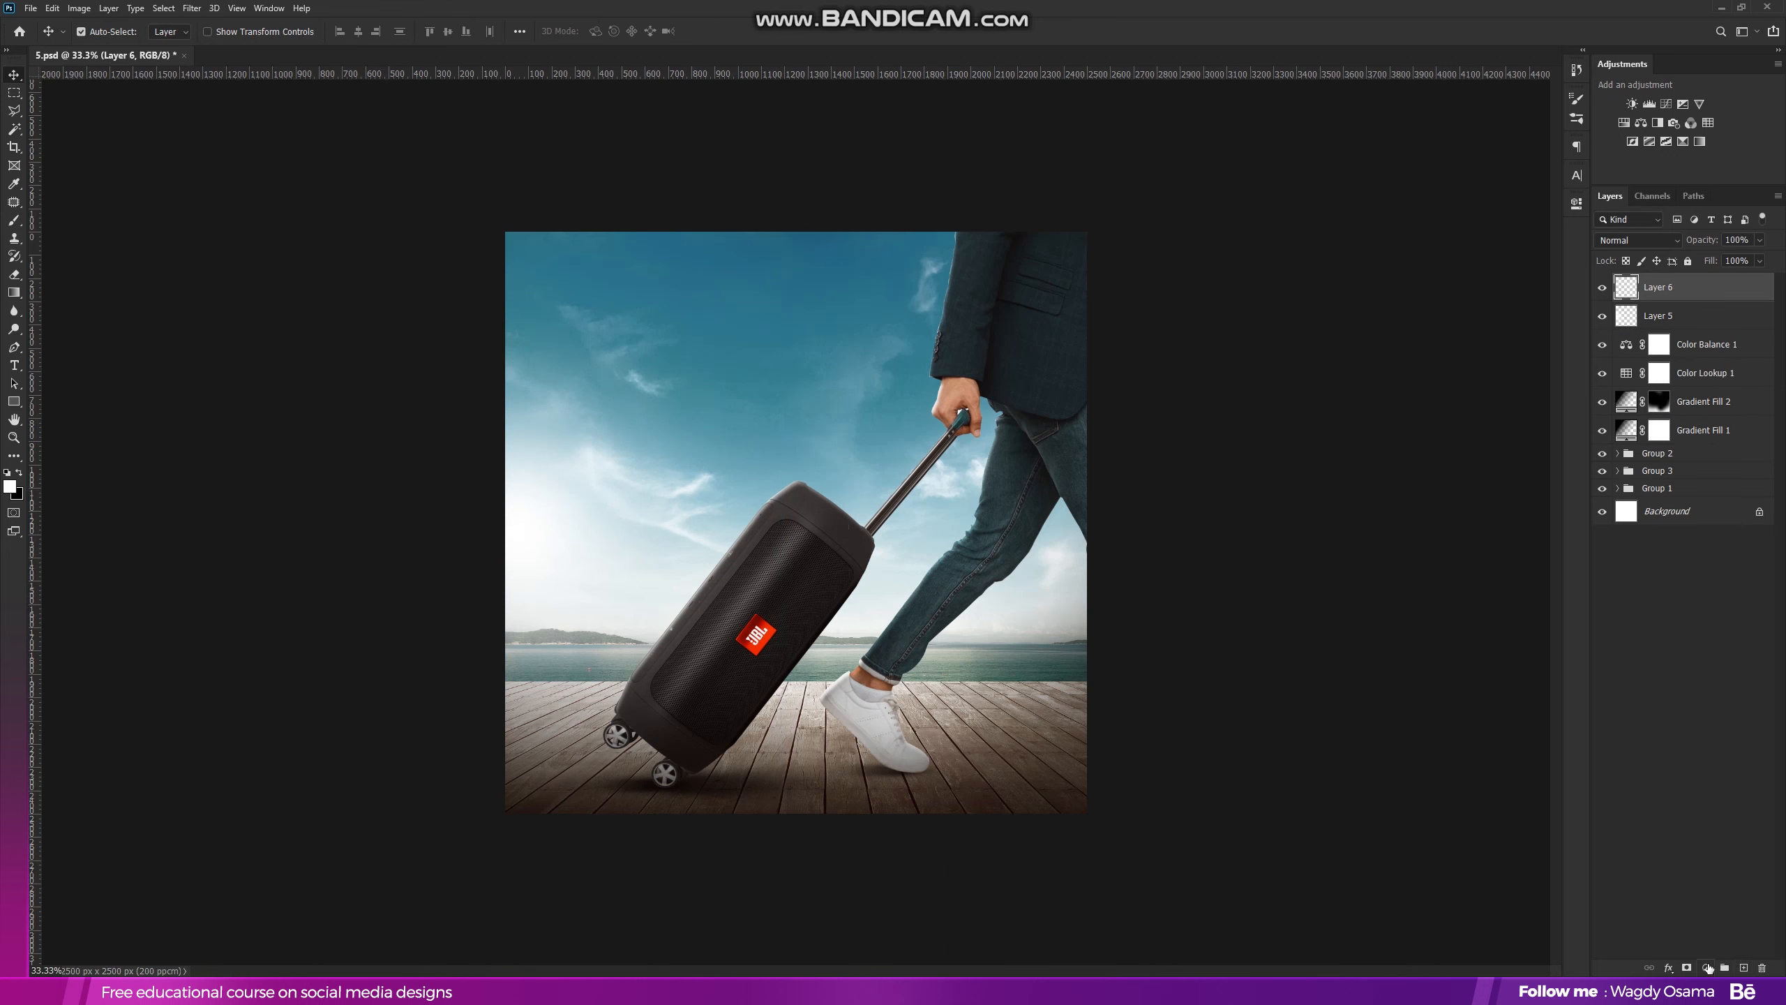
{"action": "left_click", "coordinate": [1707, 968]}
{"action": "left_click", "coordinate": [1716, 718]}
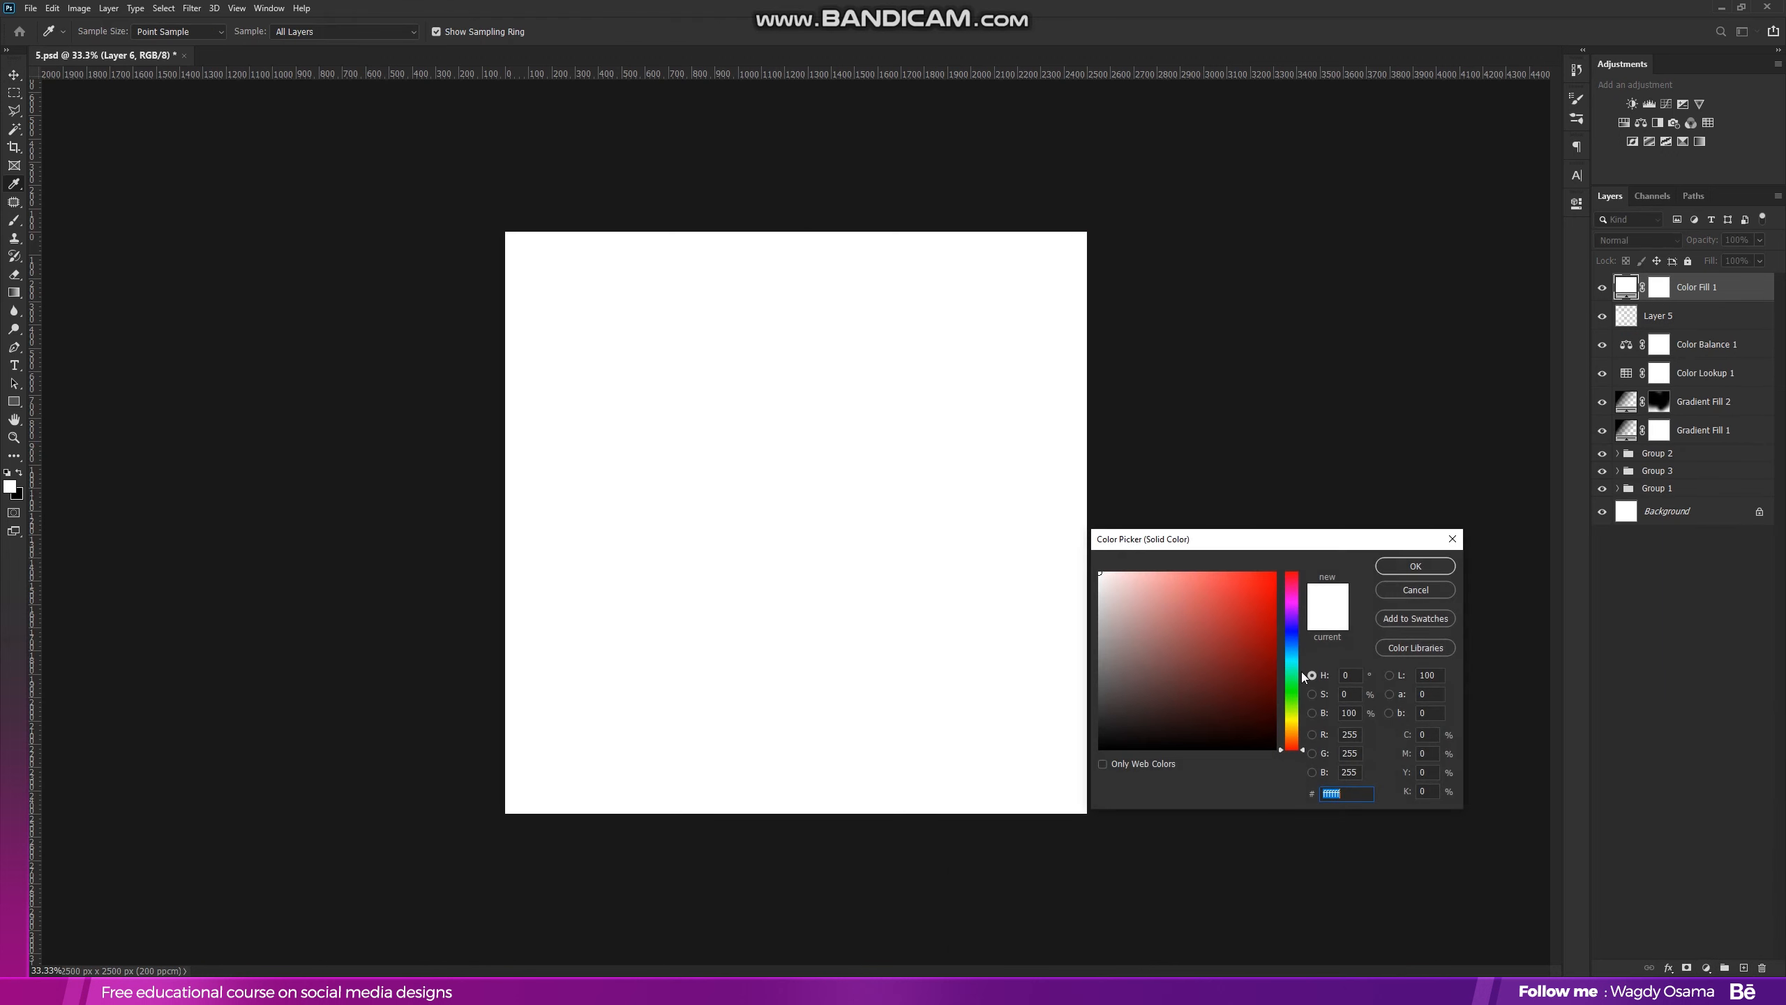
{"action": "left_click_drag", "start_coordinate": [1292, 718], "coordinate": [1293, 743]}
{"action": "left_click", "coordinate": [1415, 566]}
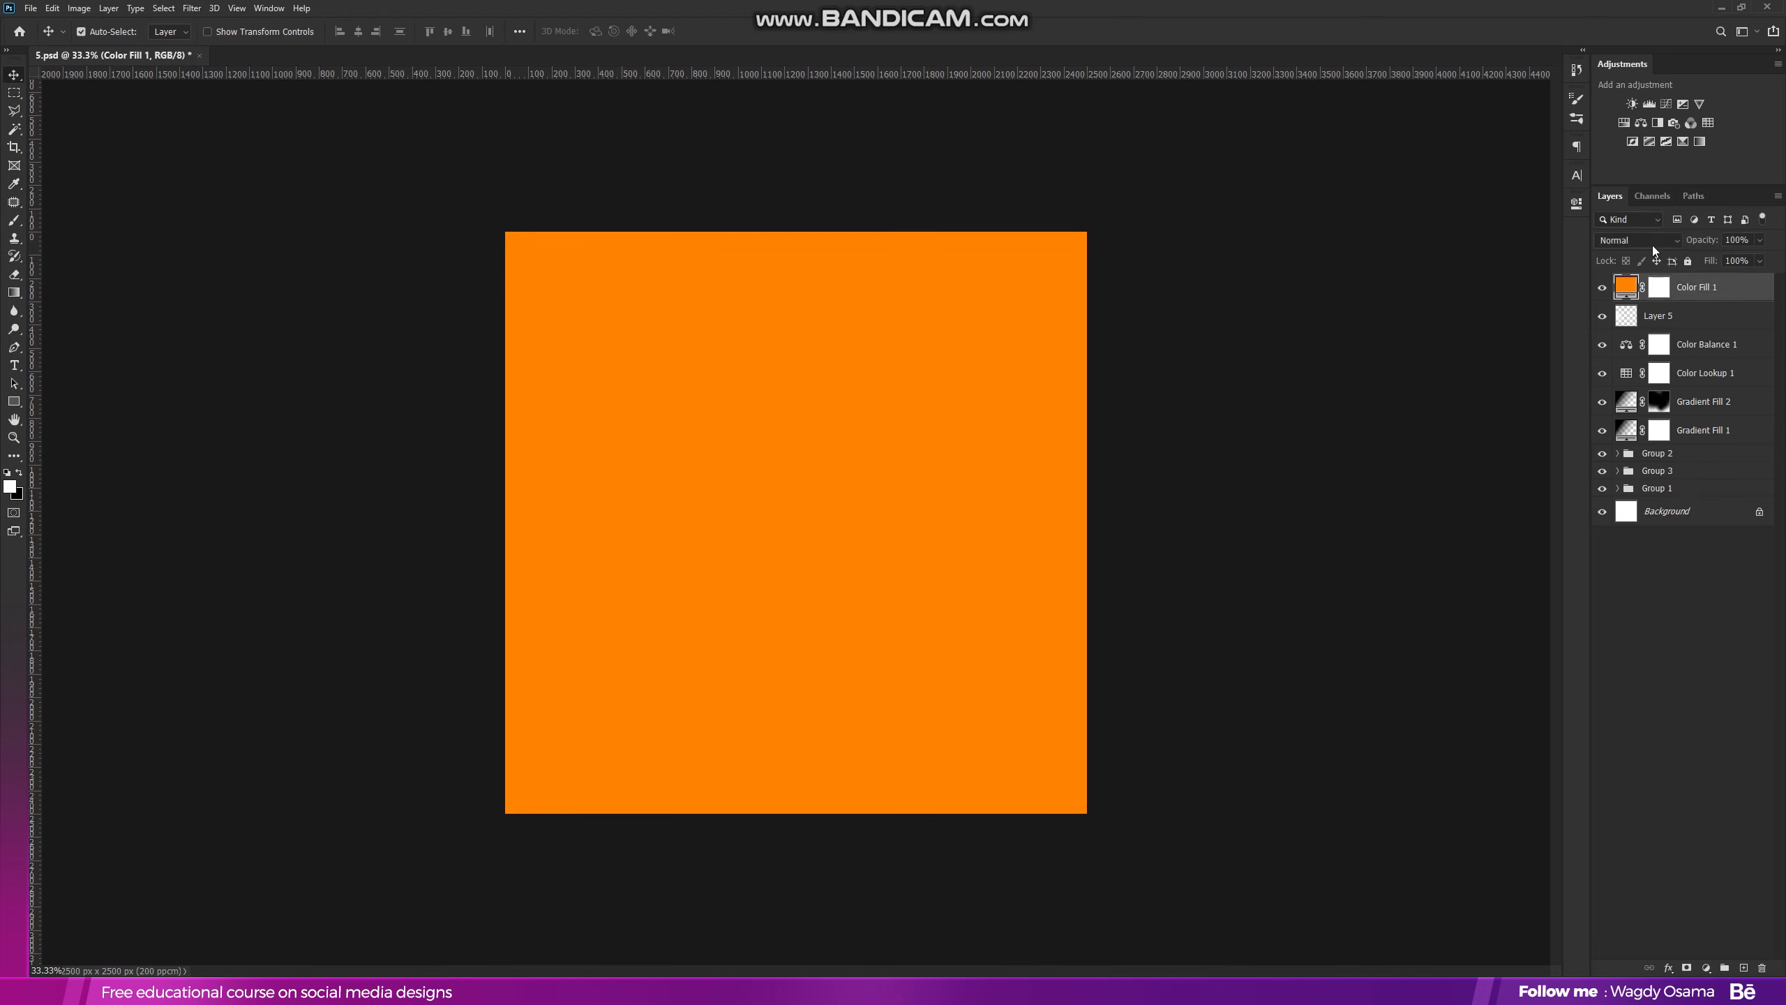
{"action": "left_click", "coordinate": [1638, 240]}
{"action": "left_click", "coordinate": [1632, 388]}
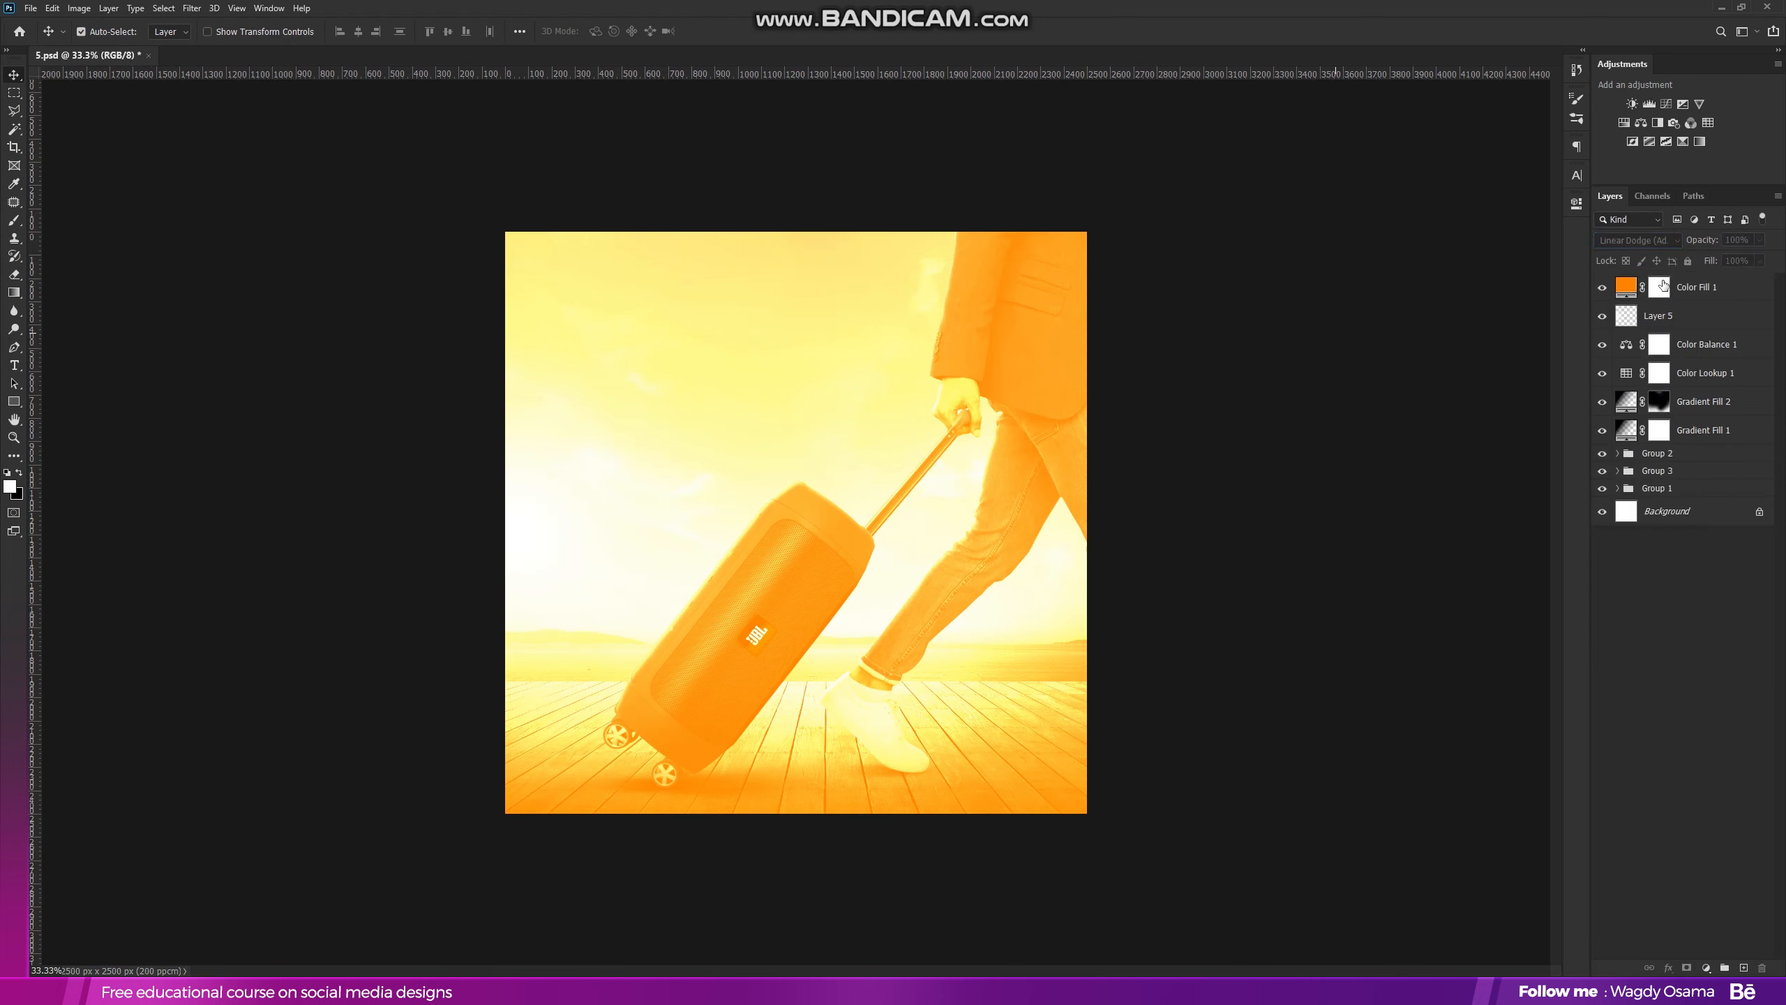
Invert the Color Fill 1 mask and paint a large soft white spot on it over the bright left sky
{"action": "left_click", "coordinate": [1664, 284]}
{"action": "key", "text": "ctrl+i"}
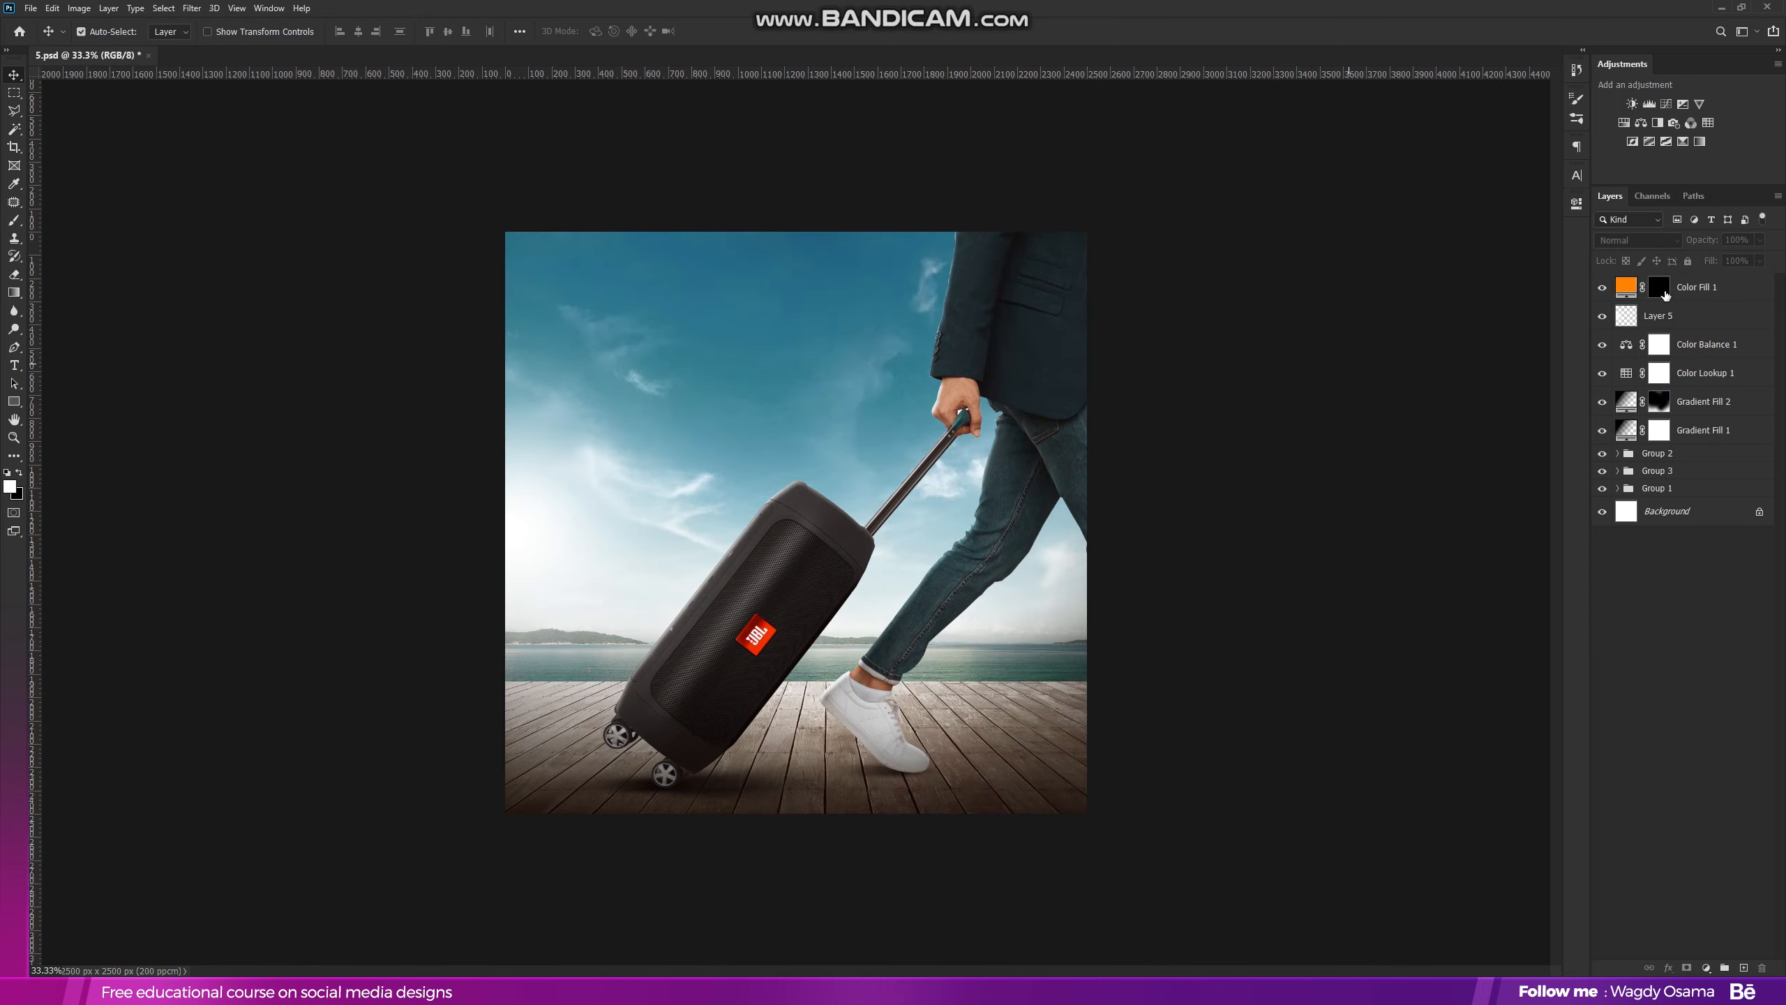
{"action": "left_click", "coordinate": [14, 221]}
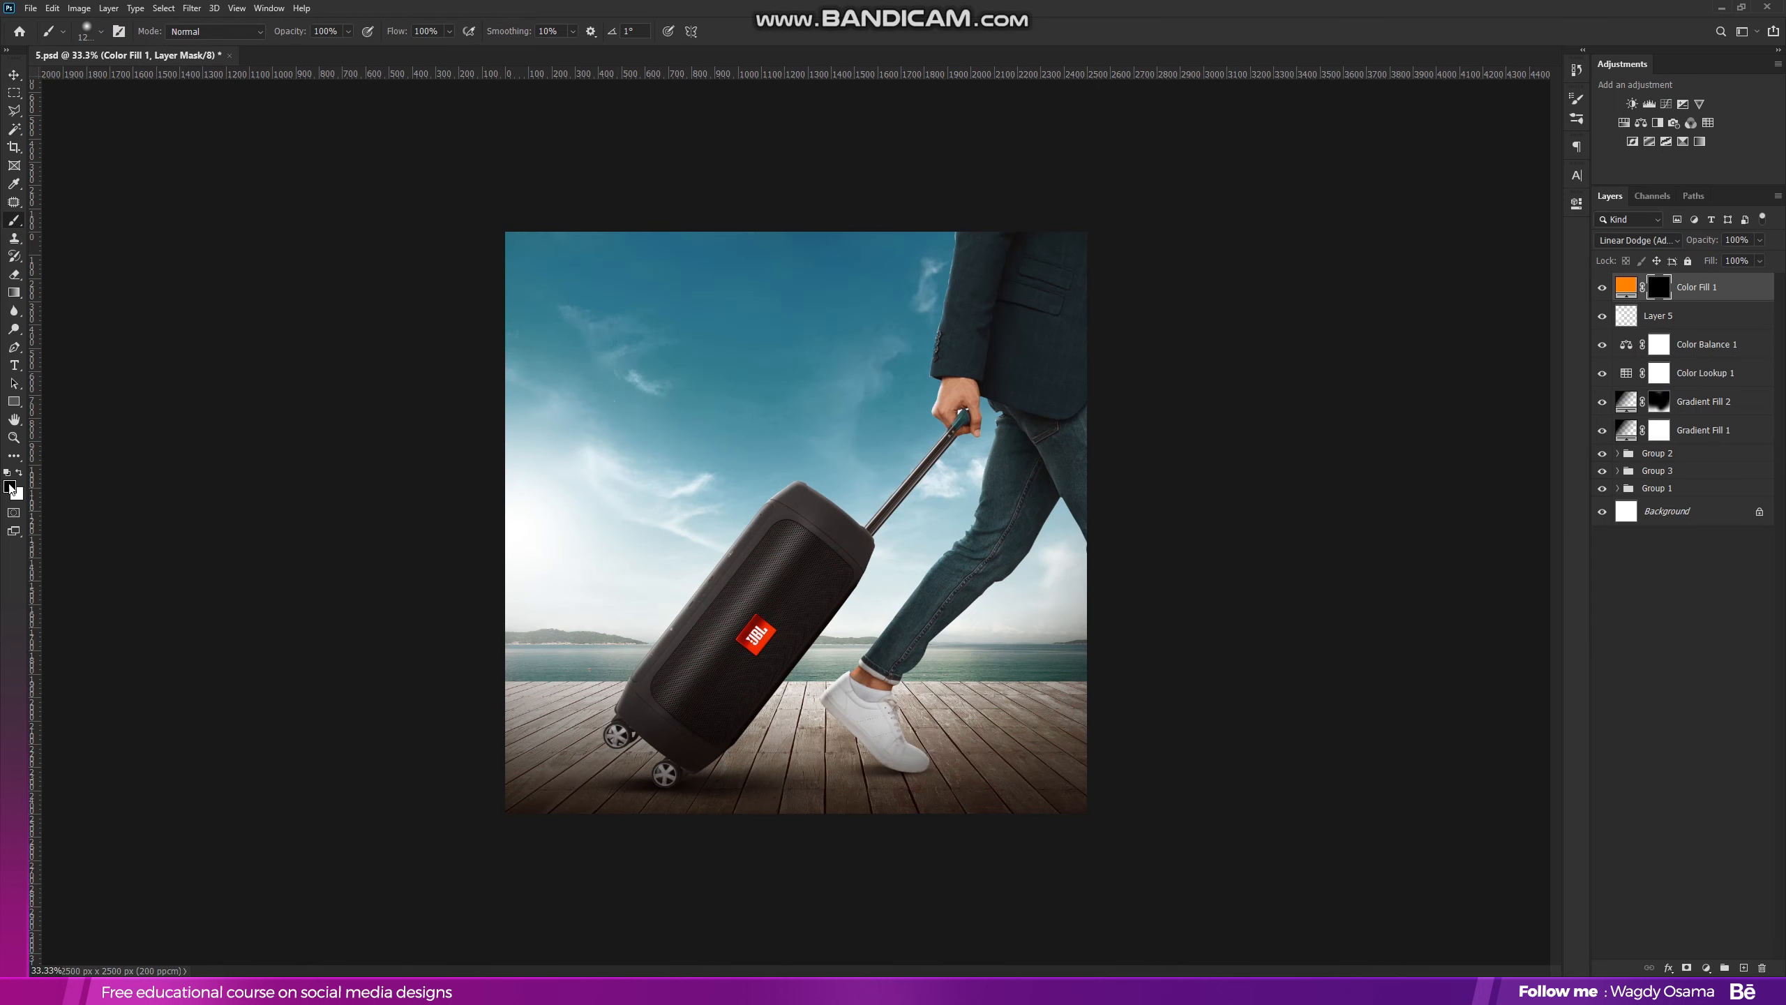
{"action": "left_click", "coordinate": [20, 474]}
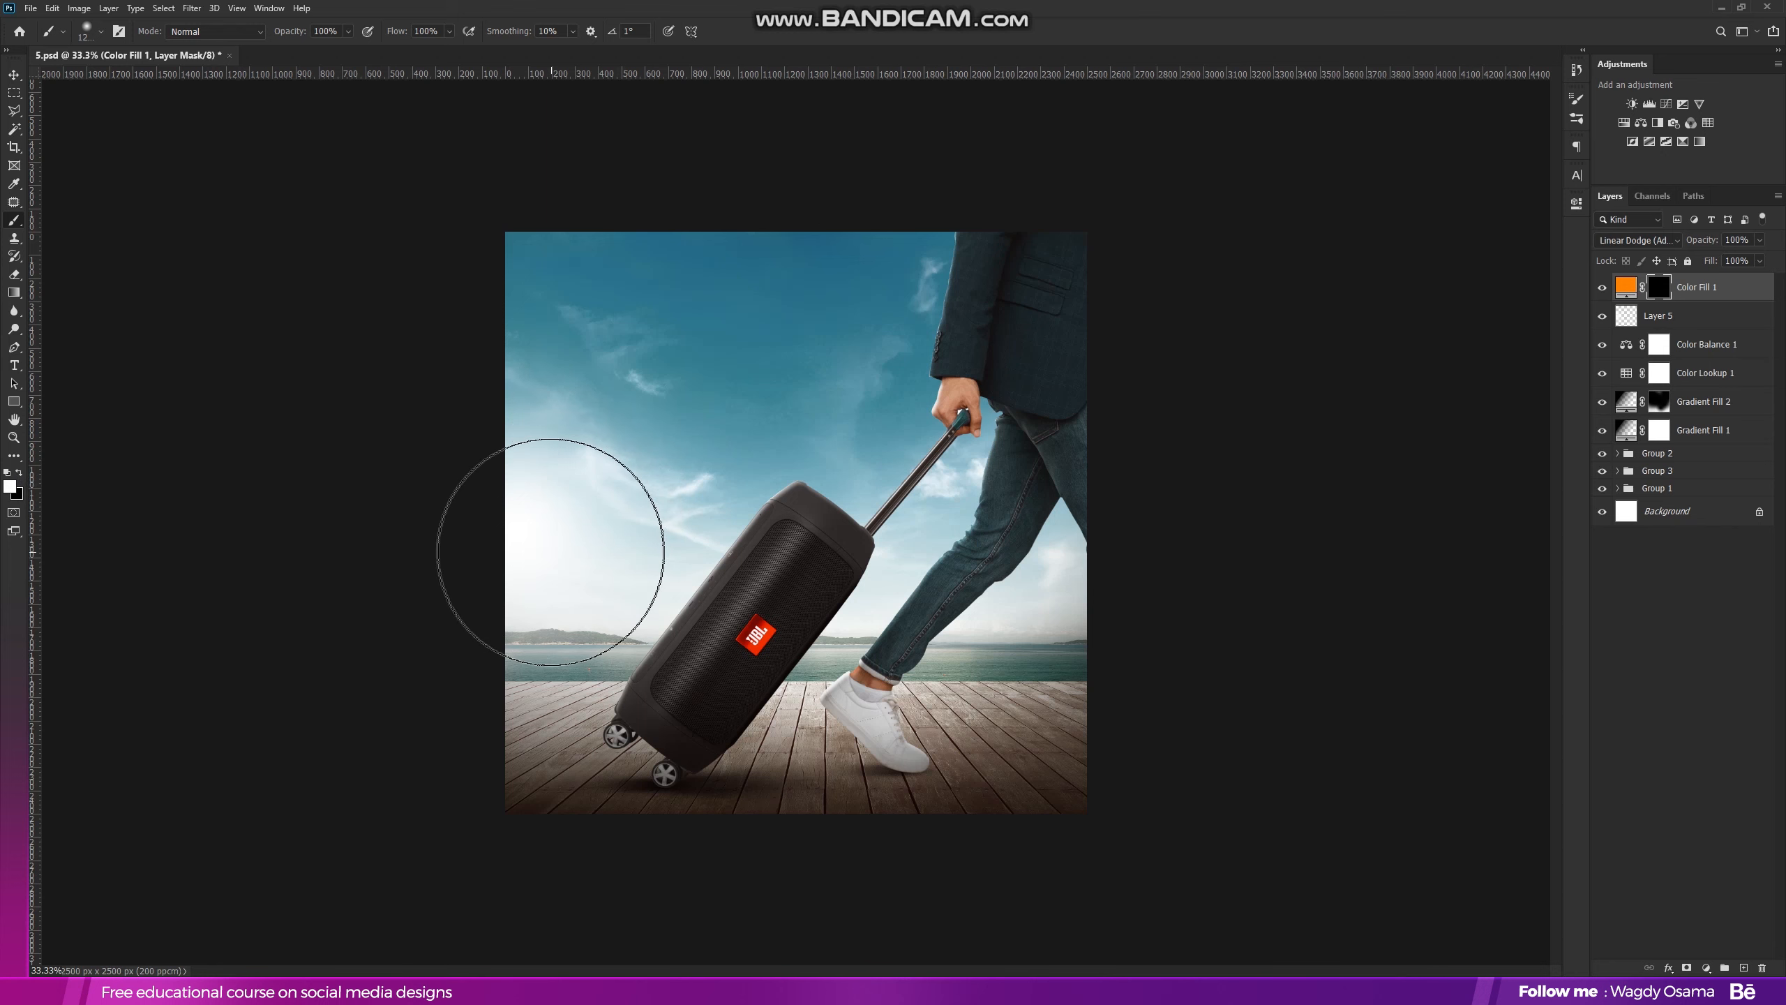
{"action": "left_click", "coordinate": [550, 552]}
Scale the mask's glow spot to about 115% and move it up and toward the image's left edge
{"action": "key", "text": "ctrl+t"}
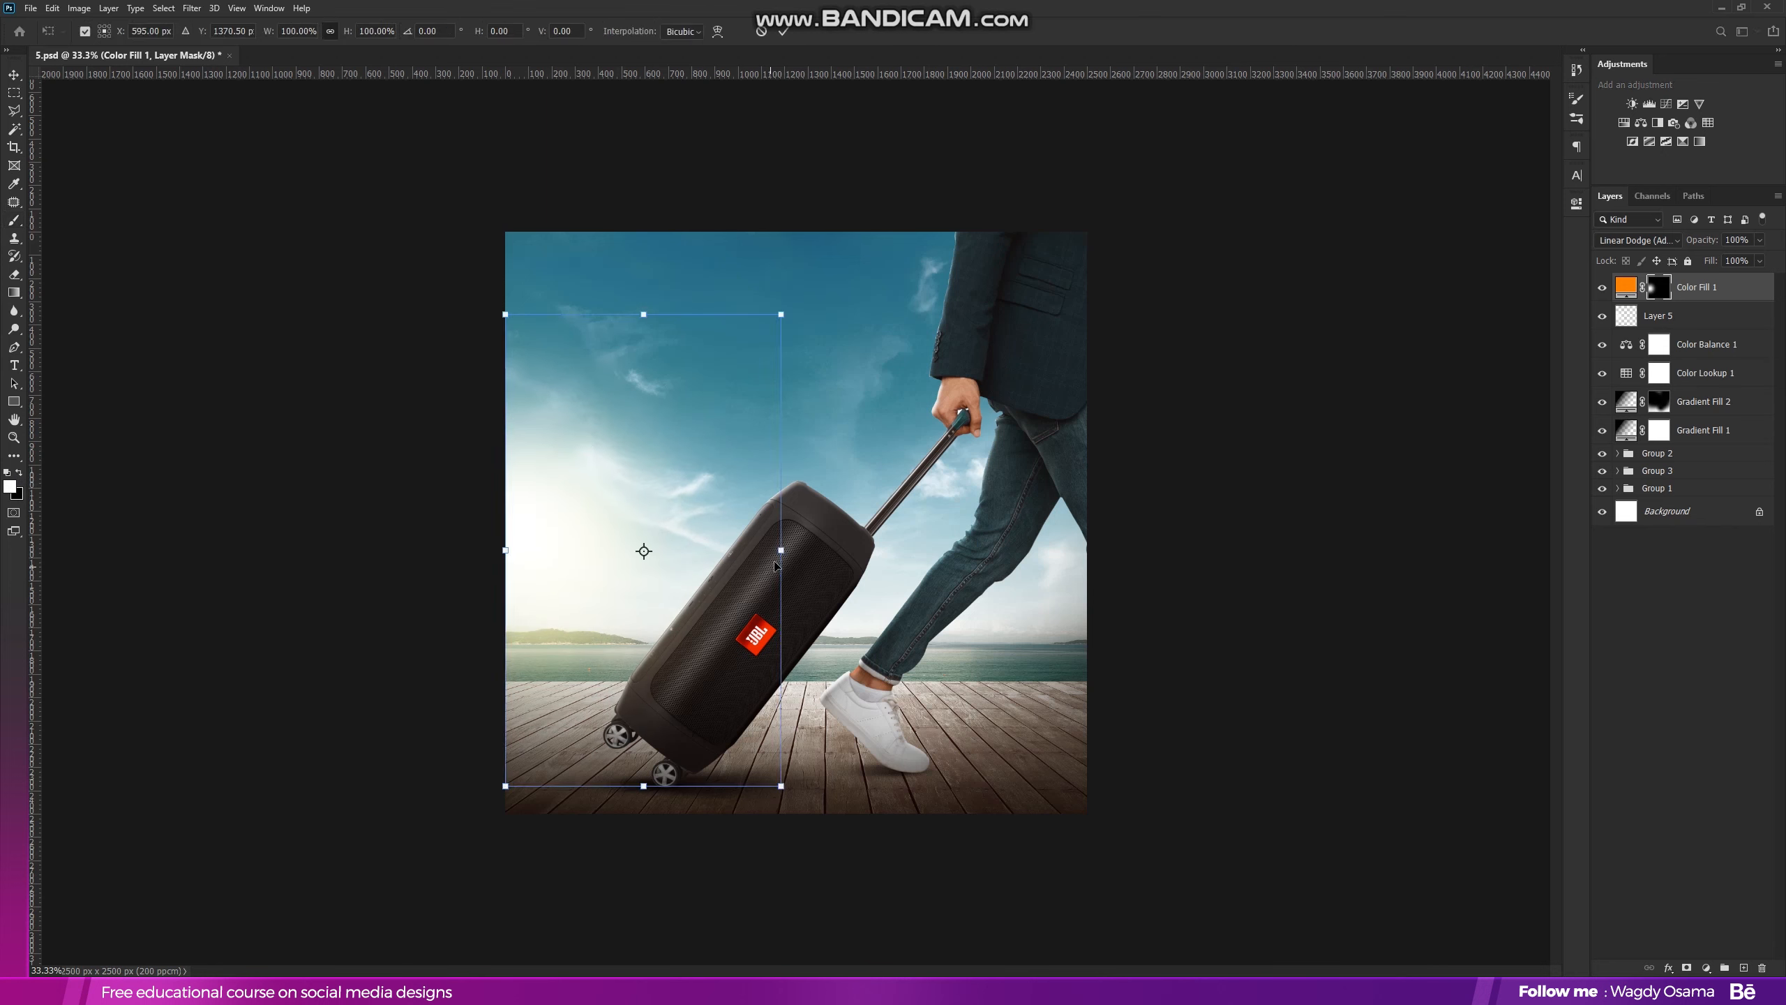
{"action": "left_click_drag", "start_coordinate": [781, 552], "coordinate": [682, 529]}
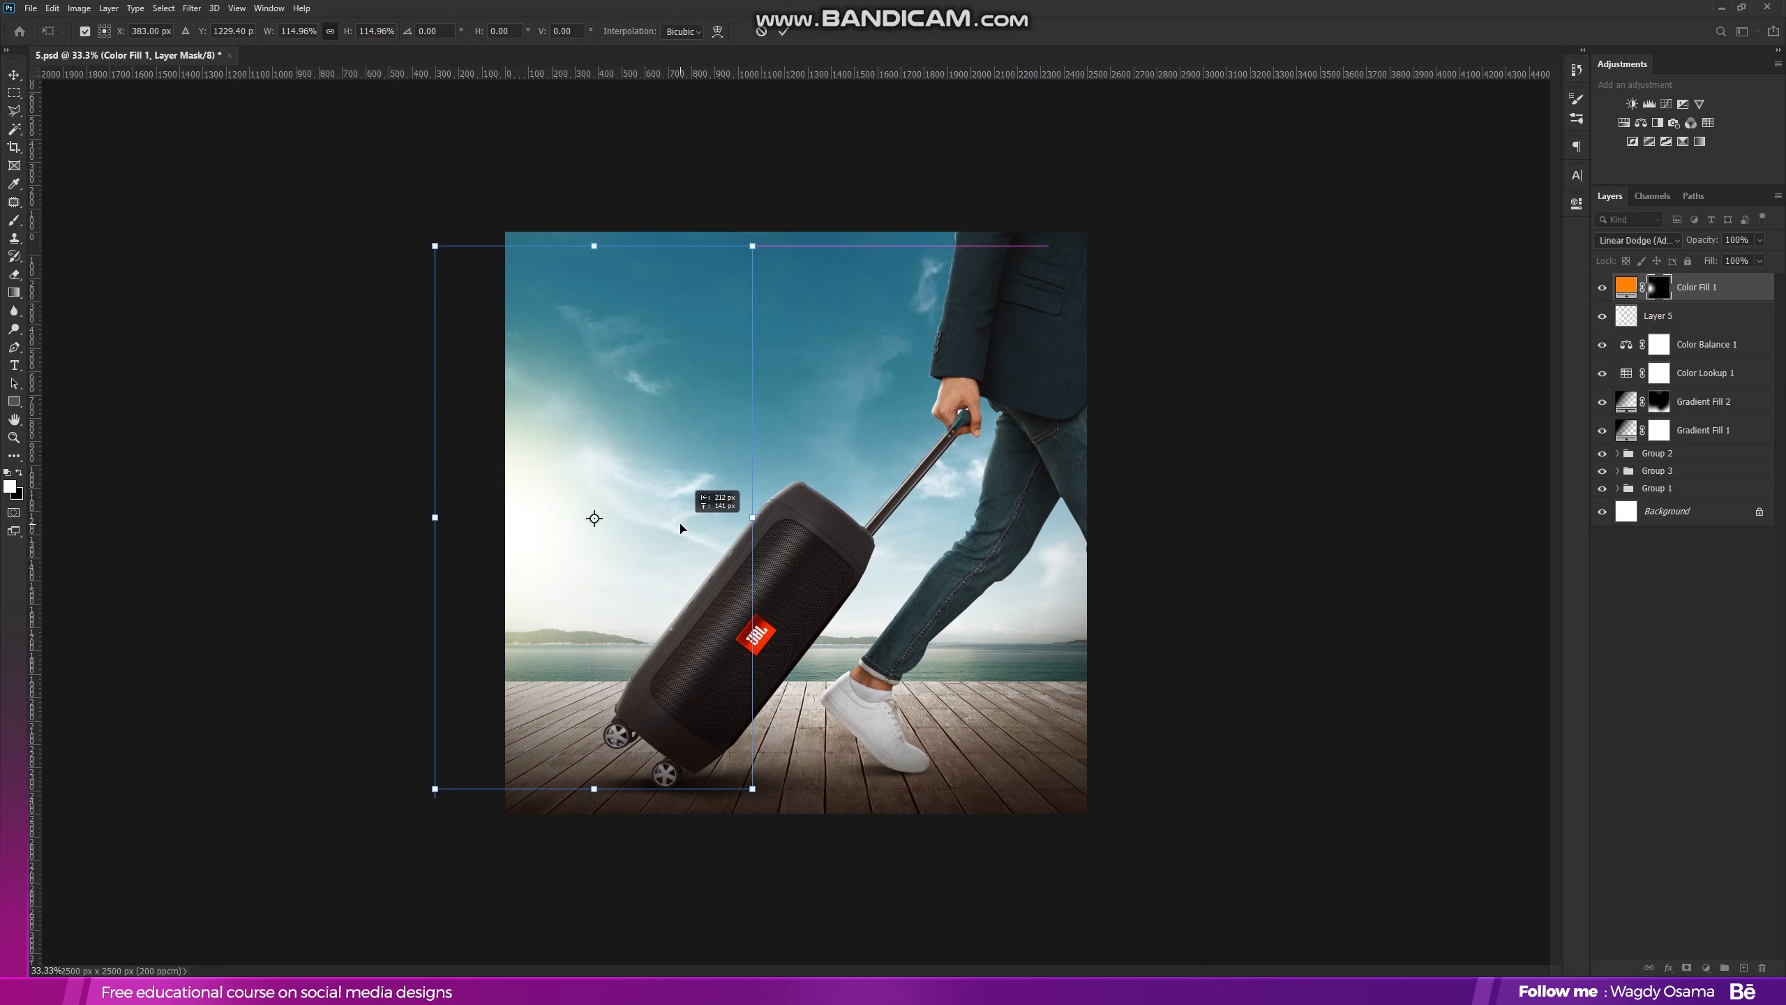
{"action": "left_click", "coordinate": [783, 30]}
Change the Color Fill 1 color to a redder orange, ff4800
{"action": "double_click", "coordinate": [1625, 295]}
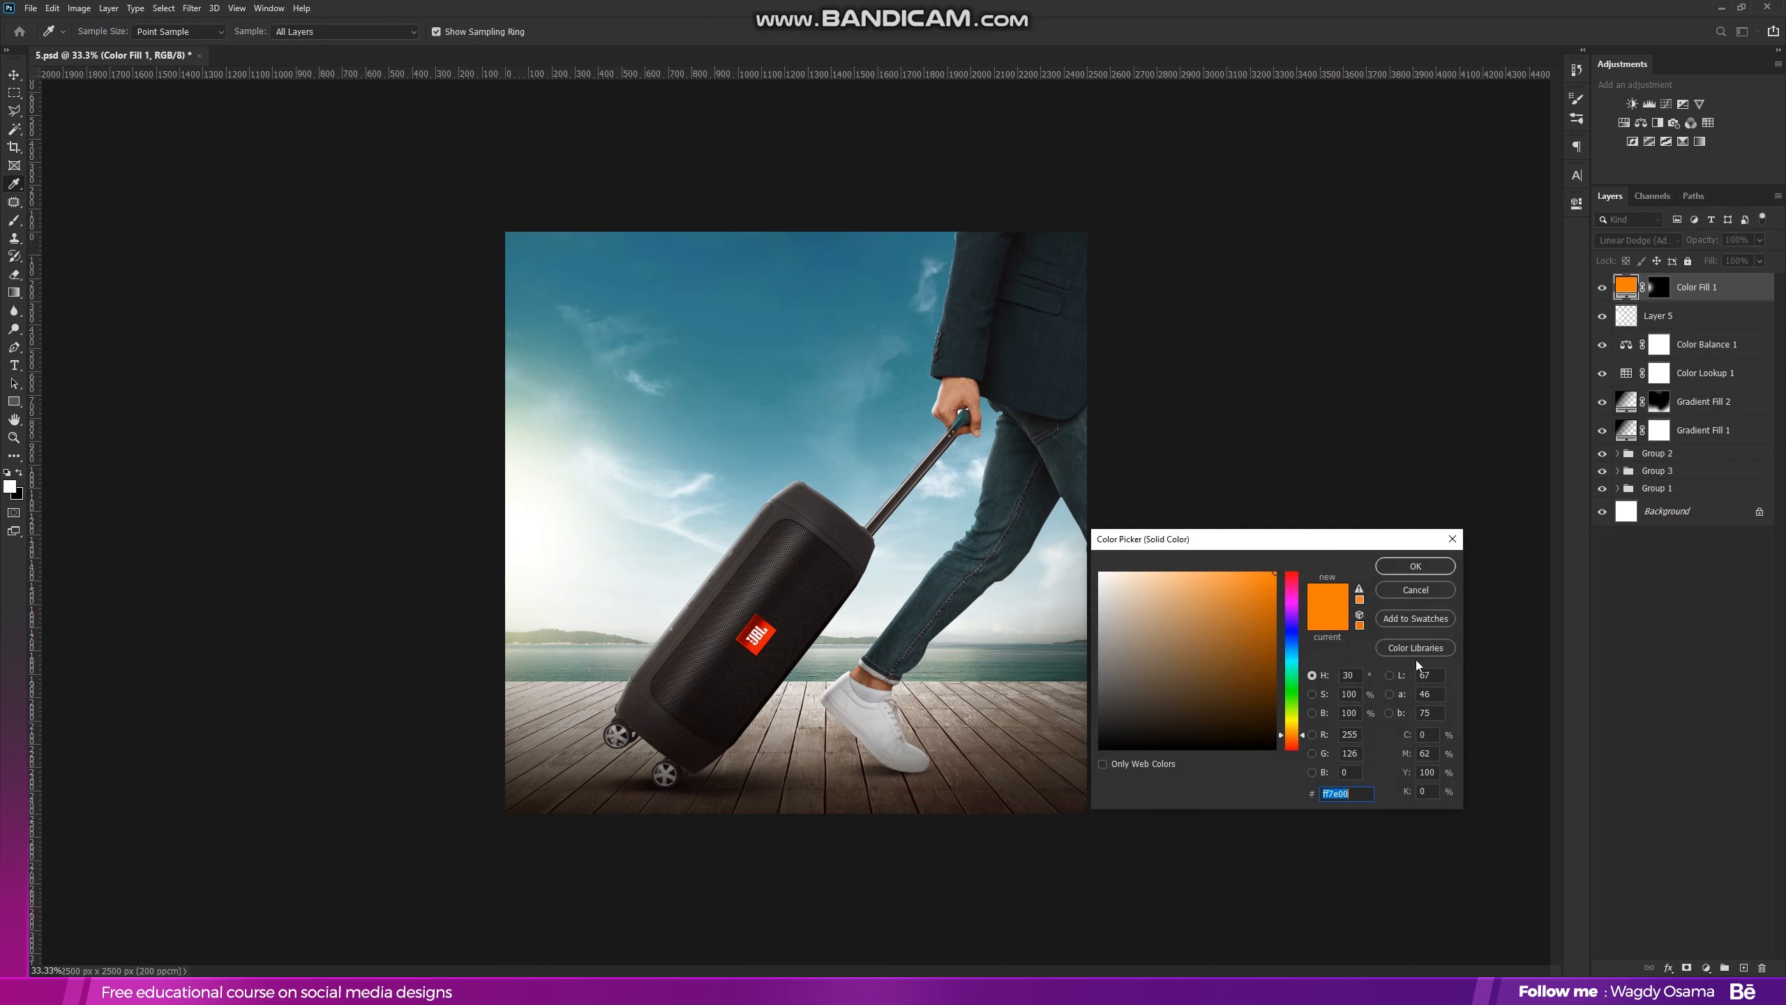
{"action": "left_click_drag", "start_coordinate": [1292, 740], "coordinate": [1294, 745]}
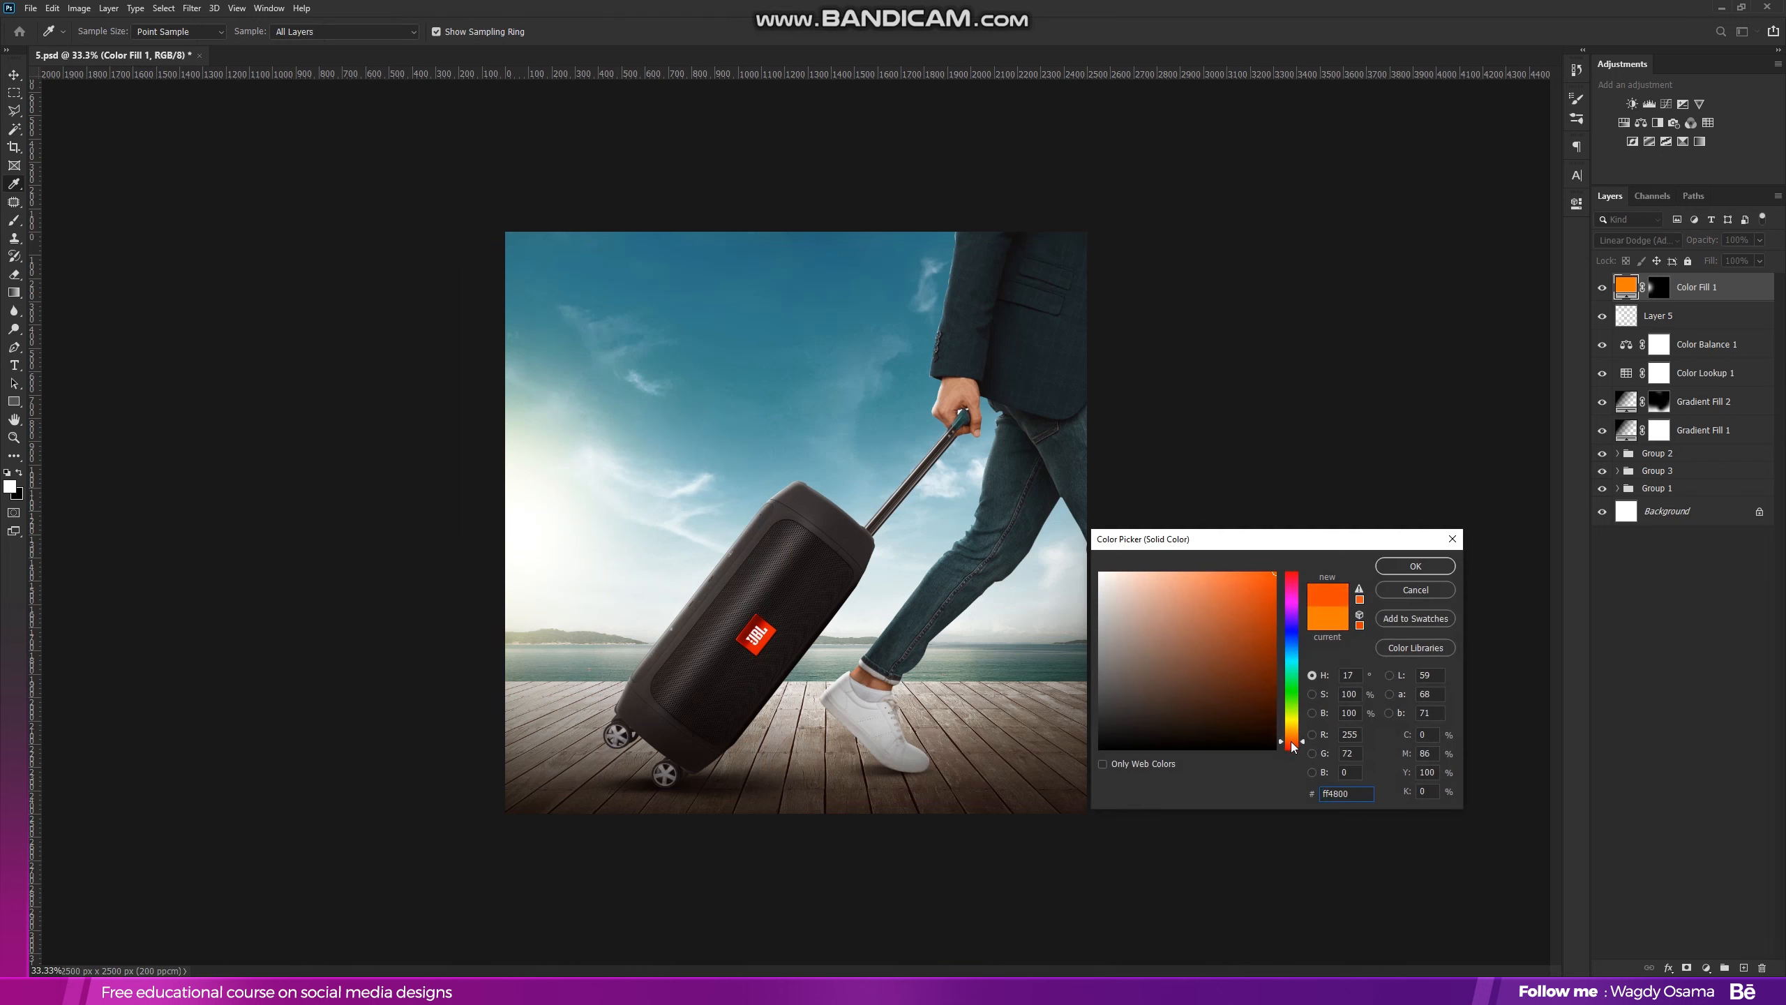
{"action": "left_click", "coordinate": [1416, 566]}
Start a free transform of the orange glow in the left sky
{"action": "key", "text": "ctrl+t"}
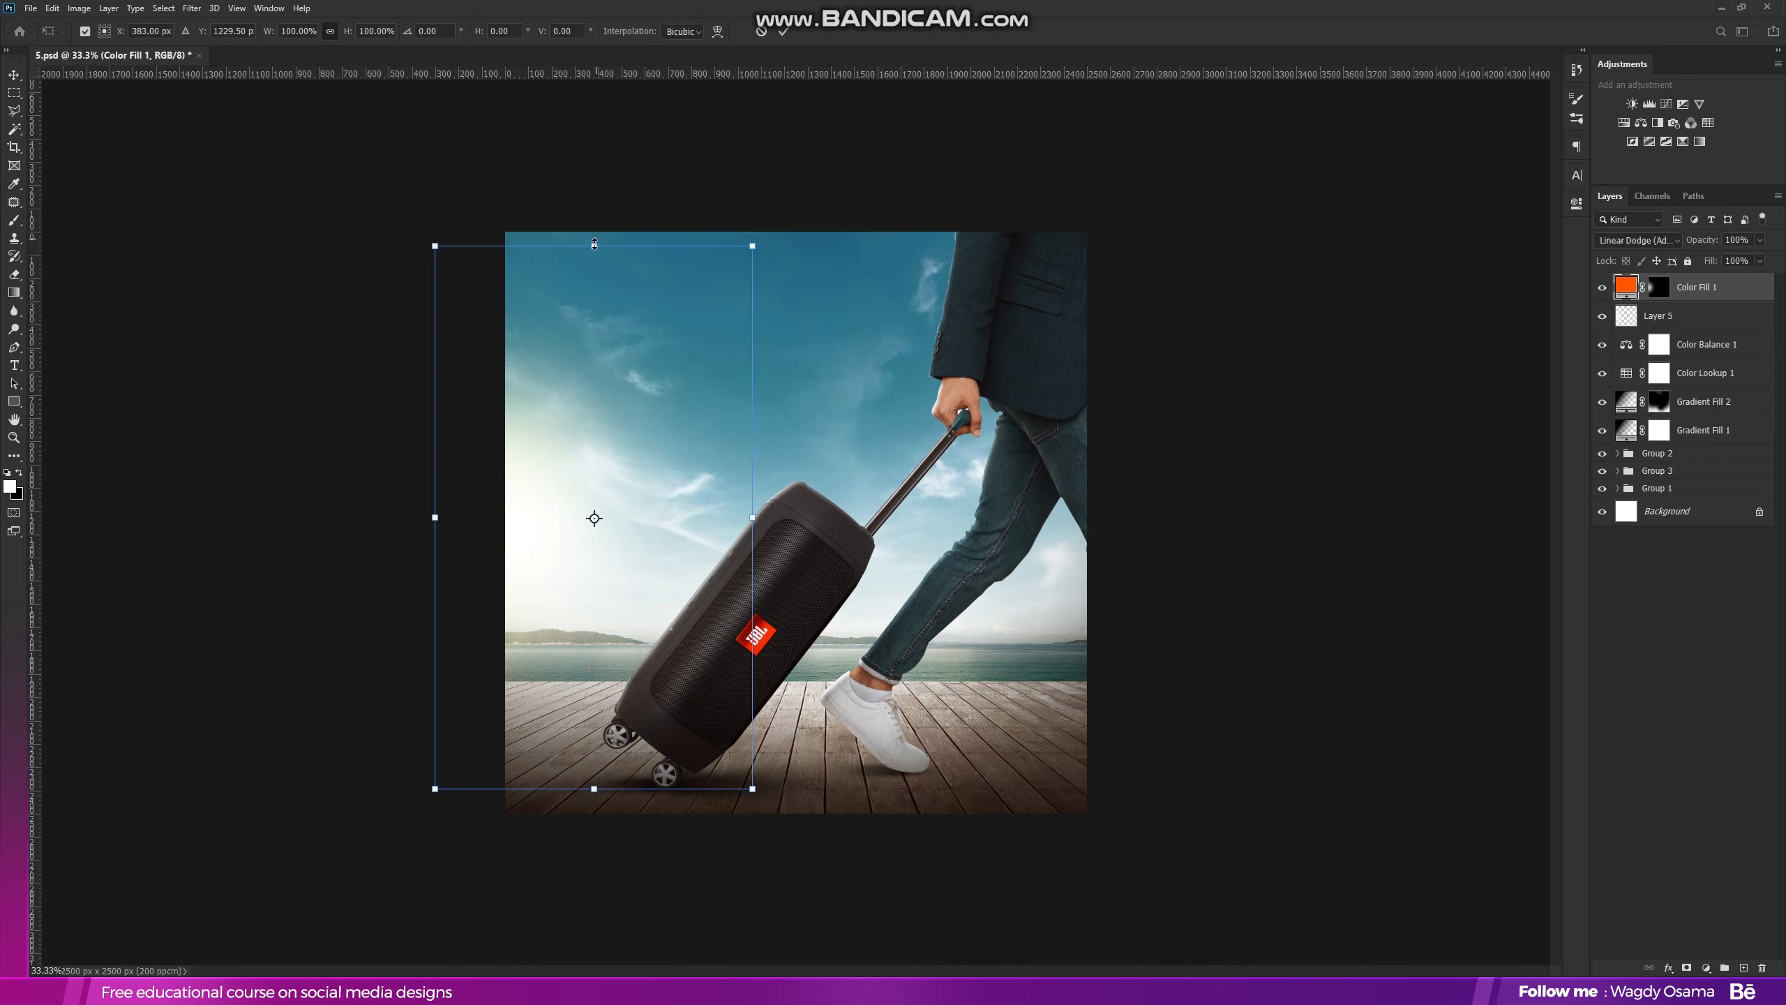